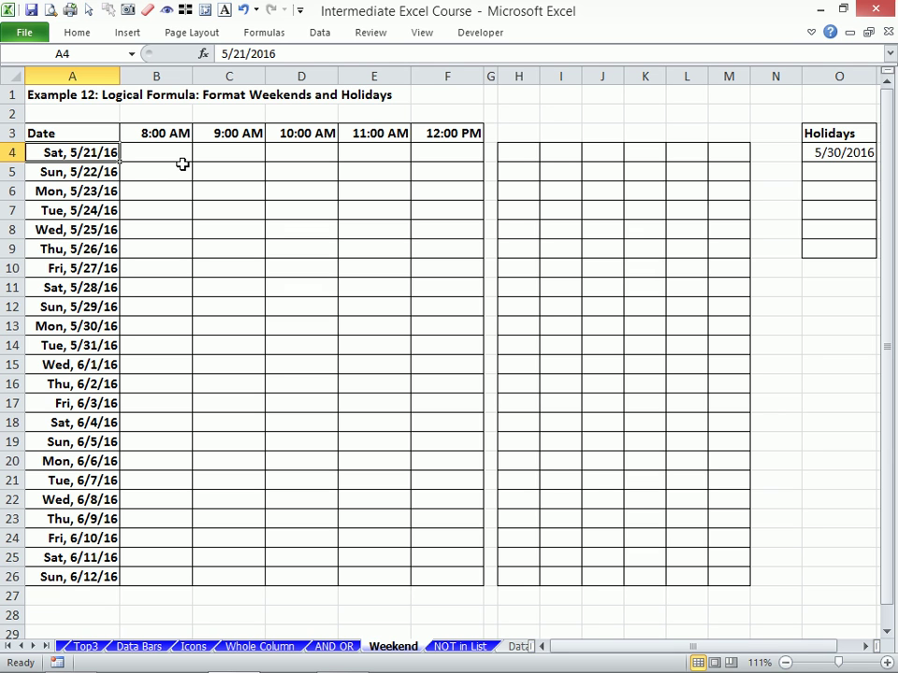
Enter a test formula in B4 that looks up the date with =MATCH(A4,$O$4:$O$9,0).
{"action": "left_click_drag", "start_coordinate": [80, 151], "coordinate": [454, 577]}
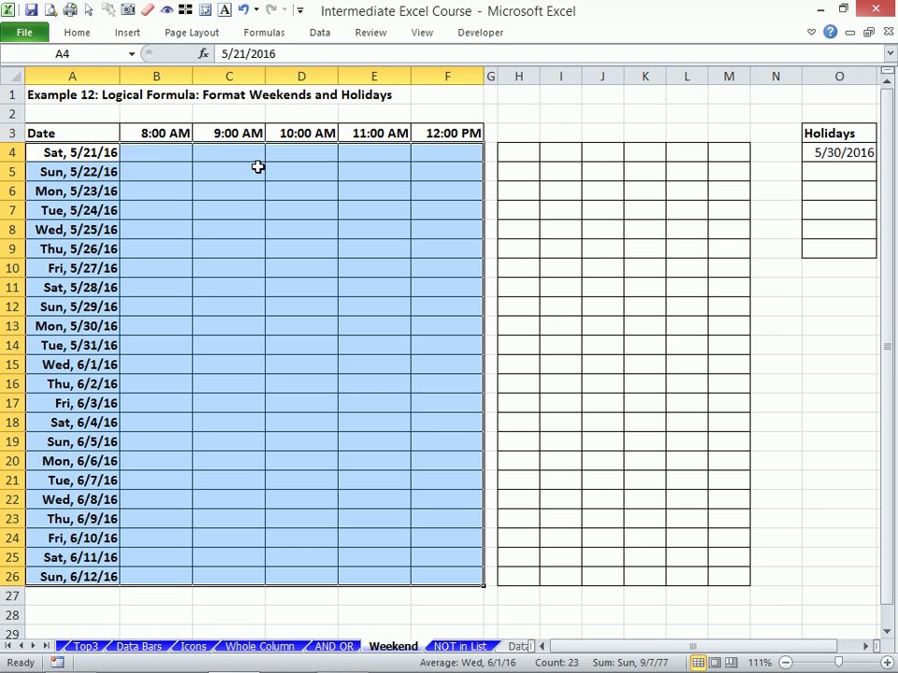
{"action": "left_click", "coordinate": [159, 149]}
{"action": "type", "text": "="}
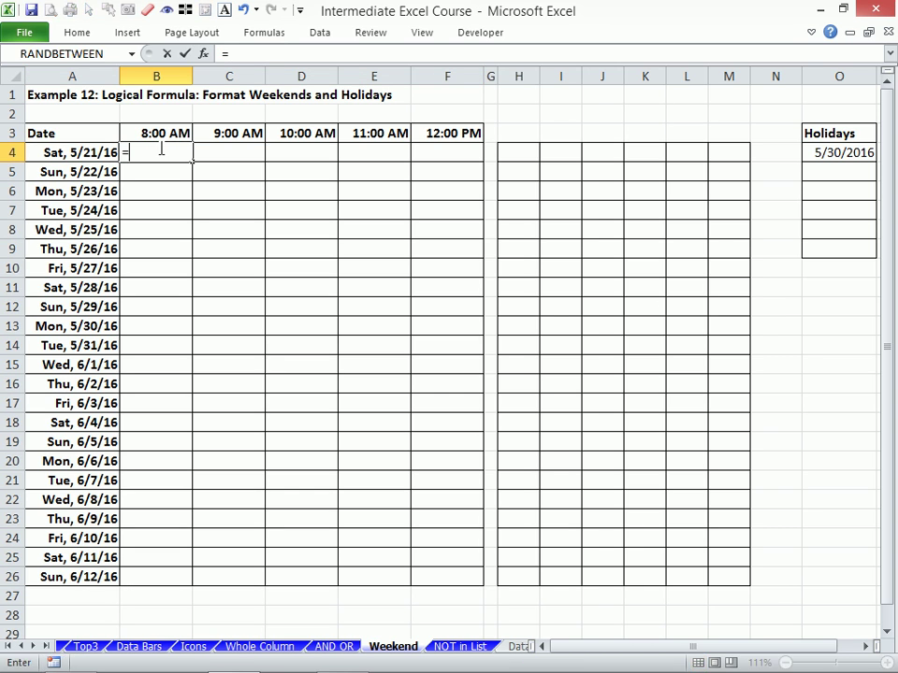
{"action": "type", "text": "matc"}
{"action": "key", "text": "Tab"}
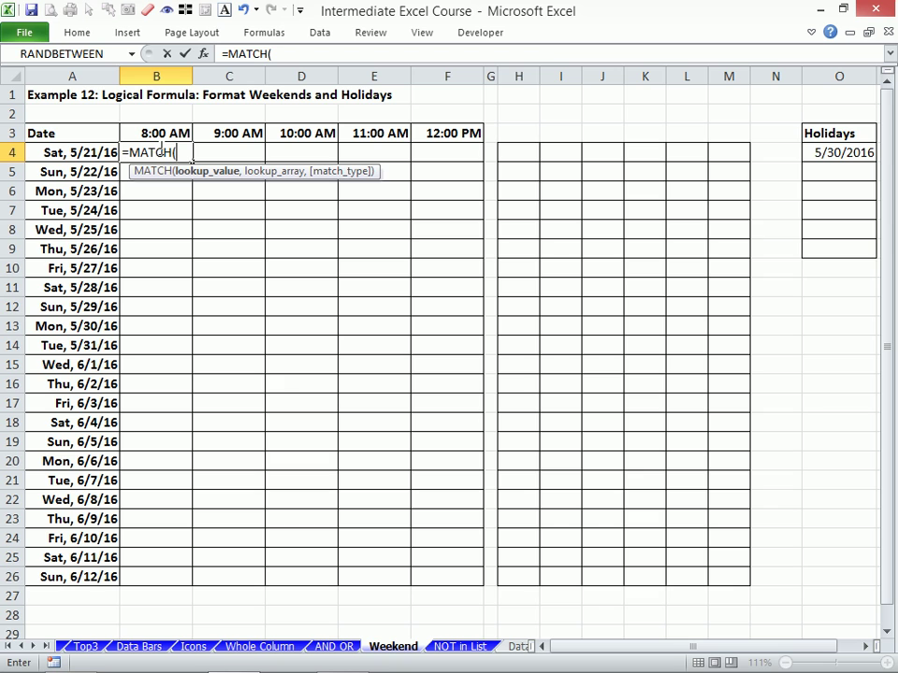
{"action": "left_click", "coordinate": [100, 150]}
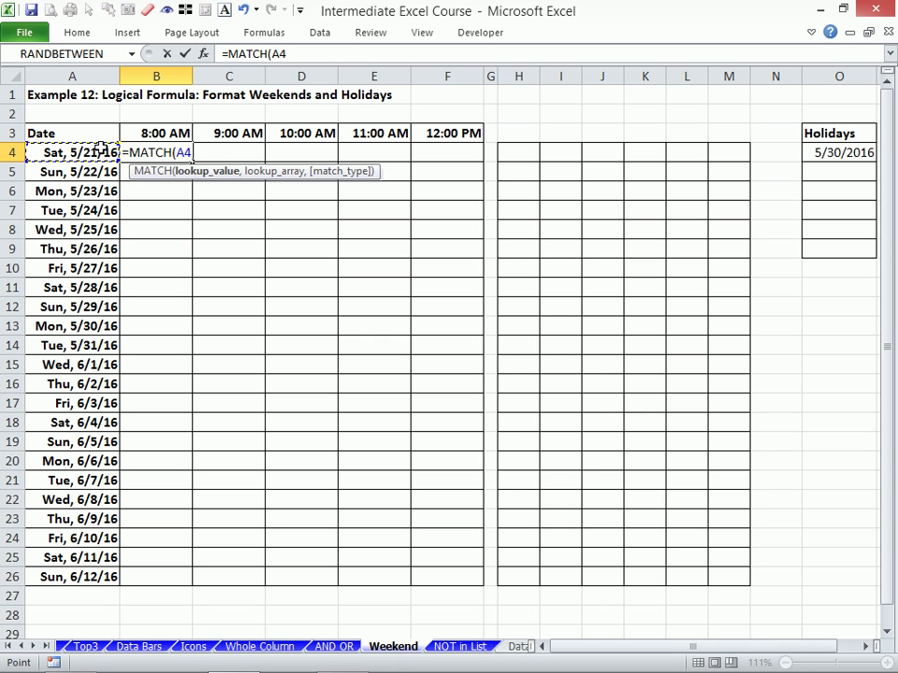
{"action": "type", "text": ","}
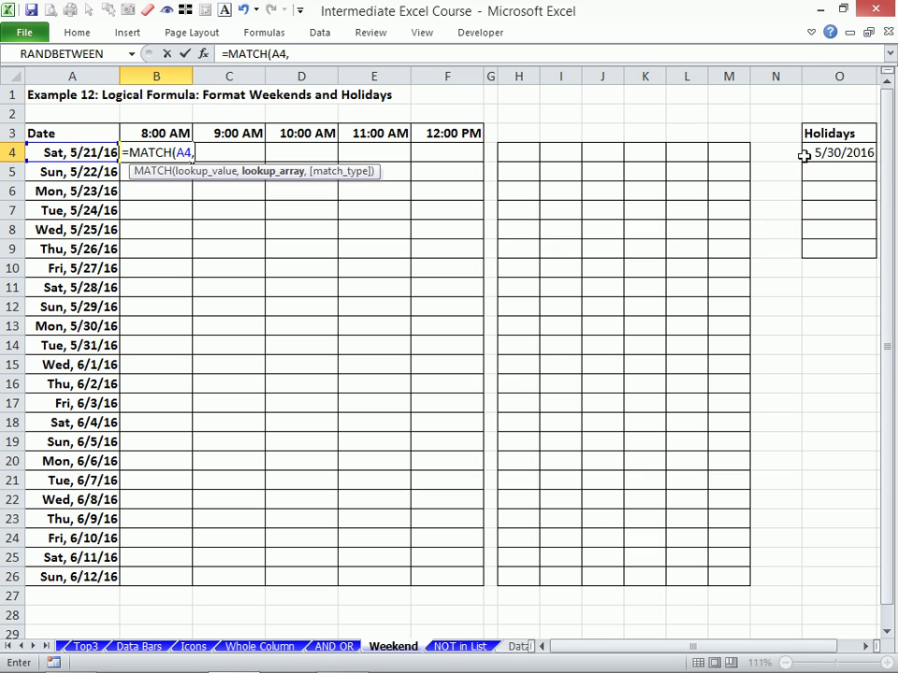
{"action": "left_click_drag", "start_coordinate": [837, 152], "coordinate": [848, 246]}
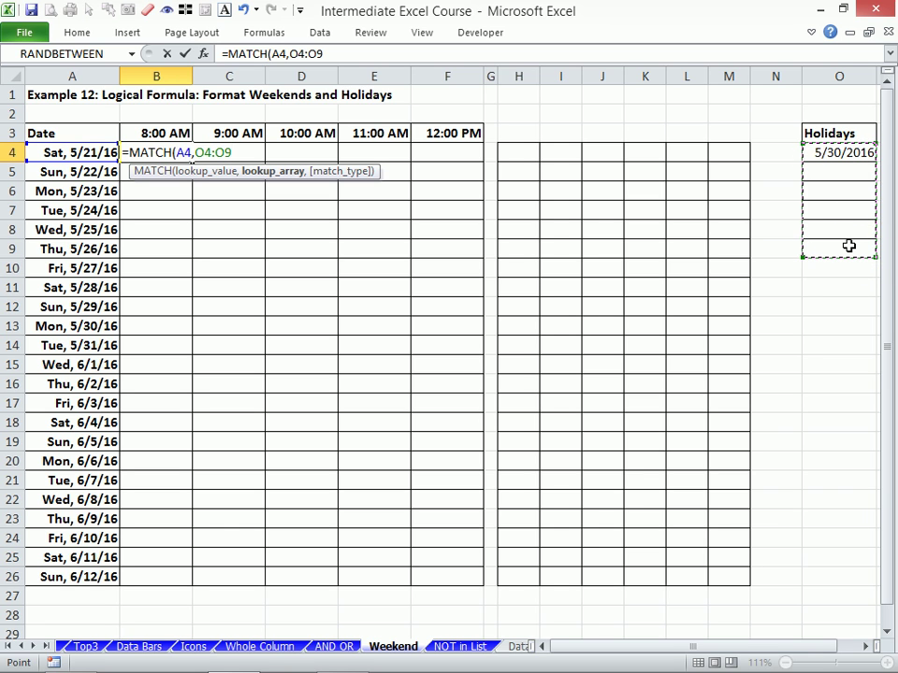
{"action": "key", "text": "F4"}
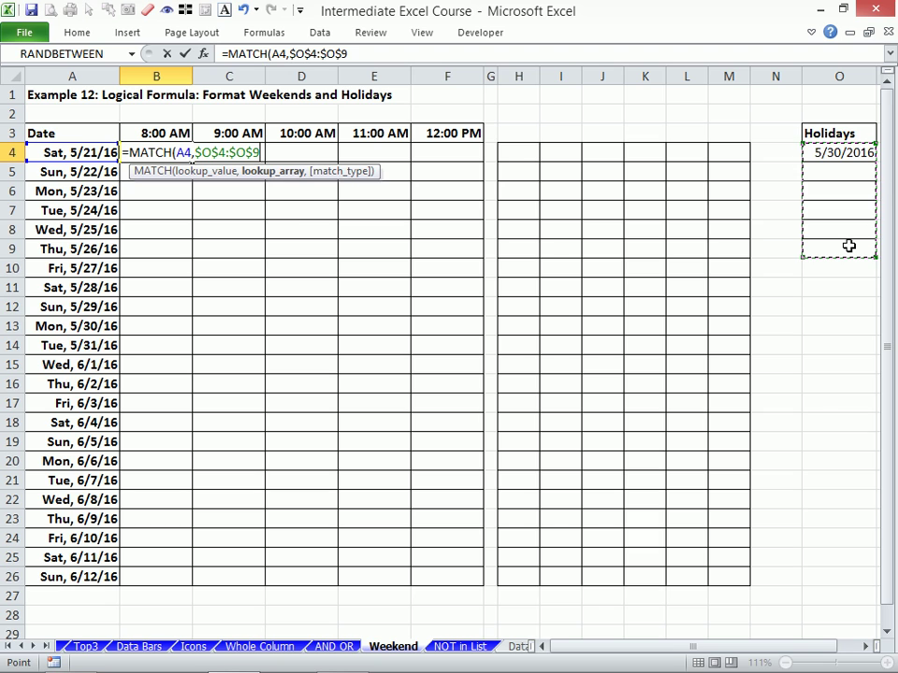
{"action": "type", "text": ","}
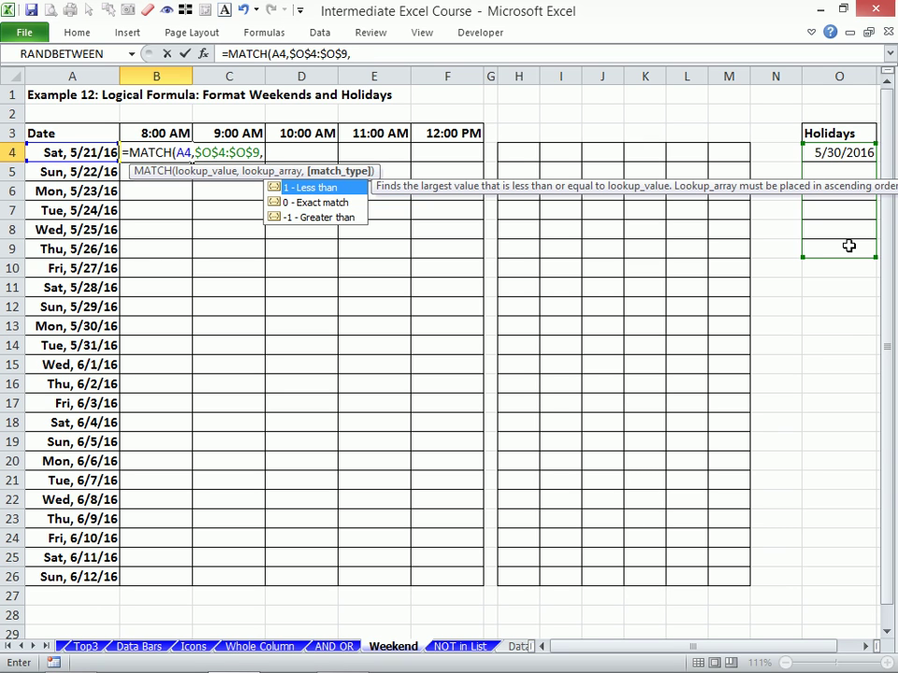
{"action": "type", "text": "0)"}
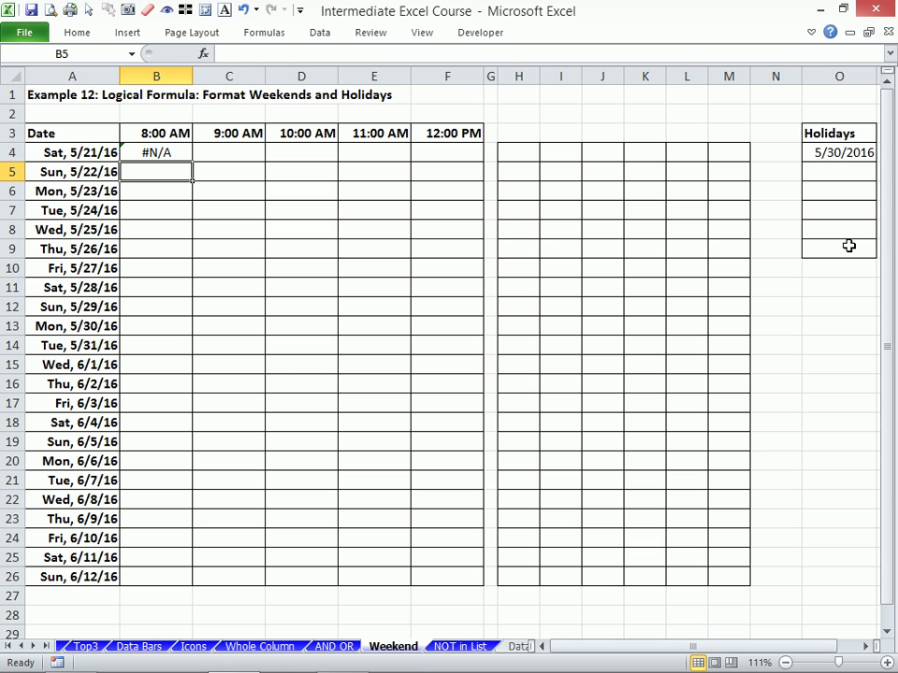
Copy the MATCH formula from B4 down to B15 and check the result for the 5/30/16 row.
{"action": "left_click", "coordinate": [177, 149]}
{"action": "left_click_drag", "start_coordinate": [191, 164], "coordinate": [184, 373]}
{"action": "left_click", "coordinate": [158, 327]}
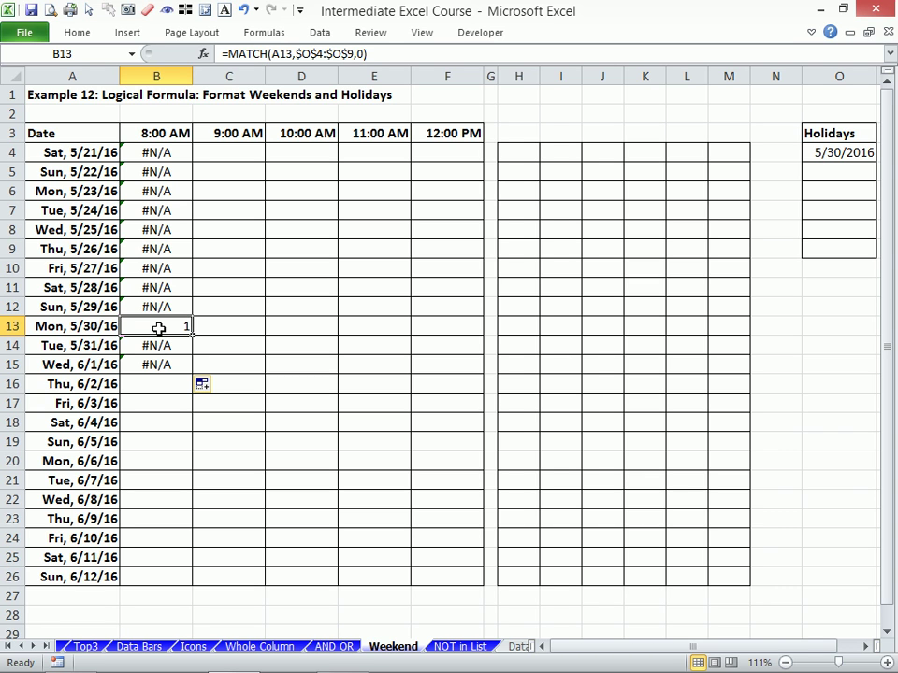
Wrap the B4 formula as =ISNUMBER(MATCH(A4,$O$4:$O$9,0)) and copy it down to B15.
{"action": "left_click", "coordinate": [152, 152]}
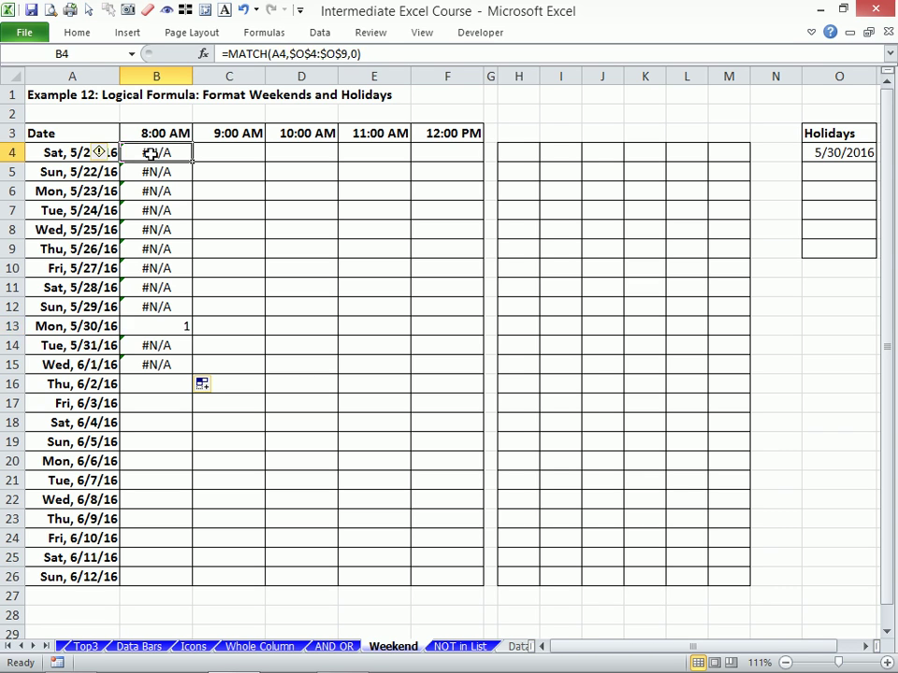
{"action": "left_click", "coordinate": [229, 54]}
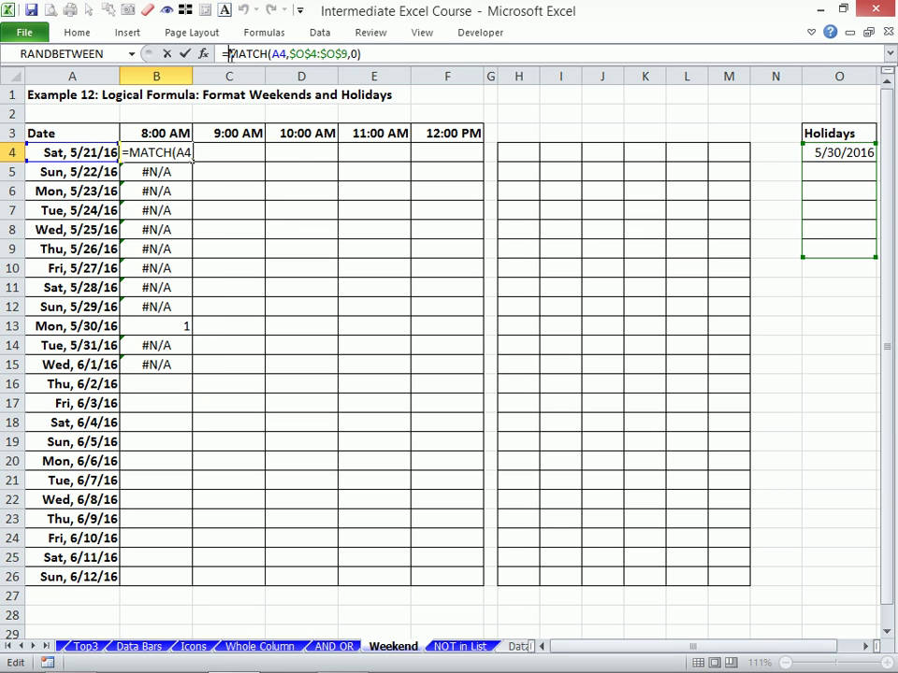
{"action": "type", "text": "isnu"}
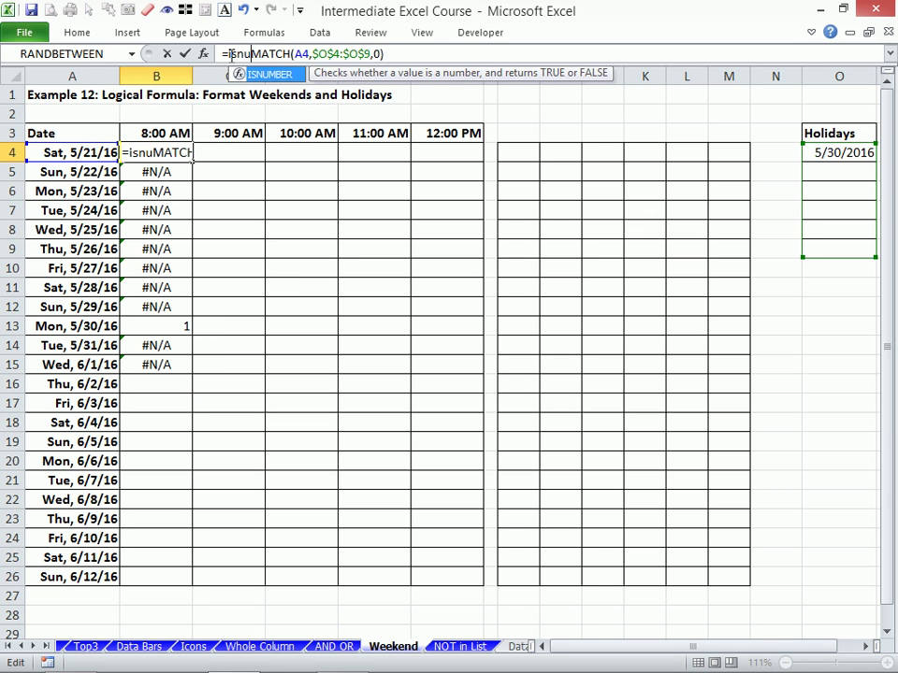
{"action": "key", "text": "Tab"}
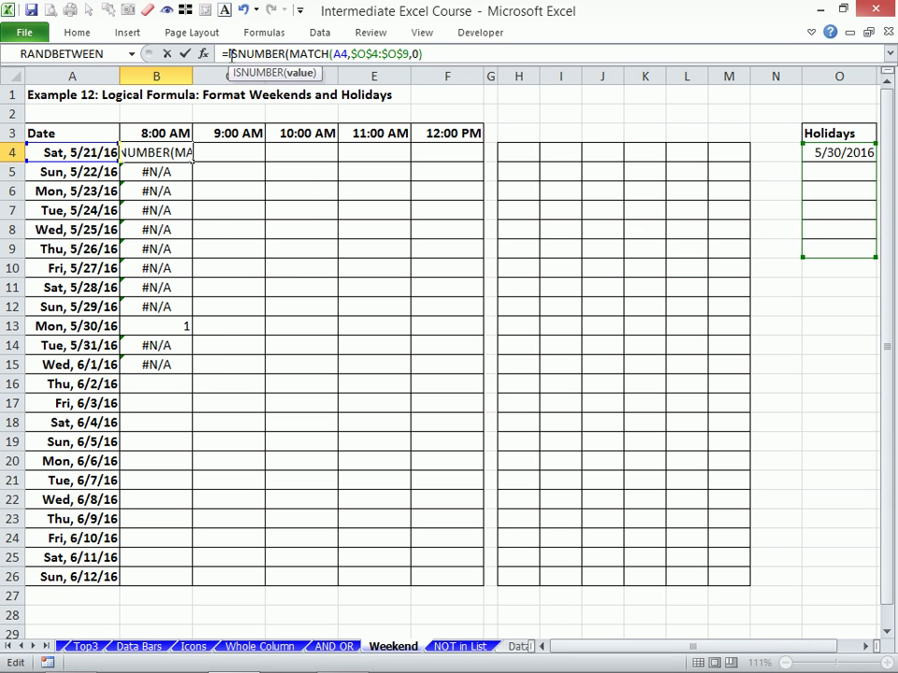
{"action": "left_click", "coordinate": [435, 54]}
{"action": "type", "text": ")"}
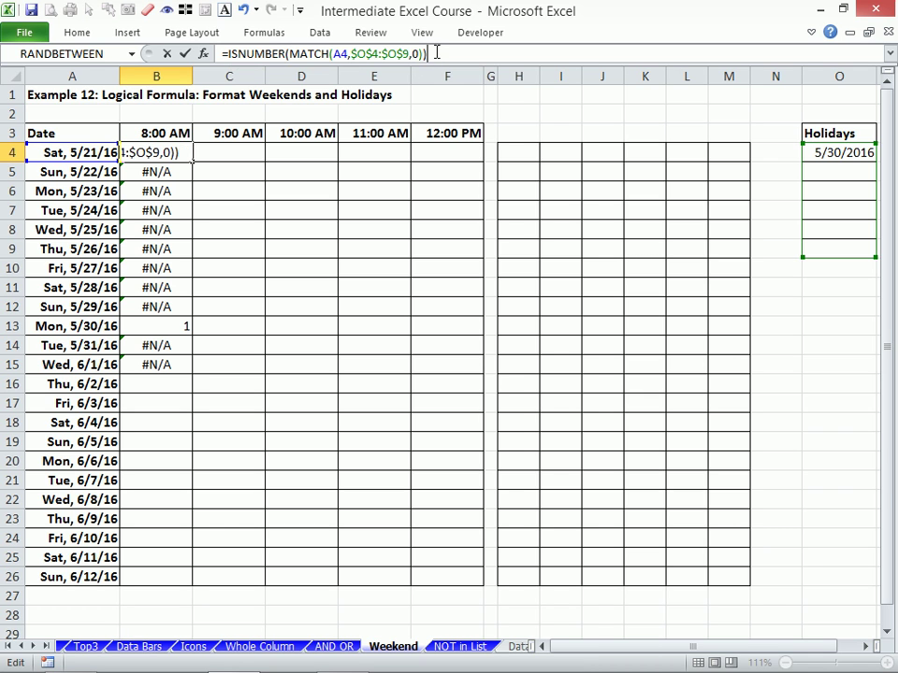
{"action": "key", "text": "ctrl+Return"}
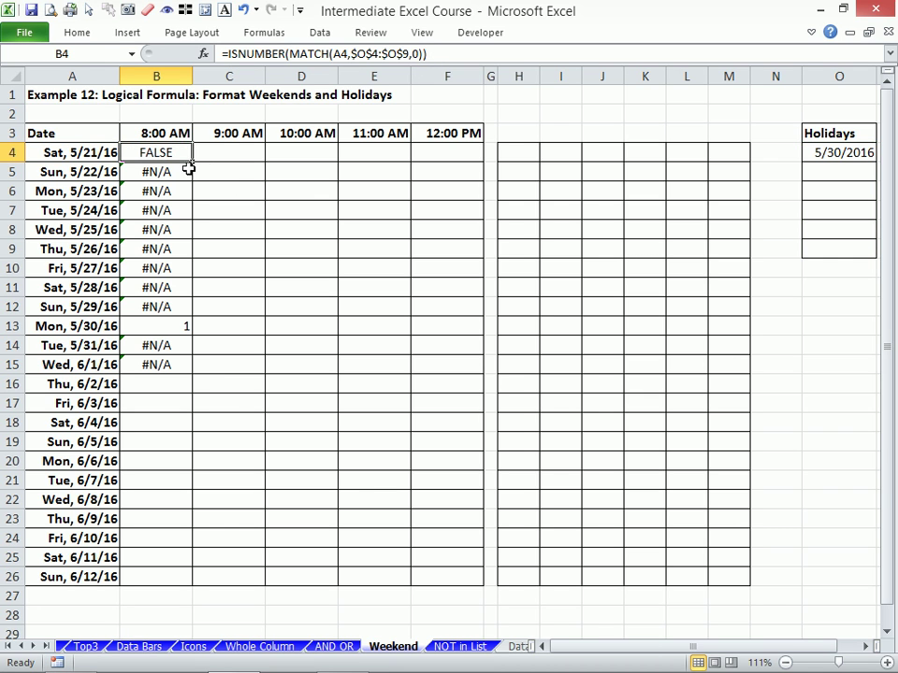
{"action": "left_click_drag", "start_coordinate": [189, 163], "coordinate": [182, 374]}
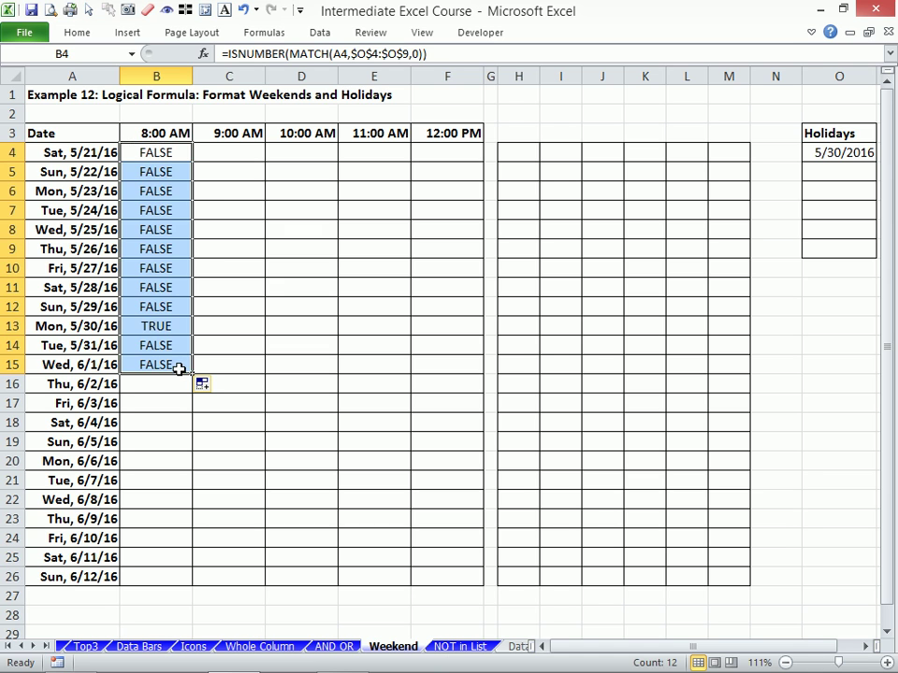
{"action": "left_click", "coordinate": [172, 322]}
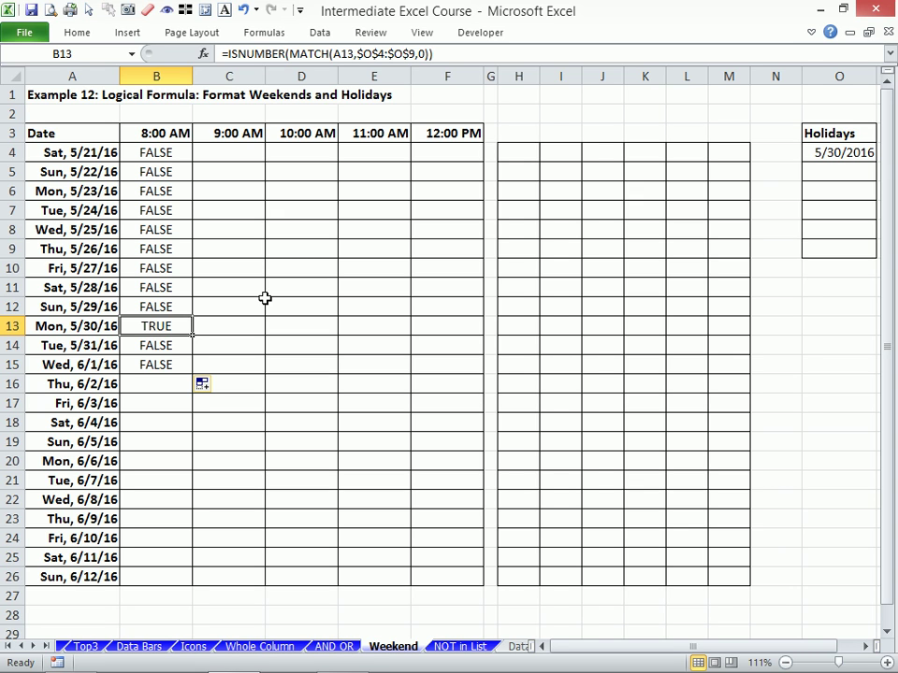
Add 5/22/2016 to the Holidays list in cell O5.
{"action": "left_click", "coordinate": [831, 175]}
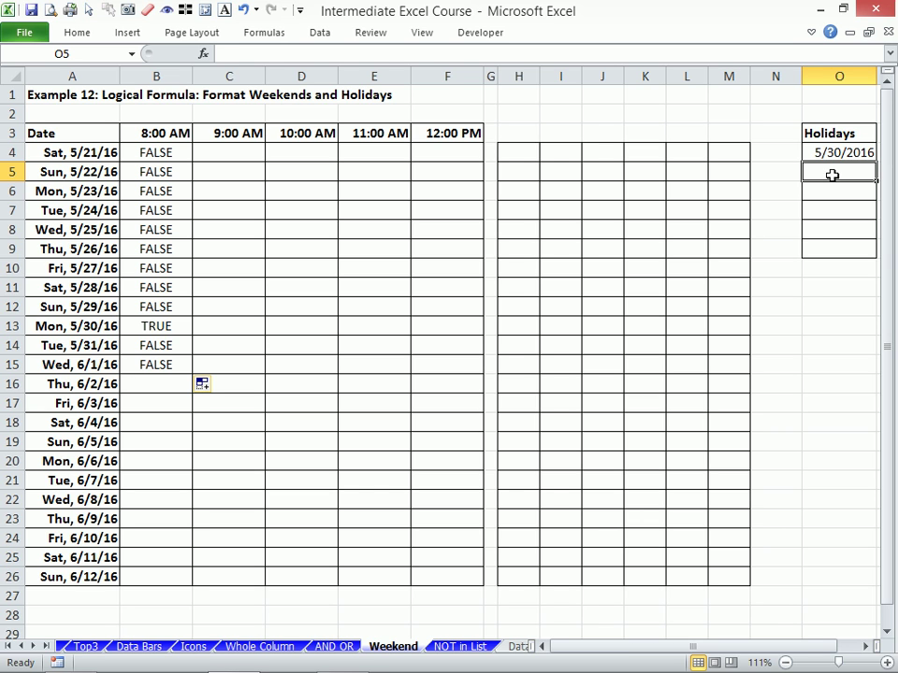
{"action": "type", "text": "5/"}
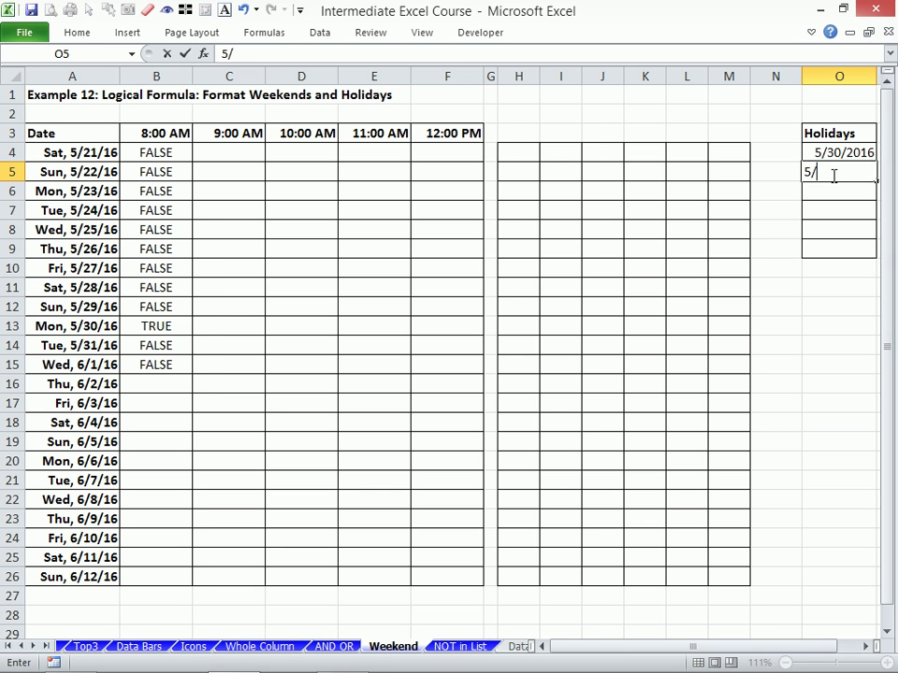
{"action": "type", "text": "22/2016"}
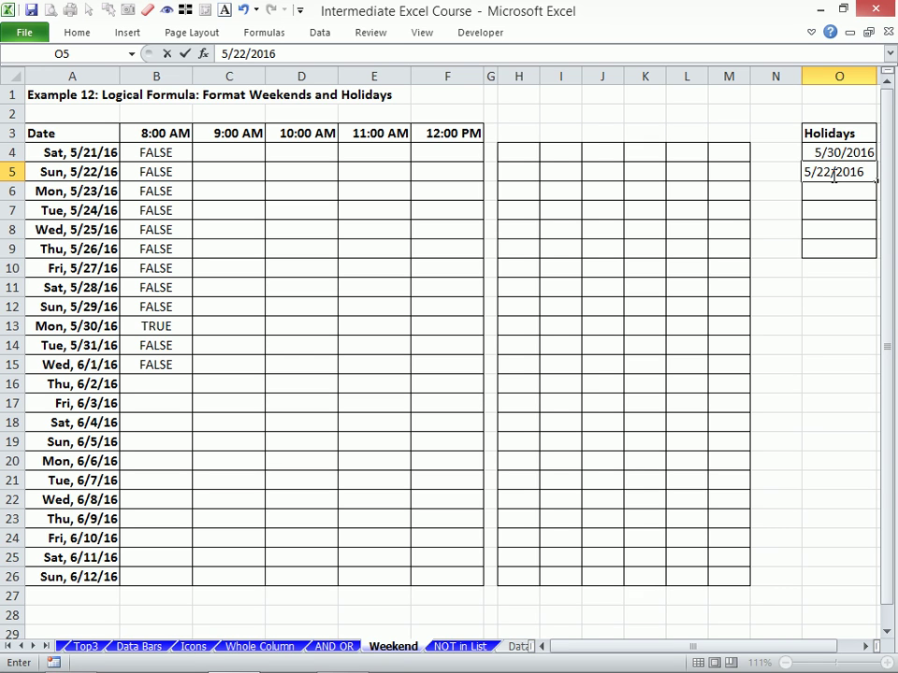
{"action": "key", "text": "Return"}
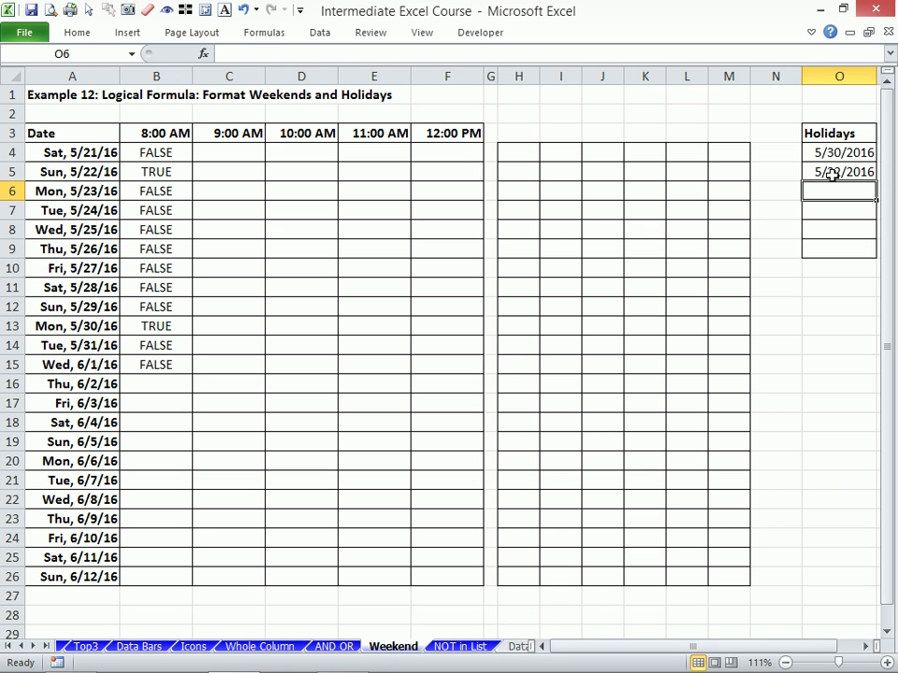
Clear the test formulas from B4:B15.
{"action": "left_click_drag", "start_coordinate": [173, 154], "coordinate": [155, 375]}
{"action": "key", "text": "Delete"}
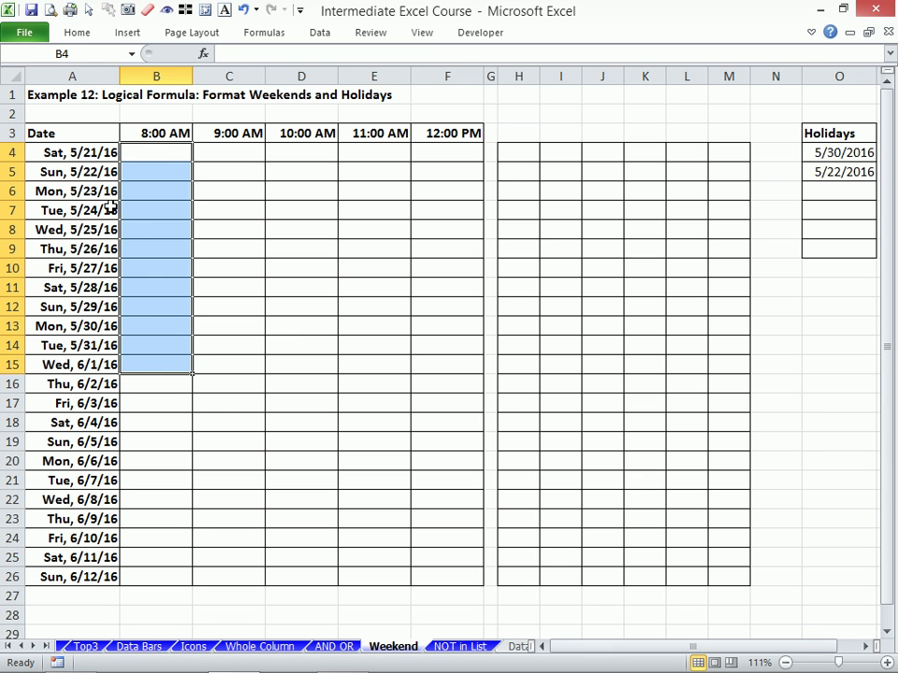
{"action": "left_click_drag", "start_coordinate": [72, 151], "coordinate": [462, 582]}
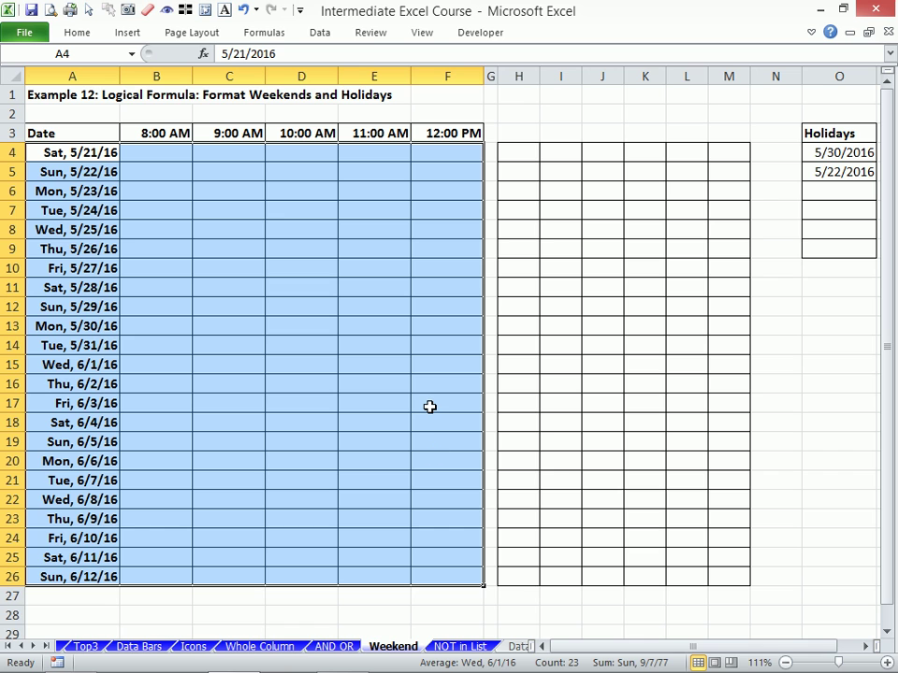
{"action": "key", "text": "alt"}
{"action": "key", "text": "o"}
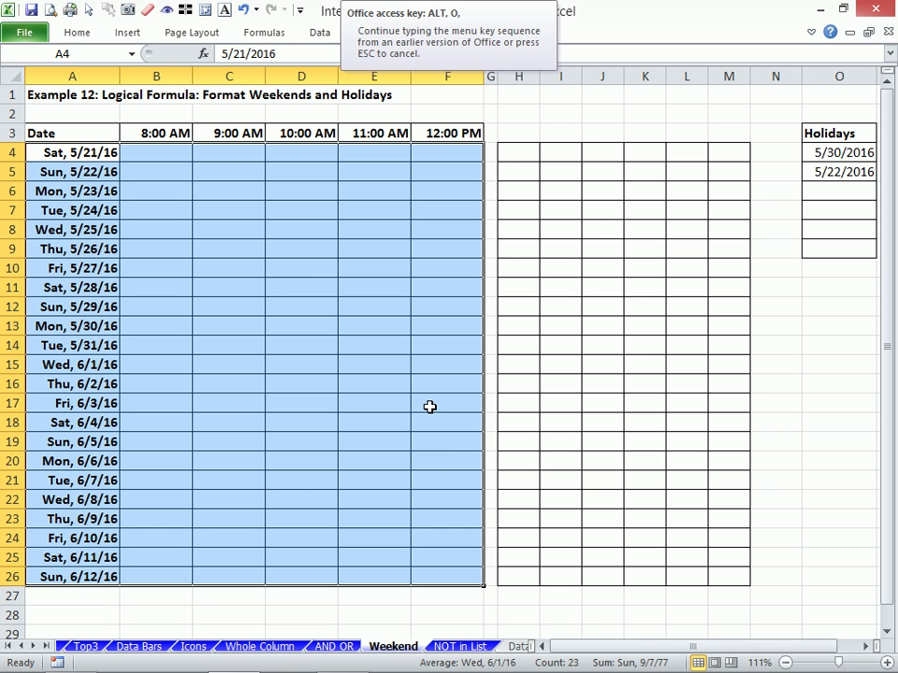
{"action": "key", "text": "d"}
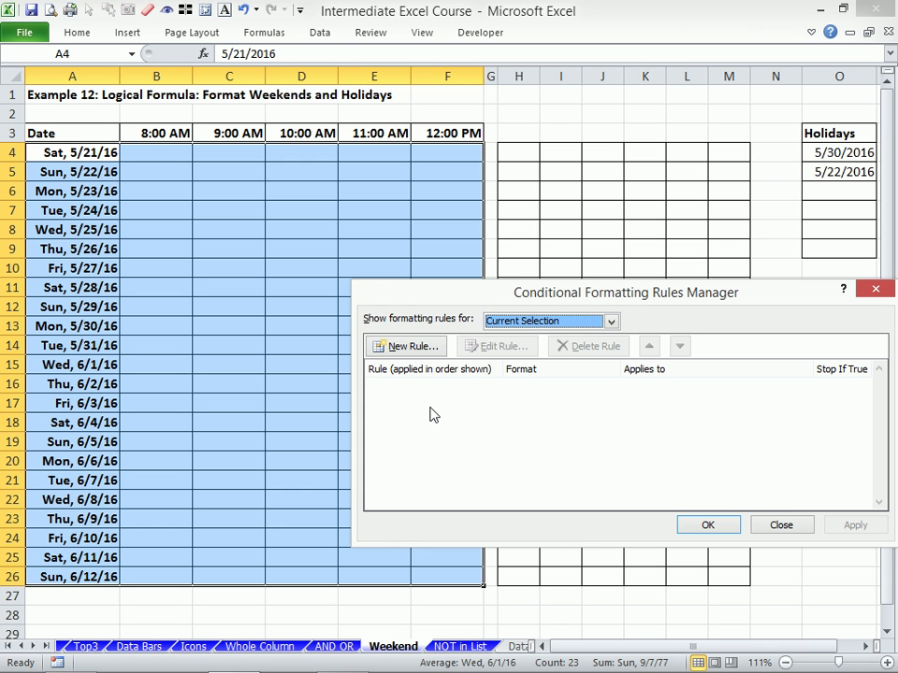
{"action": "left_click_drag", "start_coordinate": [621, 296], "coordinate": [491, 140]}
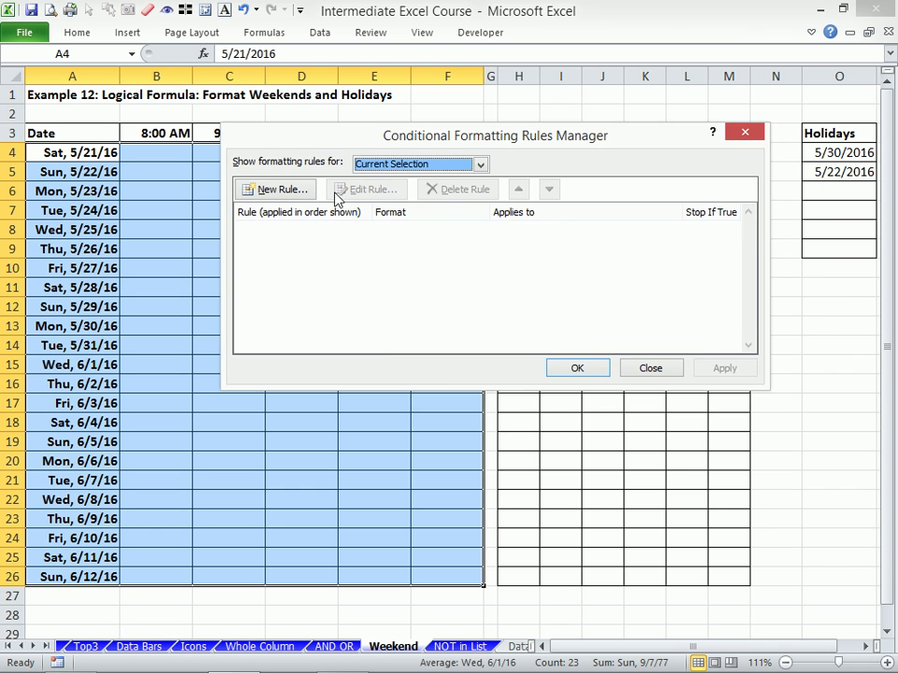
{"action": "left_click", "coordinate": [271, 191]}
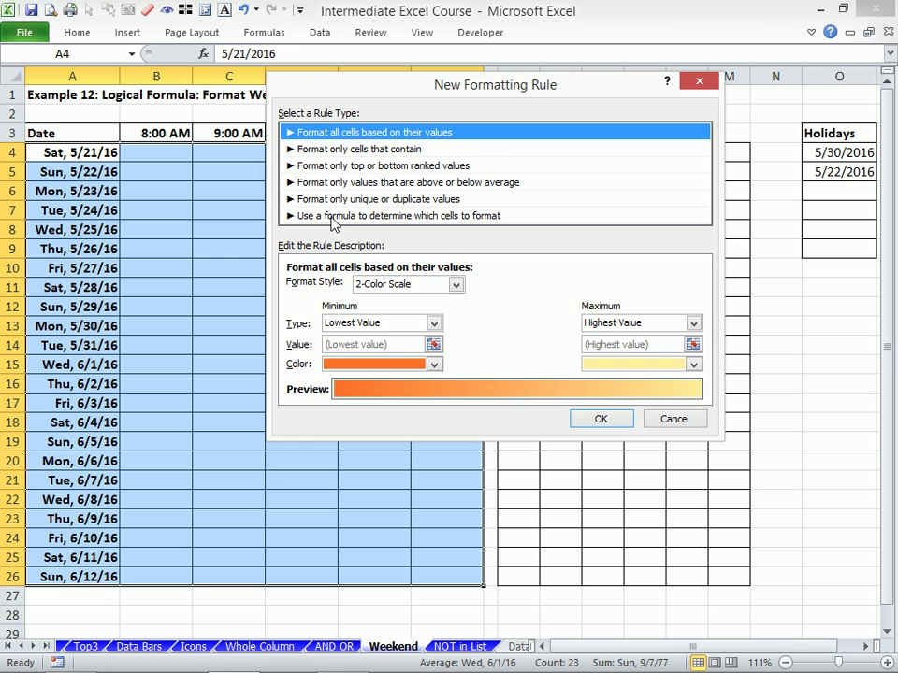
{"action": "left_click", "coordinate": [332, 216]}
{"action": "left_click", "coordinate": [307, 288]}
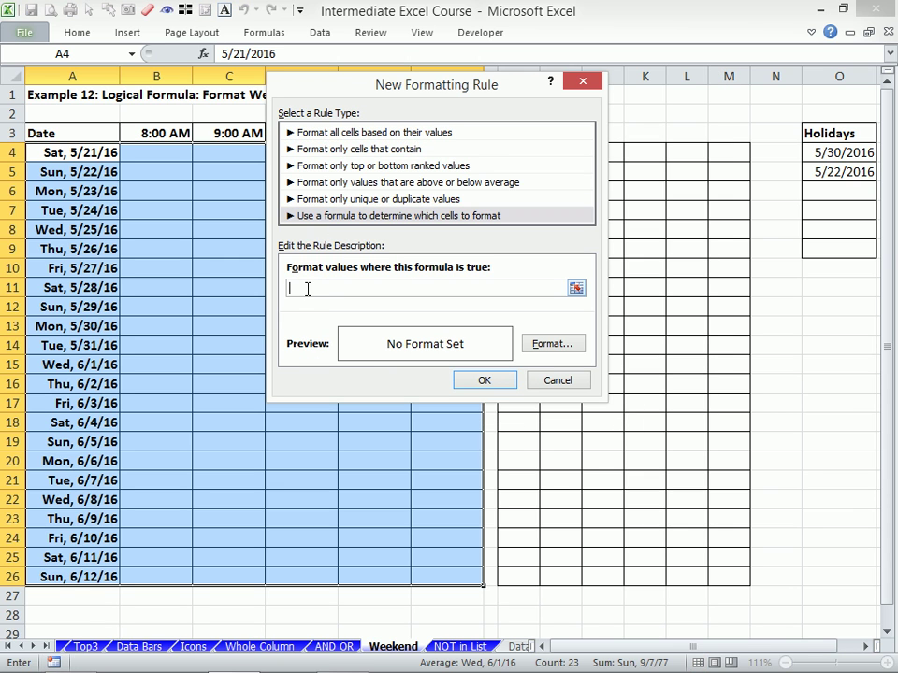
{"action": "type", "text": "="}
{"action": "type", "text": "or("}
{"action": "type", "text": "text("}
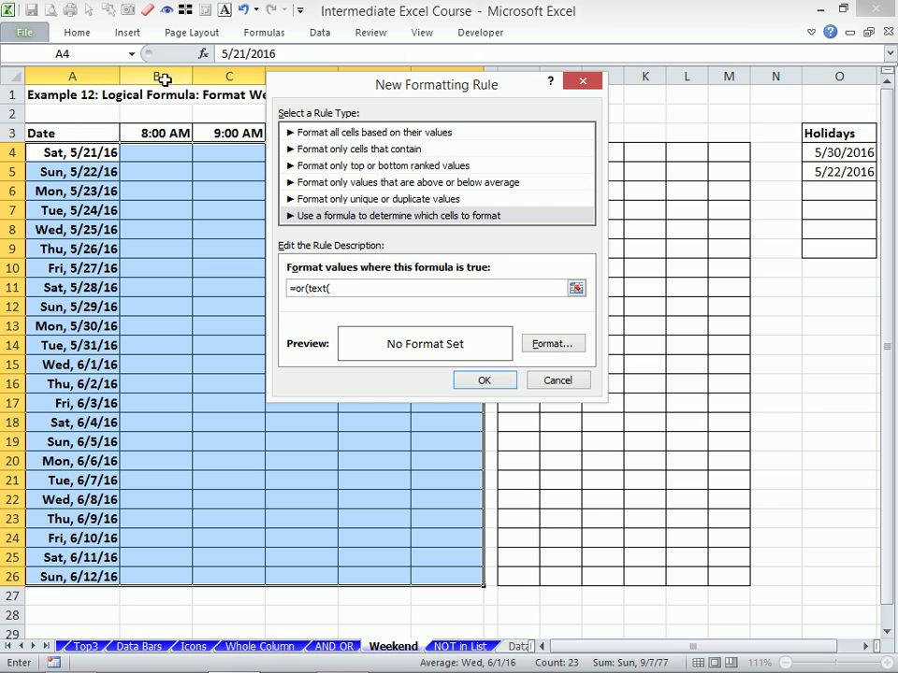
{"action": "left_click", "coordinate": [74, 152]}
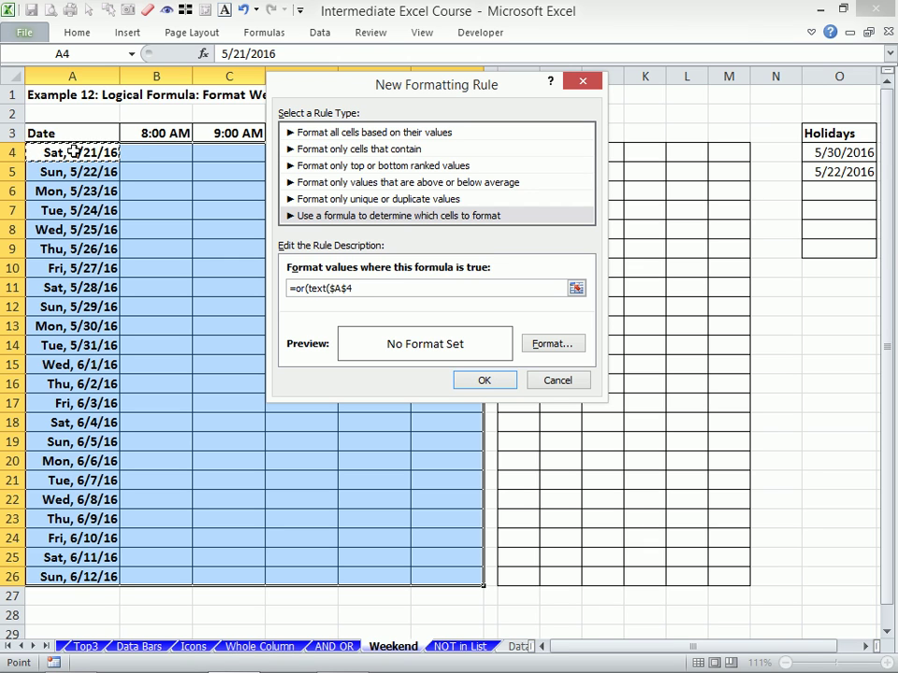
{"action": "key", "text": "F4"}
{"action": "key", "text": "F4"}
{"action": "type", "text": ",\"ddd\")=\"fri\""}
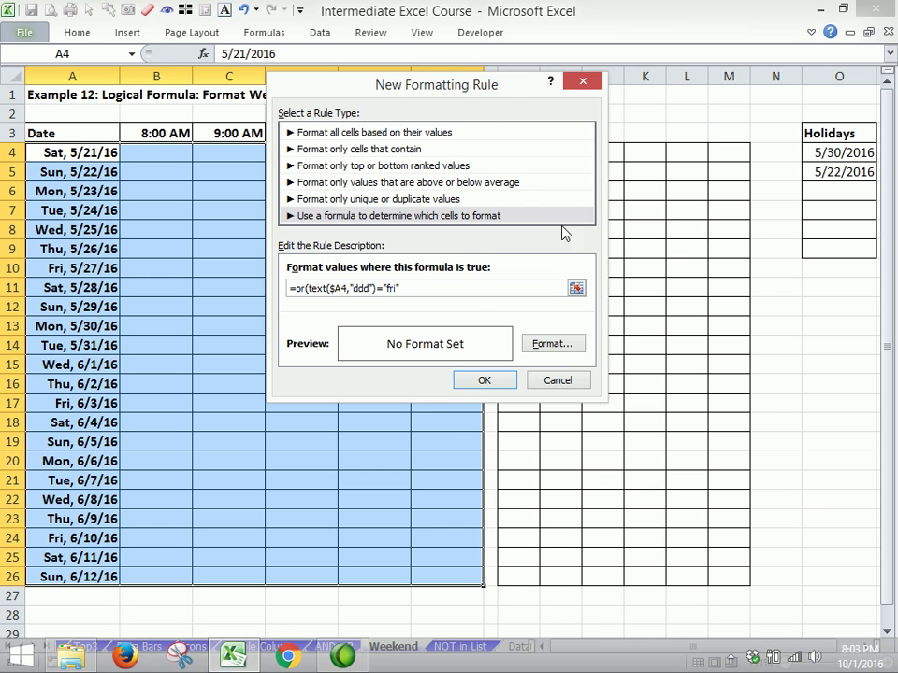
{"action": "left_click_drag", "start_coordinate": [436, 282], "coordinate": [181, 256]}
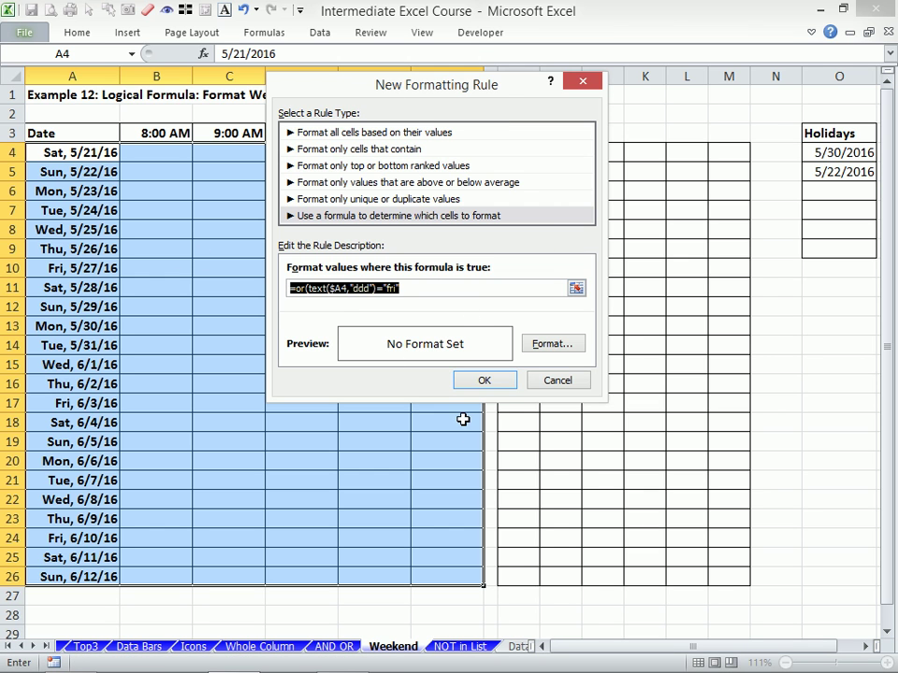
{"action": "left_click", "coordinate": [556, 386]}
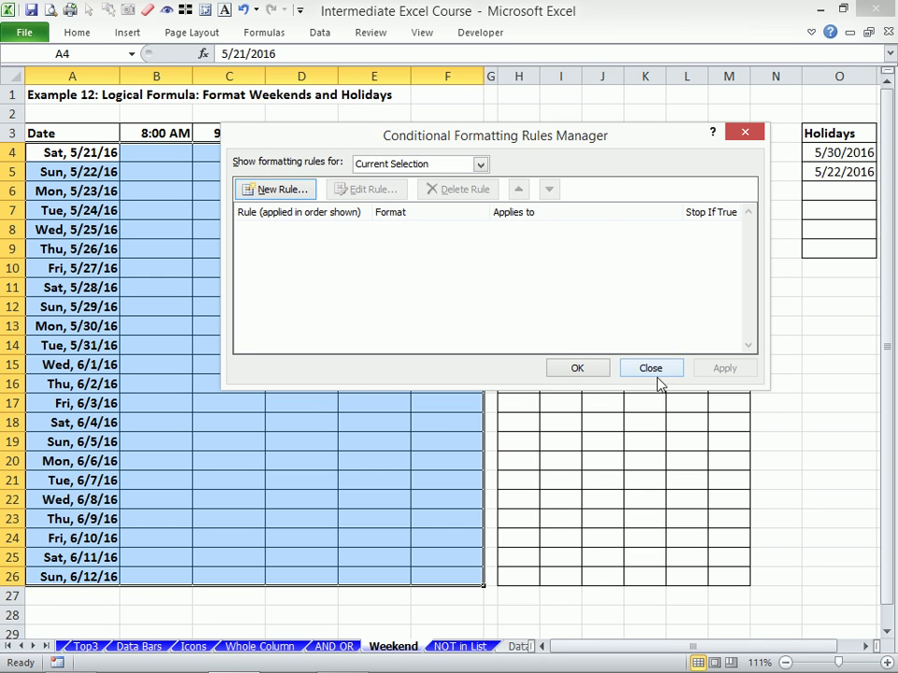
{"action": "left_click", "coordinate": [650, 370]}
Start a new formula-based conditional formatting rule for the schedule range A4:F26.
{"action": "left_click_drag", "start_coordinate": [55, 150], "coordinate": [466, 572]}
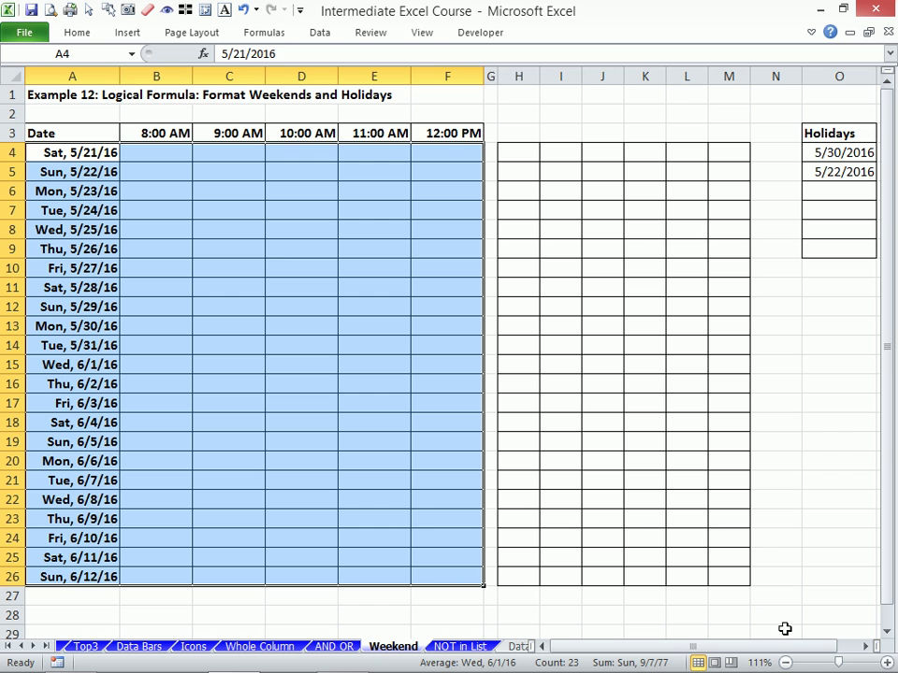
{"action": "scroll", "coordinate": [844, 619], "scroll_direction": "up", "scroll_amount": 3}
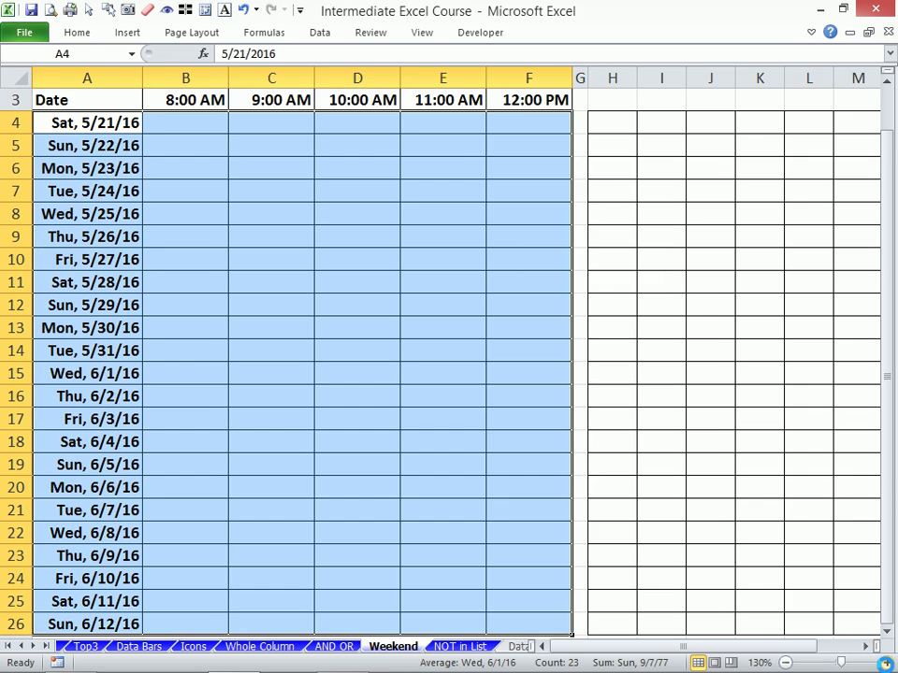
{"action": "scroll", "coordinate": [805, 563], "scroll_direction": "up", "scroll_amount": 1}
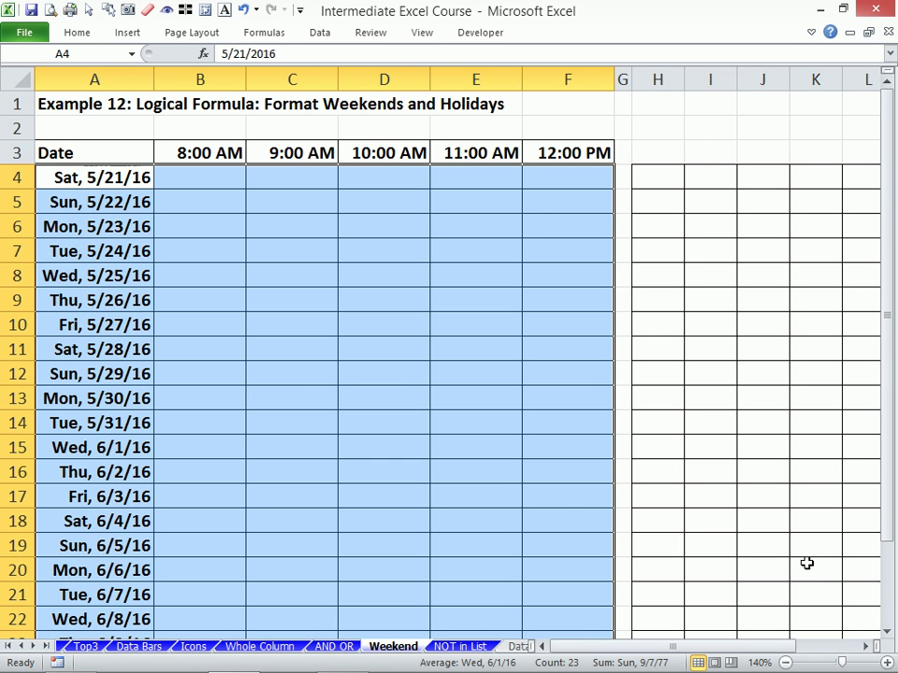
{"action": "left_click", "coordinate": [885, 663]}
{"action": "scroll", "coordinate": [580, 386], "scroll_direction": "up", "scroll_amount": 1}
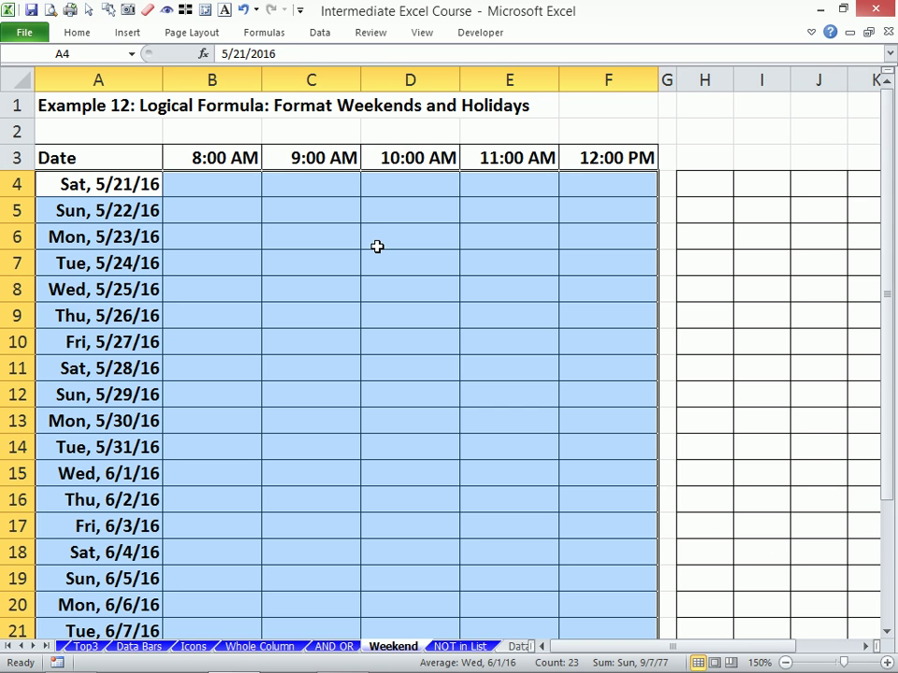
{"action": "key", "text": "alt+o"}
{"action": "key", "text": "d"}
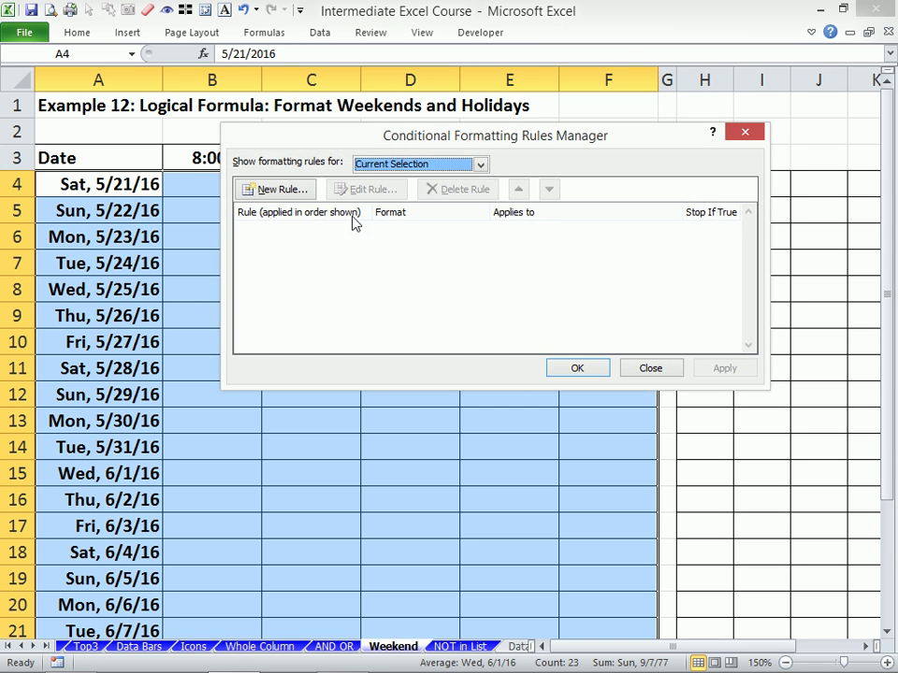
{"action": "left_click", "coordinate": [274, 190]}
{"action": "left_click", "coordinate": [391, 215]}
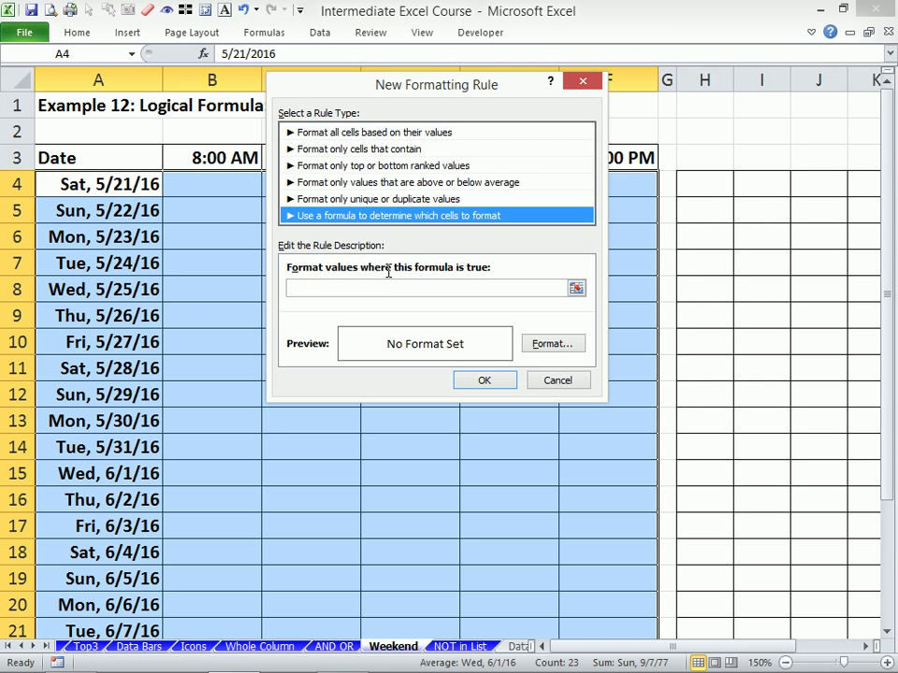
Begin the rule formula with the weekend tests: =or(text($A4,"ddd")="fri",text($A4,"ddd")="sat".
{"action": "left_click", "coordinate": [355, 289]}
{"action": "type", "text": "=or(text($A4,\"ddd\")=\"fri\""}
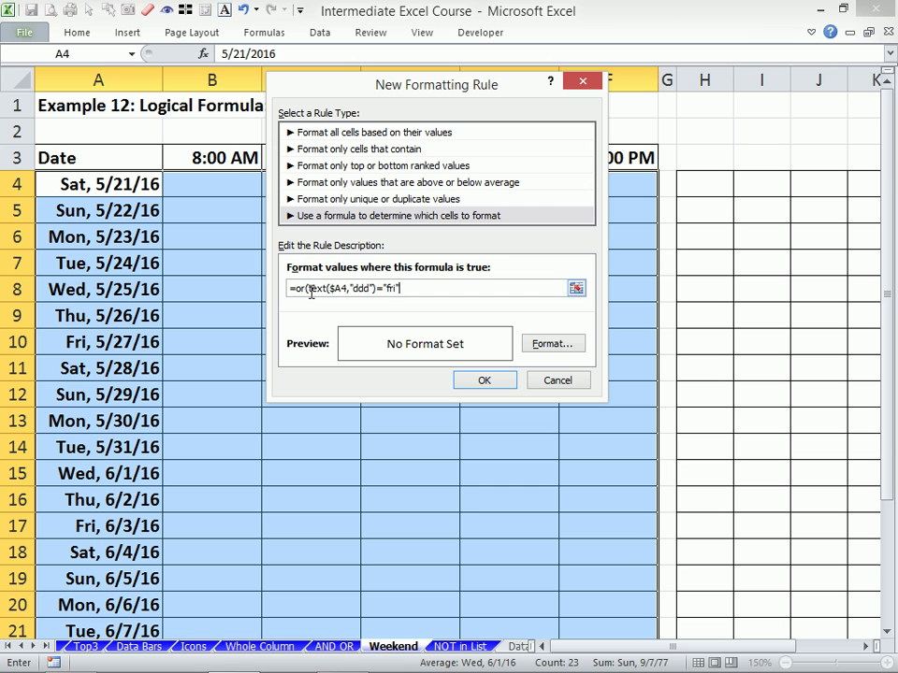
{"action": "left_click_drag", "start_coordinate": [307, 289], "coordinate": [417, 296]}
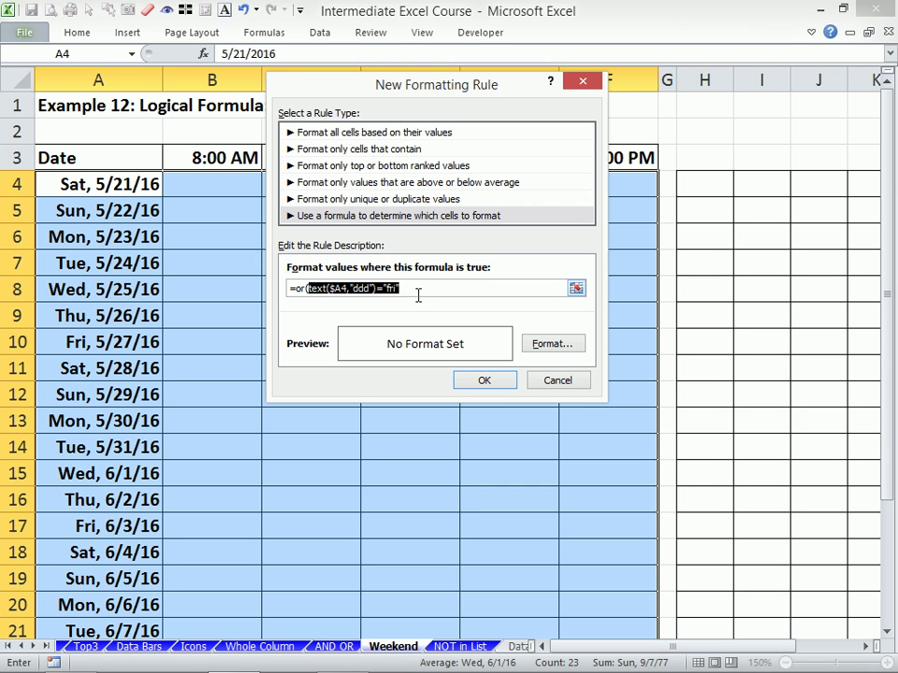
{"action": "left_click", "coordinate": [422, 289]}
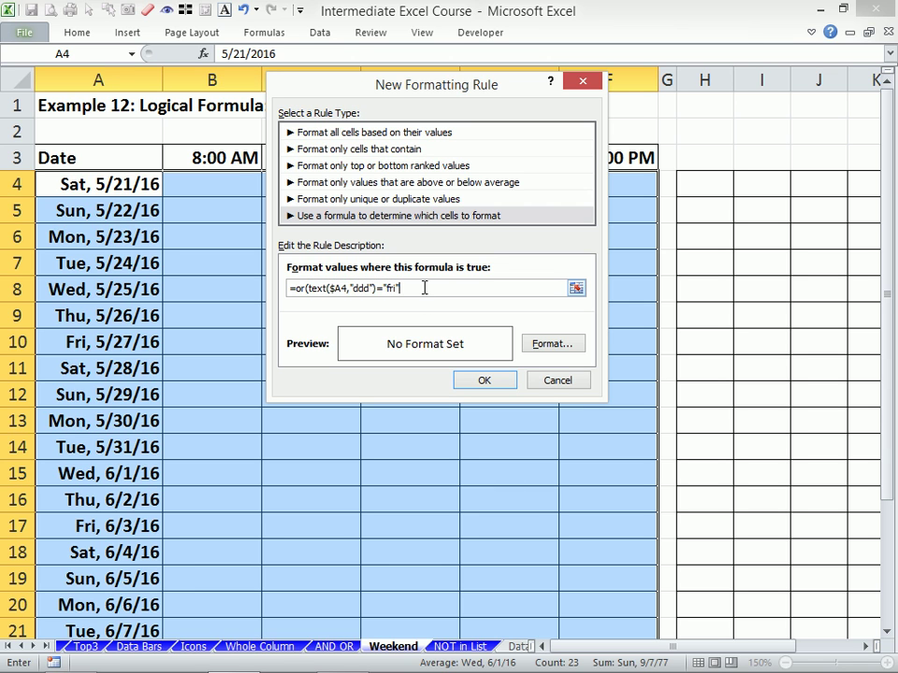
{"action": "type", "text": ","}
{"action": "key", "text": "ctrl+v"}
{"action": "key", "text": "BackSpace"}
{"action": "key", "text": "BackSpace"}
{"action": "key", "text": "BackSpace"}
{"action": "key", "text": "BackSpace"}
{"action": "type", "text": "sat\""}
Add the holiday test isnumber(match($A4,$O$4:$O$9,0)) as the third OR condition of the rule formula.
{"action": "type", "text": ",isnumber("}
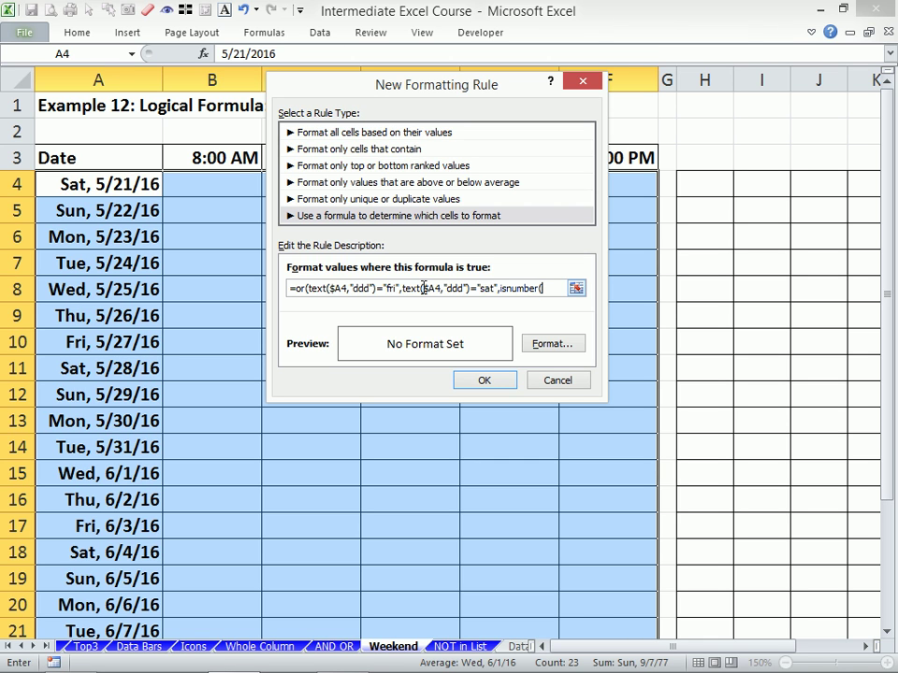
{"action": "type", "text": "match("}
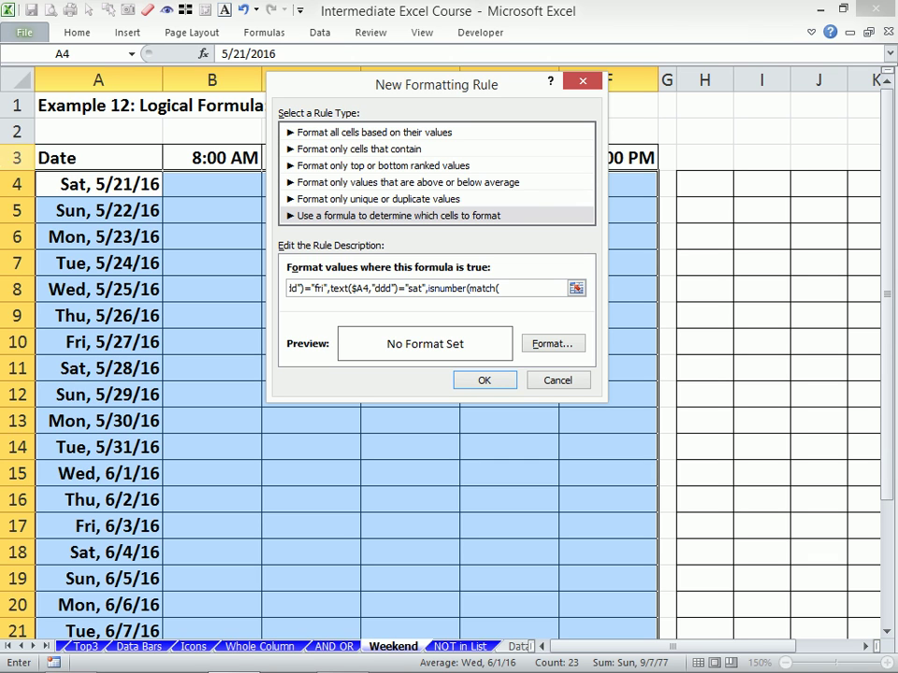
{"action": "left_click", "coordinate": [101, 179]}
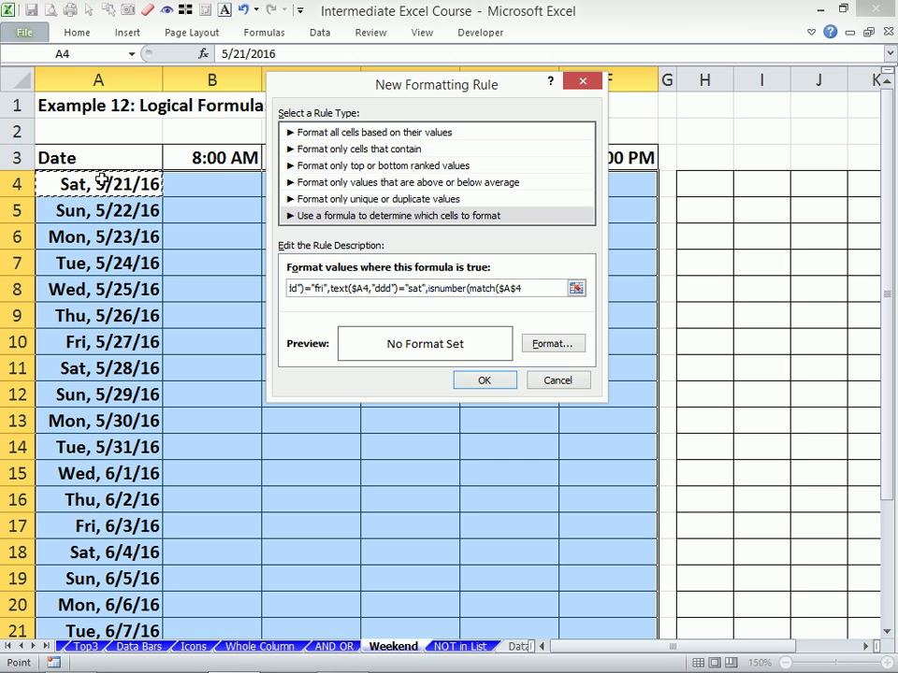
{"action": "key", "text": "F4"}
{"action": "key", "text": "F4"}
{"action": "type", "text": ","}
{"action": "left_click", "coordinate": [867, 647]}
{"action": "left_click", "coordinate": [868, 647]}
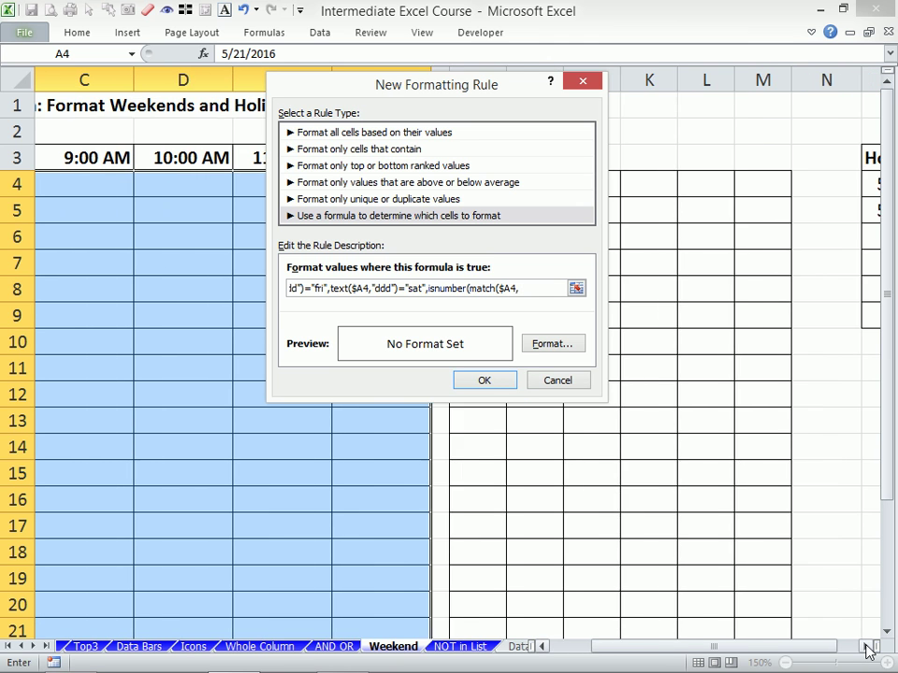
{"action": "left_click", "coordinate": [867, 647]}
{"action": "left_click_drag", "start_coordinate": [827, 184], "coordinate": [828, 308]}
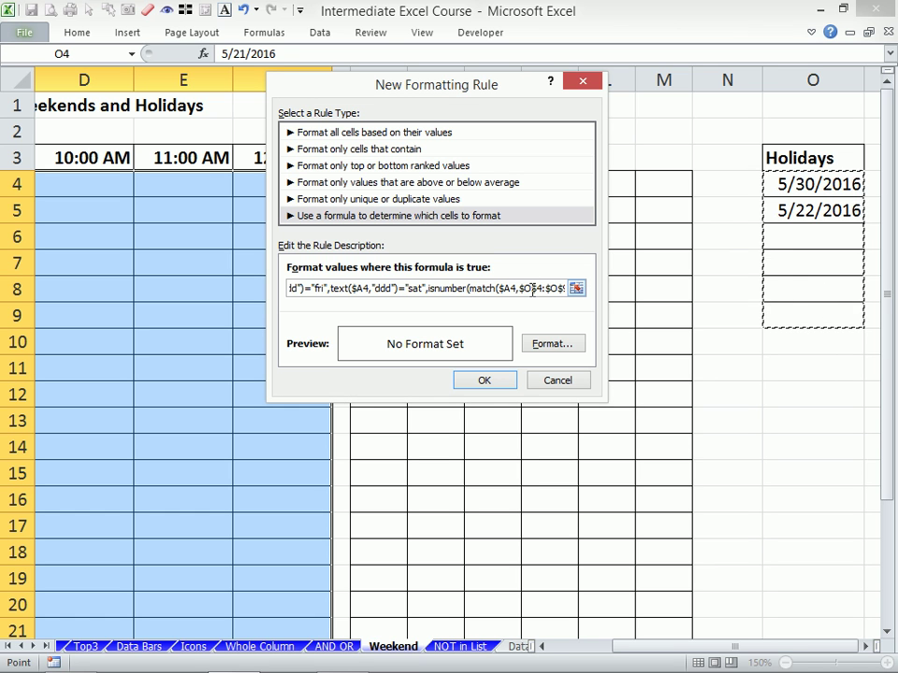
{"action": "type", "text": ","}
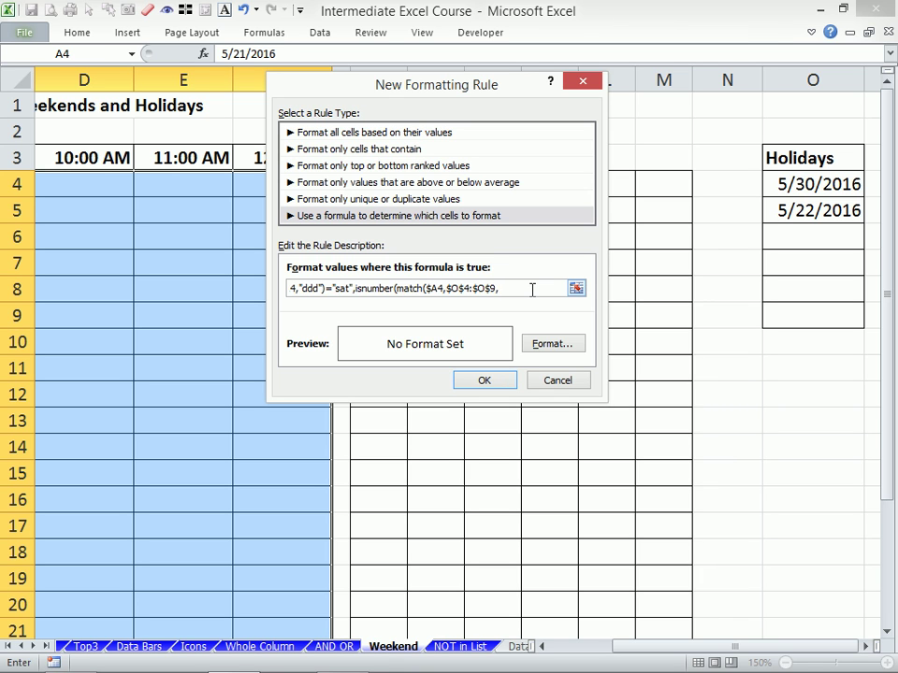
{"action": "type", "text": "0))"}
Set the rule's format to a yellow fill.
{"action": "left_click", "coordinate": [566, 346]}
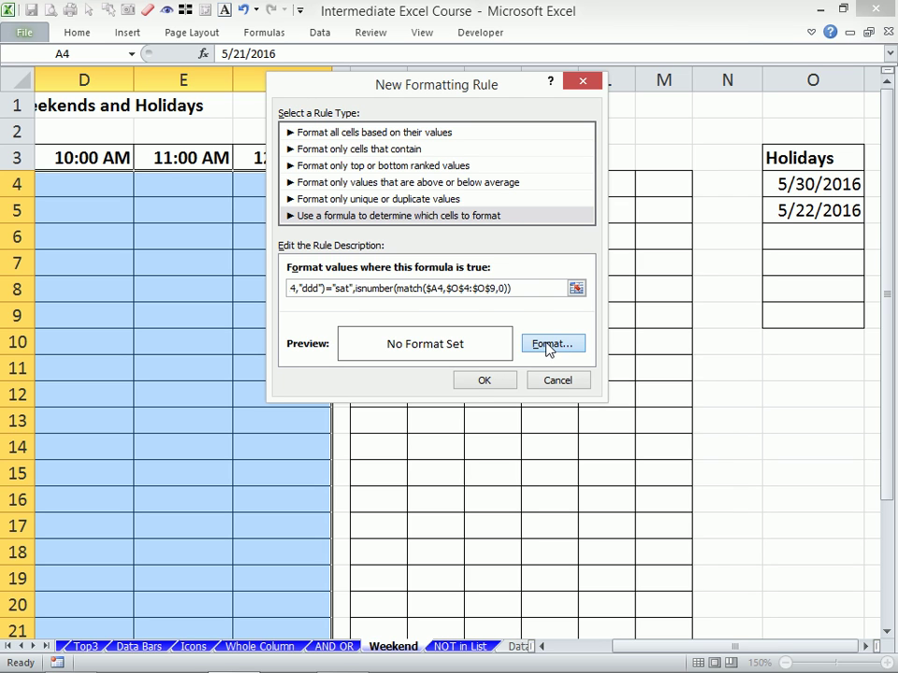
{"action": "left_click", "coordinate": [547, 344]}
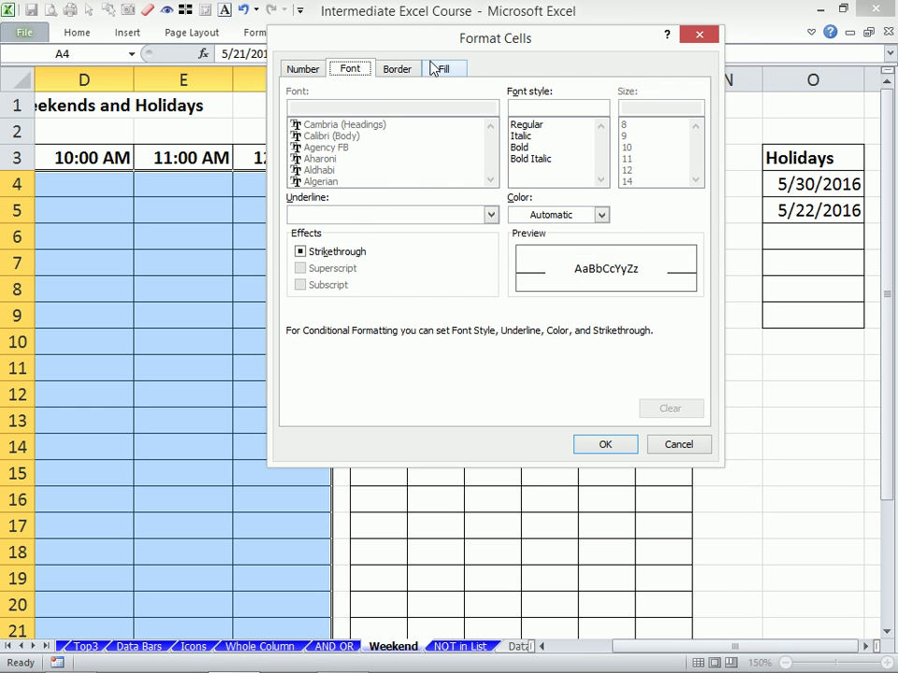
{"action": "left_click", "coordinate": [439, 70]}
{"action": "left_click", "coordinate": [351, 242]}
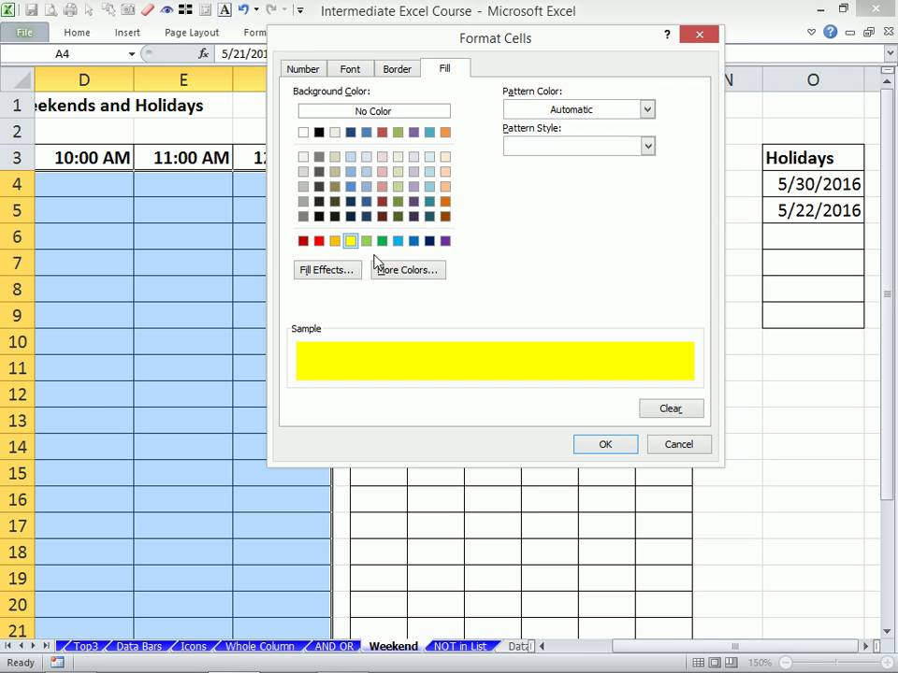
{"action": "left_click", "coordinate": [610, 449]}
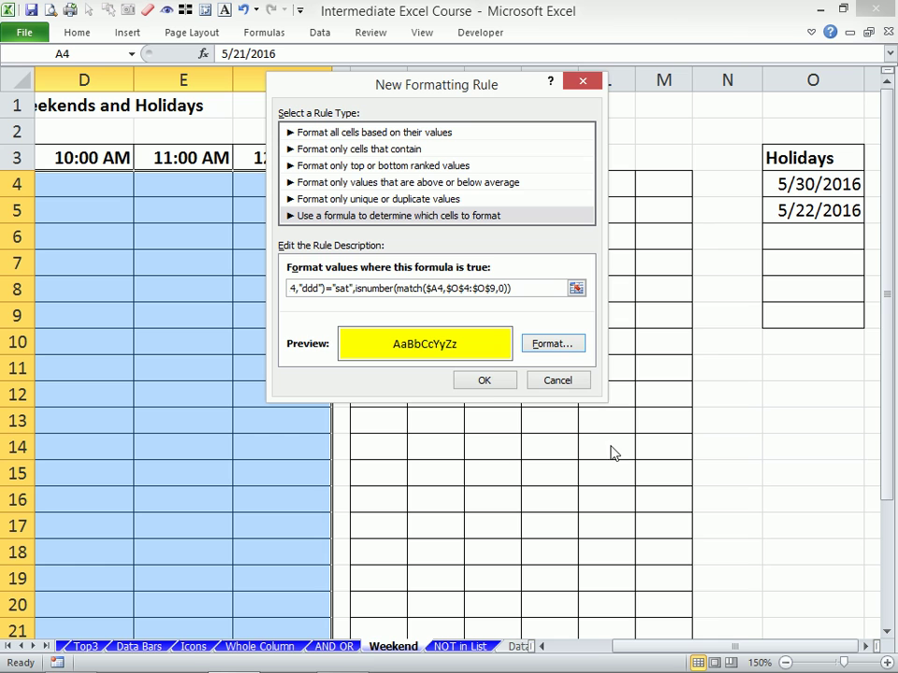
Add the missing closing parenthesis to the rule formula and apply the rule to the schedule.
{"action": "left_click", "coordinate": [484, 384]}
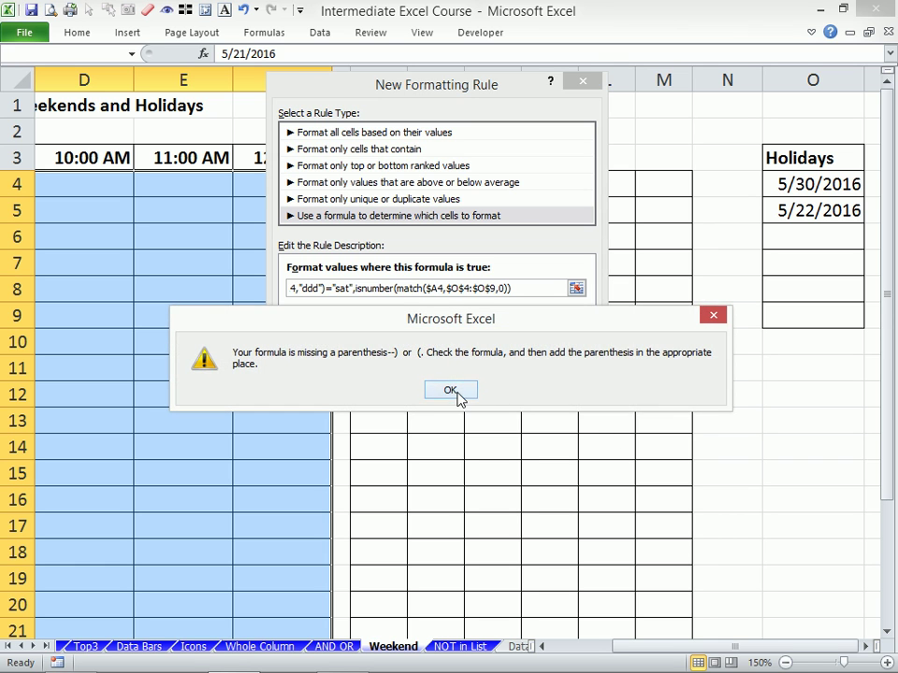
{"action": "left_click", "coordinate": [458, 393]}
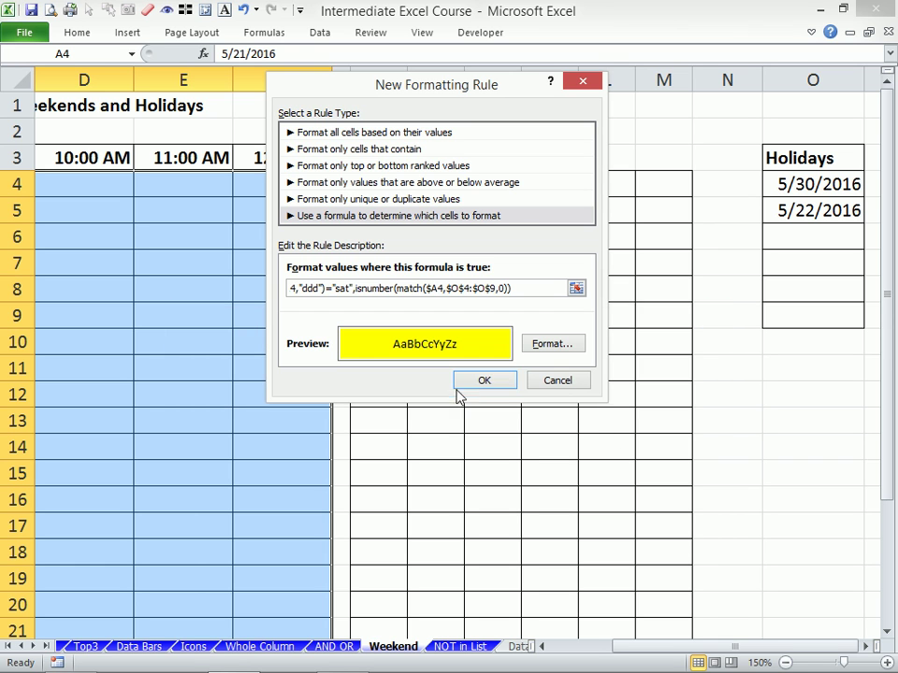
{"action": "left_click", "coordinate": [531, 287]}
{"action": "type", "text": ")"}
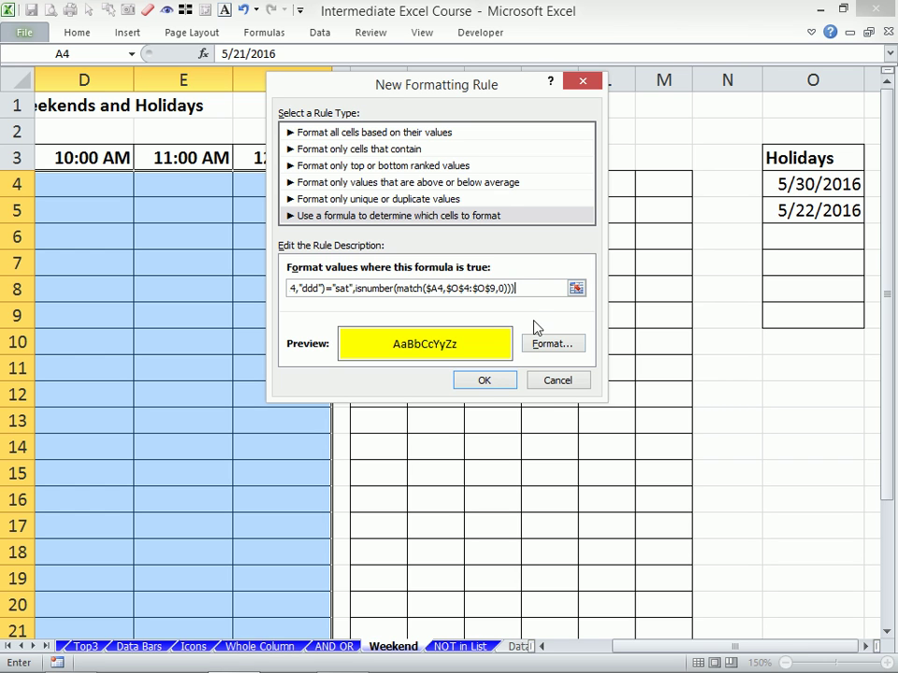
{"action": "left_click", "coordinate": [472, 379]}
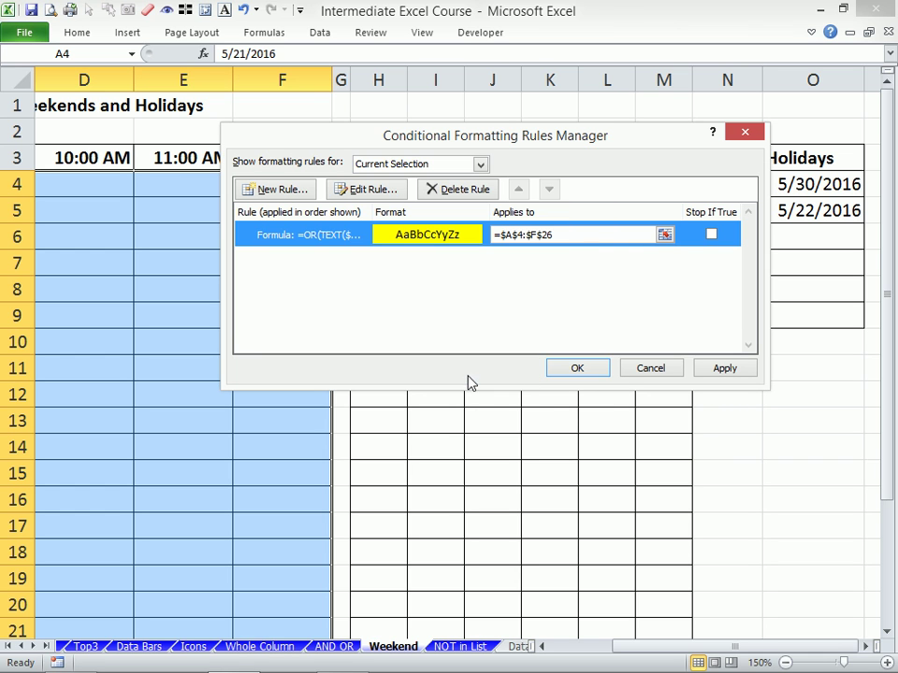
{"action": "left_click", "coordinate": [578, 368]}
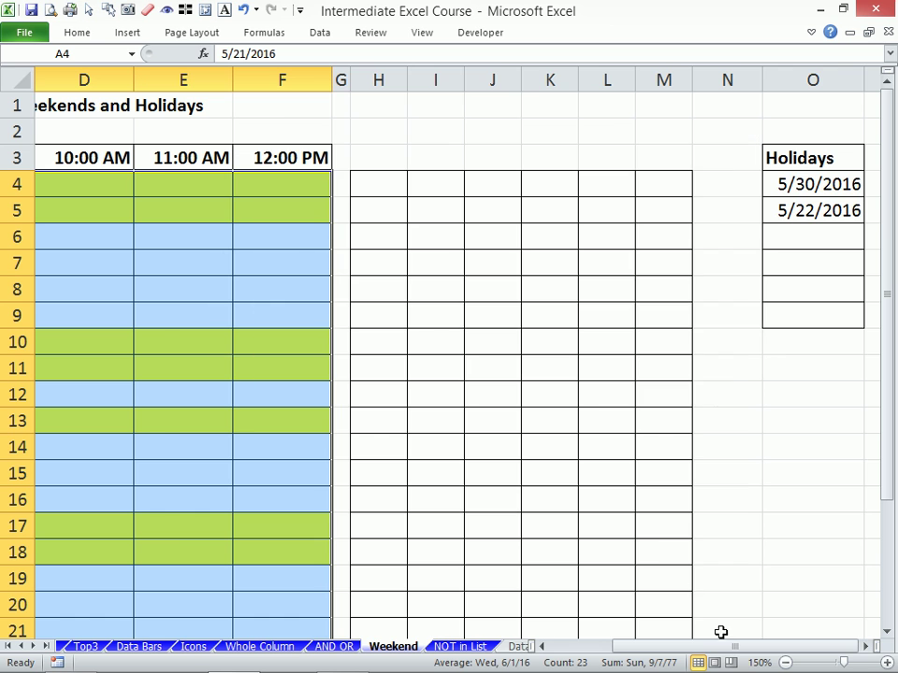
Add 6/8/2016 to the Holidays list in cell O6.
{"action": "left_click_drag", "start_coordinate": [705, 646], "coordinate": [627, 636]}
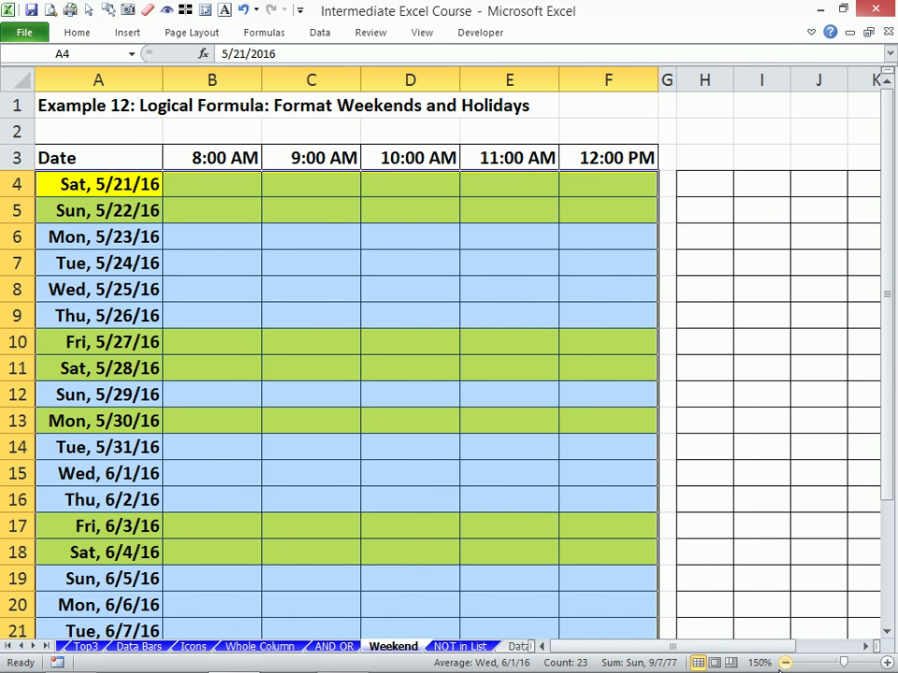
{"action": "left_click", "coordinate": [787, 661]}
{"action": "left_click", "coordinate": [788, 662]}
{"action": "left_click", "coordinate": [787, 662]}
{"action": "left_click", "coordinate": [788, 662]}
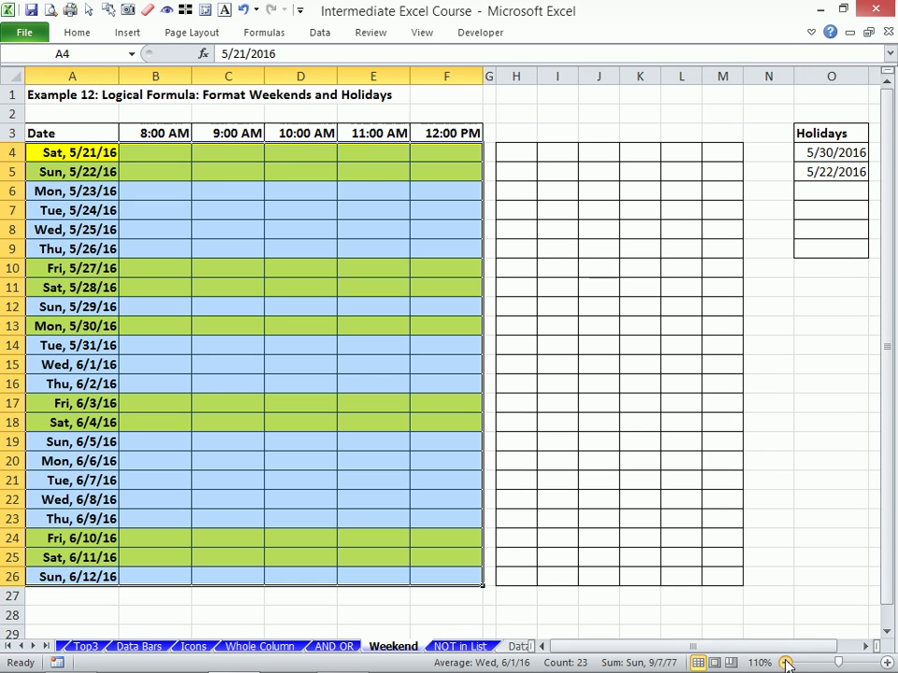
{"action": "left_click_drag", "start_coordinate": [705, 652], "coordinate": [667, 646]}
{"action": "left_click", "coordinate": [821, 188]}
{"action": "type", "text": "6/"}
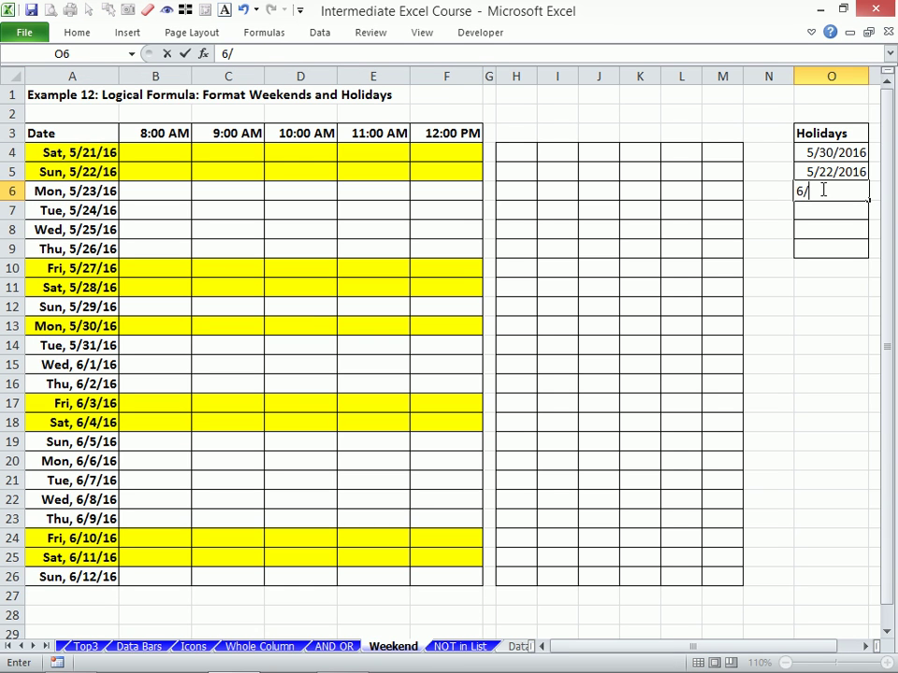
{"action": "type", "text": "8/2016"}
{"action": "key", "text": "Return"}
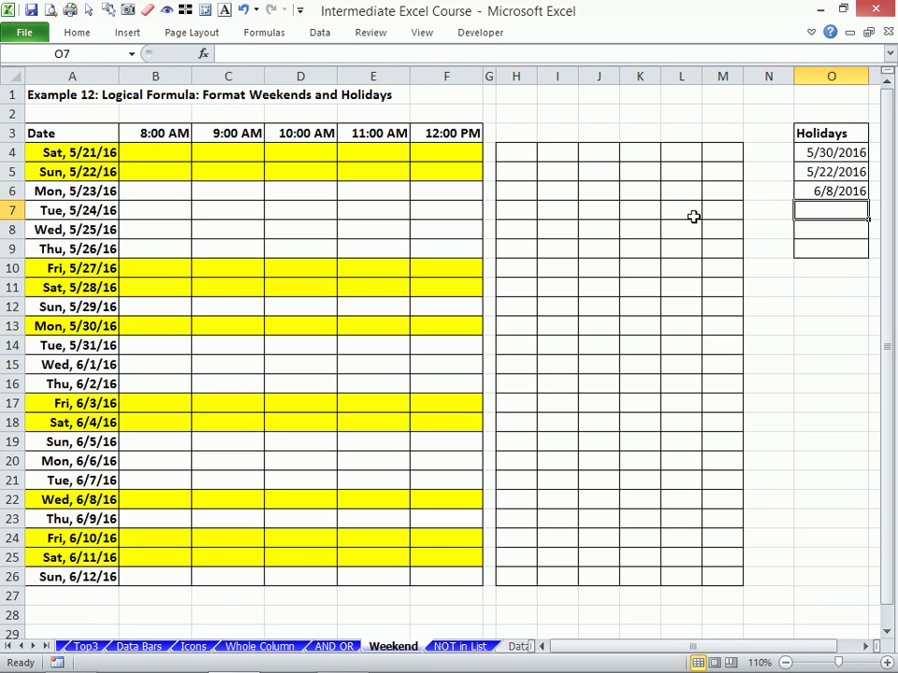
Duplicate the Weekend sheet, placing the copy directly after the original.
{"action": "mouse_move", "coordinate": [394, 651]}
{"action": "left_mouse_down"}
{"action": "mouse_move", "coordinate": [417, 621]}
{"action": "mouse_move", "coordinate": [432, 614]}
{"action": "mouse_move", "coordinate": [445, 622]}
{"action": "left_mouse_up"}
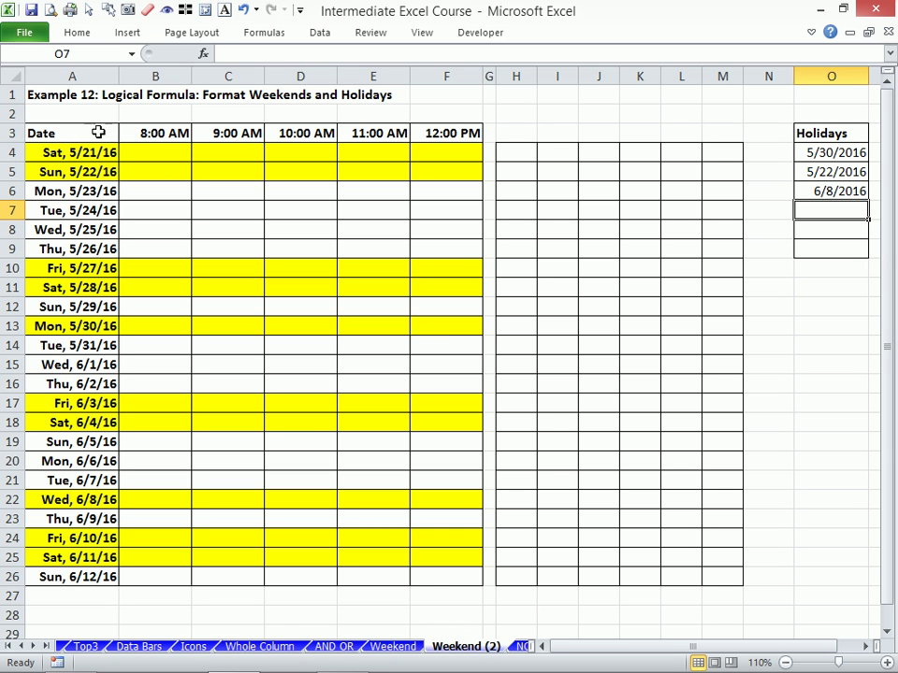
{"action": "left_click_drag", "start_coordinate": [70, 152], "coordinate": [266, 232]}
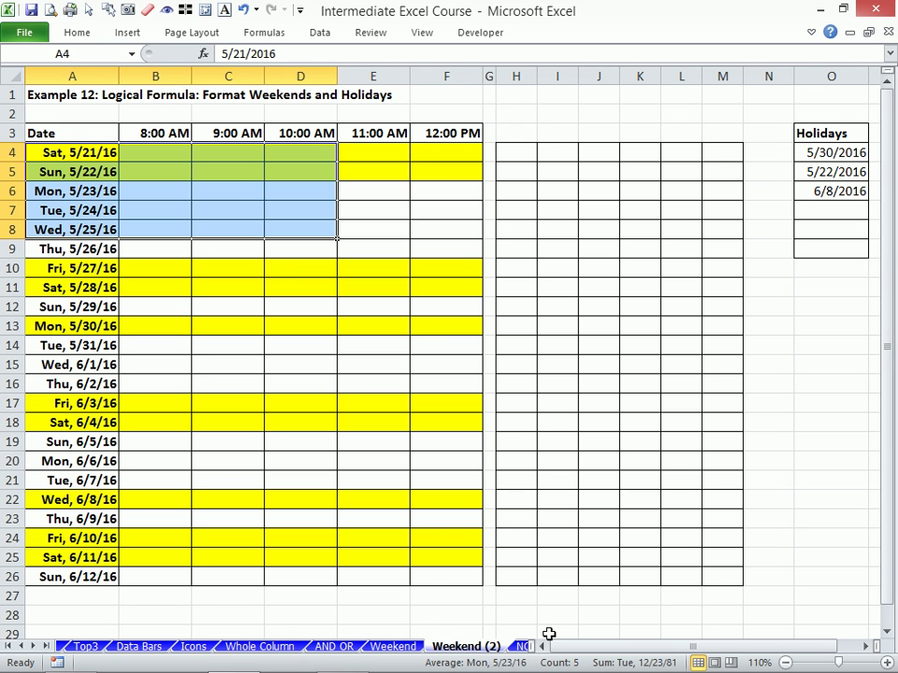
{"action": "left_click", "coordinate": [393, 647]}
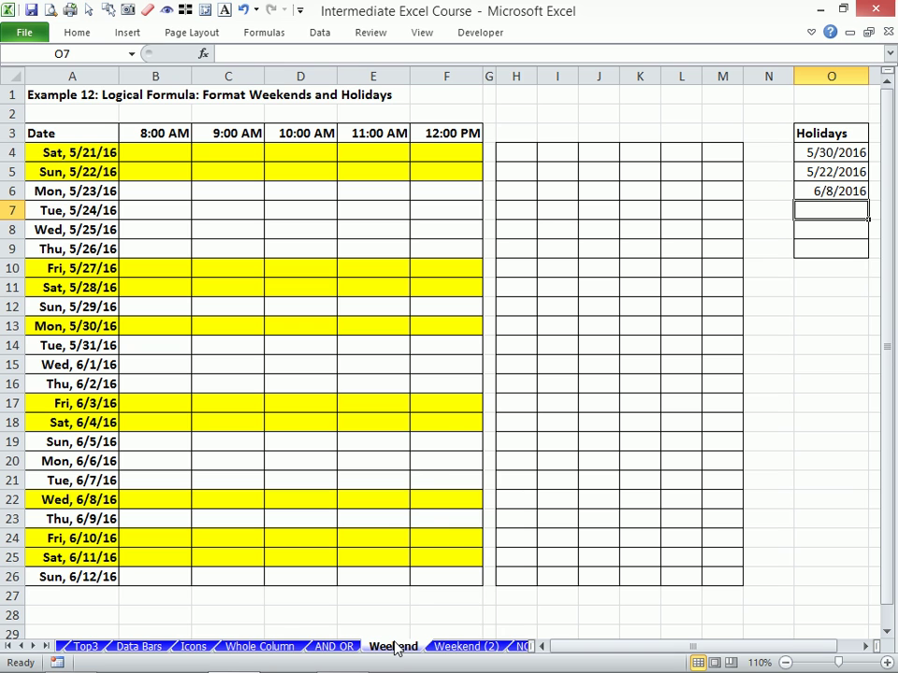
{"action": "right_click", "coordinate": [395, 648]}
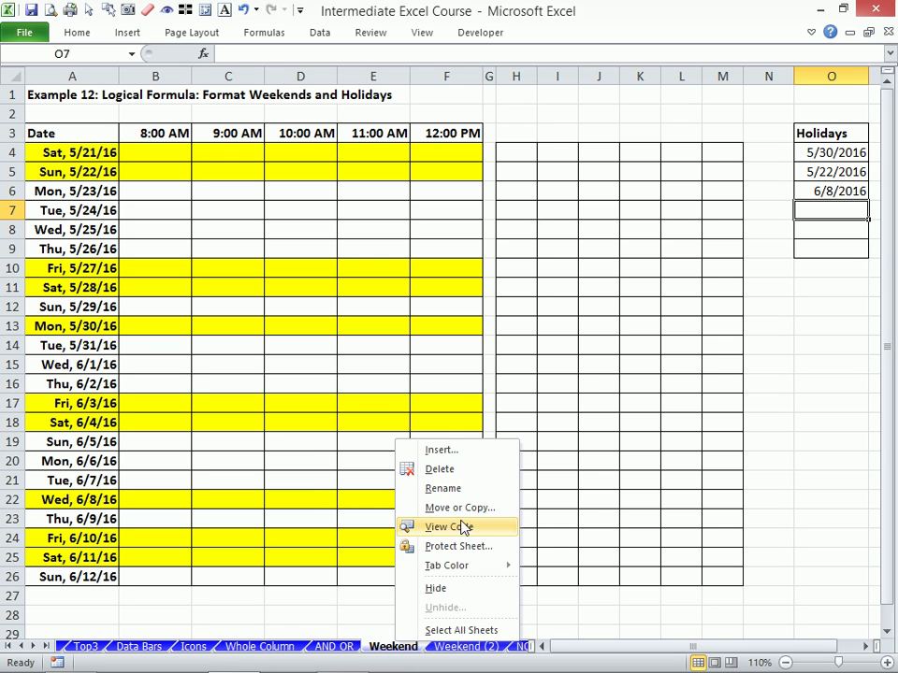
{"action": "left_click", "coordinate": [416, 509]}
{"action": "left_click", "coordinate": [364, 576]}
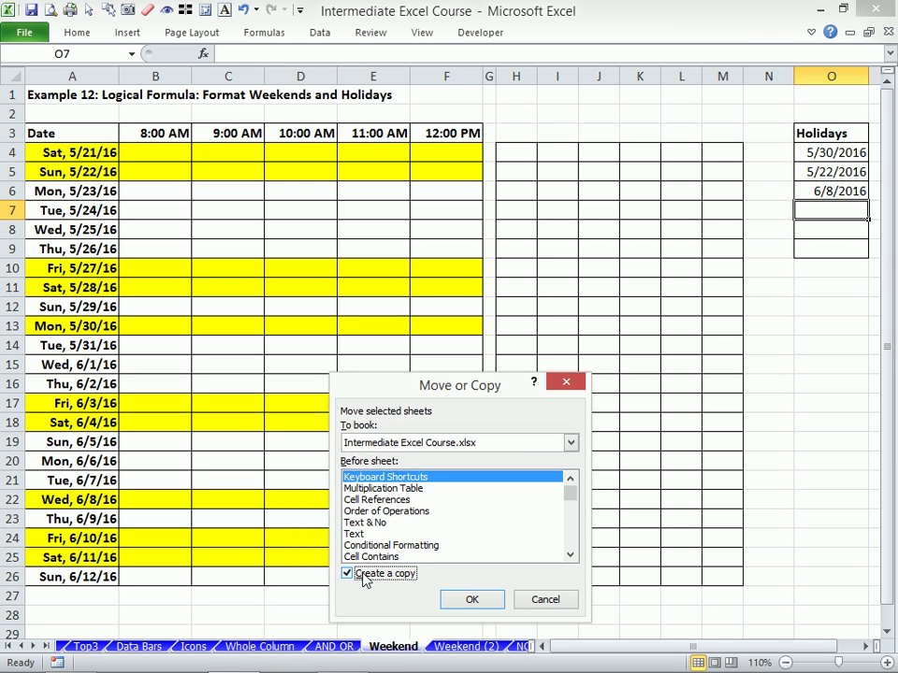
{"action": "left_click", "coordinate": [536, 599]}
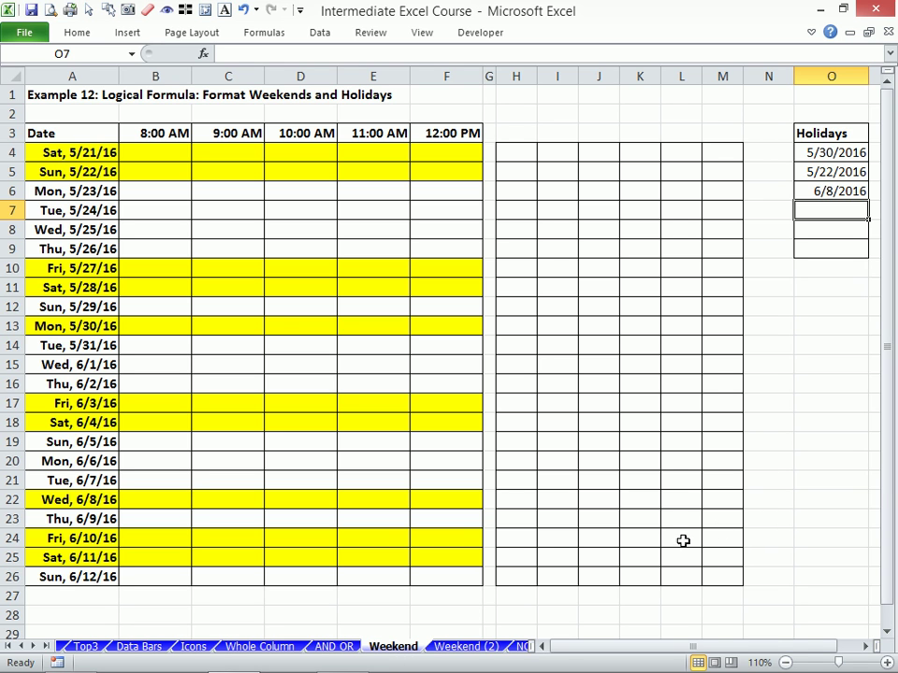
Delete the conditional formatting rule from A4:F26 on the Weekend (2) sheet and apply the removal.
{"action": "left_click", "coordinate": [468, 646]}
{"action": "left_click_drag", "start_coordinate": [52, 152], "coordinate": [447, 575]}
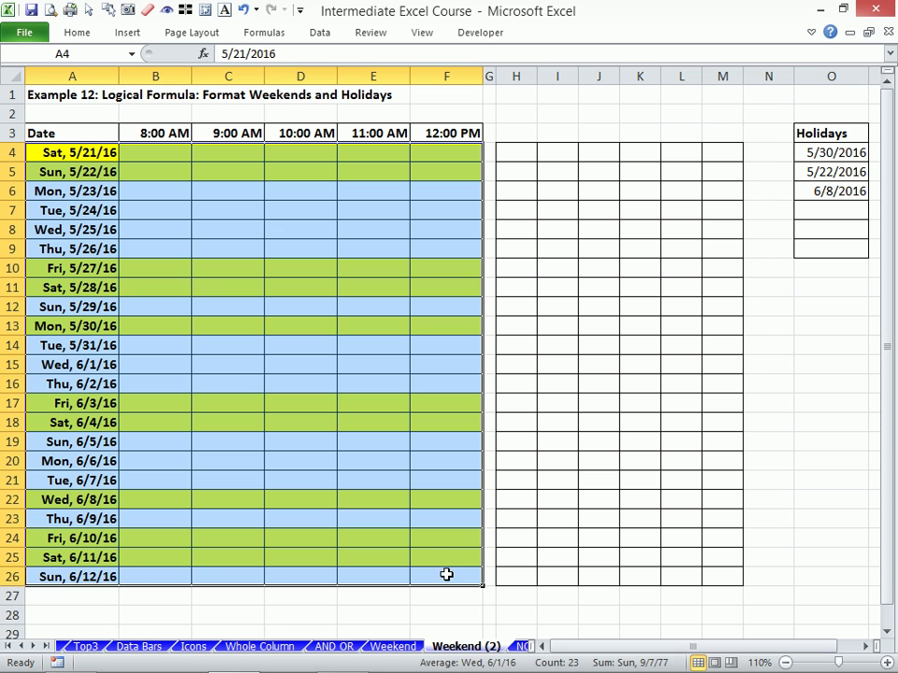
{"action": "key", "text": "alt+d"}
{"action": "key", "text": "Escape"}
{"action": "key", "text": "alt"}
{"action": "key", "text": "o"}
{"action": "key", "text": "d"}
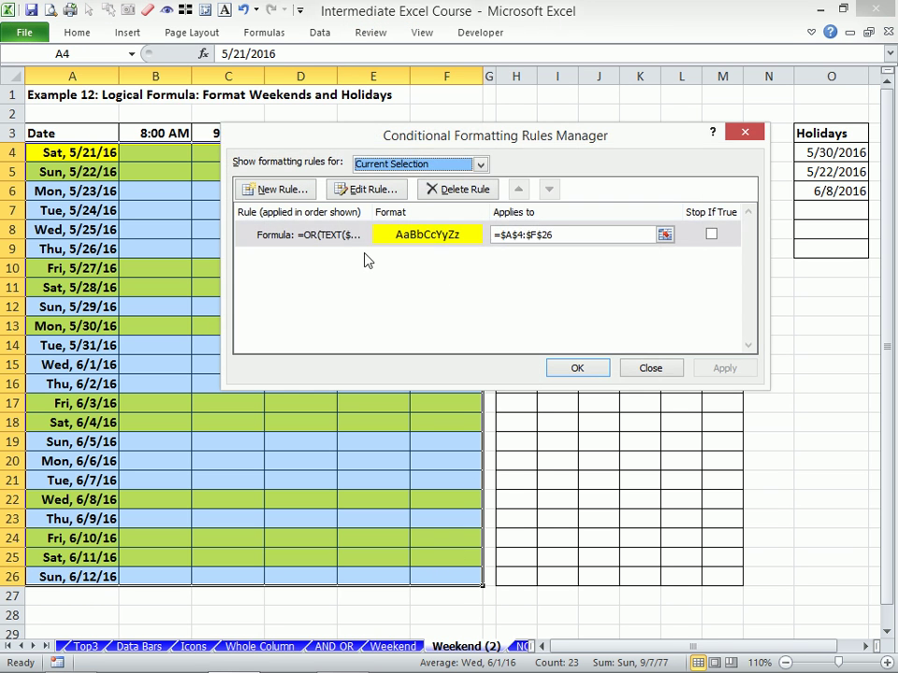
{"action": "left_click", "coordinate": [458, 189]}
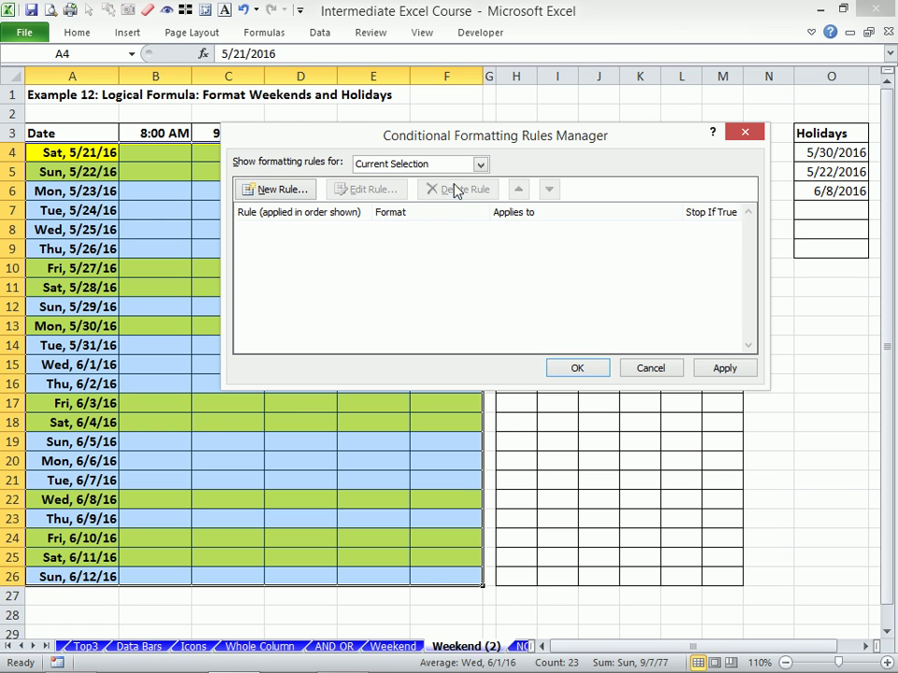
{"action": "left_click", "coordinate": [726, 368]}
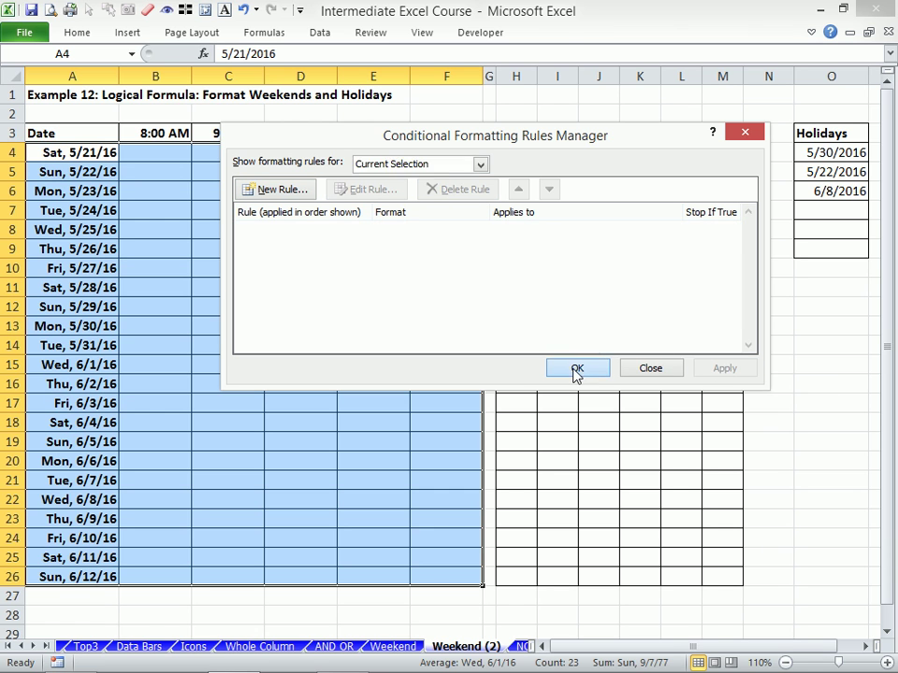
{"action": "left_click", "coordinate": [577, 370]}
Begin a NETWORKDAYS.INTL formula in H4 with A4 as the start date and A26 as the end date.
{"action": "left_click", "coordinate": [523, 150]}
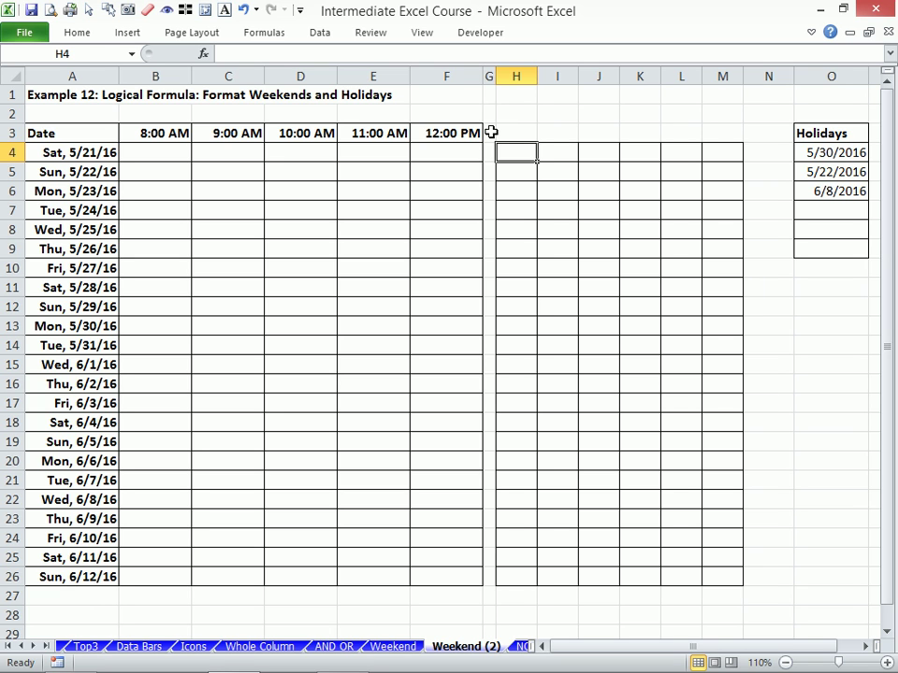
{"action": "type", "text": "="}
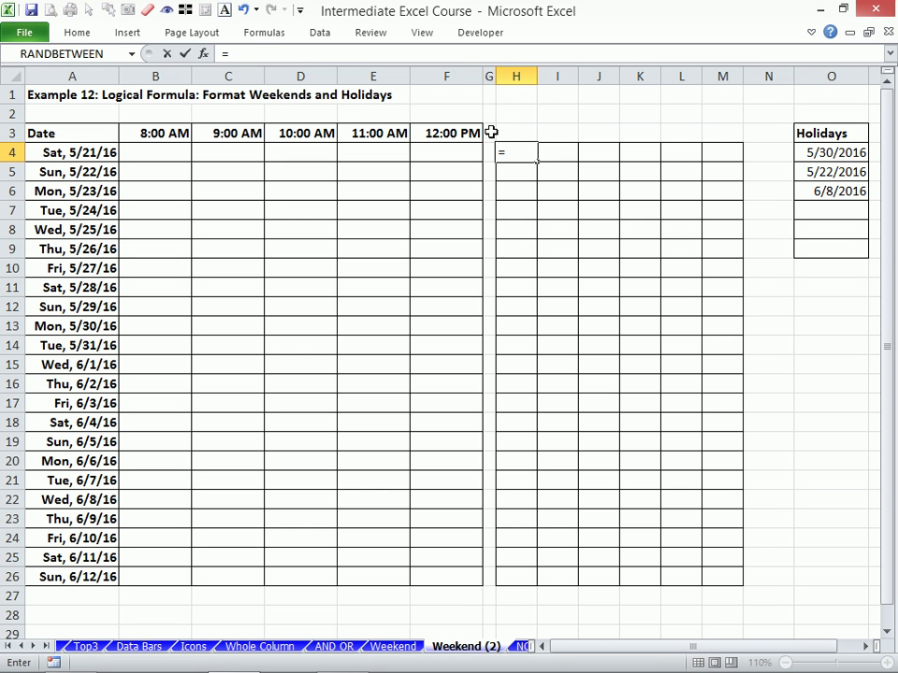
{"action": "type", "text": "net"}
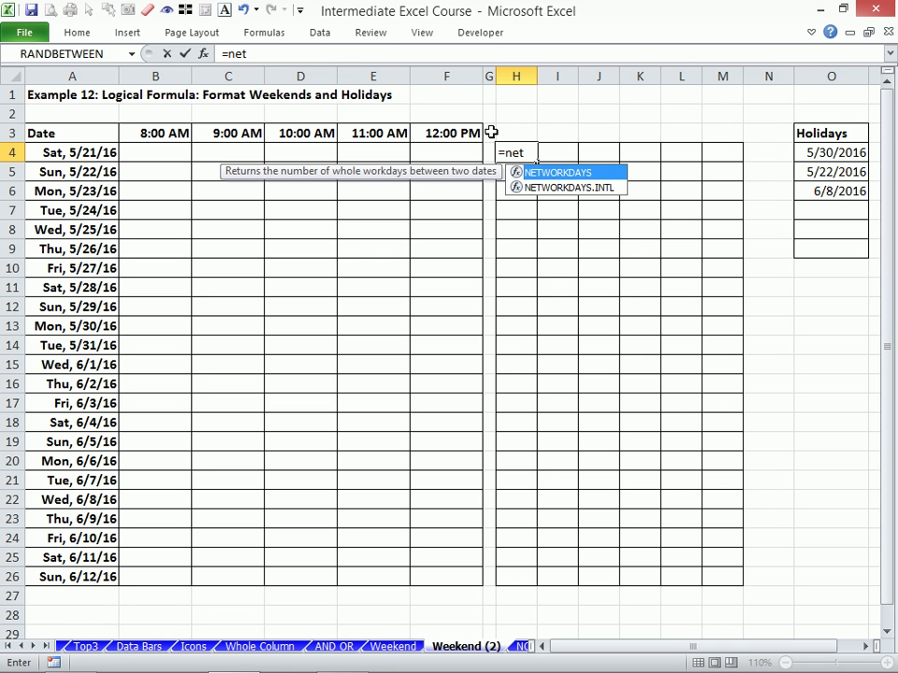
{"action": "key", "text": "Down"}
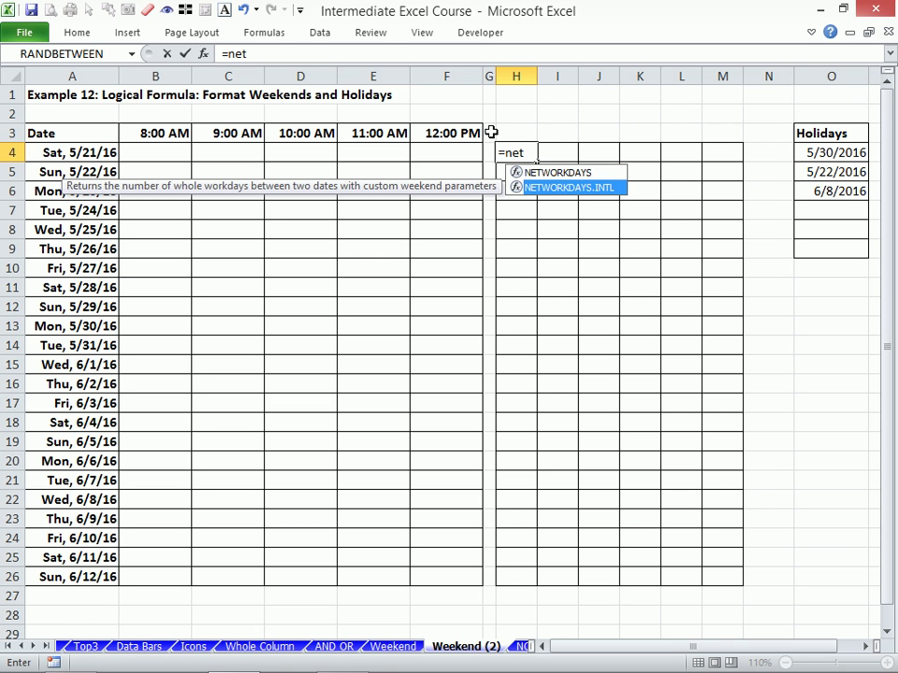
{"action": "key", "text": "Tab"}
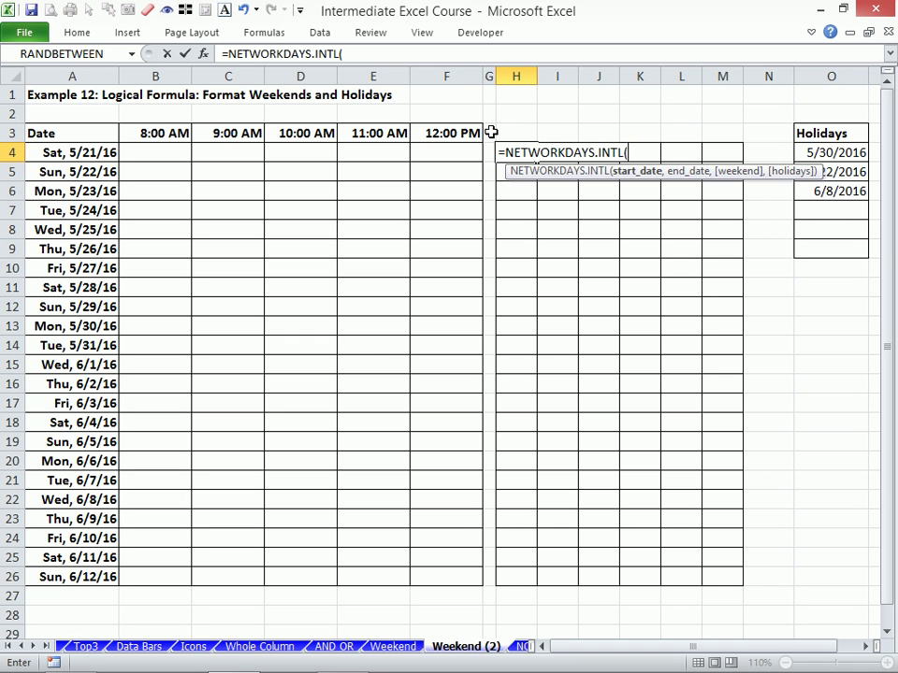
{"action": "left_click", "coordinate": [88, 151]}
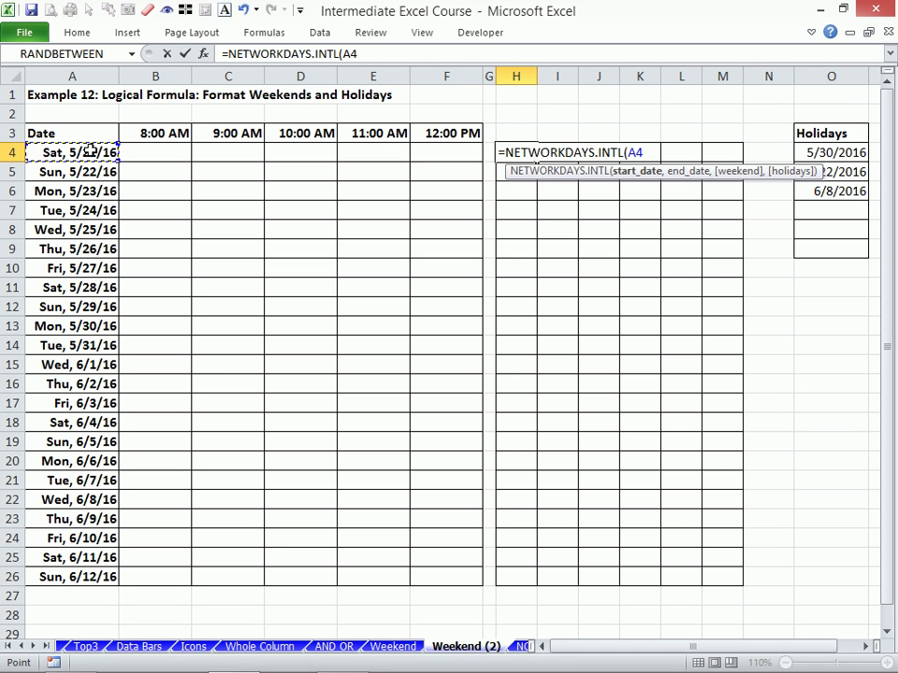
{"action": "type", "text": ","}
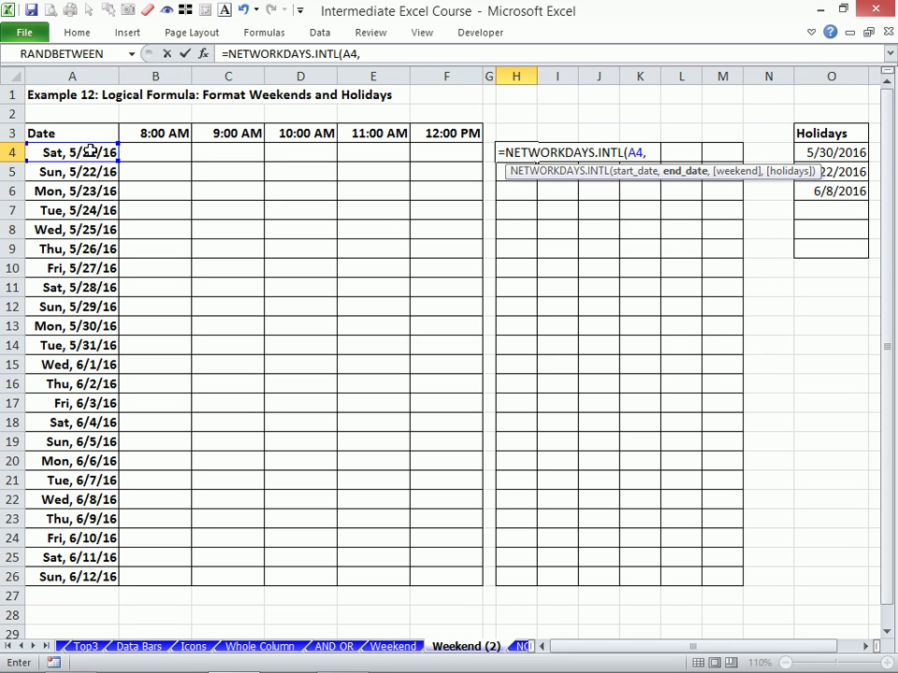
{"action": "left_click", "coordinate": [72, 577]}
{"action": "type", "text": ","}
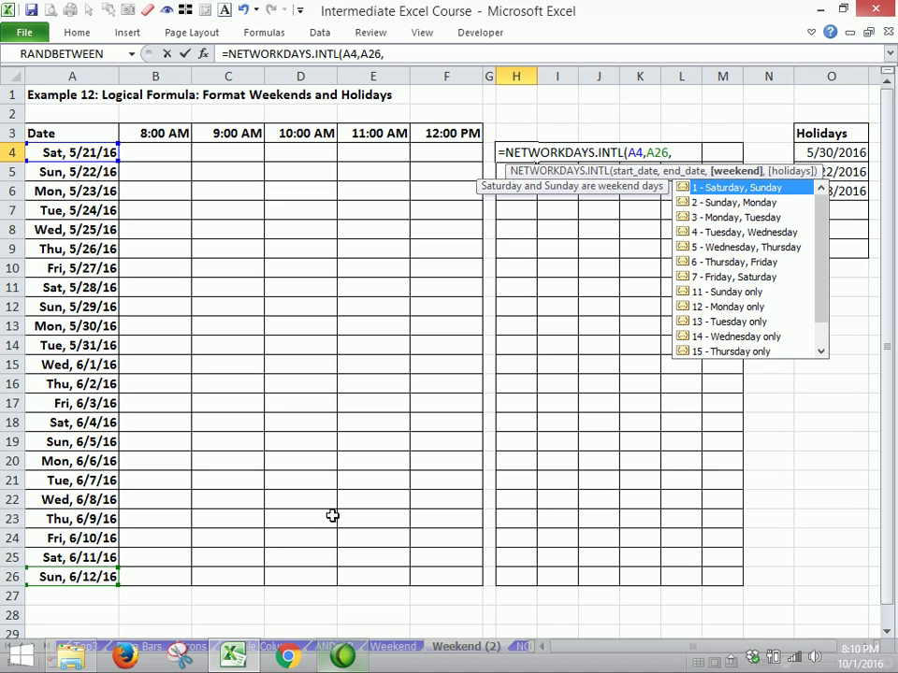
Give the H4 formula the custom weekend string "0000110", marking Friday and Saturday as weekend days.
{"action": "left_click", "coordinate": [825, 352]}
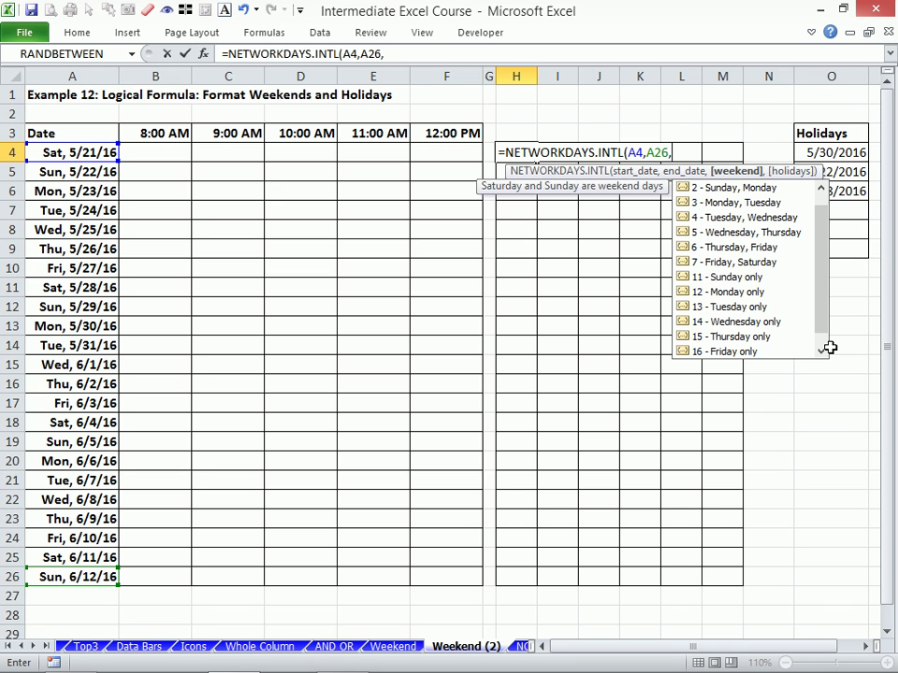
{"action": "type", "text": "\""}
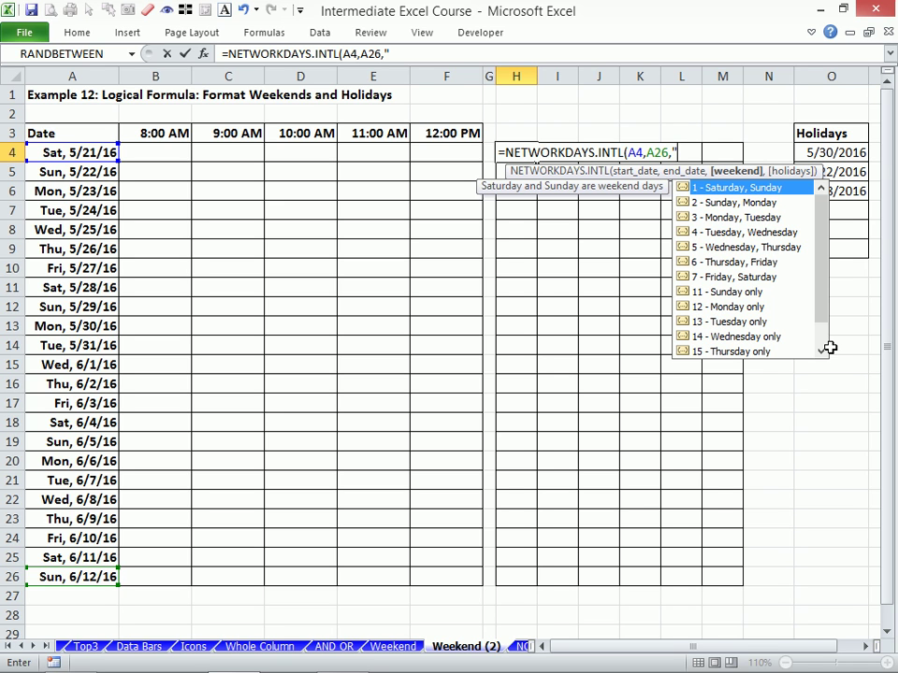
{"action": "type", "text": "00"}
{"action": "type", "text": "001"}
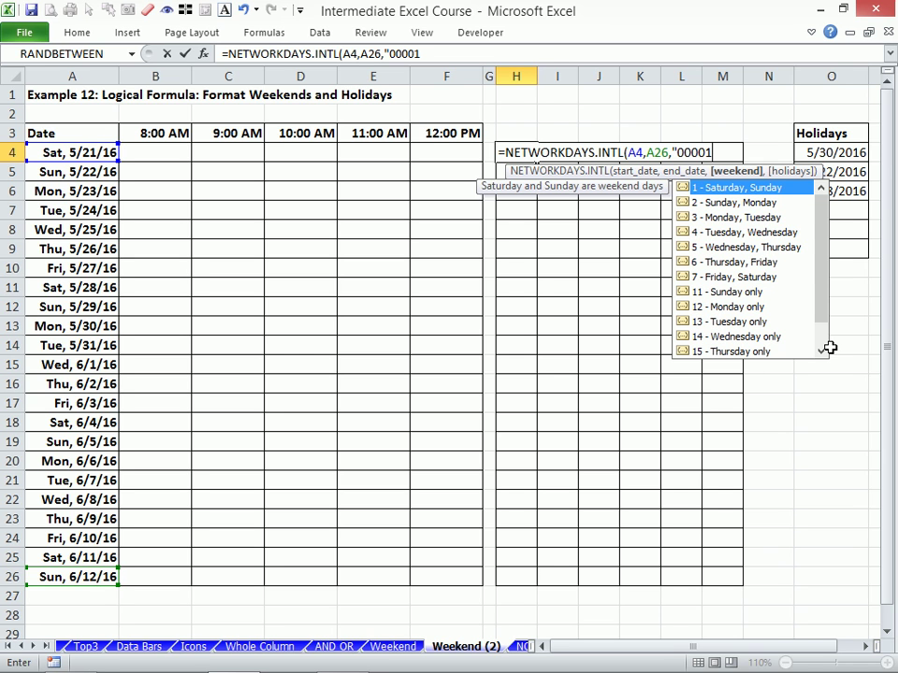
{"action": "type", "text": "1"}
{"action": "type", "text": "0\","}
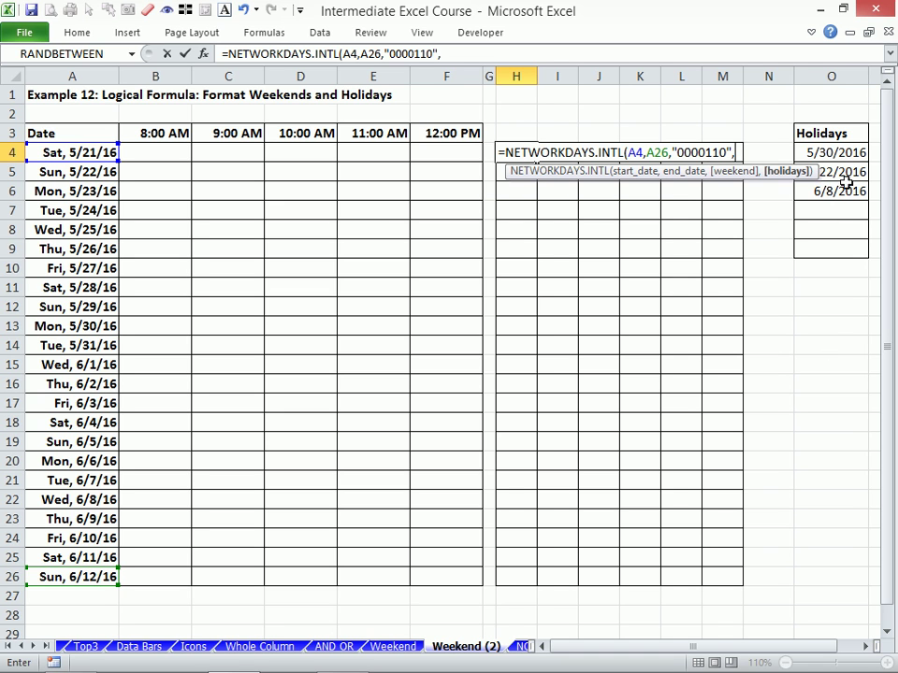
Complete the H4 formula with the absolute holiday range $O$4:$O$9 and enter it.
{"action": "left_click_drag", "start_coordinate": [847, 151], "coordinate": [855, 243]}
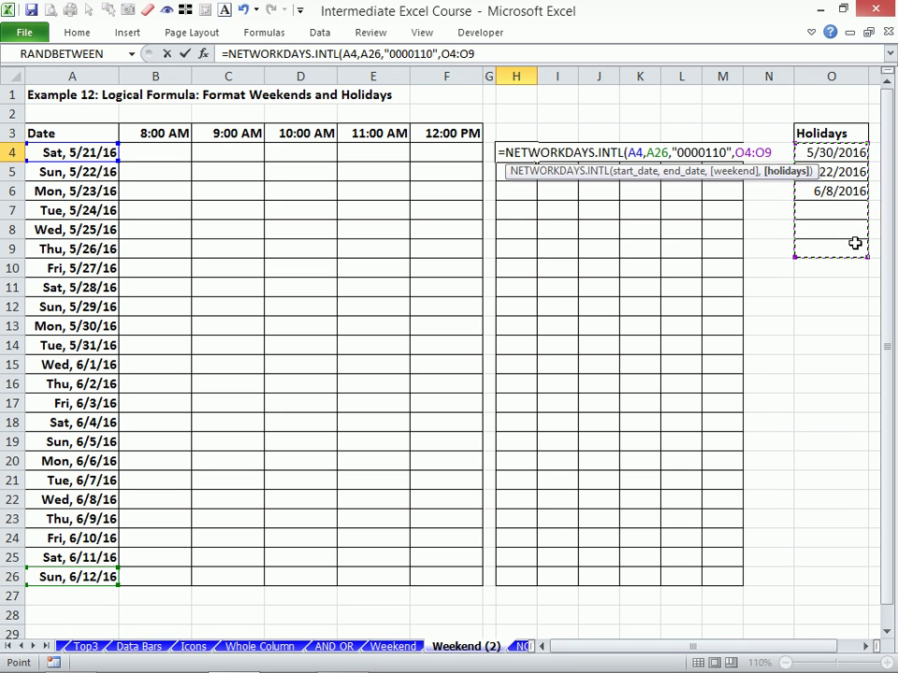
{"action": "key", "text": "F4"}
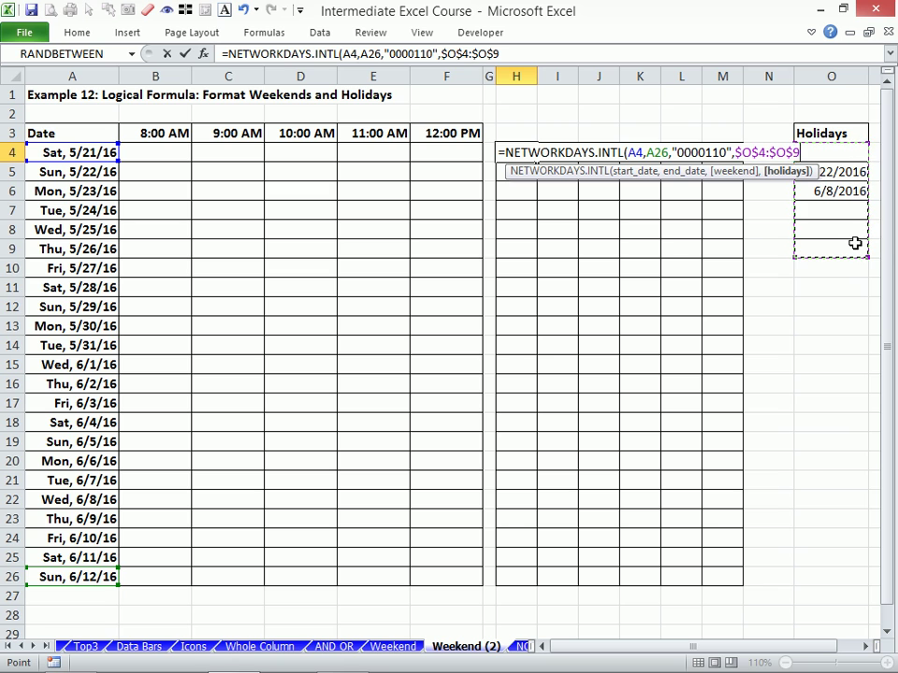
{"action": "type", "text": ")"}
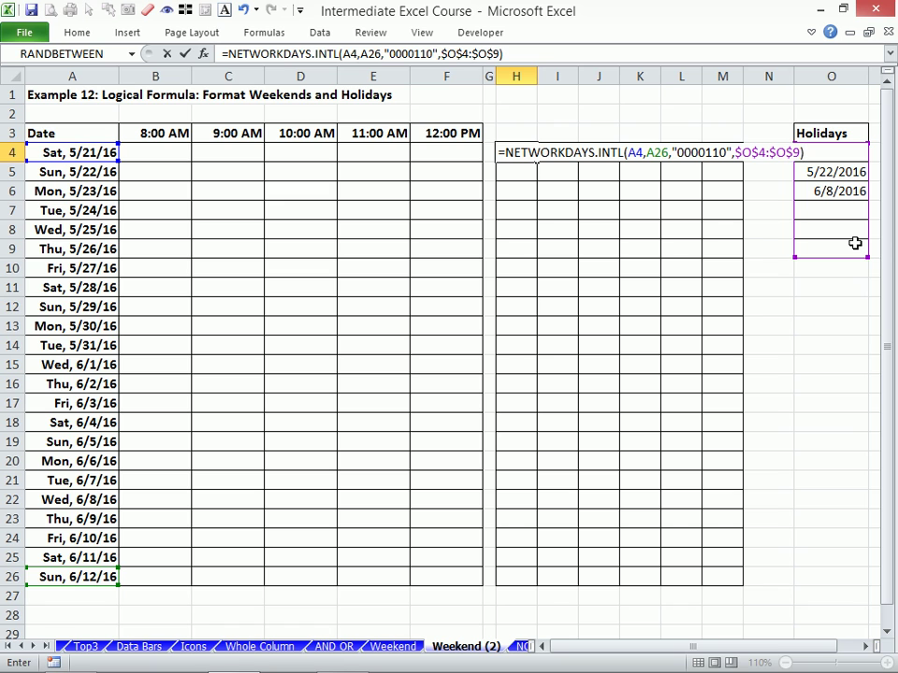
{"action": "key", "text": "Return"}
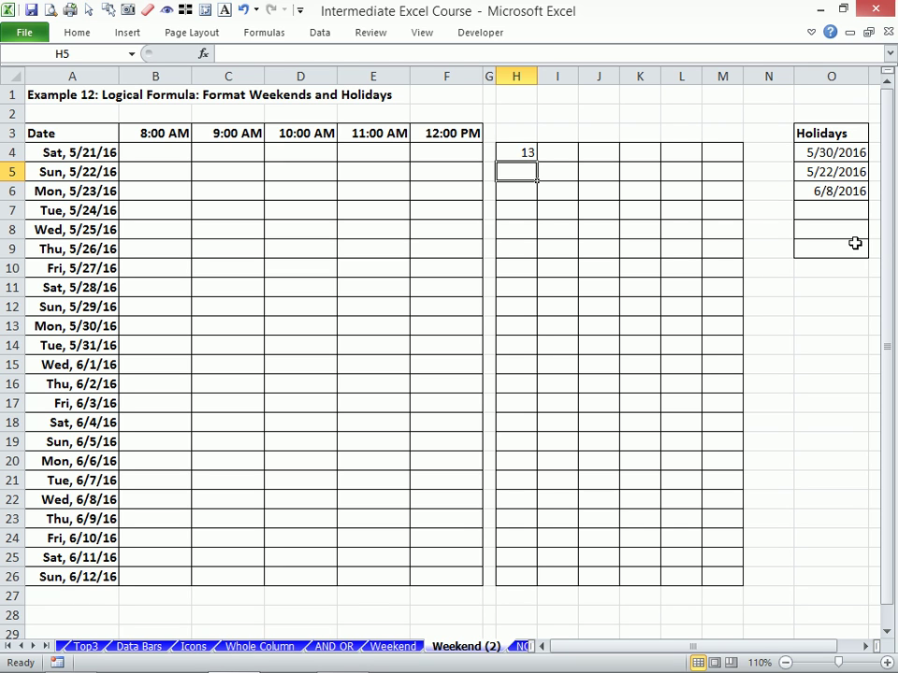
Clear the 6/8/2016 holiday from O6 and the NETWORKDAYS.INTL formula from H4.
{"action": "left_click", "coordinate": [840, 196]}
{"action": "key", "text": "Delete"}
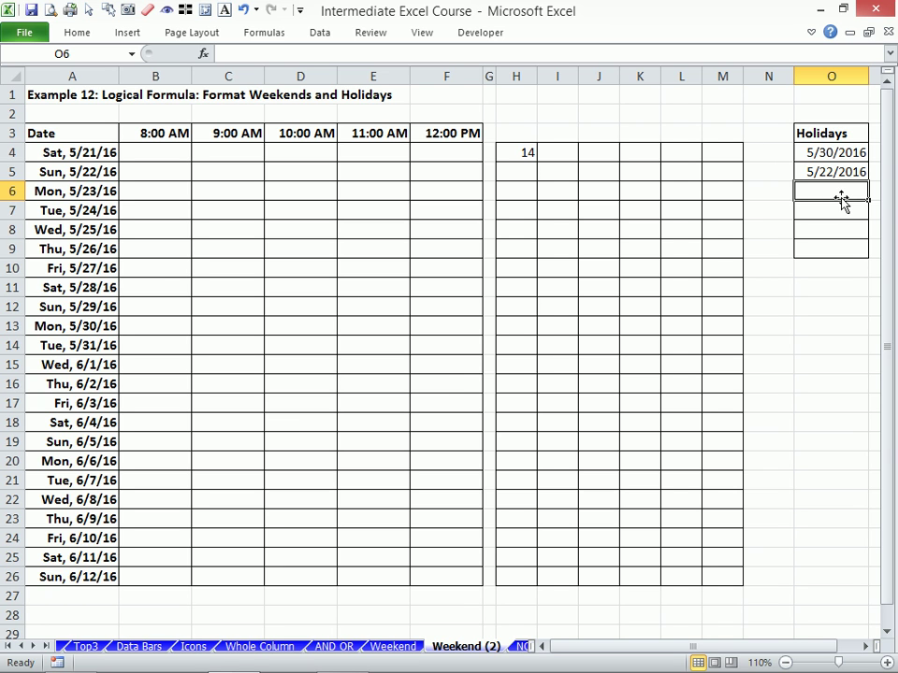
{"action": "left_click", "coordinate": [508, 152]}
{"action": "key", "text": "Delete"}
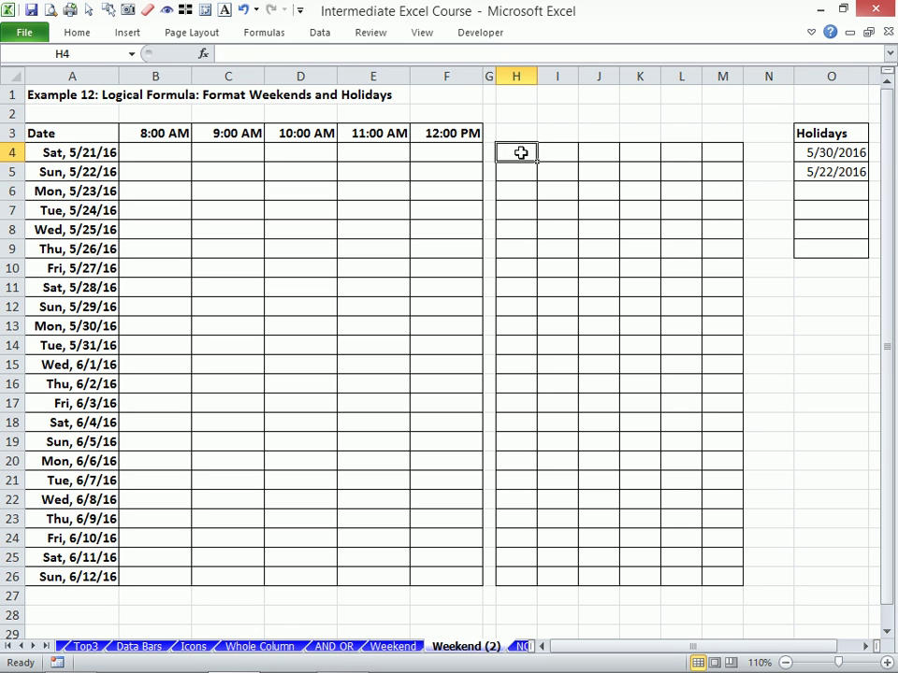
Begin a NETWORKDAYS.INTL formula for the range H4:M26, using $A4 as both start date and end date.
{"action": "left_click_drag", "start_coordinate": [519, 152], "coordinate": [715, 585]}
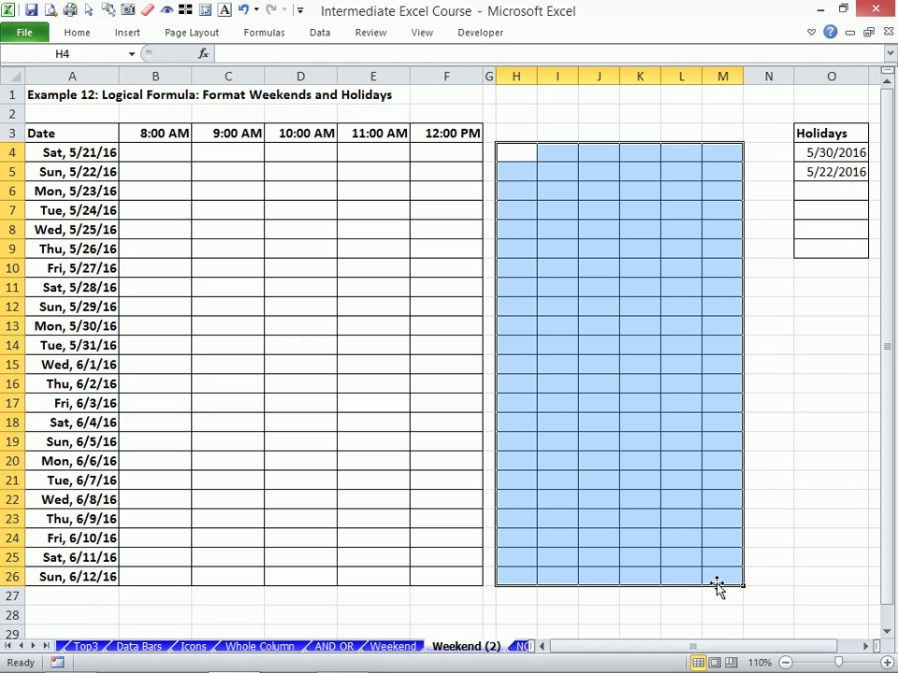
{"action": "type", "text": "="}
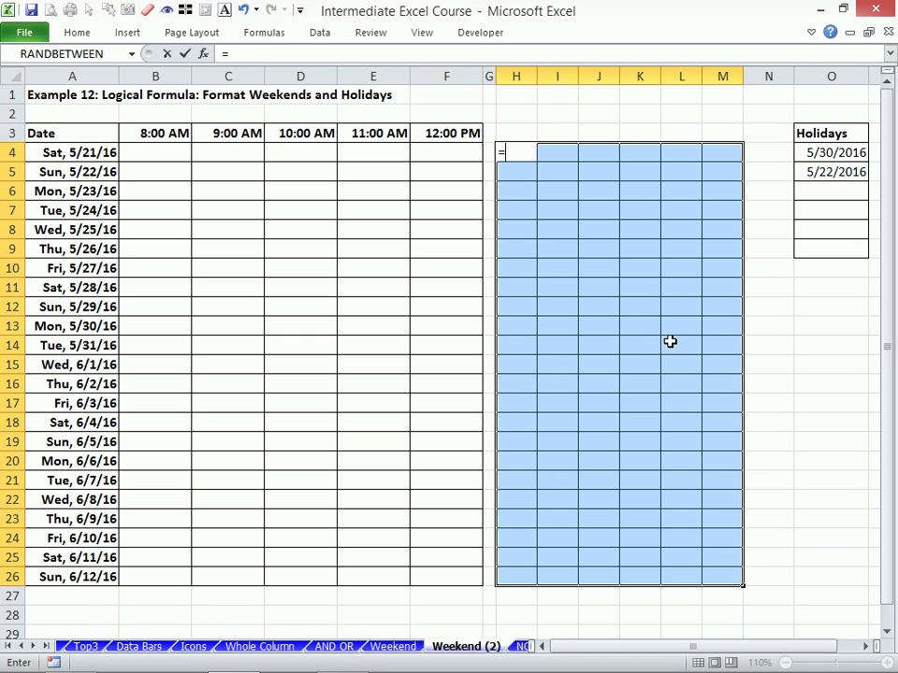
{"action": "type", "text": "netw"}
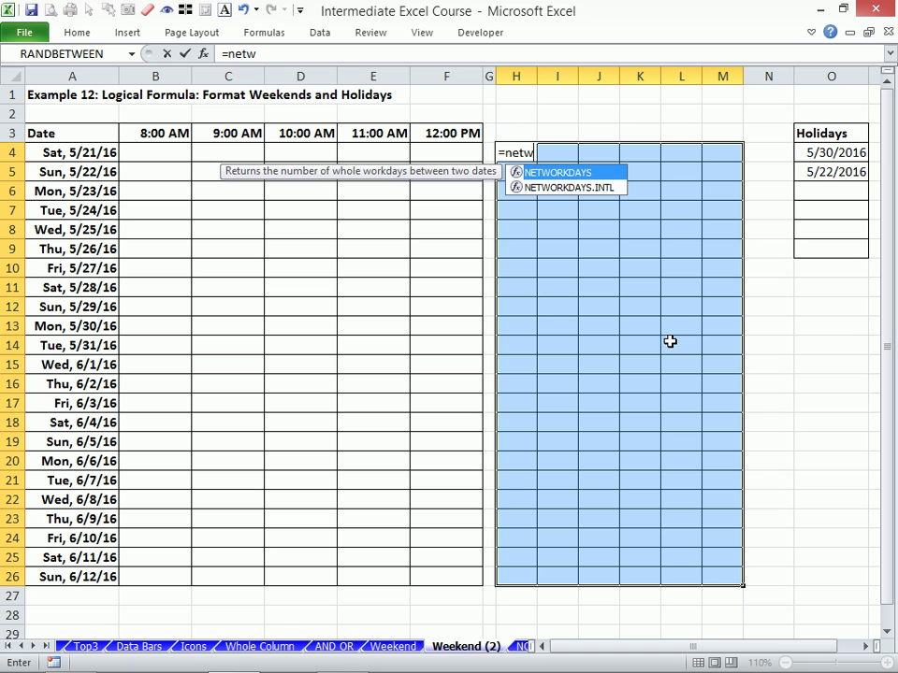
{"action": "key", "text": "Down"}
{"action": "key", "text": "Tab"}
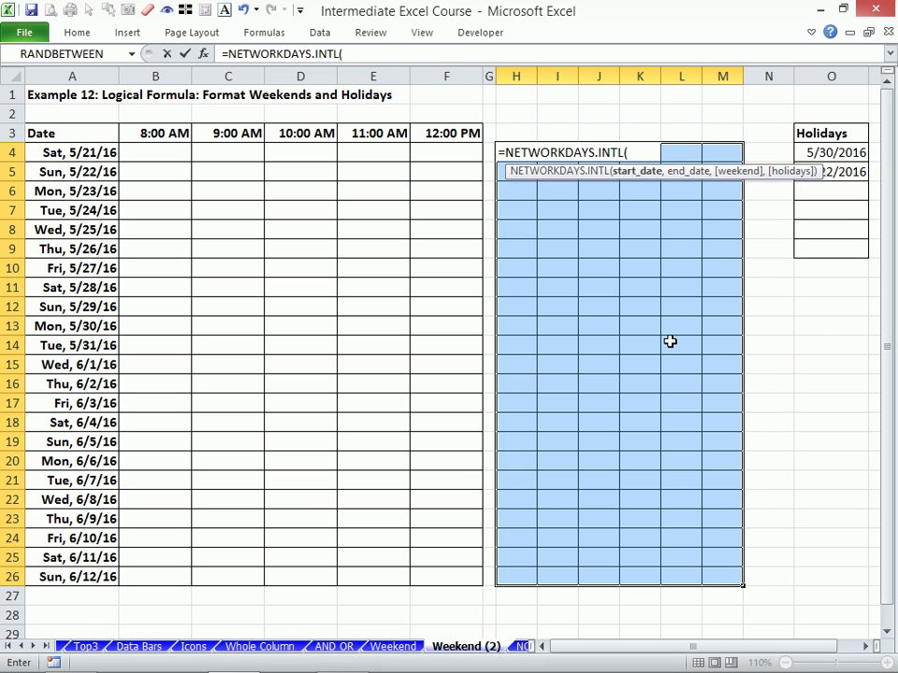
{"action": "left_click", "coordinate": [80, 151]}
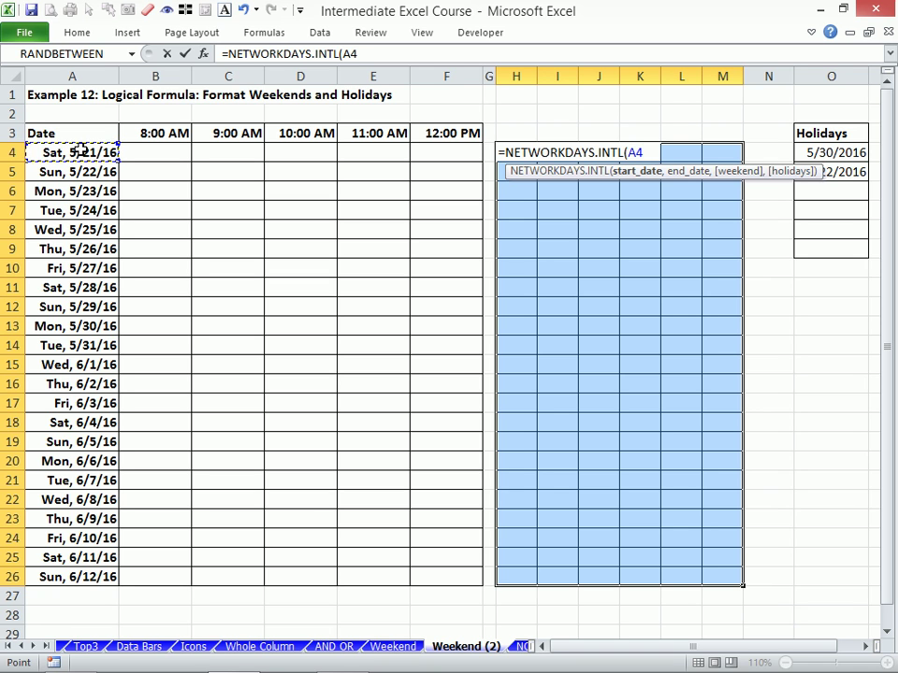
{"action": "key", "text": "F4"}
{"action": "key", "text": "F4"}
{"action": "key", "text": "F4"}
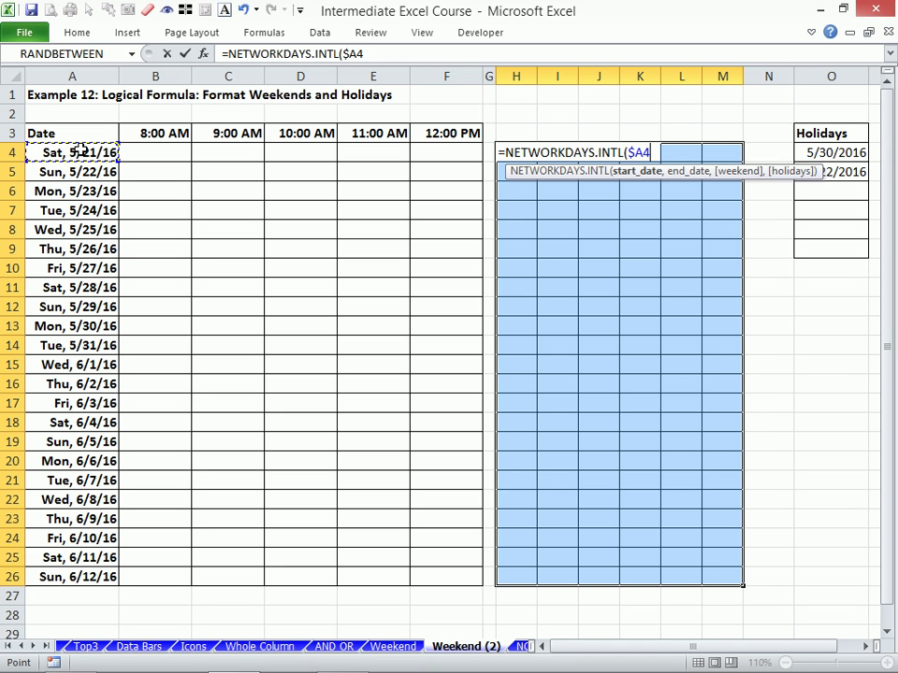
{"action": "type", "text": ","}
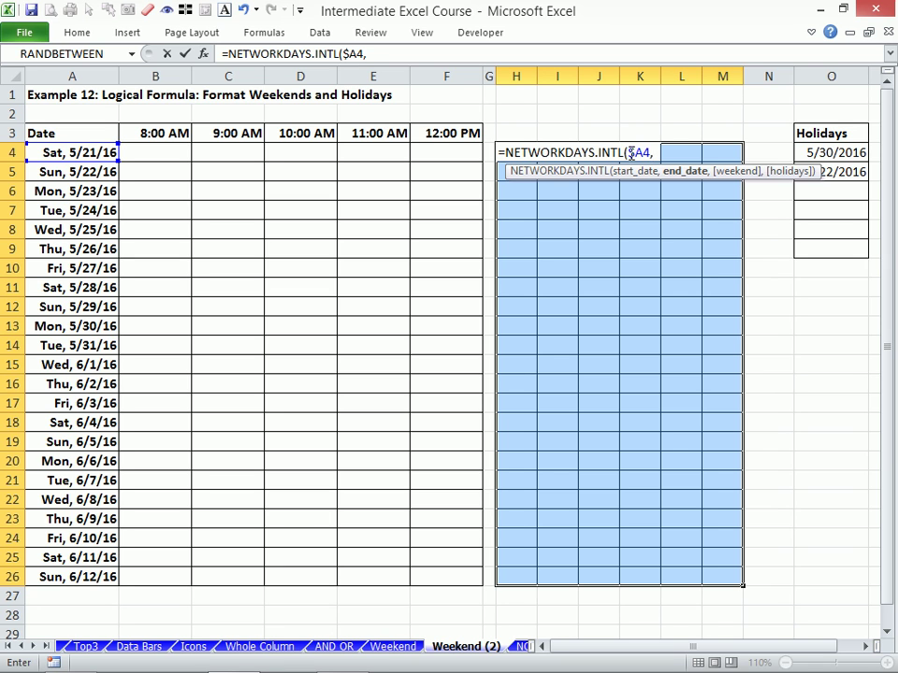
{"action": "type", "text": "$A4"}
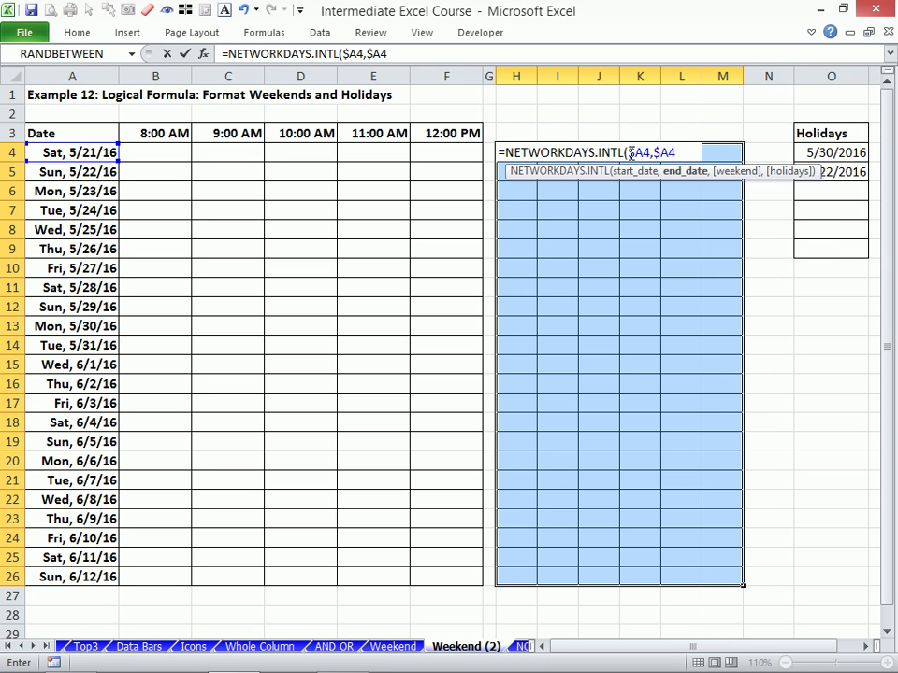
{"action": "type", "text": ","}
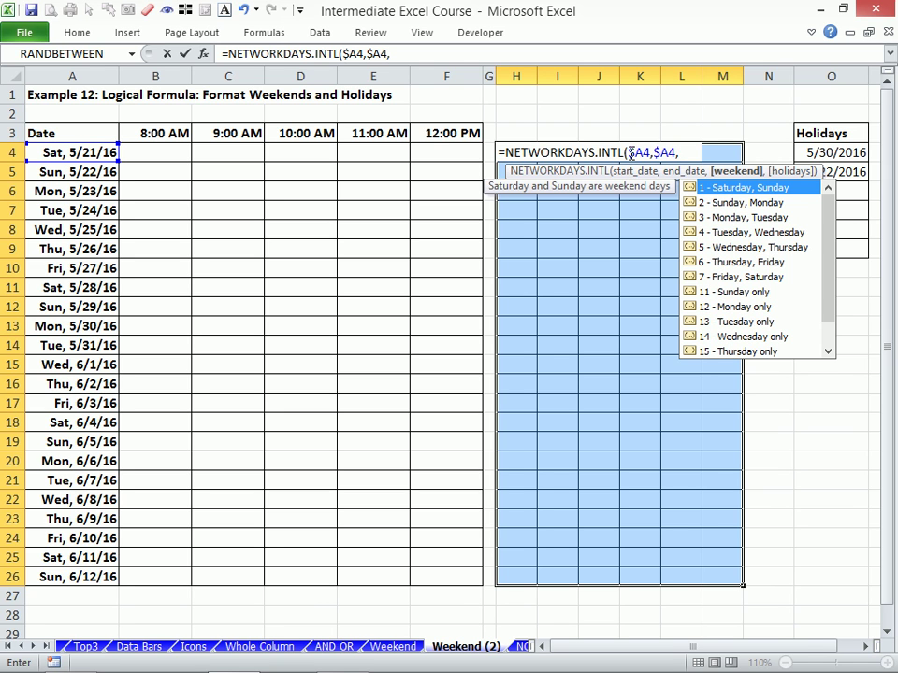
Complete the NETWORKDAYS.INTL formula with weekend string "0000110" and absolute holiday range $O$4:$O$9, filling it through H4:M26.
{"action": "type", "text": "\"0000110"}
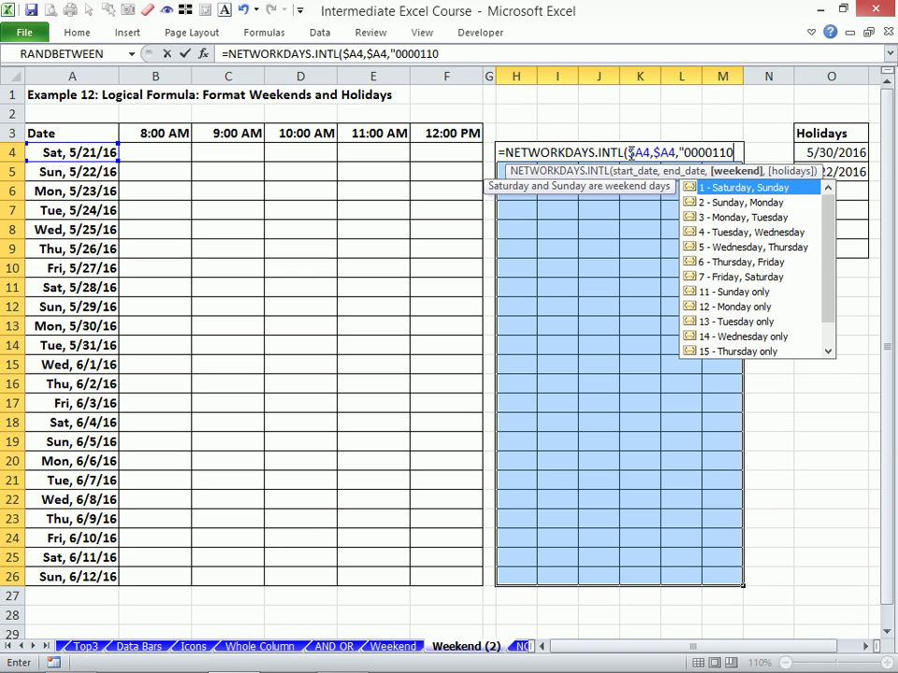
{"action": "type", "text": "\","}
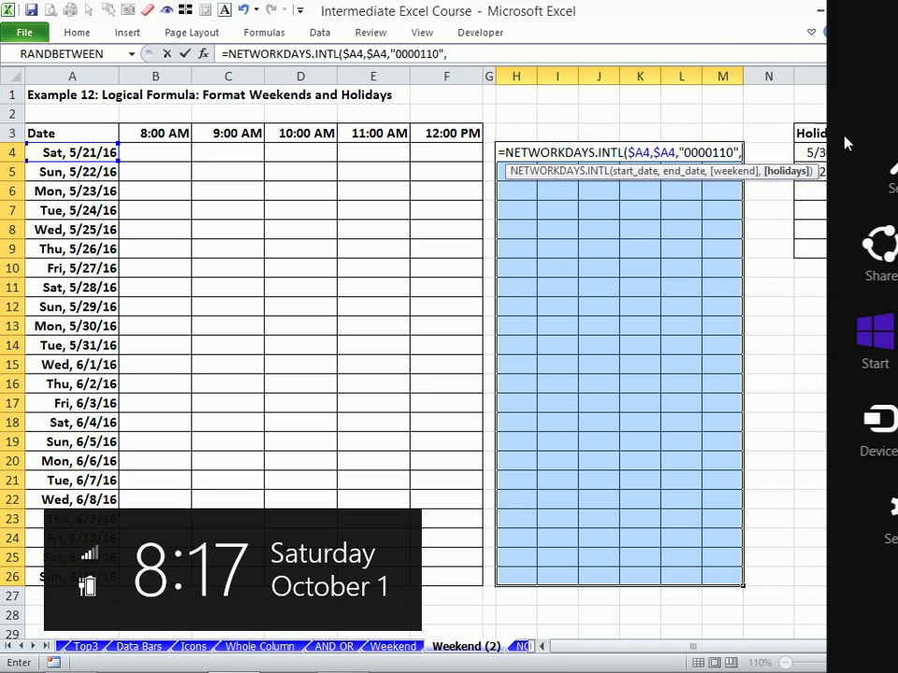
{"action": "left_click_drag", "start_coordinate": [828, 148], "coordinate": [838, 247]}
{"action": "key", "text": "F4"}
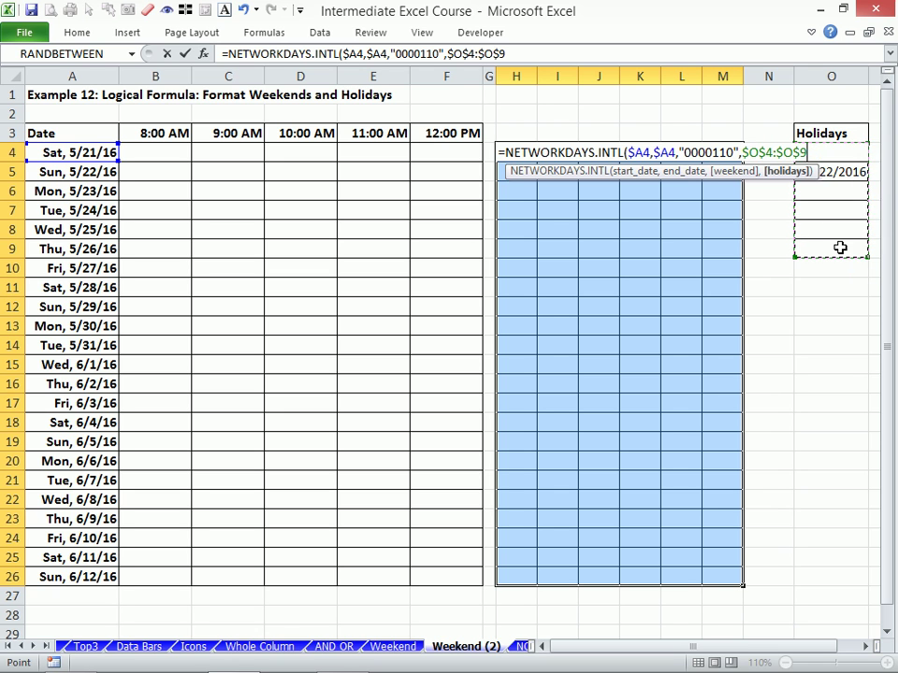
{"action": "type", "text": ")"}
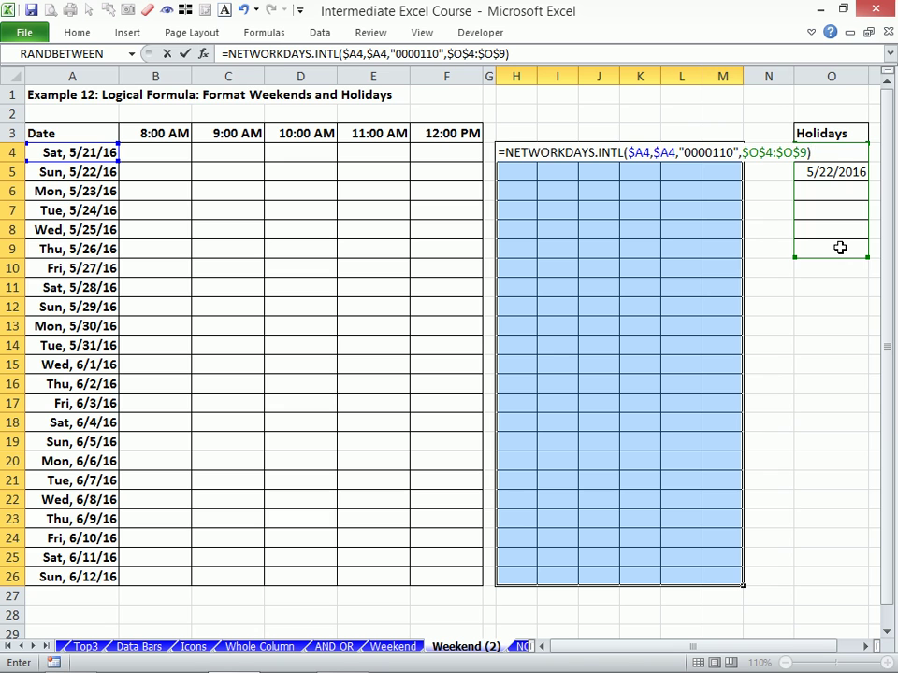
{"action": "key", "text": "ctrl+Return"}
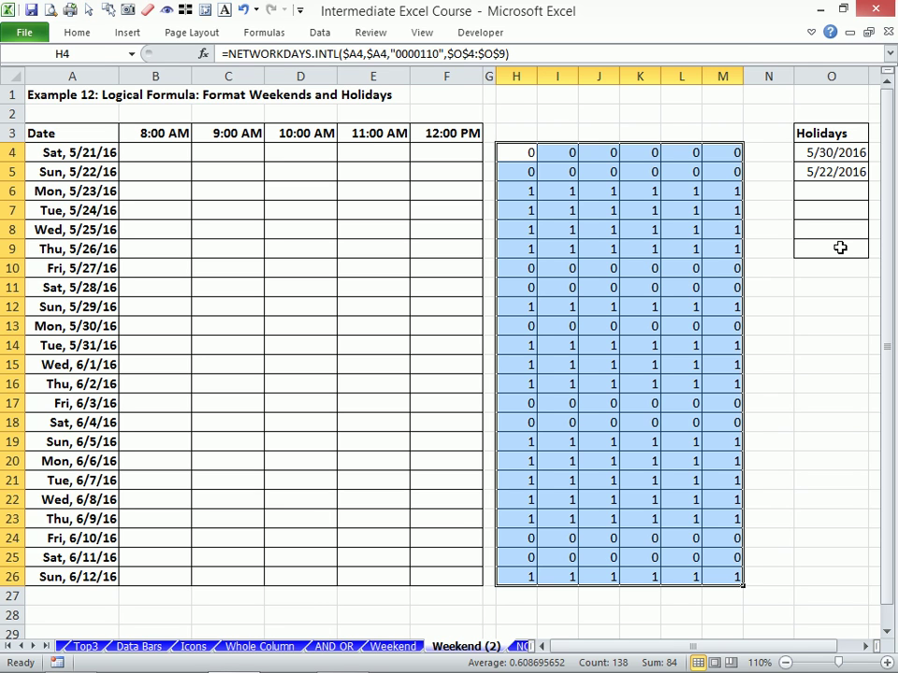
Turn the formulas in H4:M26 into a logical test by appending =0.
{"action": "key", "text": "F2"}
{"action": "type", "text": "=0"}
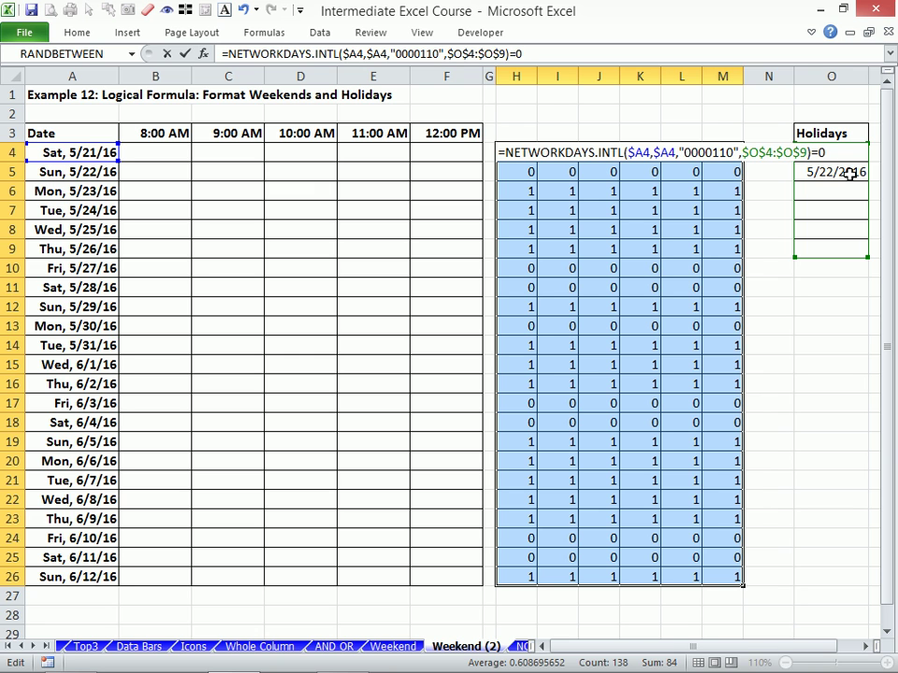
{"action": "key", "text": "ctrl+Return"}
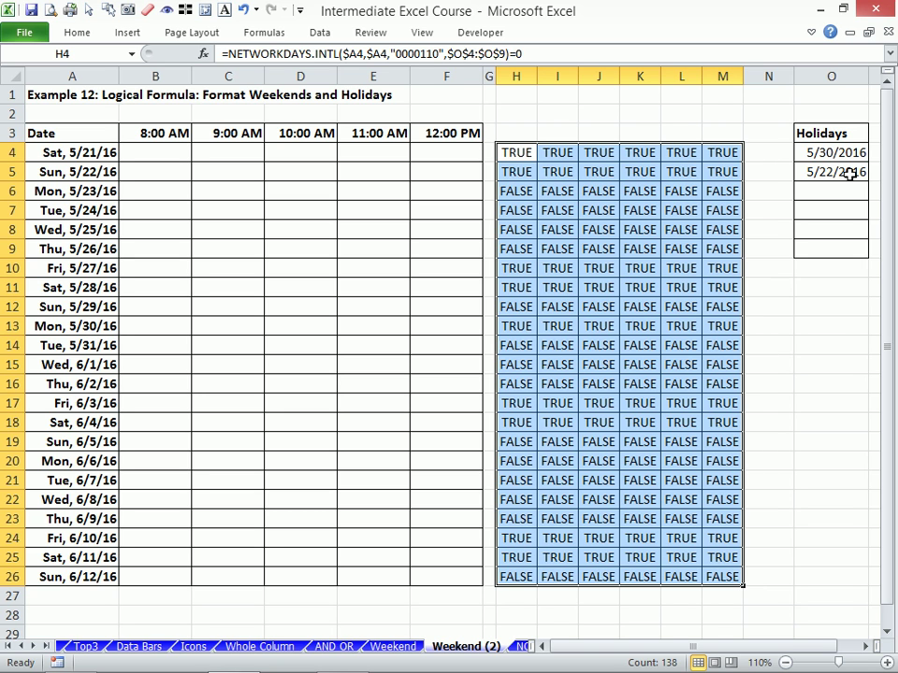
Copy the full H4 formula and store it as visible text in cell B28.
{"action": "left_click_drag", "start_coordinate": [552, 54], "coordinate": [158, 36]}
{"action": "key", "text": "ctrl+c"}
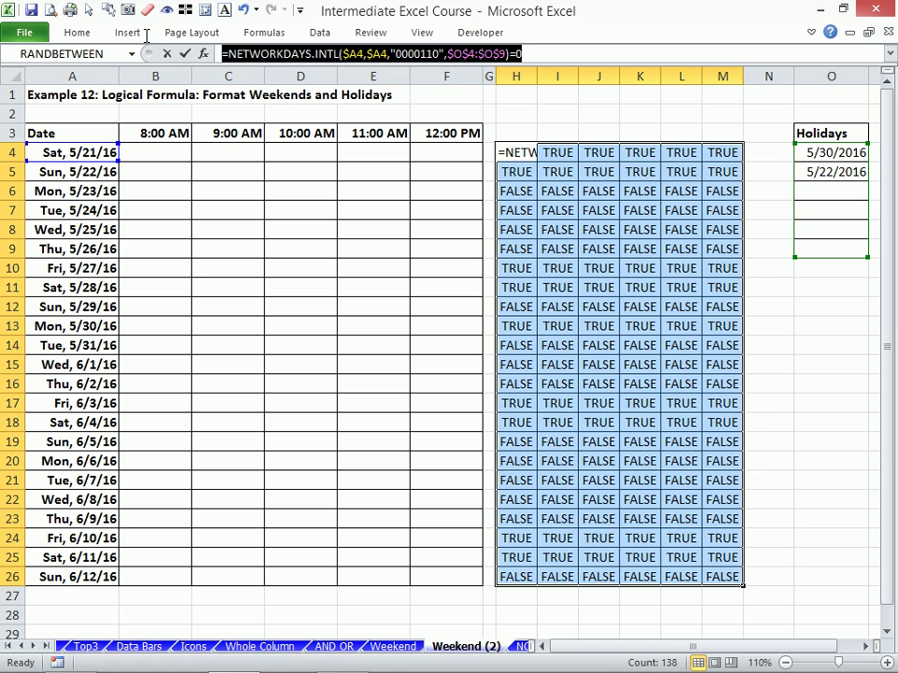
{"action": "mouse_move", "coordinate": [200, 669]}
{"action": "key", "text": "Escape"}
{"action": "left_click", "coordinate": [167, 608]}
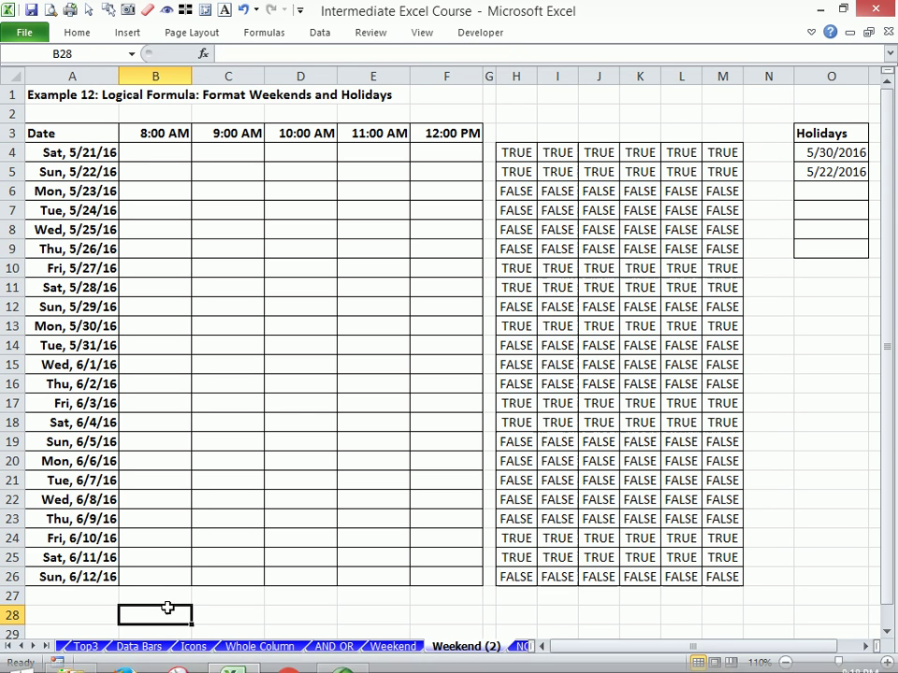
{"action": "type", "text": "'"}
{"action": "key", "text": "ctrl+v"}
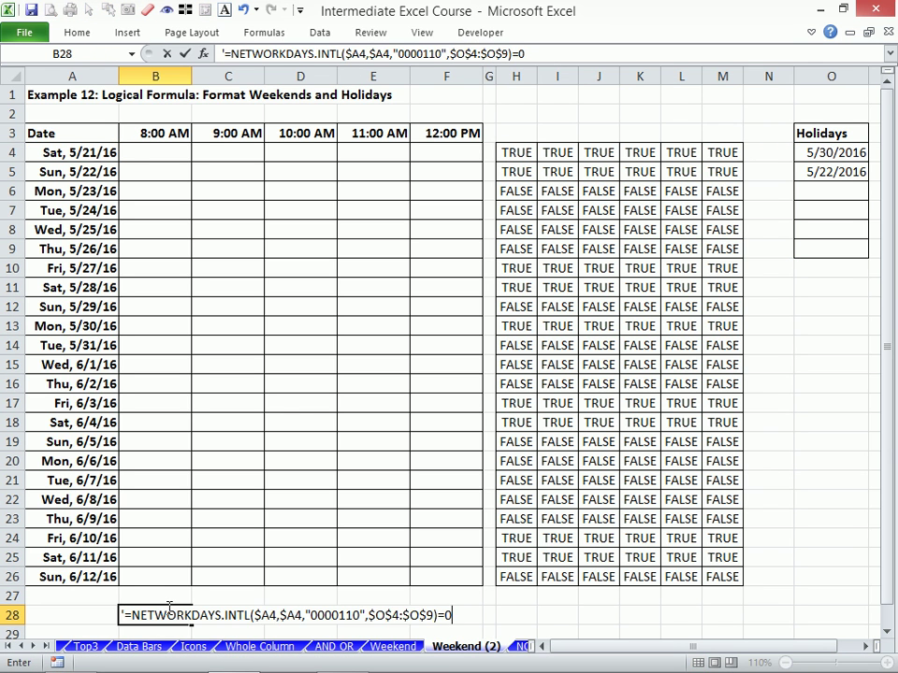
{"action": "key", "text": "Return"}
{"action": "scroll", "coordinate": [233, 495], "scroll_direction": "up", "scroll_amount": 1}
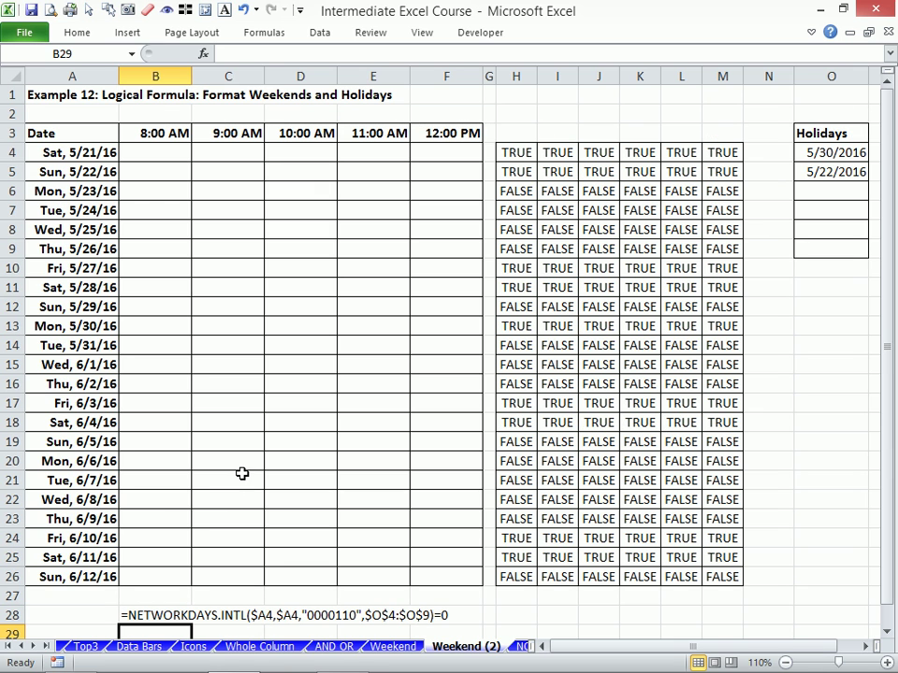
Start a formula-based conditional formatting rule for A4:F26 using =NETWORKDAYS.INTL($A4,$A4,"0000110",$O$4:$O$9)=0.
{"action": "left_click", "coordinate": [108, 152]}
{"action": "left_click_drag", "start_coordinate": [108, 152], "coordinate": [451, 577]}
{"action": "key", "text": "alt"}
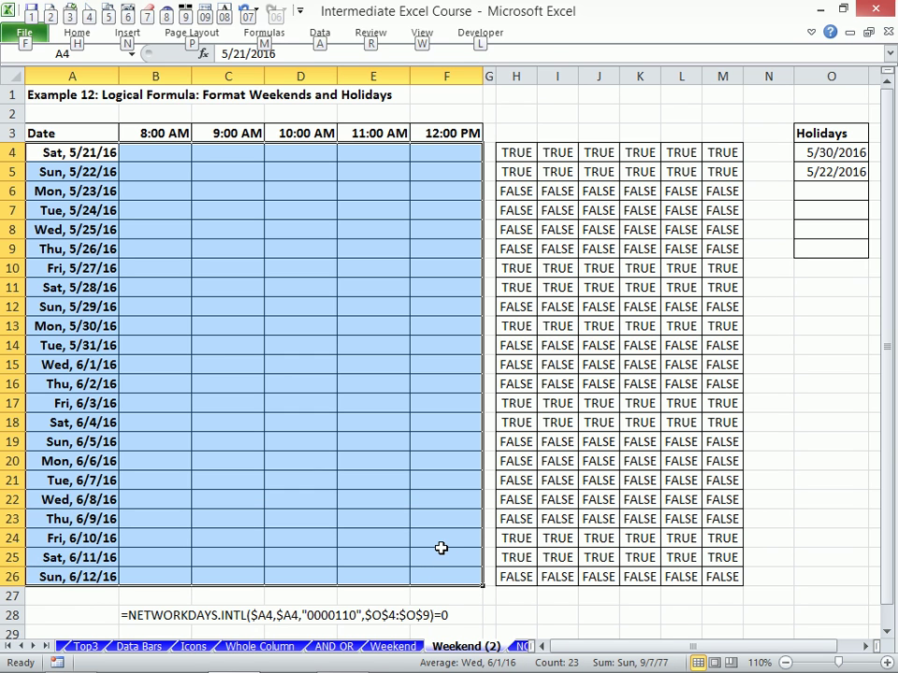
{"action": "key", "text": "o"}
{"action": "key", "text": "d"}
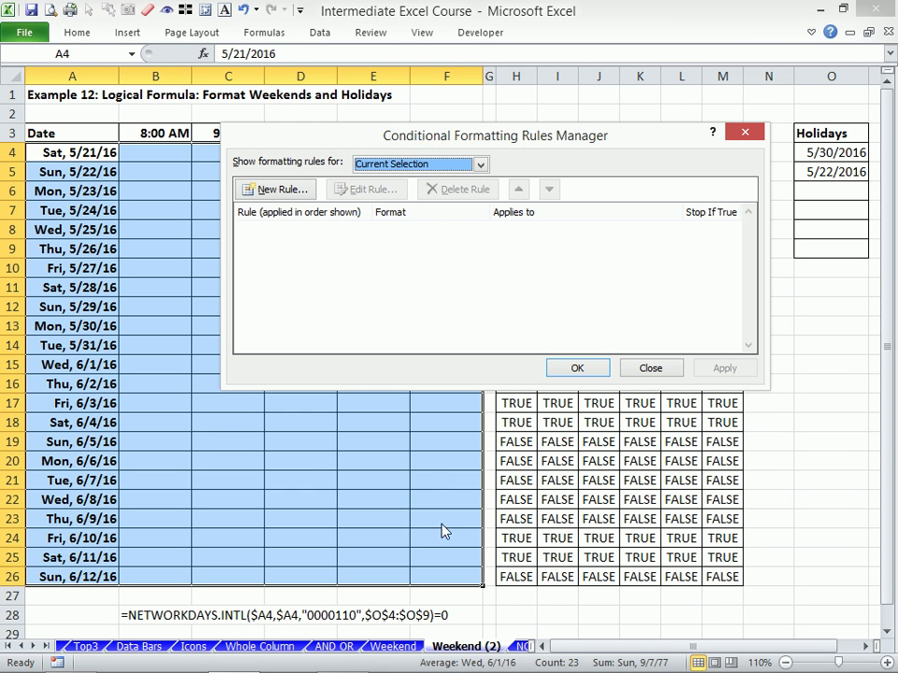
{"action": "left_click", "coordinate": [285, 190]}
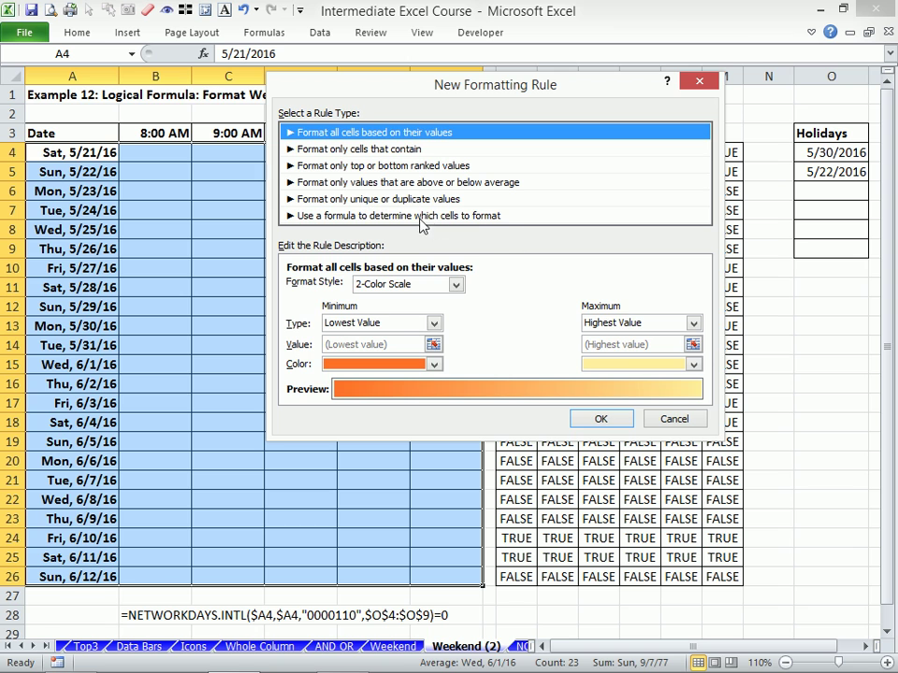
{"action": "left_click", "coordinate": [418, 217]}
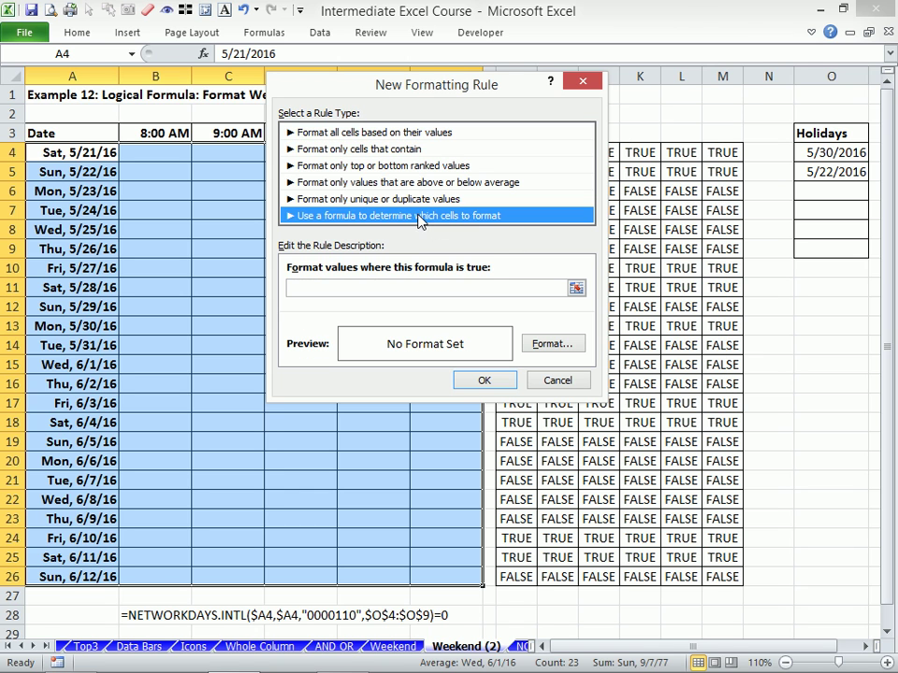
{"action": "left_click", "coordinate": [454, 285]}
{"action": "key", "text": "ctrl+v"}
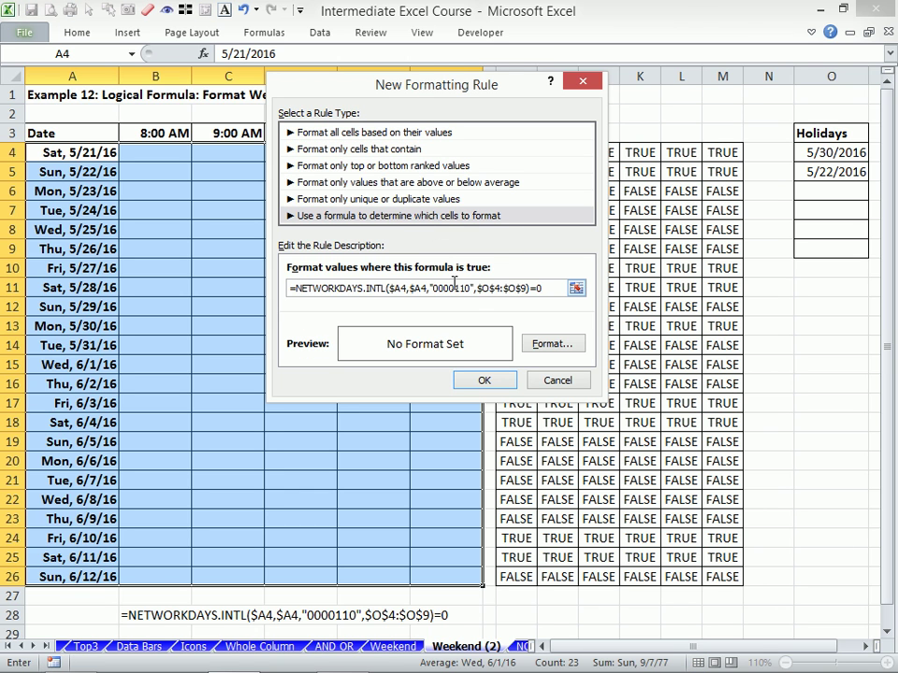
Give the new rule a green fill and apply it to the schedule.
{"action": "left_click", "coordinate": [552, 345]}
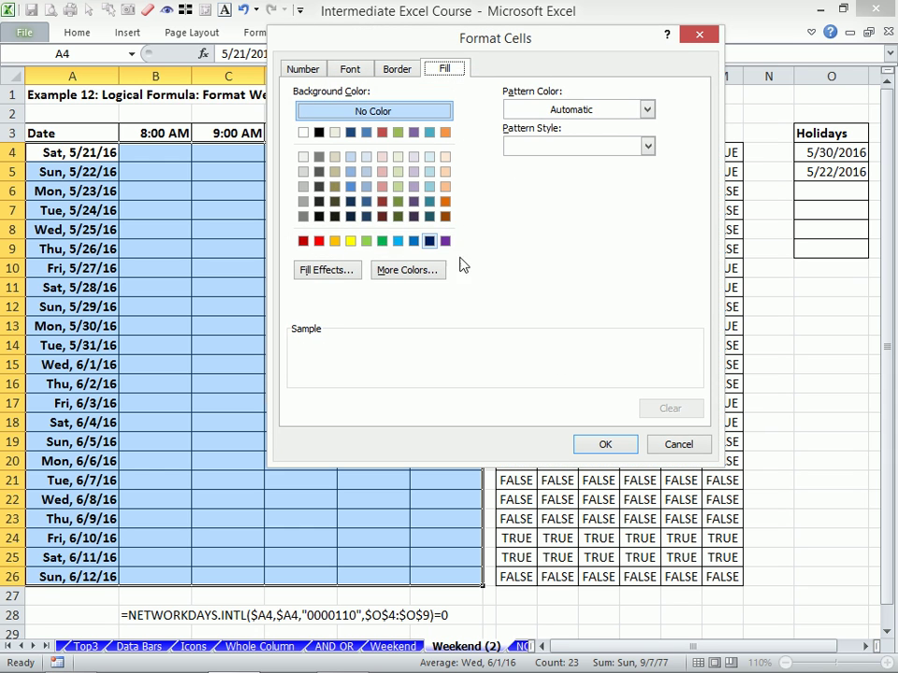
{"action": "left_click", "coordinate": [381, 240]}
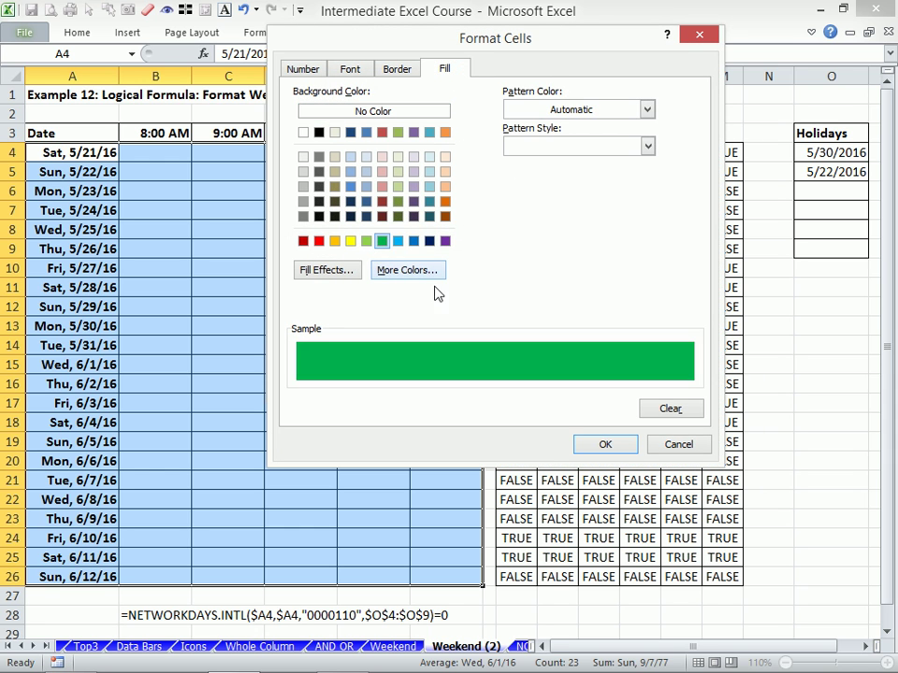
{"action": "left_click", "coordinate": [592, 447]}
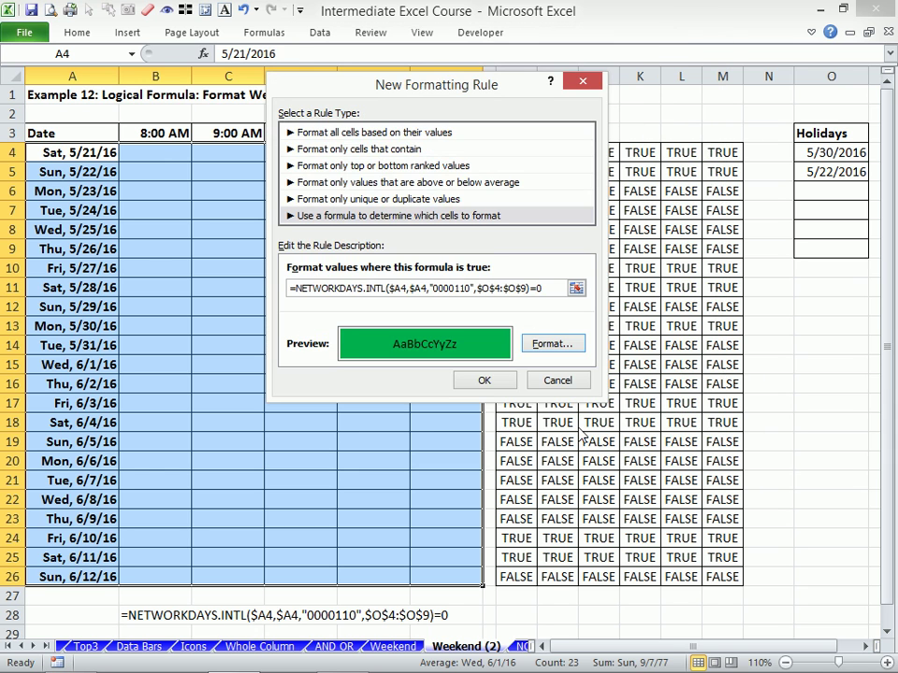
{"action": "left_click", "coordinate": [484, 383]}
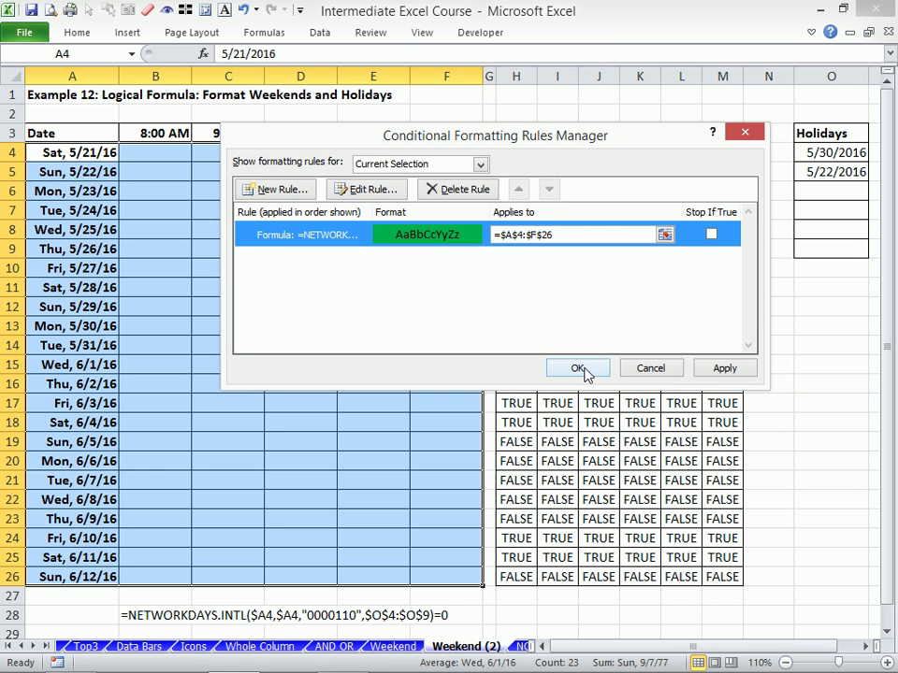
{"action": "left_click", "coordinate": [577, 368]}
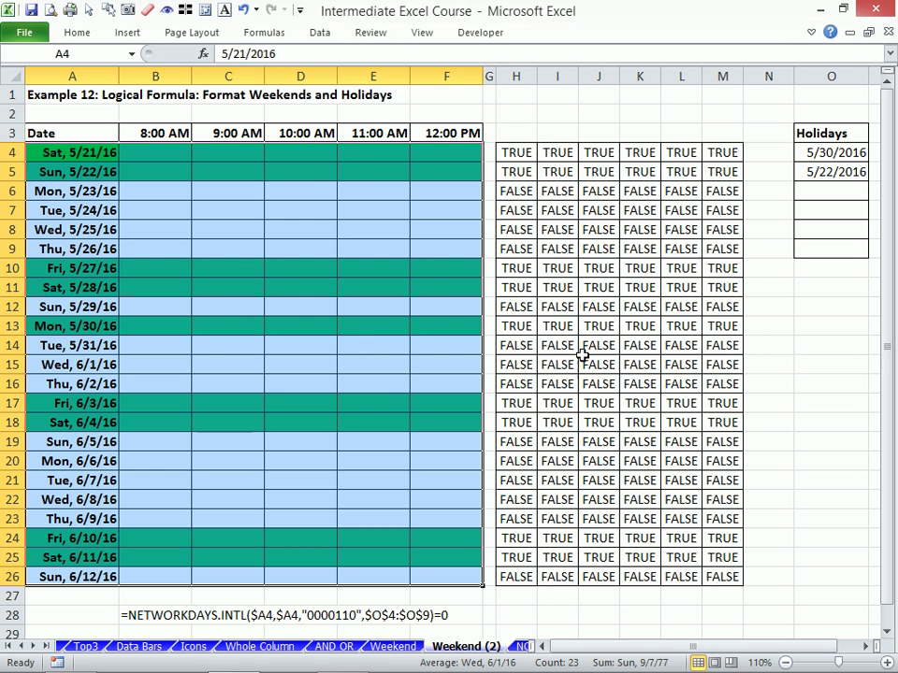
{"action": "left_click", "coordinate": [829, 217]}
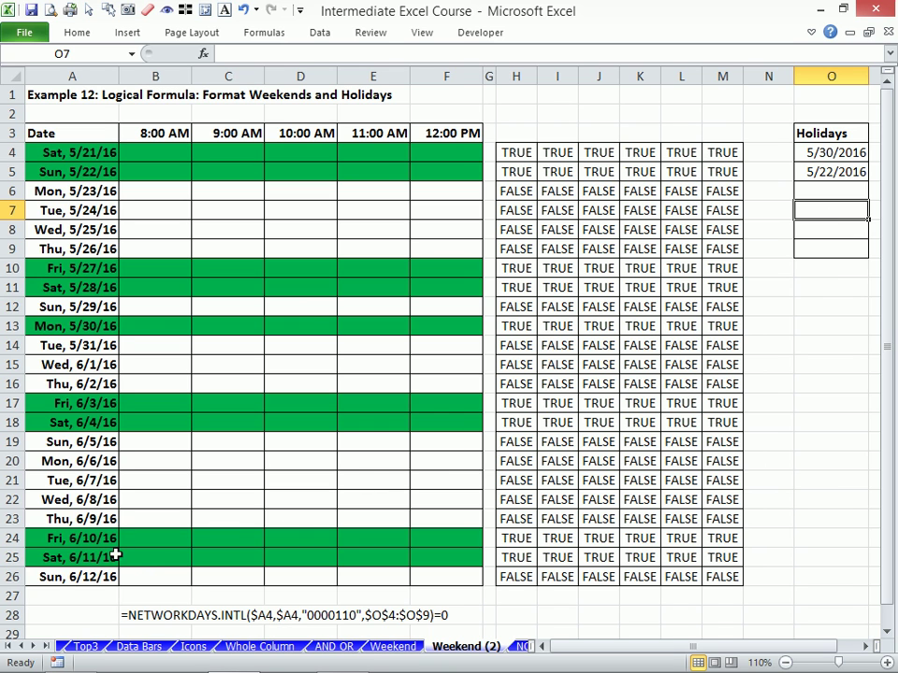
Enlarge the sheet to 140% and examine the NETWORKDAYS.INTL formula text in B28.
{"action": "left_click", "coordinate": [152, 616]}
{"action": "left_click", "coordinate": [886, 663]}
{"action": "left_click", "coordinate": [886, 663]}
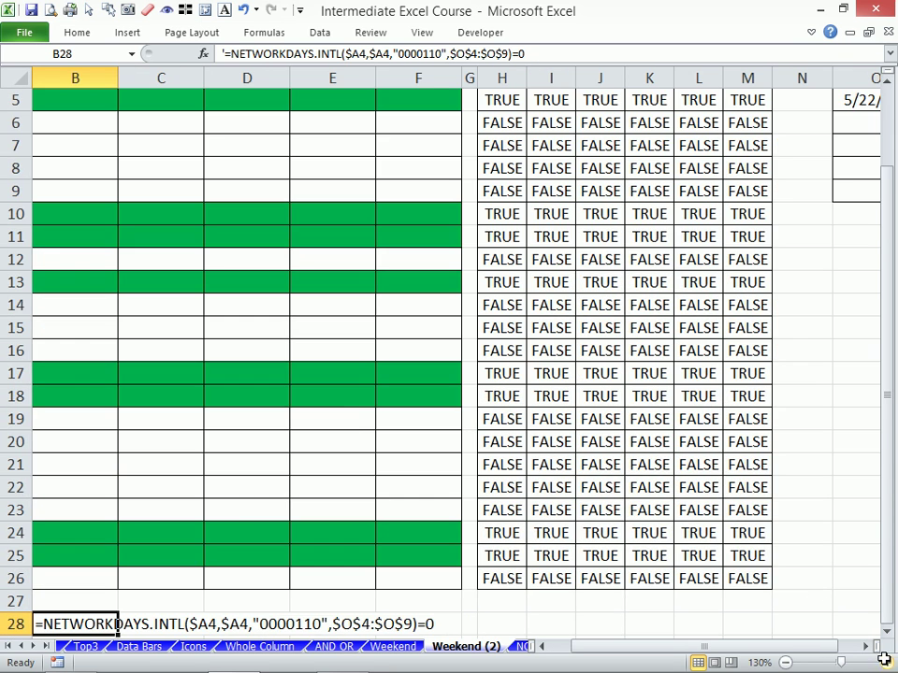
{"action": "scroll", "coordinate": [718, 543], "scroll_direction": "down", "scroll_amount": 2}
{"action": "left_click_drag", "start_coordinate": [711, 646], "coordinate": [612, 644]}
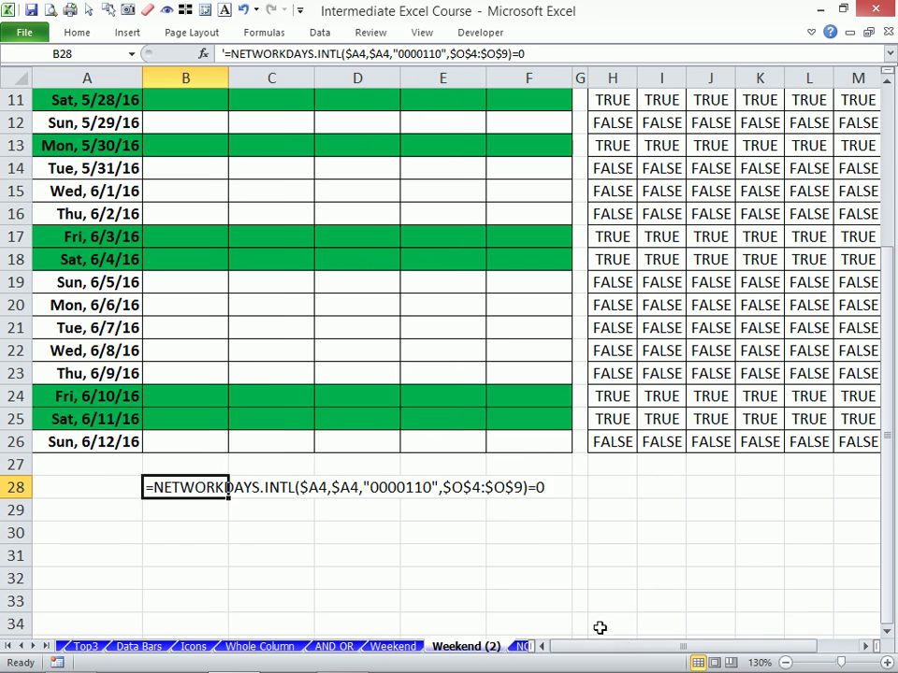
{"action": "left_click", "coordinate": [188, 514]}
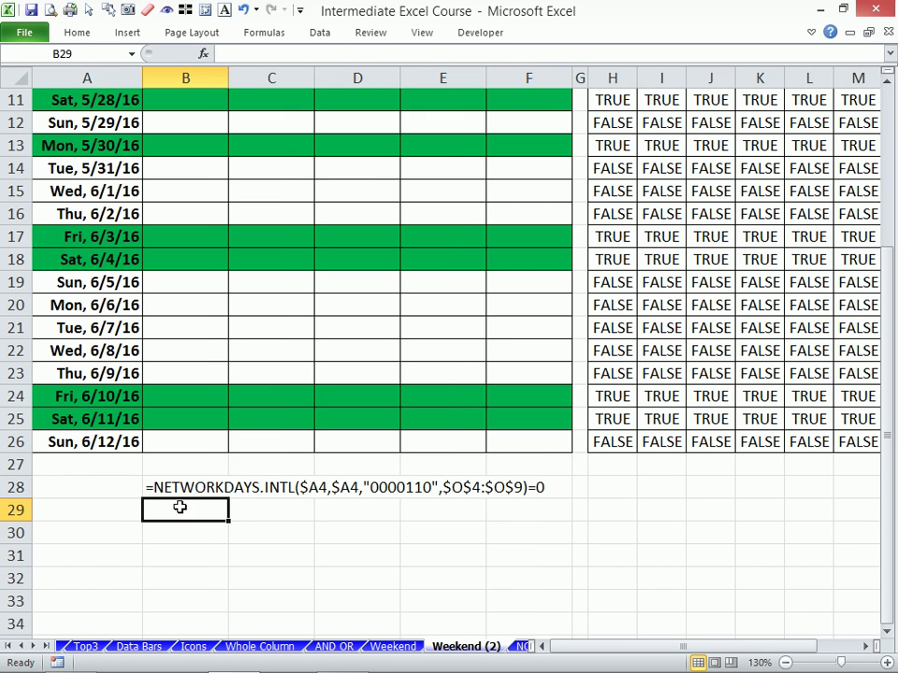
{"action": "left_click", "coordinate": [182, 488]}
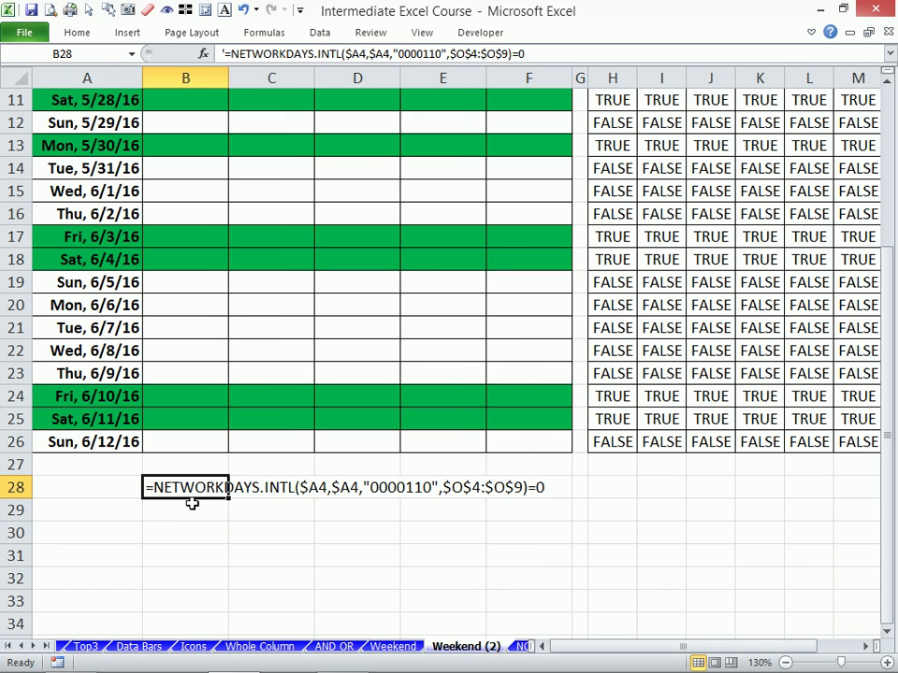
{"action": "left_click", "coordinate": [889, 662]}
{"action": "scroll", "coordinate": [536, 569], "scroll_direction": "down", "scroll_amount": 3}
{"action": "left_click", "coordinate": [290, 495]}
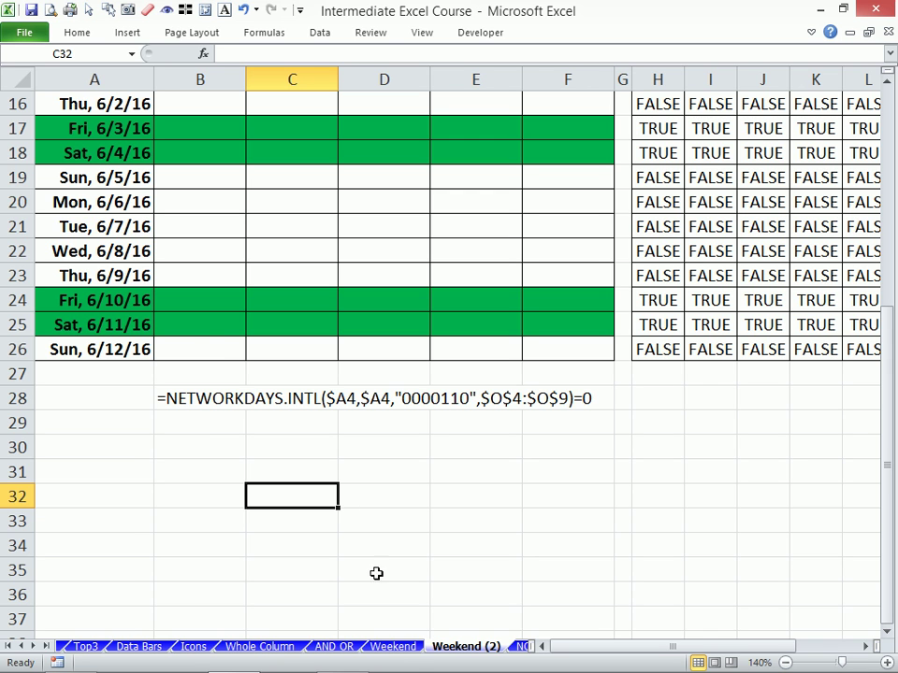
On the Weekend sheet, open the yellow conditional formatting rule for editing and copy its OR formula.
{"action": "left_click", "coordinate": [400, 645]}
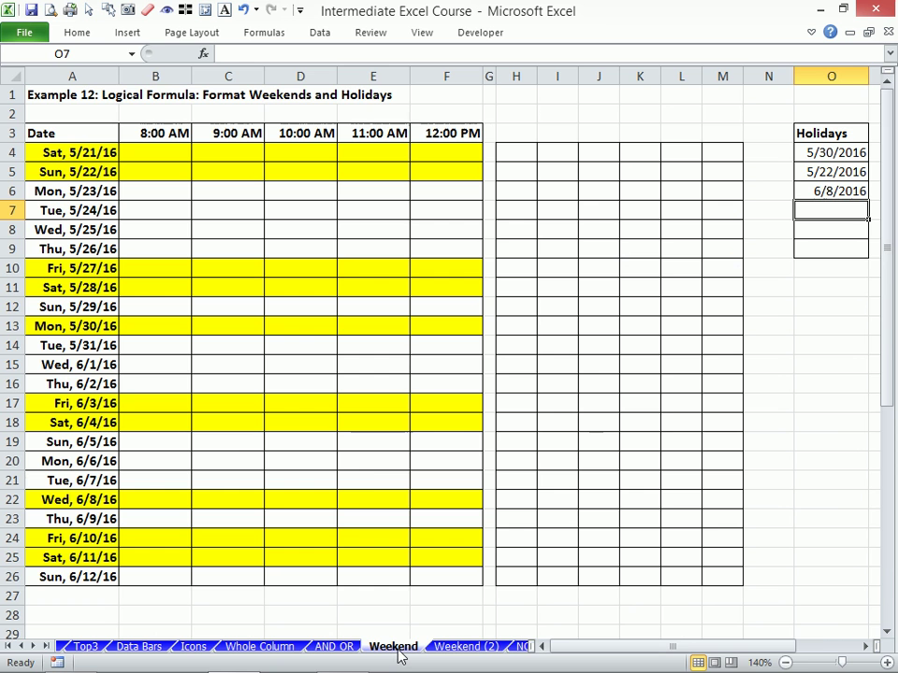
{"action": "left_click", "coordinate": [260, 274]}
{"action": "key", "text": "alt"}
{"action": "key", "text": "o"}
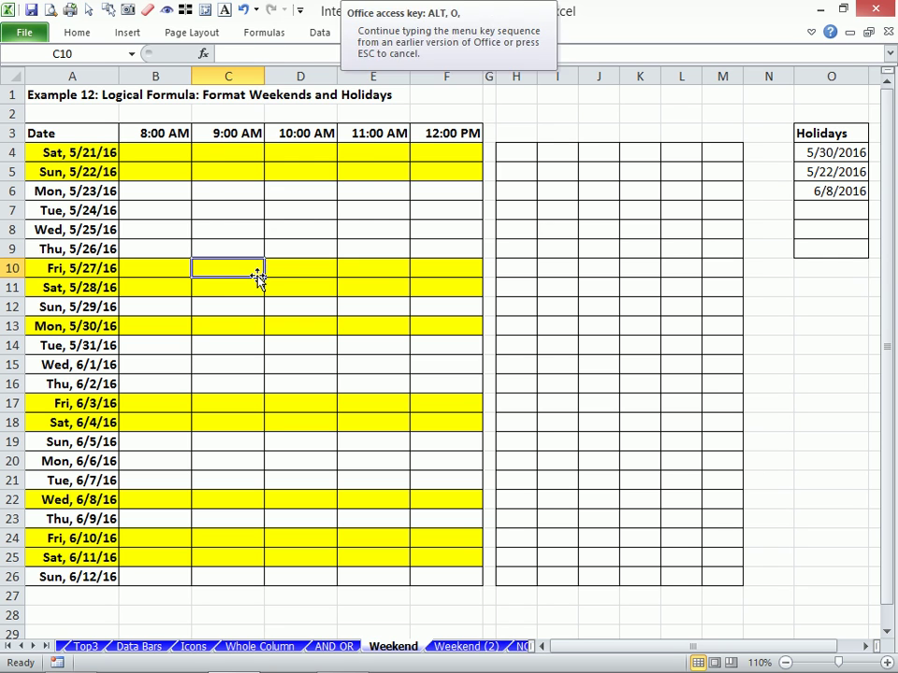
{"action": "key", "text": "d"}
{"action": "double_click", "coordinate": [369, 241]}
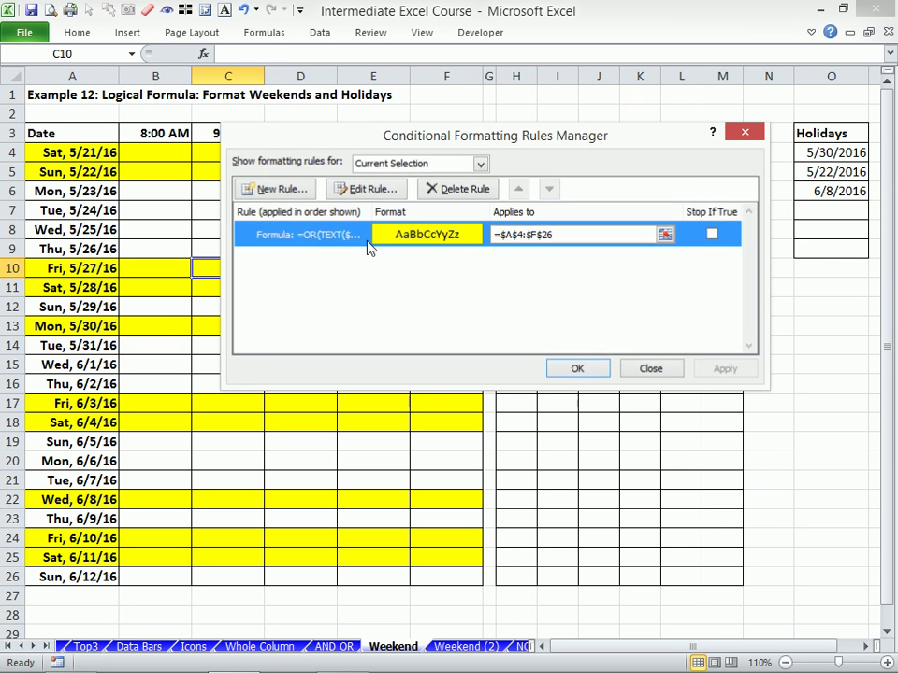
{"action": "left_click_drag", "start_coordinate": [348, 309], "coordinate": [698, 336]}
{"action": "key", "text": "ctrl+c"}
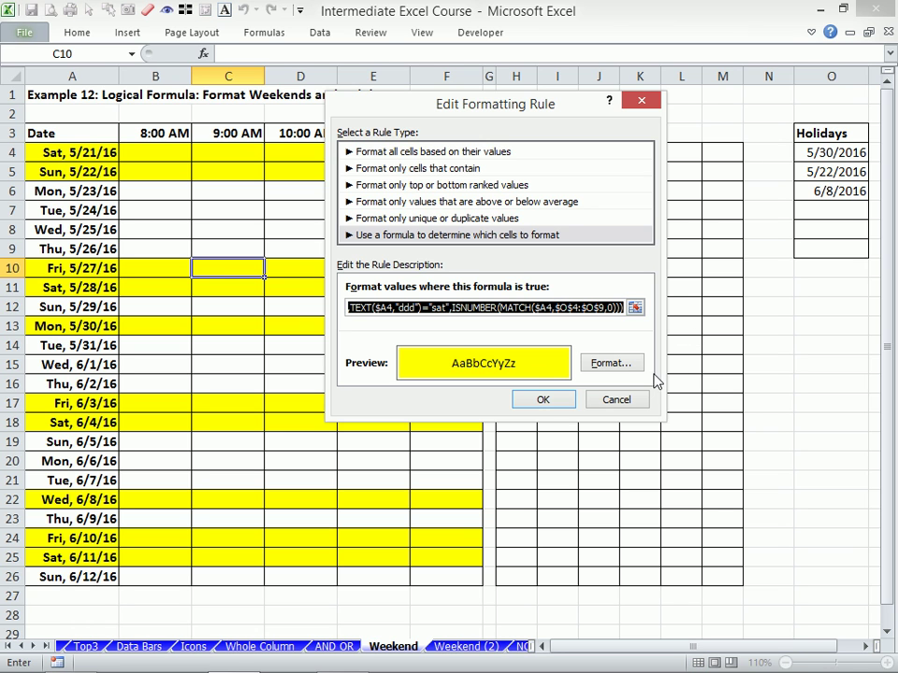
Close the rule without changes and paste the copied OR formula as text into B28 of the Weekend sheet.
{"action": "left_click", "coordinate": [616, 399]}
{"action": "key", "text": "Escape"}
{"action": "left_click", "coordinate": [138, 616]}
{"action": "type", "text": "'"}
{"action": "key", "text": "ctrl+v"}
{"action": "left_click", "coordinate": [555, 578]}
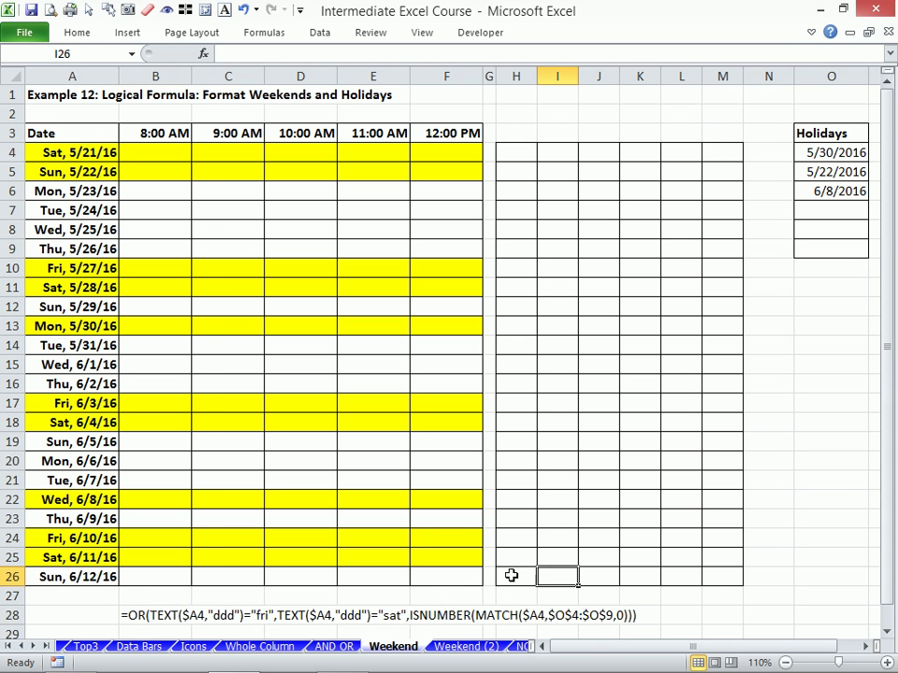
Compare the formula texts in B28 on the Weekend and Weekend (2) sheets.
{"action": "scroll", "coordinate": [440, 565], "scroll_direction": "down", "scroll_amount": 1}
{"action": "left_click", "coordinate": [147, 561]}
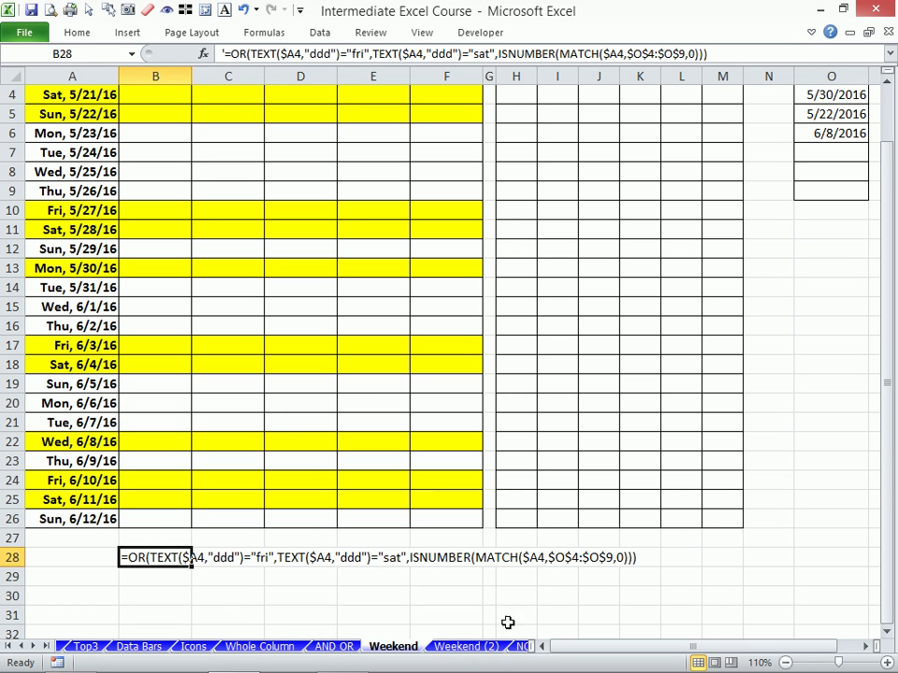
{"action": "left_click", "coordinate": [454, 647]}
{"action": "left_click", "coordinate": [186, 400]}
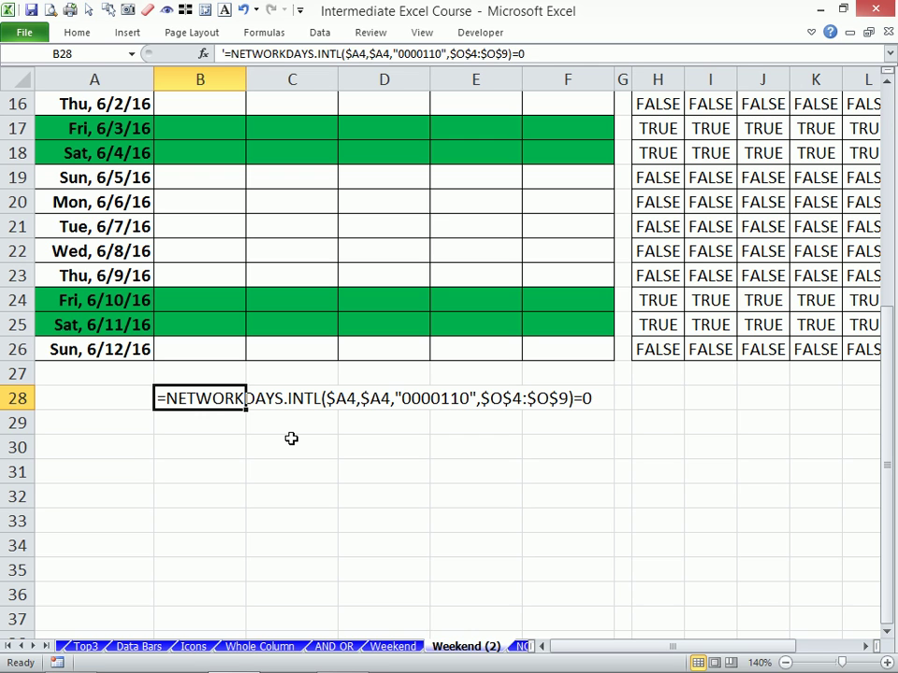
{"action": "left_click", "coordinate": [393, 647]}
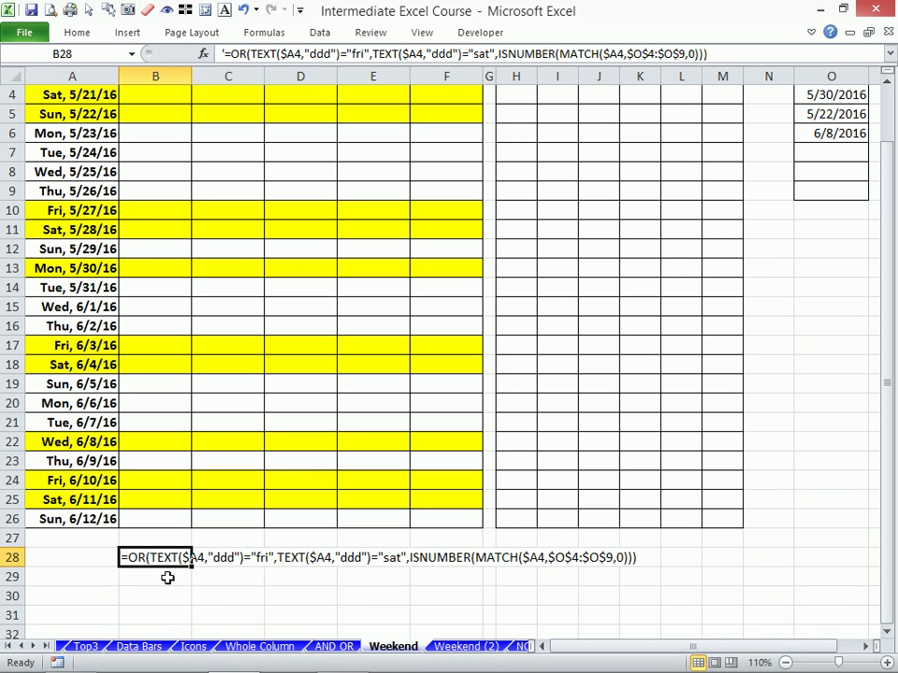
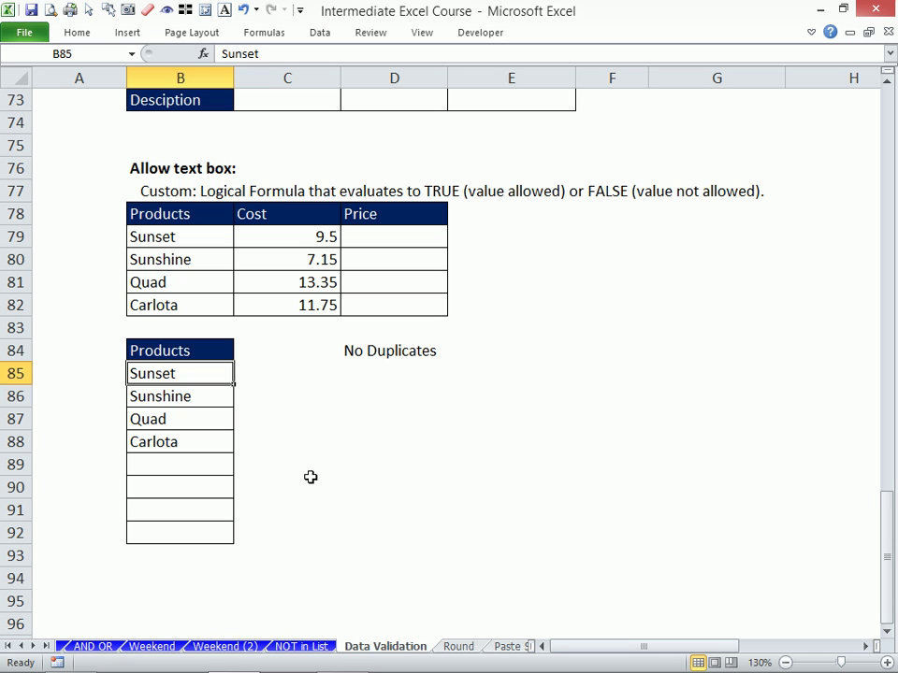
{"action": "key", "text": "Right"}
{"action": "type", "text": "="}
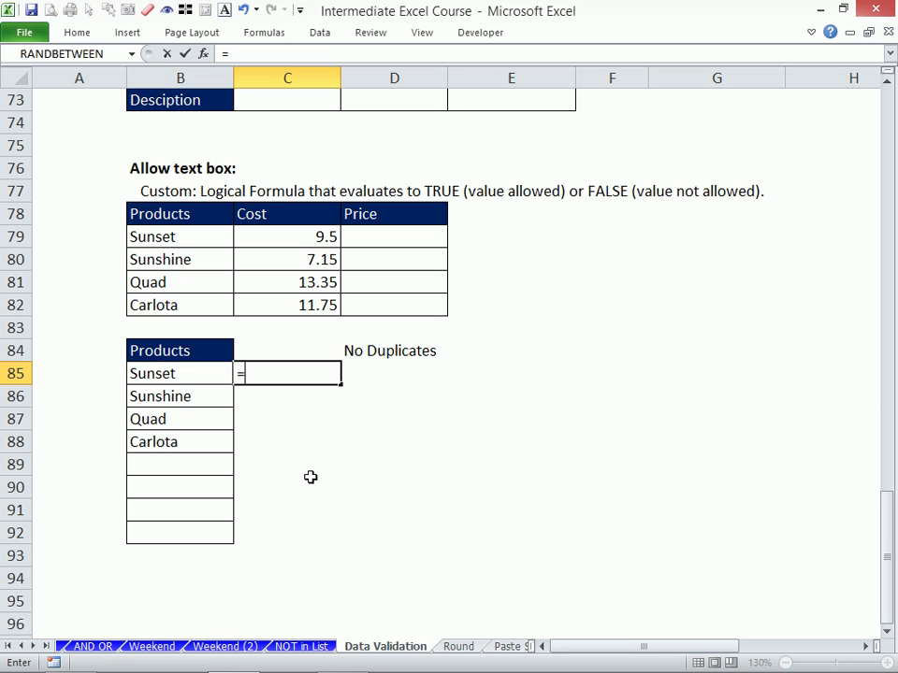
{"action": "type", "text": "cou"}
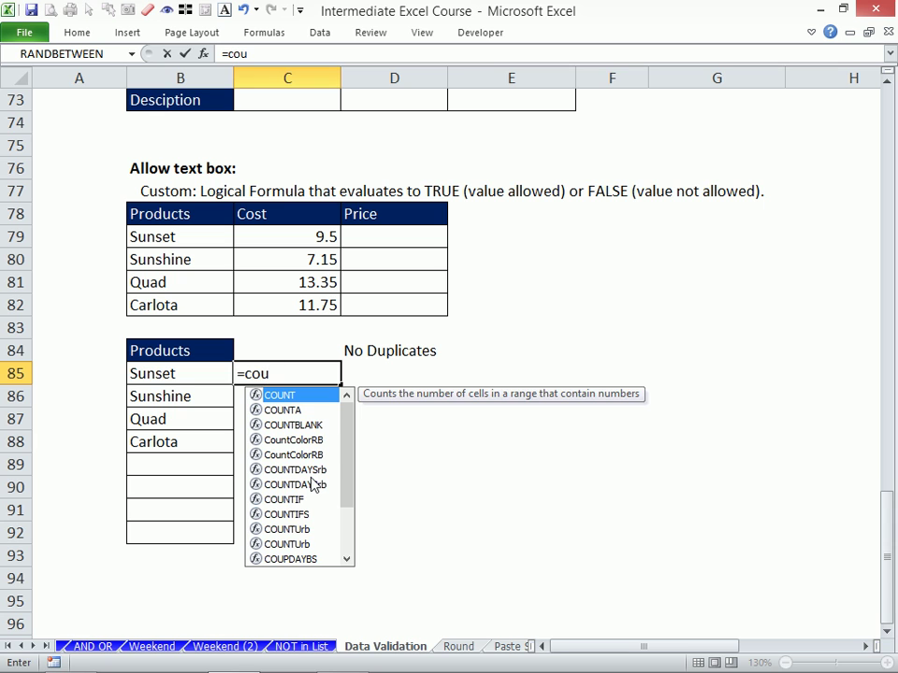
{"action": "key", "text": "Left"}
{"action": "key", "text": "Left"}
{"action": "key", "text": "Right"}
{"action": "key", "text": "Up"}
{"action": "key", "text": "Down"}
{"action": "key", "text": "Right"}
Begin a COUNTIFS formula in C85, beside the first entry of the lower Products list.
{"action": "type", "text": "=count"}
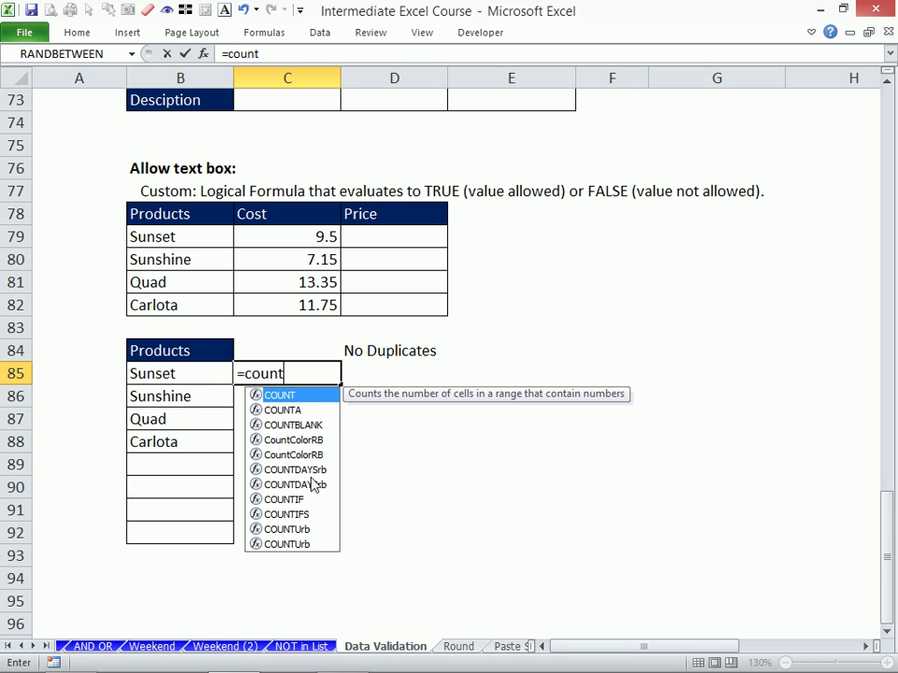
{"action": "key", "text": "Down"}
{"action": "key", "text": "Down"}
{"action": "key", "text": "Down"}
{"action": "key", "text": "Down"}
{"action": "key", "text": "Down"}
{"action": "key", "text": "Down"}
{"action": "key", "text": "Down"}
{"action": "key", "text": "Down"}
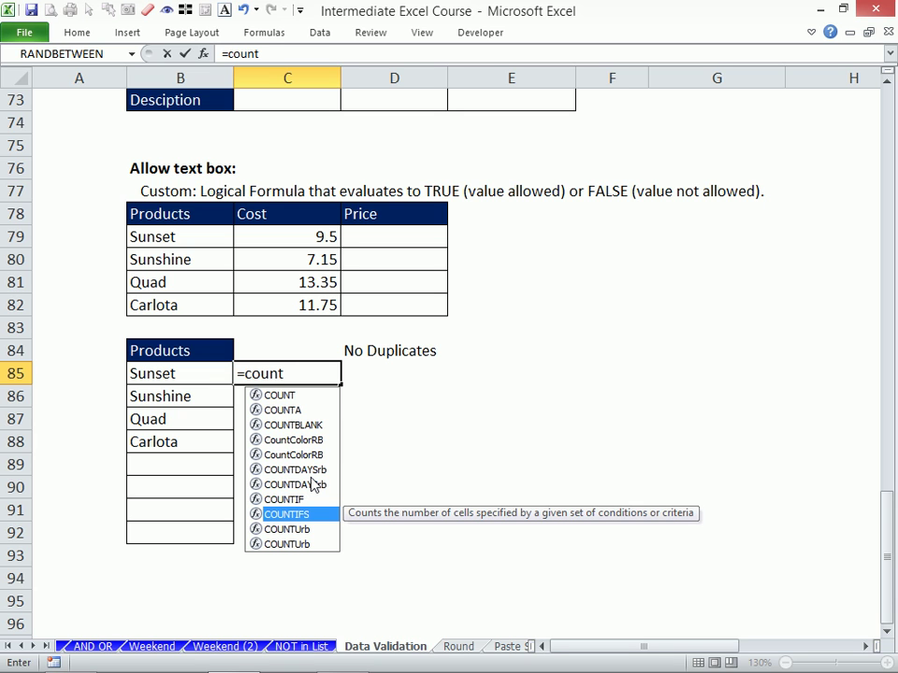
{"action": "key", "text": "Tab"}
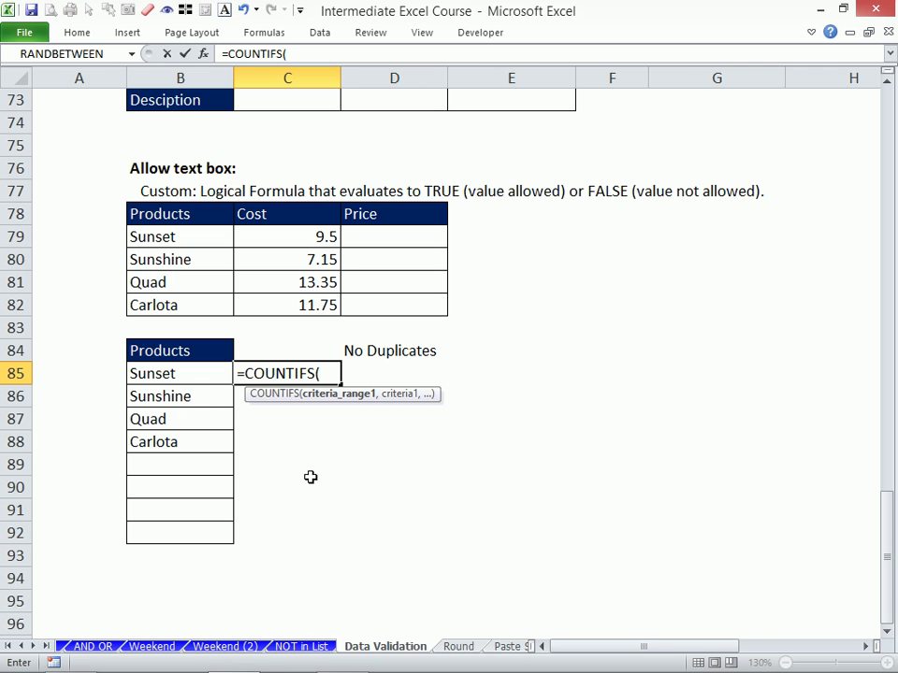
Complete the formula as =COUNTIFS($B$85:$B$92,B85), fill it down to C92 and check the copy in C86.
{"action": "left_click_drag", "start_coordinate": [194, 370], "coordinate": [202, 531]}
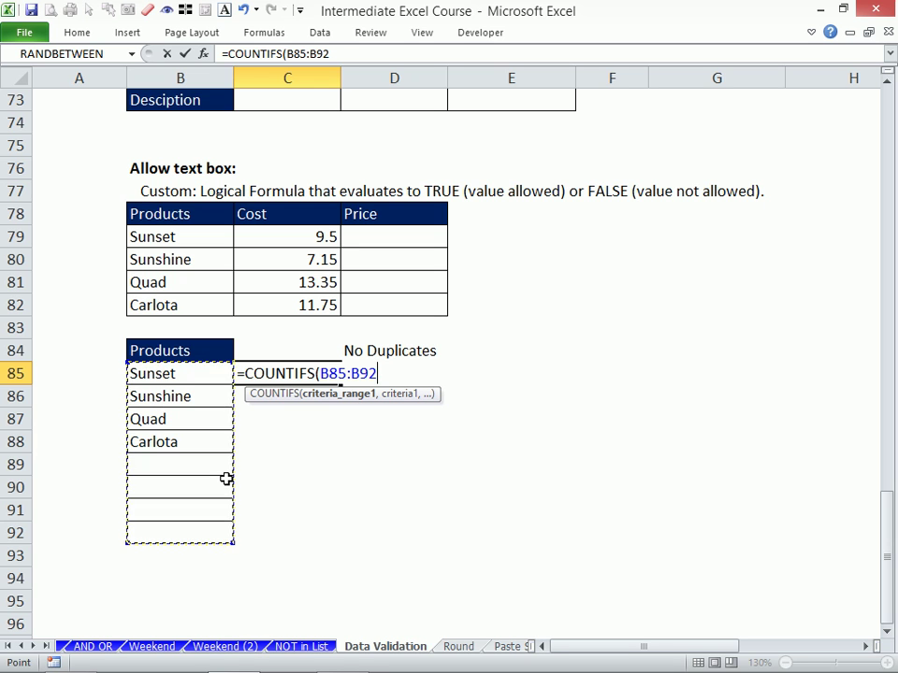
{"action": "key", "text": "F4"}
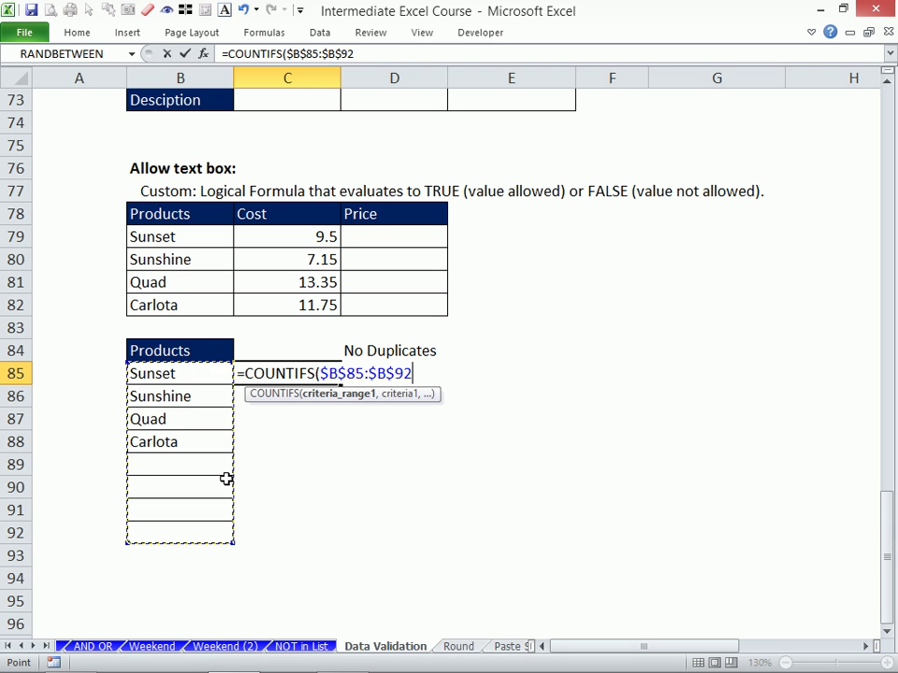
{"action": "type", "text": ","}
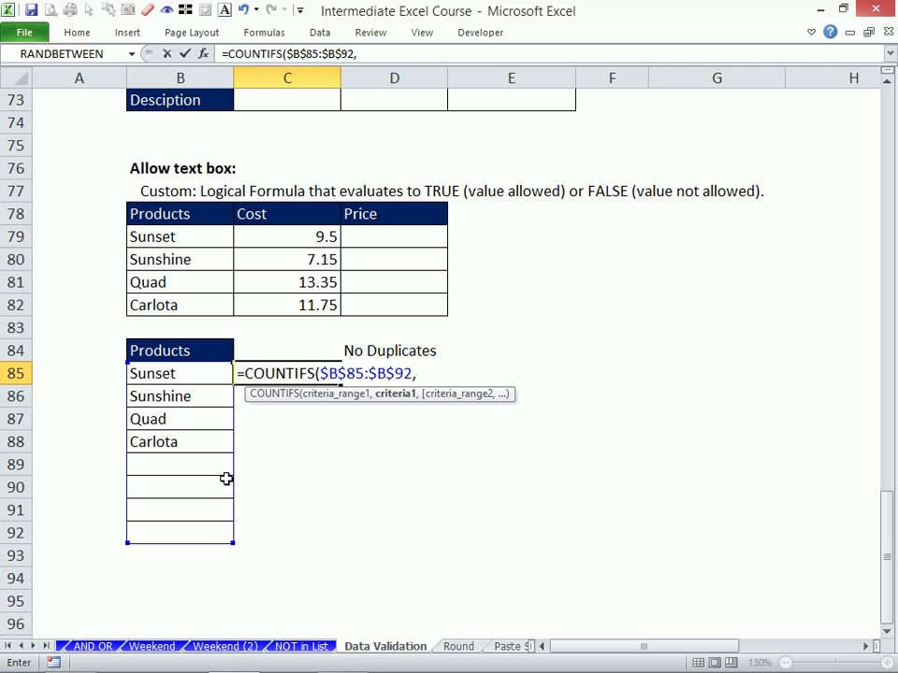
{"action": "key", "text": "Left"}
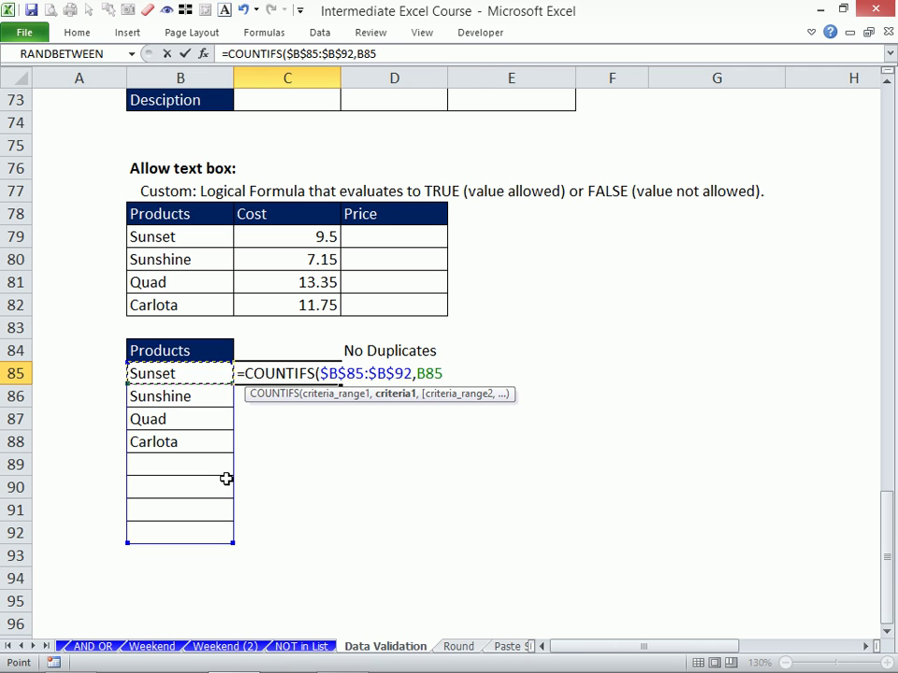
{"action": "type", "text": ")"}
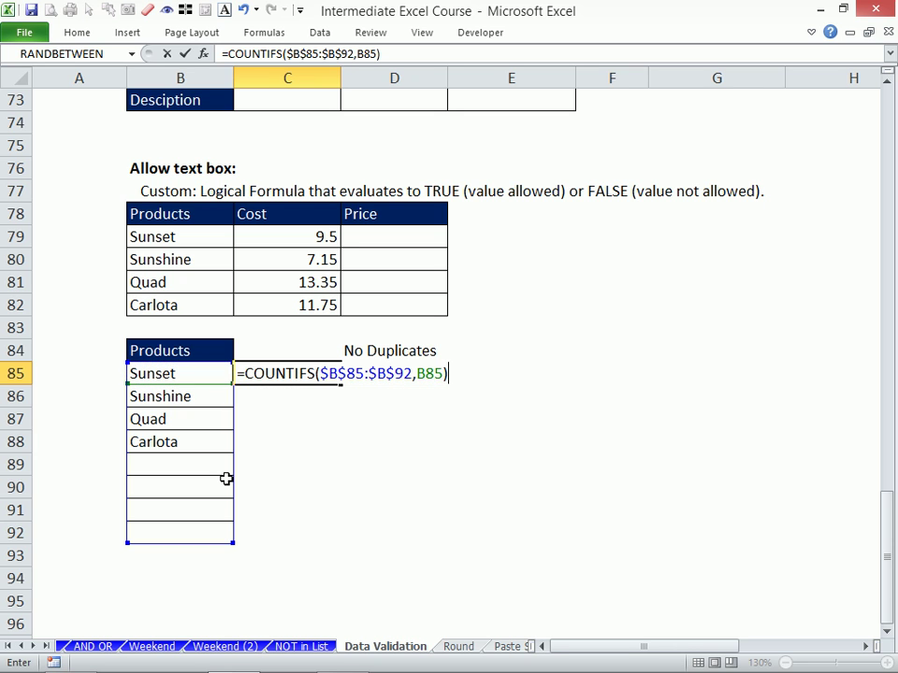
{"action": "key", "text": "Return"}
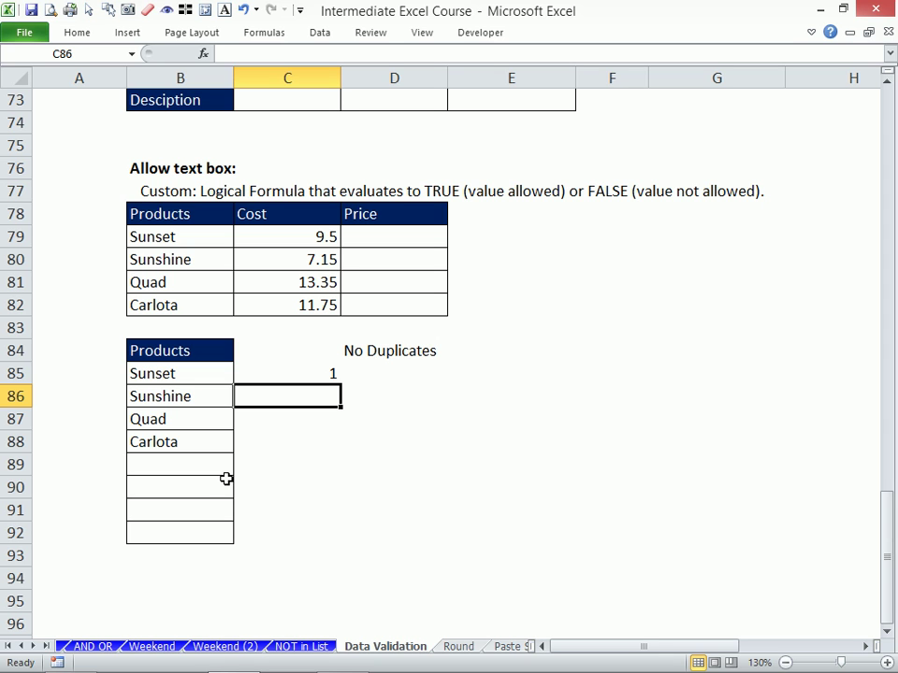
{"action": "left_click", "coordinate": [313, 372]}
{"action": "left_click_drag", "start_coordinate": [345, 388], "coordinate": [329, 534]}
{"action": "left_click", "coordinate": [309, 396]}
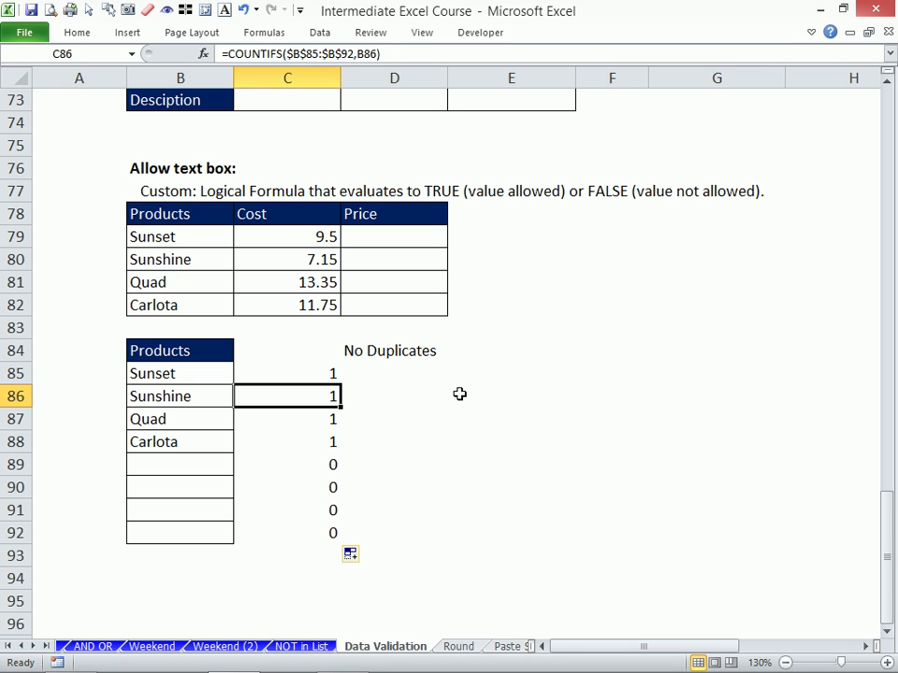
Enter Sunset as a duplicate product in B89 and B90 to test the counts, enlarging the list area.
{"action": "left_click", "coordinate": [188, 468]}
{"action": "type", "text": "su"}
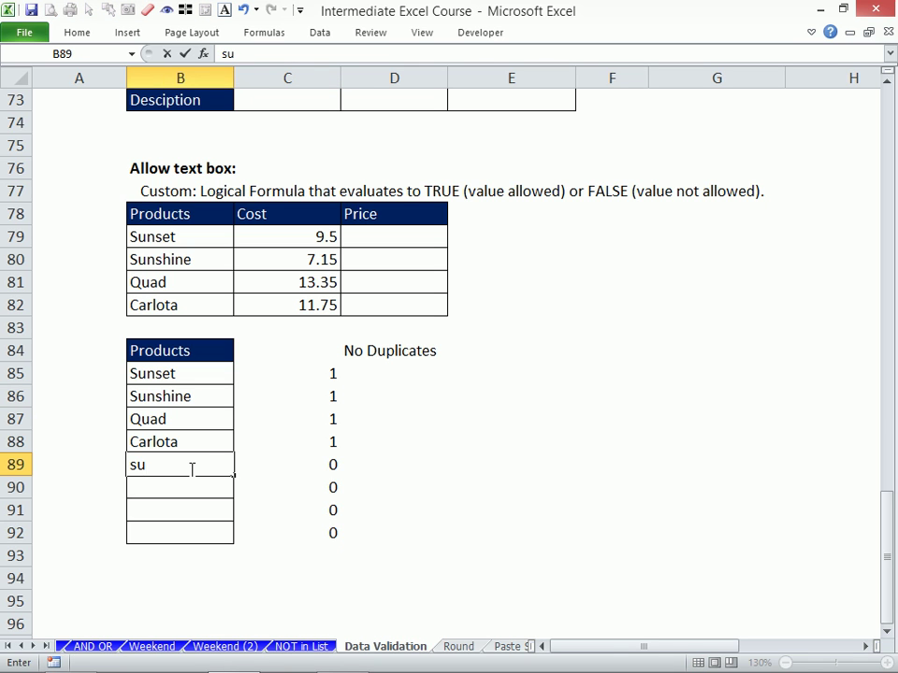
{"action": "type", "text": "nset"}
{"action": "key", "text": "Return"}
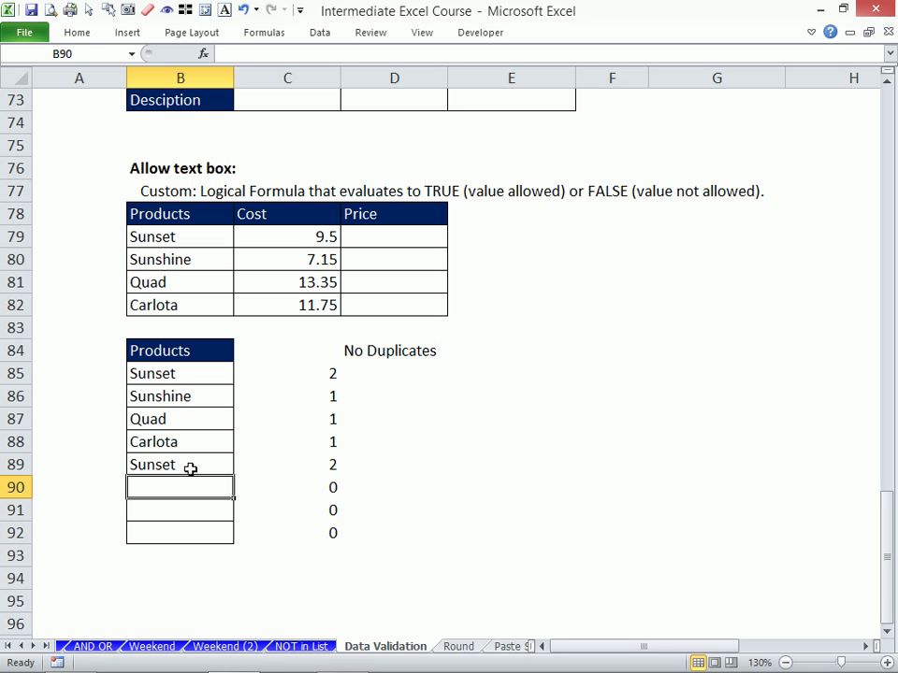
{"action": "left_click_drag", "start_coordinate": [46, 314], "coordinate": [466, 559]}
{"action": "key", "text": "alt+w"}
{"action": "key", "text": "g"}
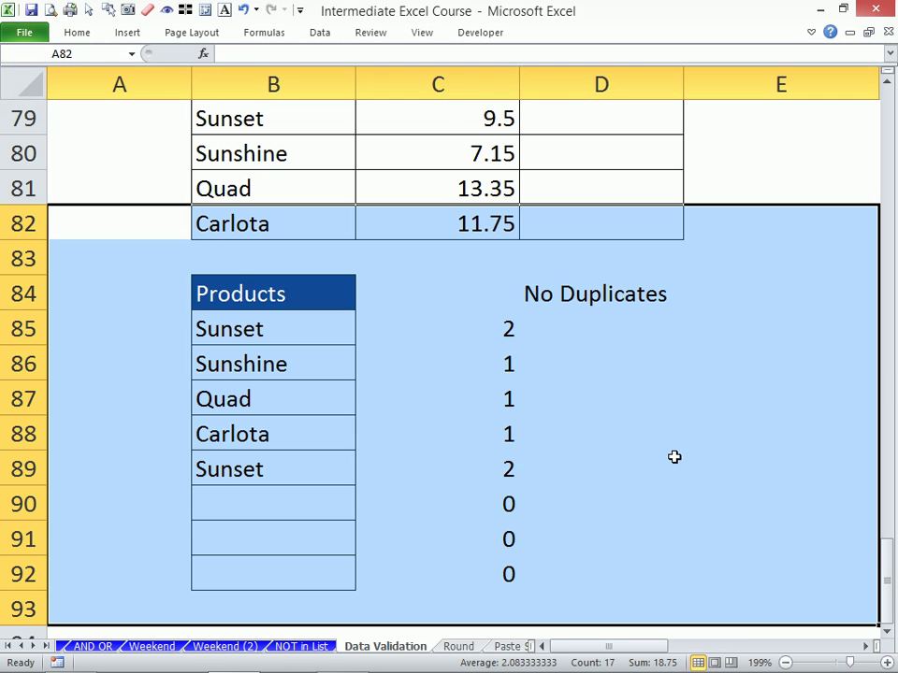
{"action": "left_click", "coordinate": [675, 458]}
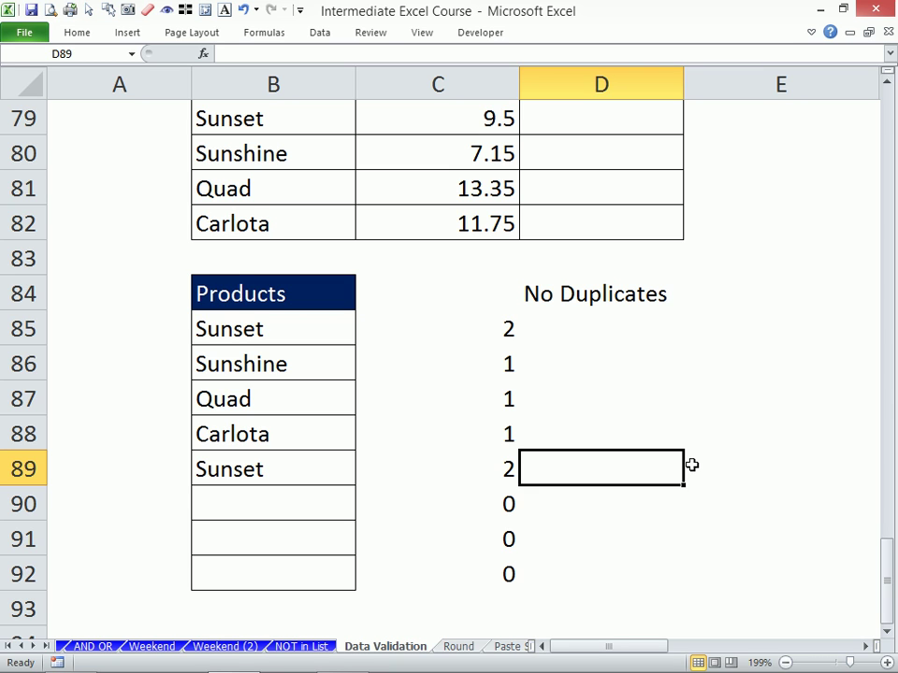
{"action": "left_click", "coordinate": [294, 498]}
{"action": "type", "text": "sunse"}
{"action": "key", "text": "Return"}
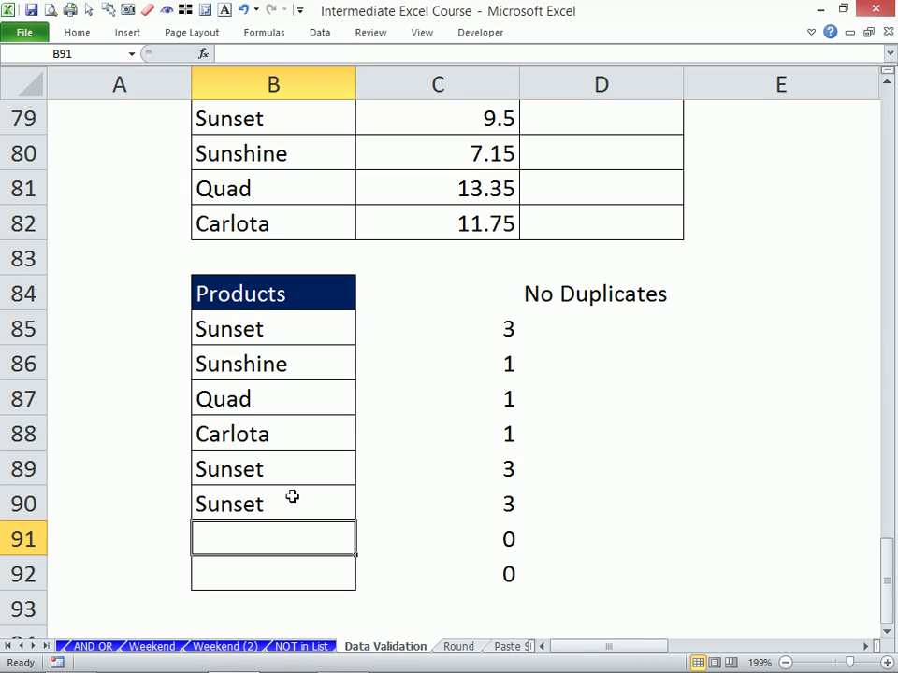
Turn the C85 formula into a logical test by appending =1, and fill it down to C92.
{"action": "left_click", "coordinate": [452, 327]}
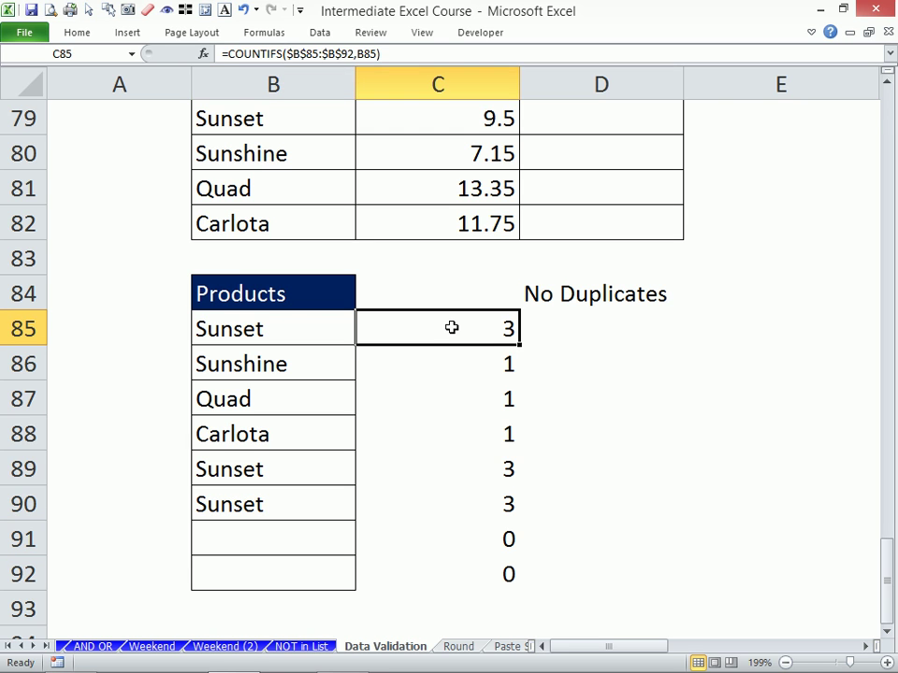
{"action": "left_click", "coordinate": [421, 32]}
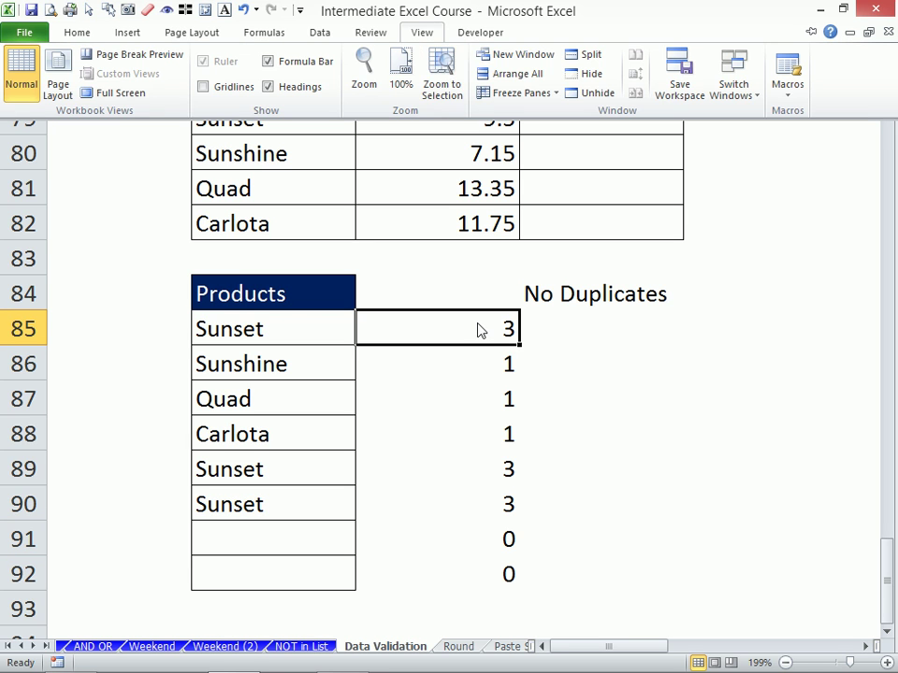
{"action": "left_click", "coordinate": [480, 329]}
{"action": "left_click", "coordinate": [432, 49]}
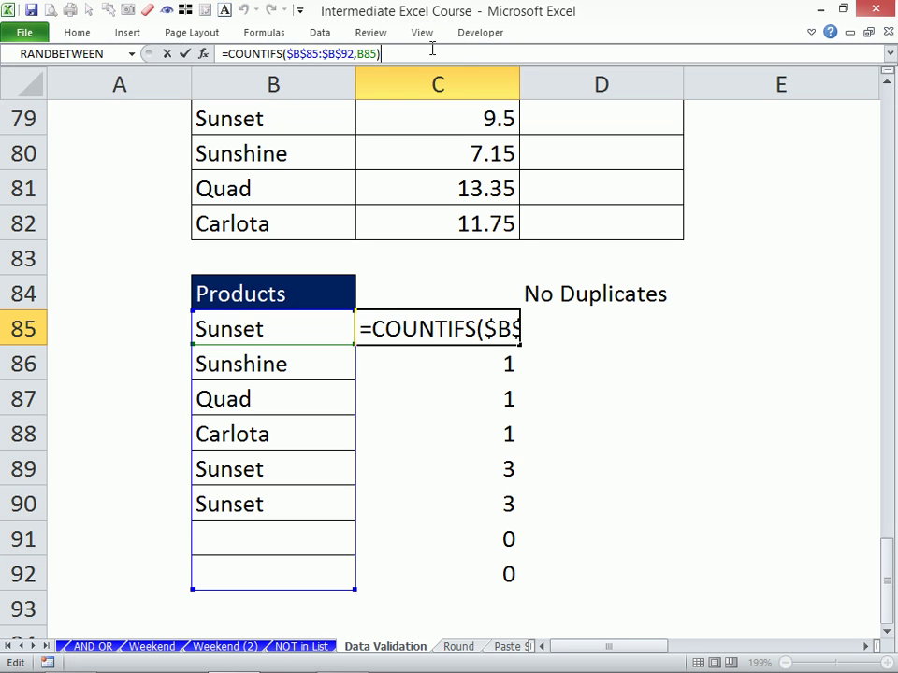
{"action": "type", "text": "=1"}
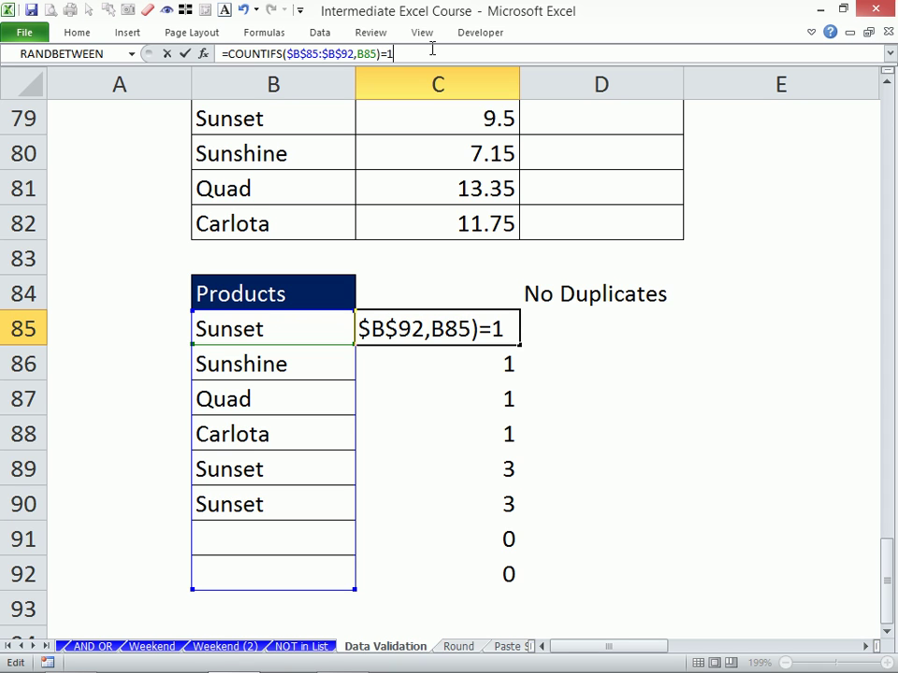
{"action": "key", "text": "Return"}
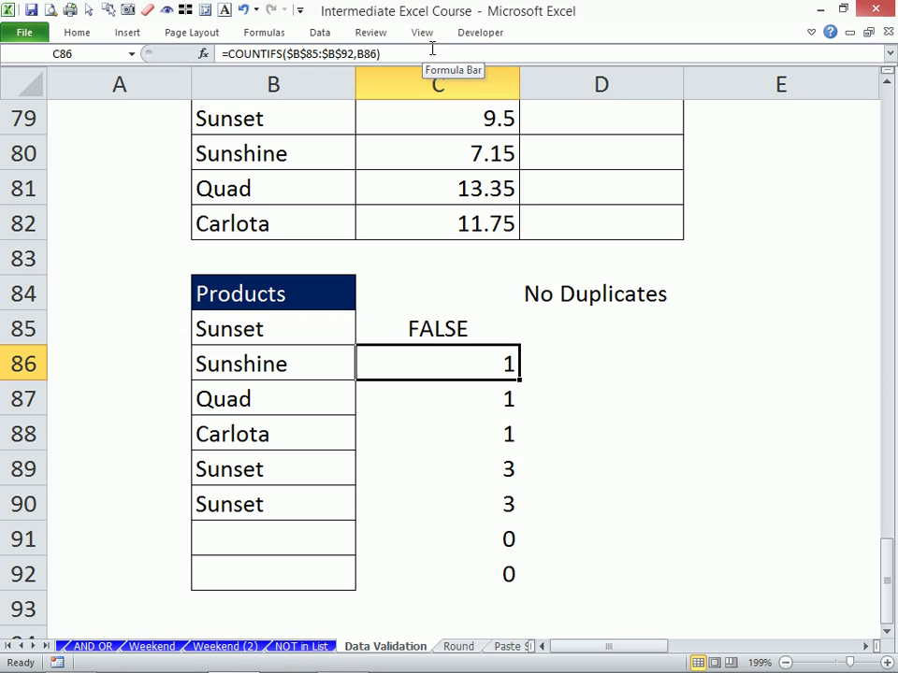
{"action": "left_click", "coordinate": [498, 322]}
{"action": "left_click_drag", "start_coordinate": [517, 344], "coordinate": [520, 579]}
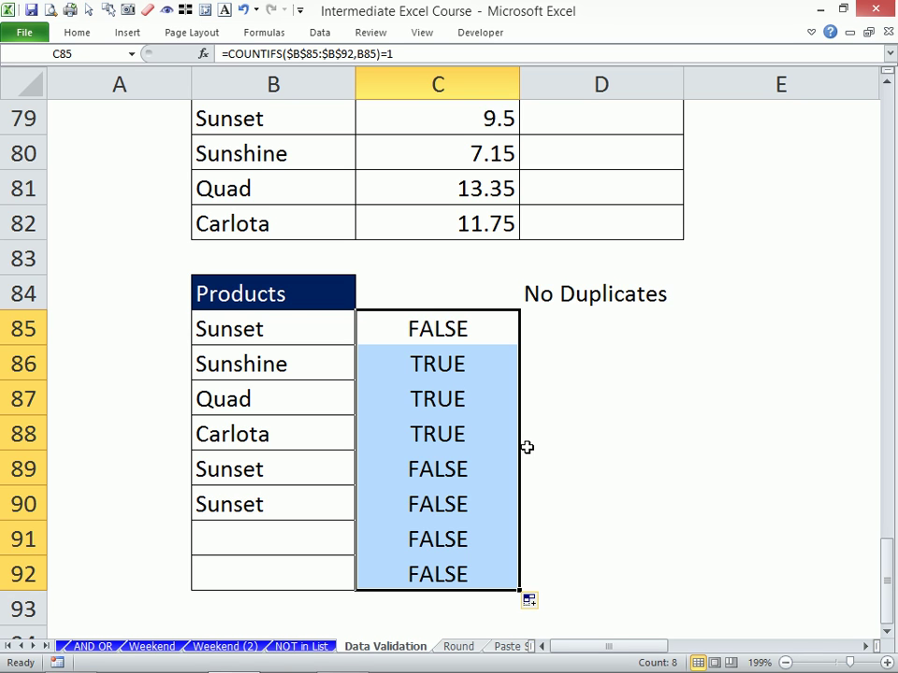
Copy the text of the formula =COUNTIFS($B$85:$B$92,B85)=1 from C85, leaving the cell unchanged.
{"action": "left_click", "coordinate": [431, 328]}
{"action": "left_click", "coordinate": [409, 53]}
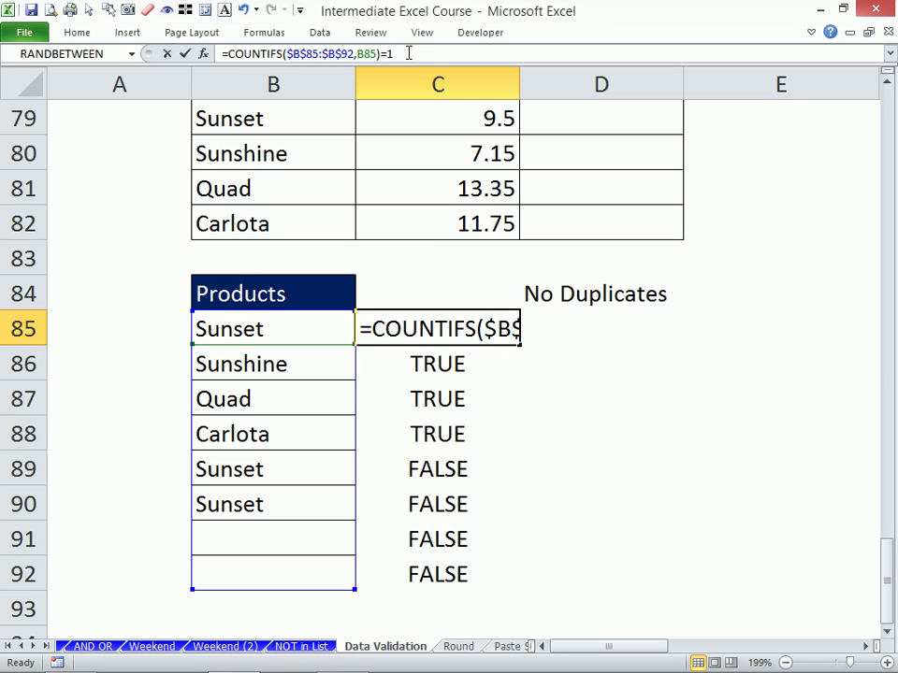
{"action": "left_click_drag", "start_coordinate": [409, 53], "coordinate": [217, 53]}
{"action": "key", "text": "ctrl+c"}
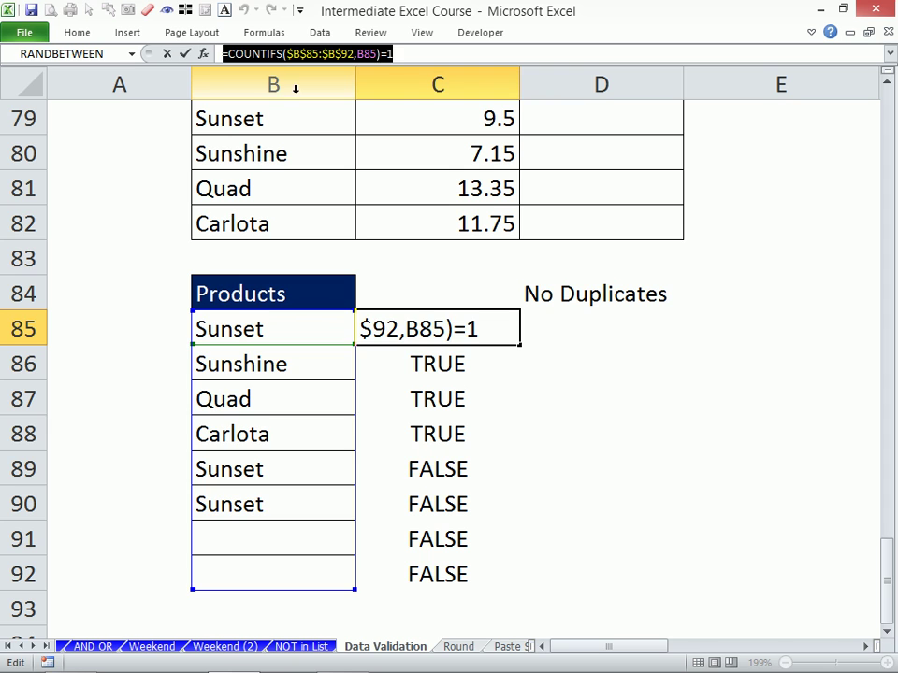
{"action": "key", "text": "Escape"}
Apply custom data validation to B85:B92 using the copied formula =COUNTIFS($B$85:$B$92,B85)=1.
{"action": "left_click_drag", "start_coordinate": [320, 332], "coordinate": [321, 554]}
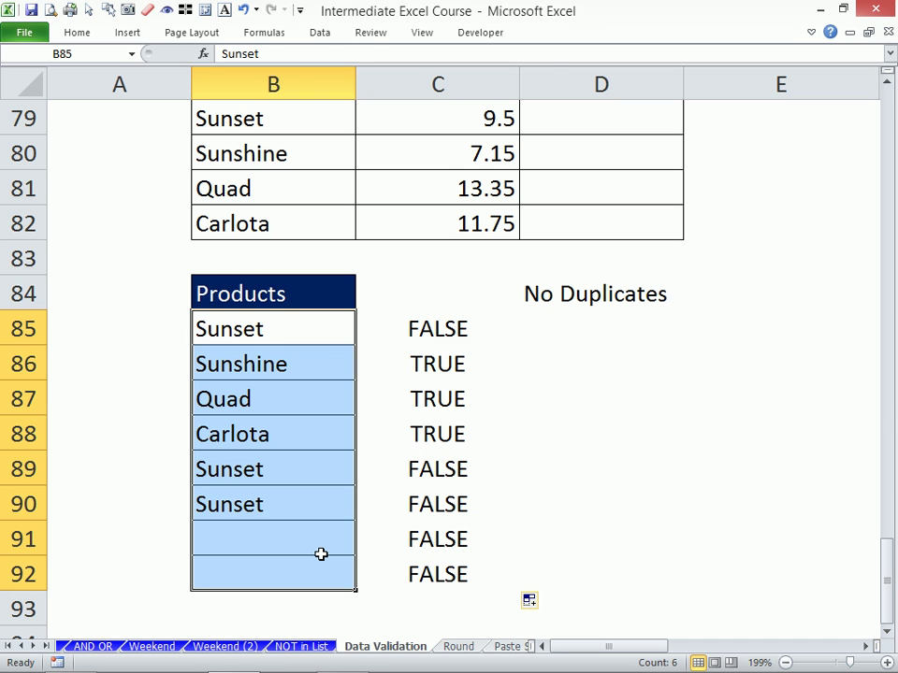
{"action": "key", "text": "alt"}
{"action": "key", "text": "d"}
{"action": "key", "text": "l"}
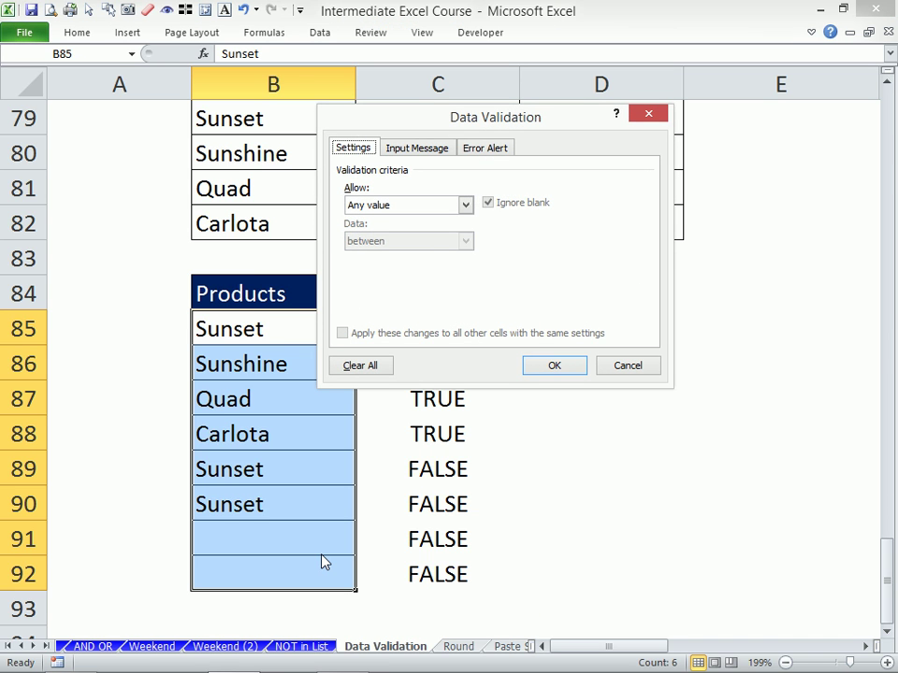
{"action": "left_click", "coordinate": [436, 207]}
{"action": "left_click", "coordinate": [396, 301]}
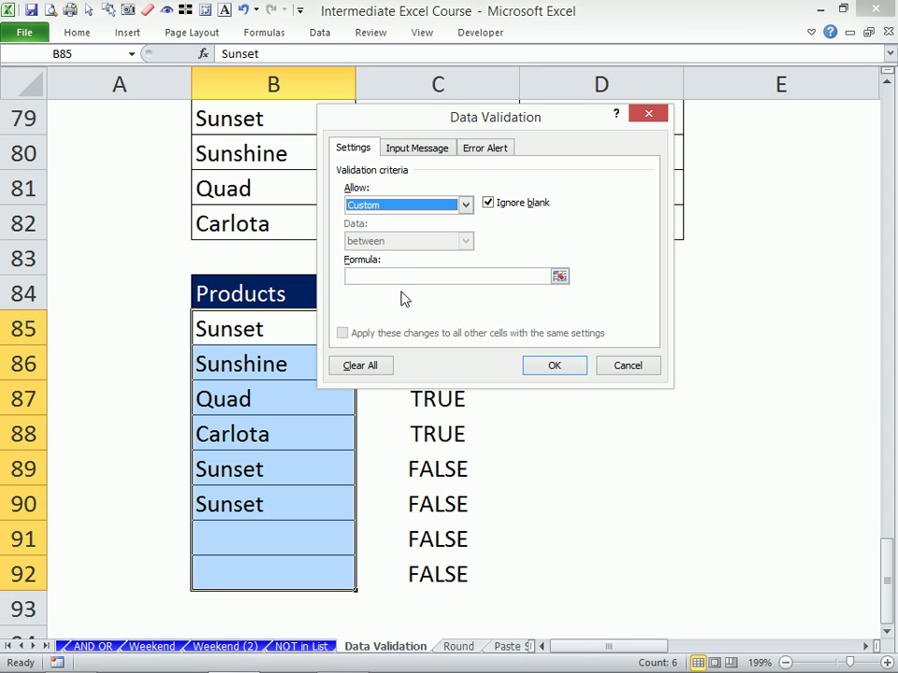
{"action": "left_click", "coordinate": [385, 274]}
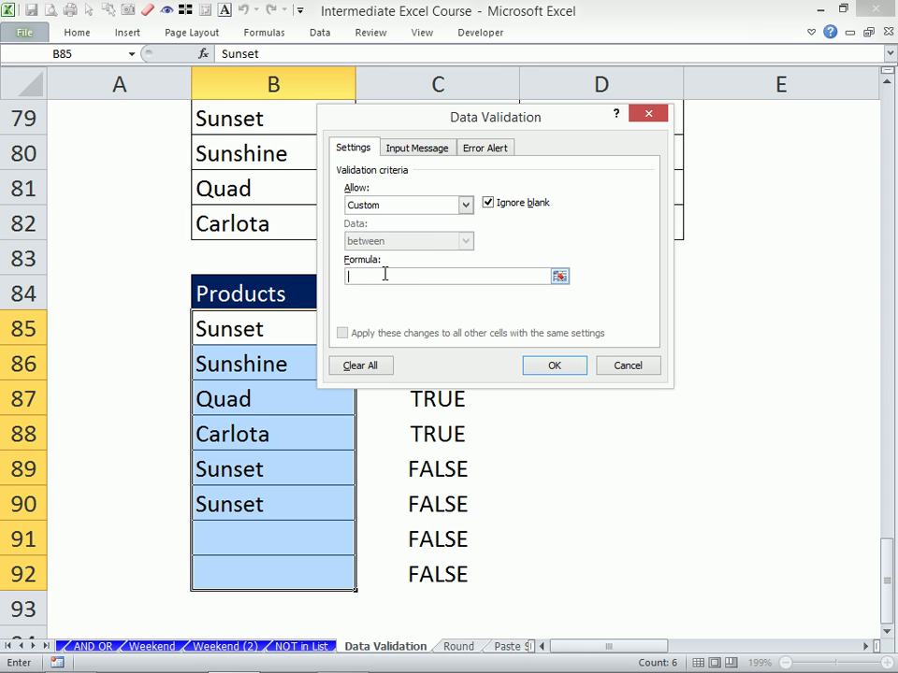
{"action": "key", "text": "ctrl+v"}
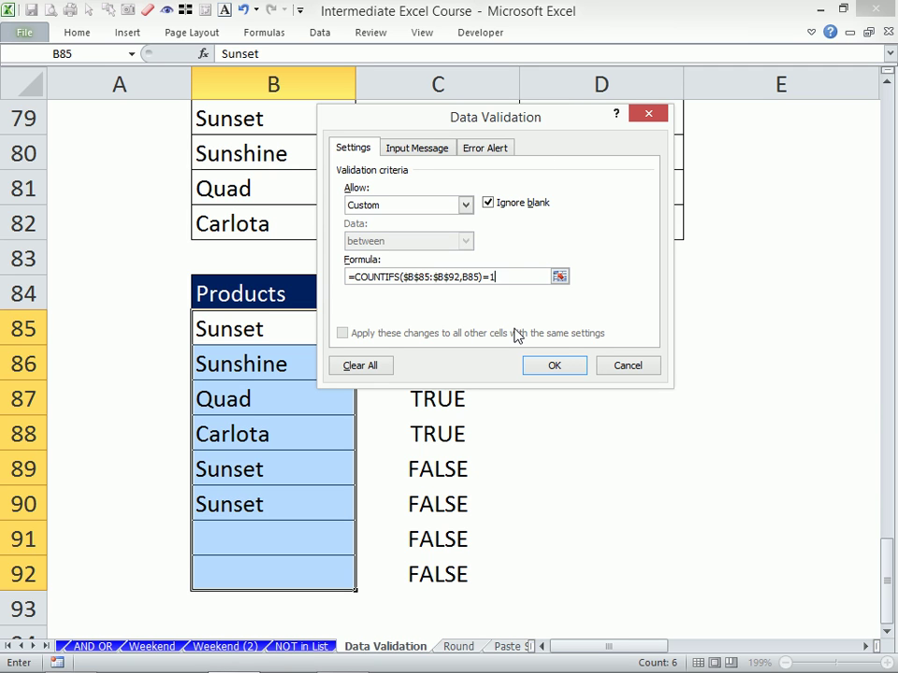
{"action": "left_click", "coordinate": [549, 370]}
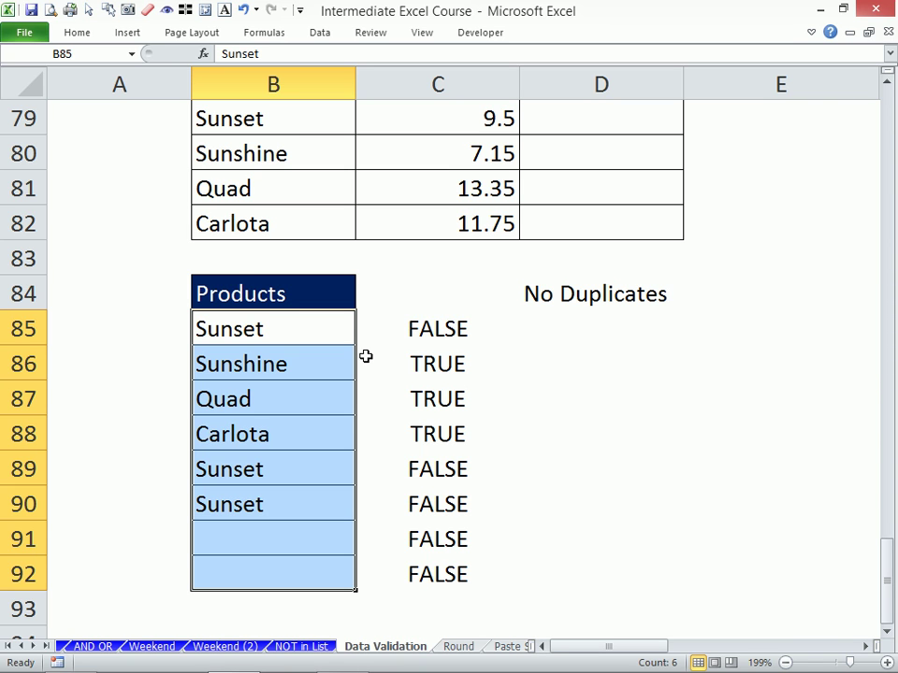
Clear the Products list in B85:B92 and enter a sample first name in B85.
{"action": "key", "text": "Delete"}
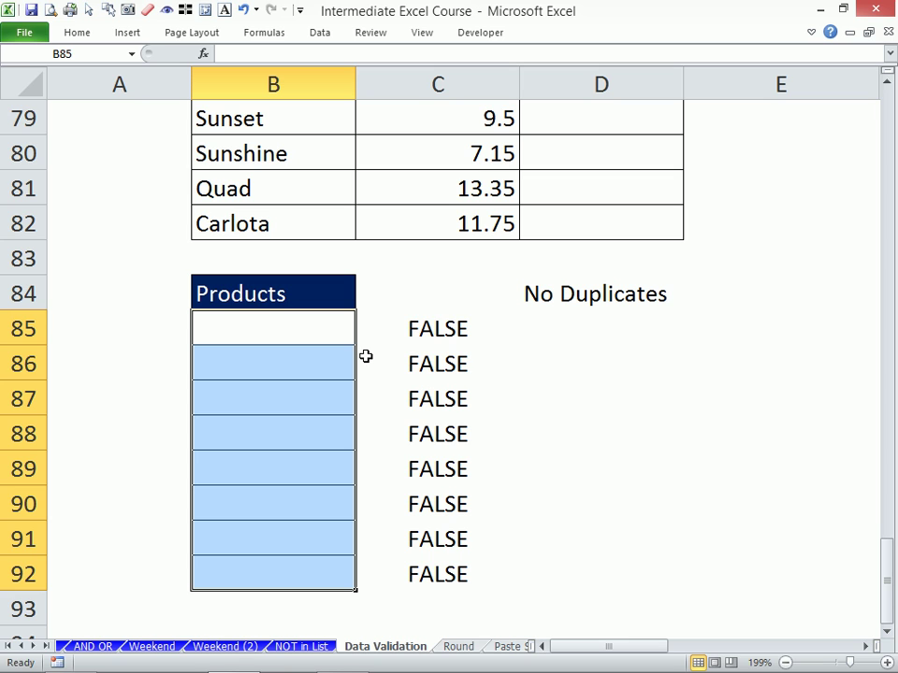
{"action": "type", "text": "roger"}
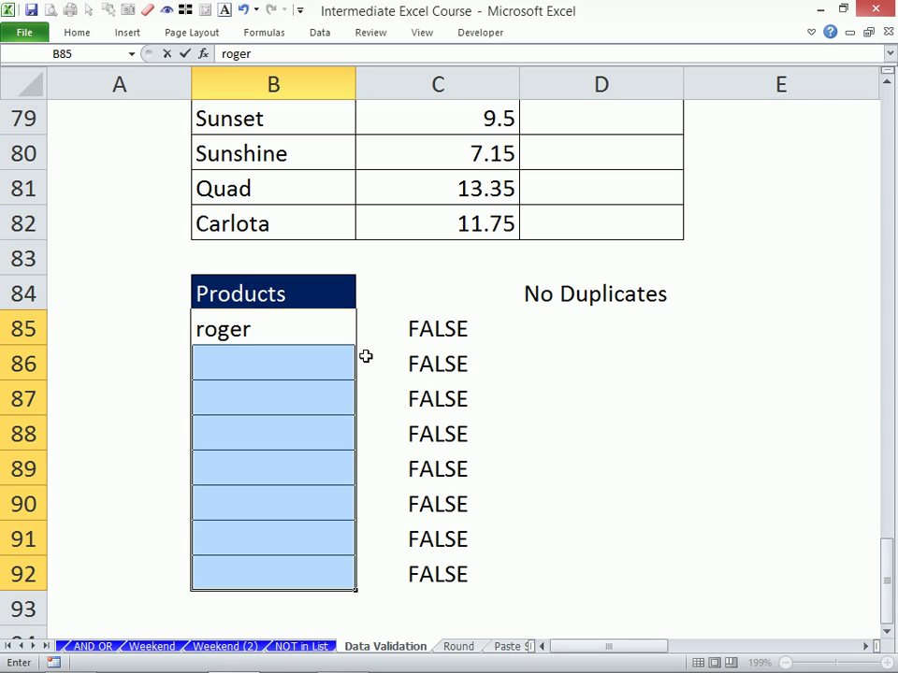
{"action": "key", "text": "Return"}
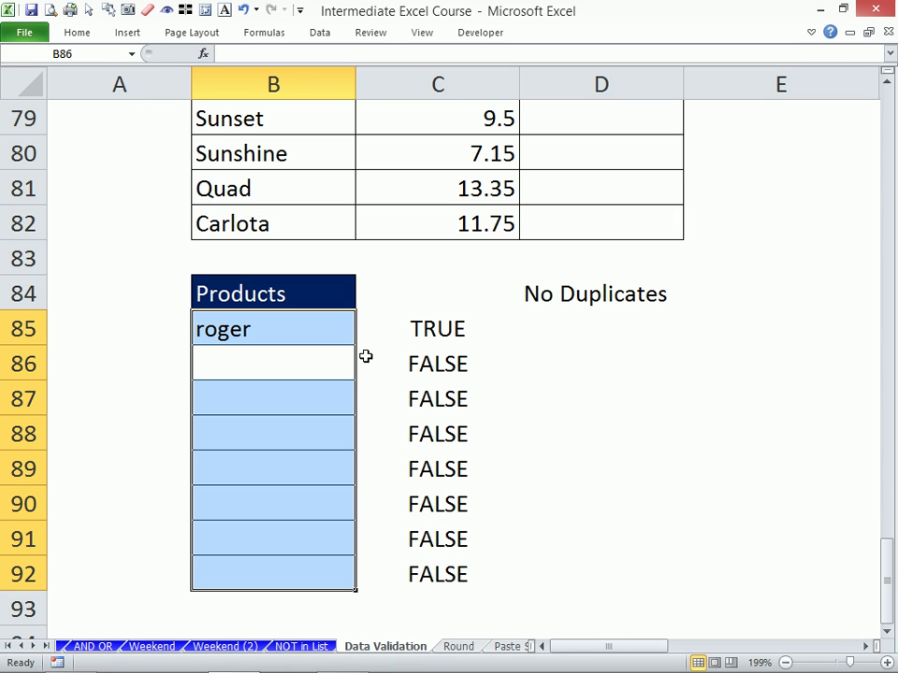
Enter a different sample first name in each of the Products cells B86, B87 and B88.
{"action": "type", "text": "imee"}
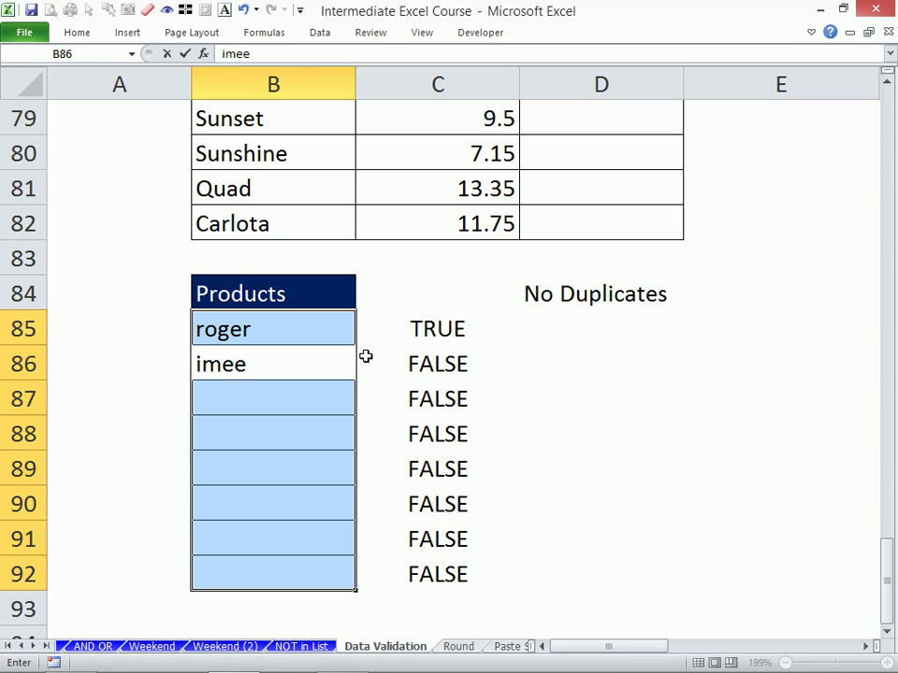
{"action": "key", "text": "Return"}
{"action": "type", "text": "ruth"}
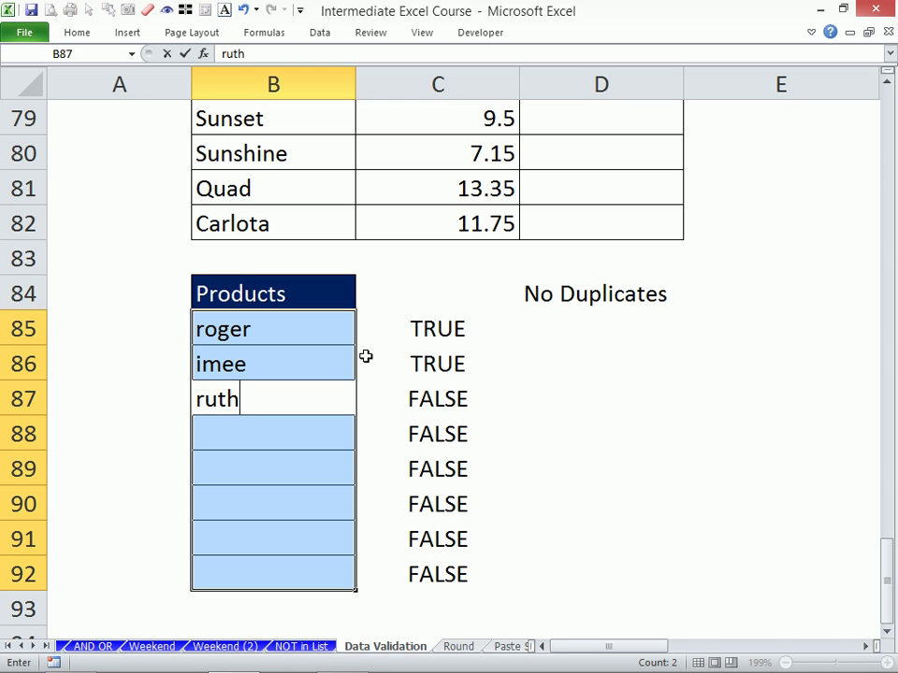
{"action": "key", "text": "Return"}
{"action": "type", "text": "hannah"}
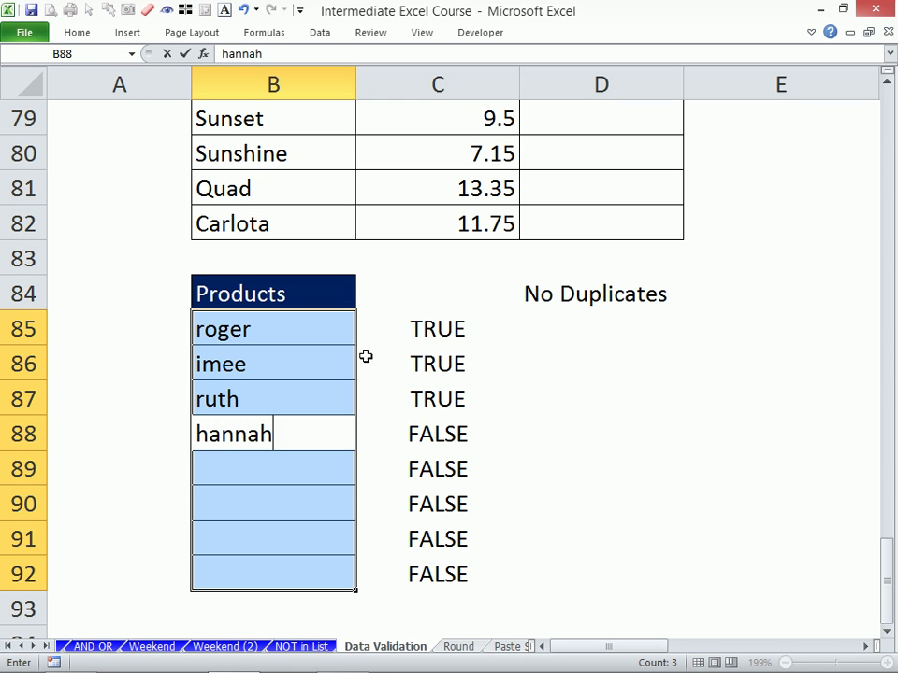
{"action": "key", "text": "Return"}
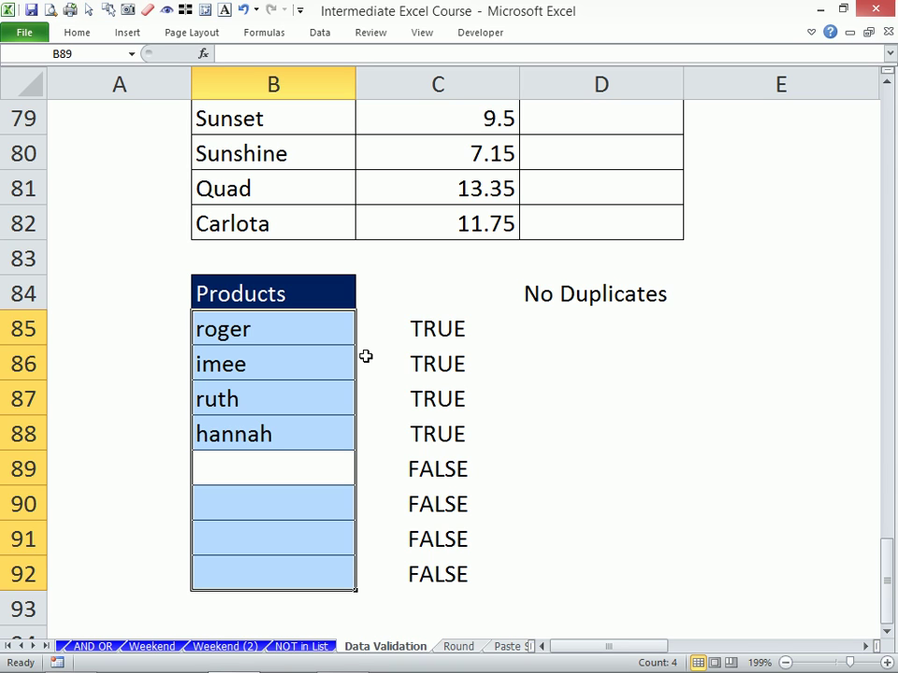
Test the no-duplicates validation by trying to enter the first name from B85 again in B89.
{"action": "type", "text": "roger"}
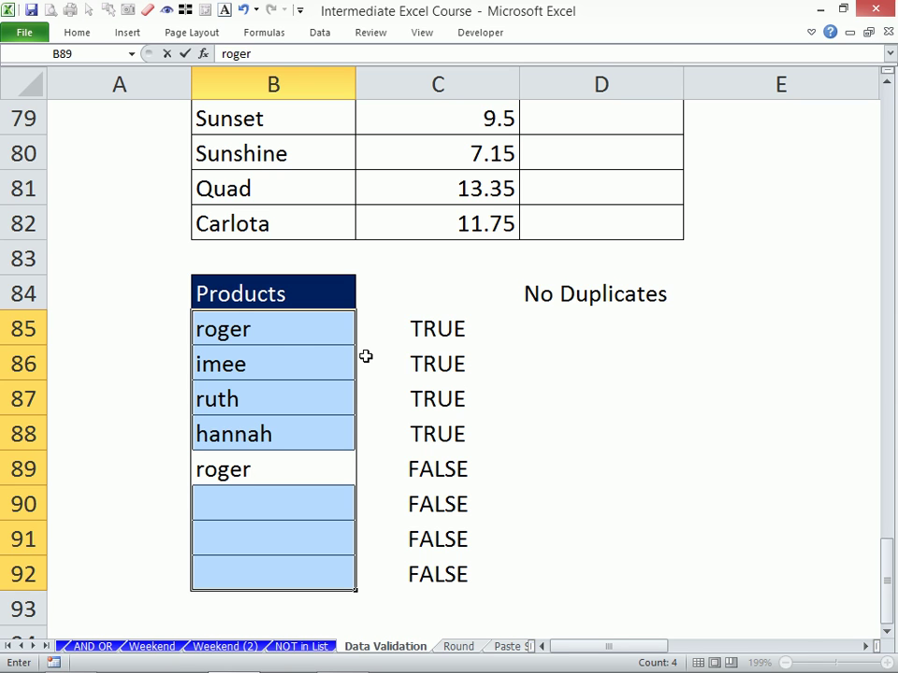
{"action": "key", "text": "Return"}
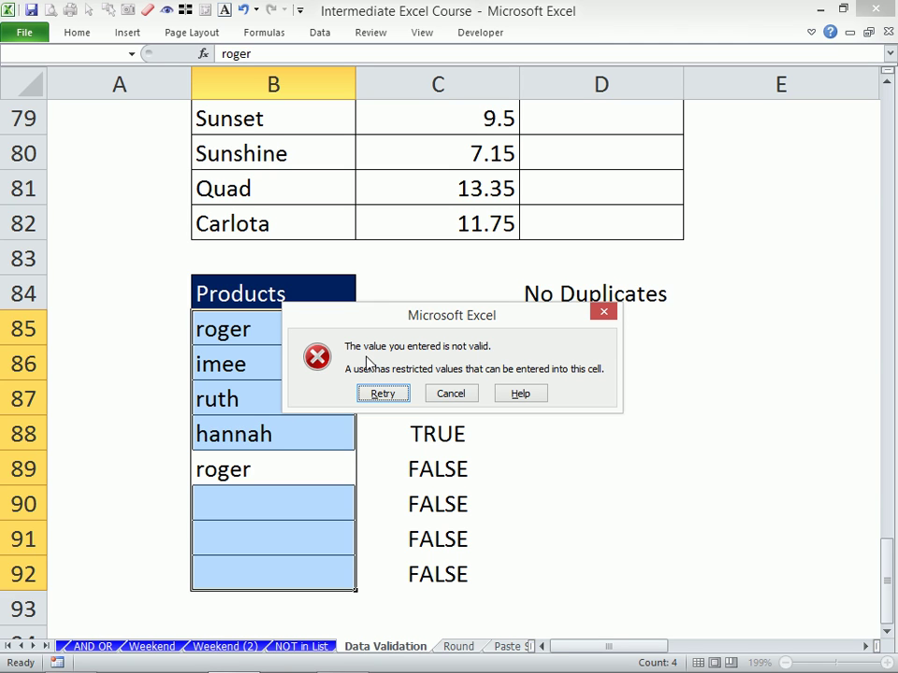
{"action": "left_click", "coordinate": [456, 398]}
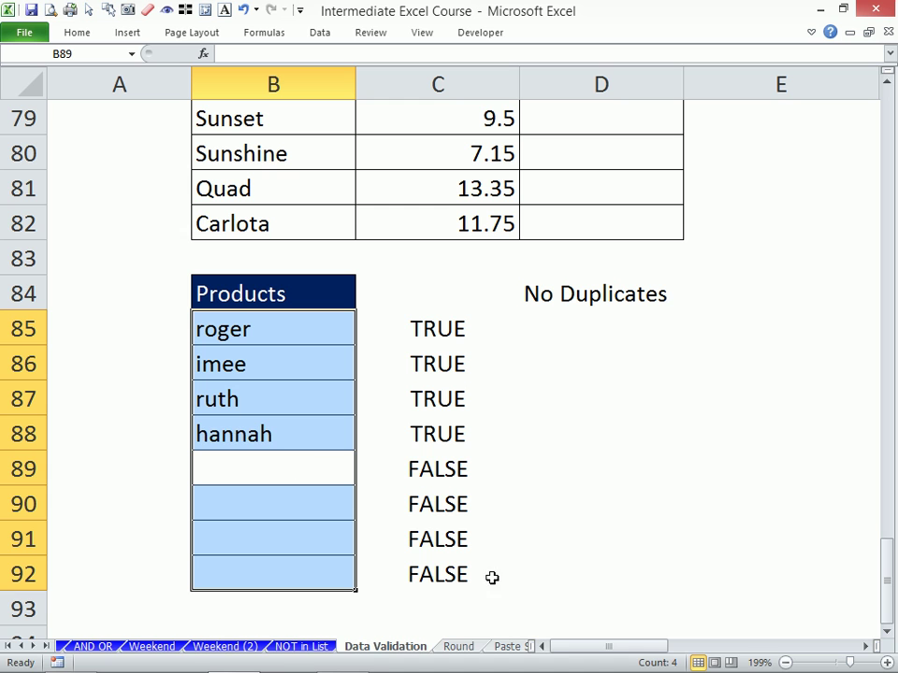
Switch to the Round worksheet.
{"action": "mouse_move", "coordinate": [491, 671]}
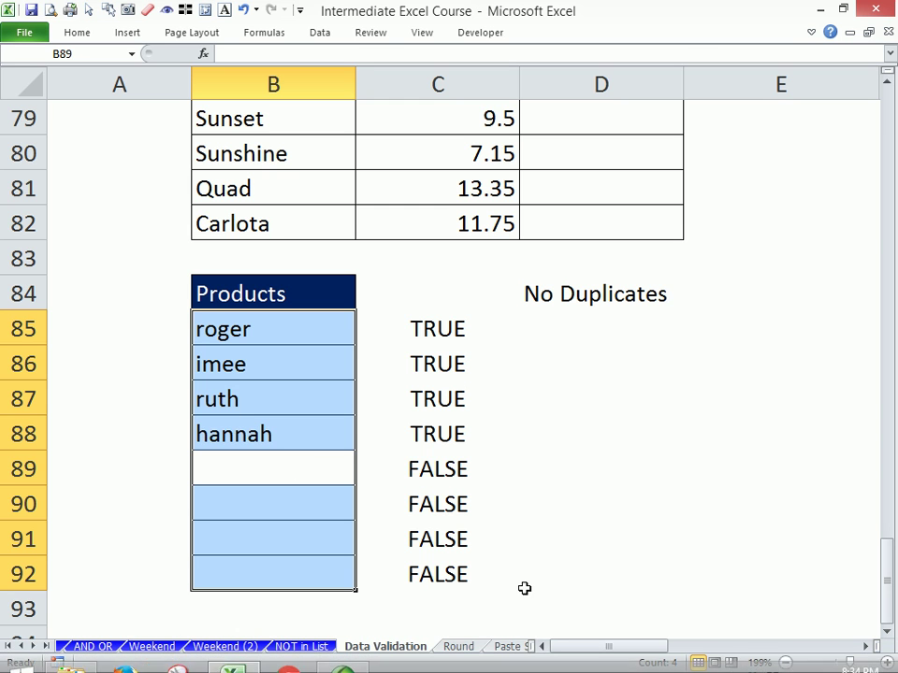
{"action": "scroll", "coordinate": [317, 387], "scroll_direction": "up", "scroll_amount": 2}
{"action": "scroll", "coordinate": [317, 387], "scroll_direction": "down", "scroll_amount": 3}
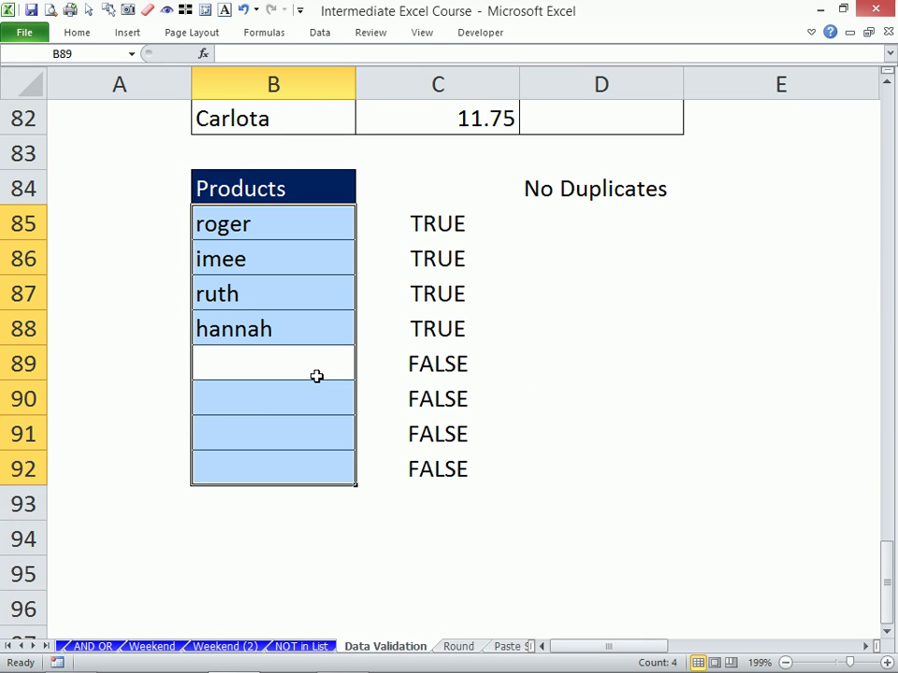
{"action": "scroll", "coordinate": [317, 384], "scroll_direction": "up", "scroll_amount": 1}
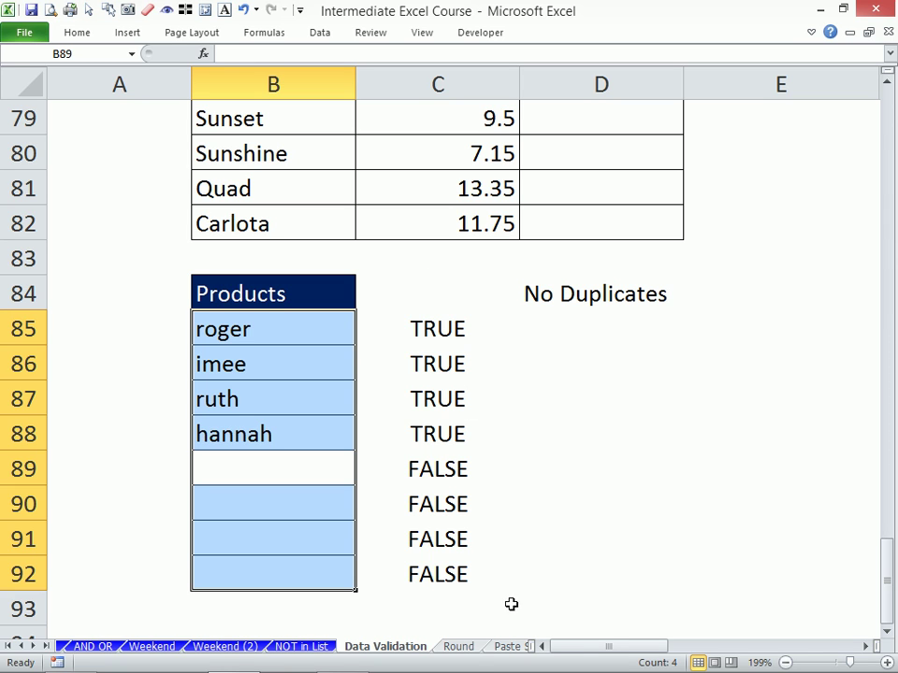
{"action": "left_click", "coordinate": [458, 646]}
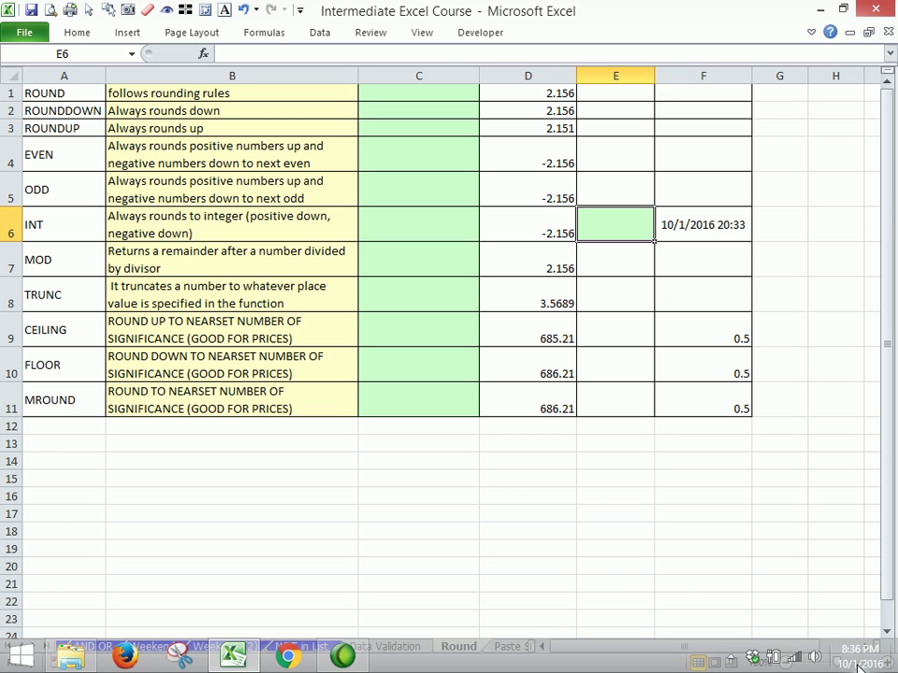
{"action": "left_click", "coordinate": [796, 661]}
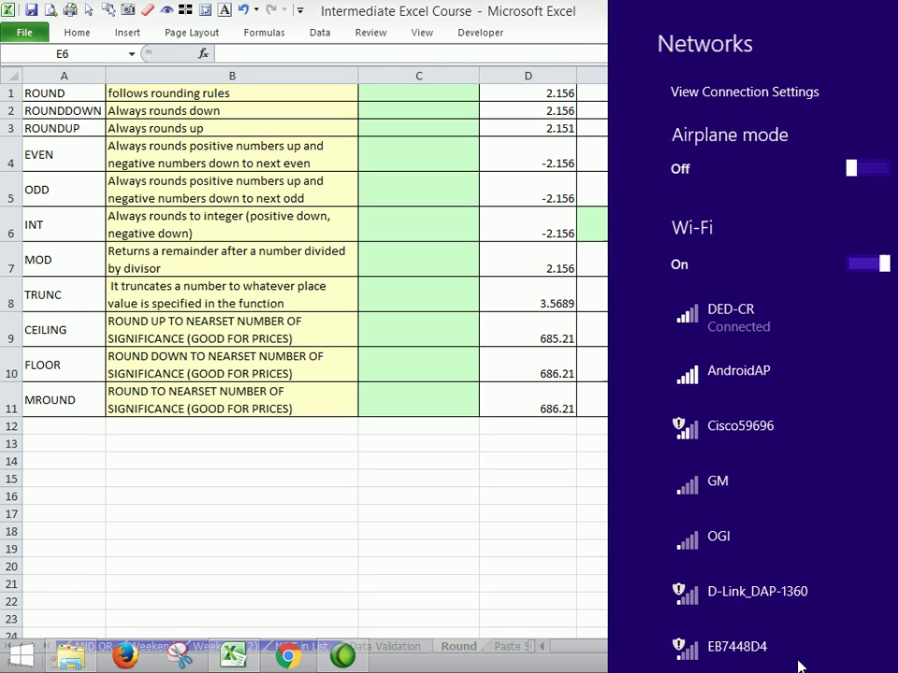
{"action": "left_click", "coordinate": [572, 571]}
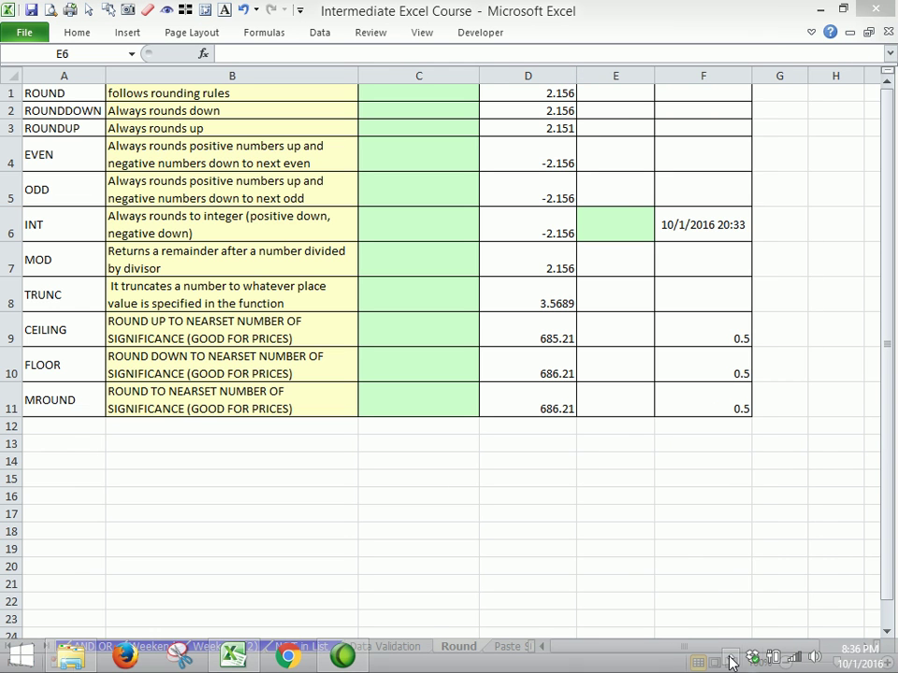
{"action": "left_click", "coordinate": [735, 657]}
{"action": "left_click", "coordinate": [575, 568]}
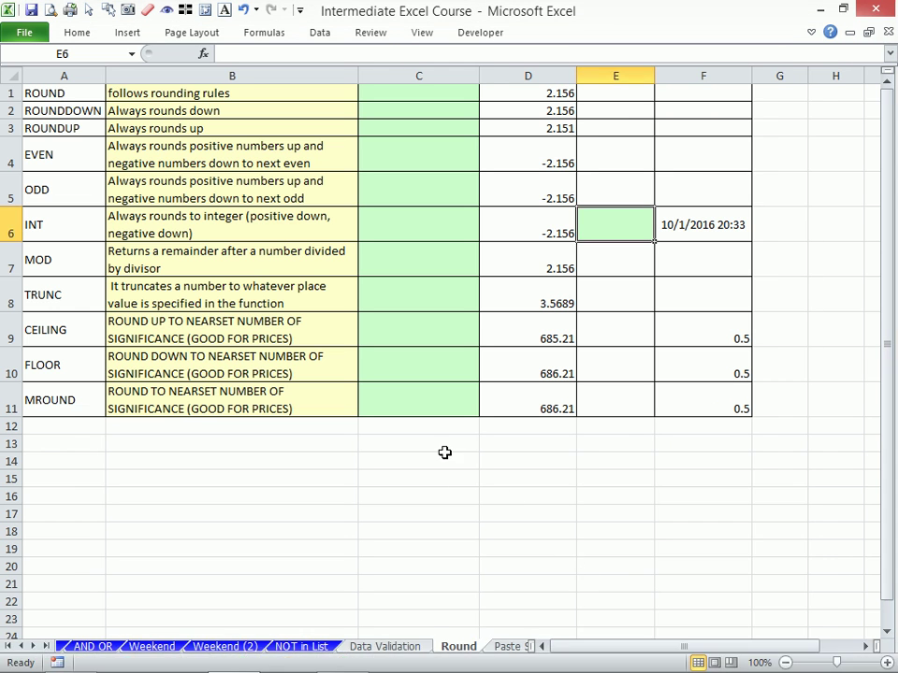
Select the whole rounding functions table, A1:F11.
{"action": "left_click", "coordinate": [52, 93]}
{"action": "left_click_drag", "start_coordinate": [51, 94], "coordinate": [680, 407]}
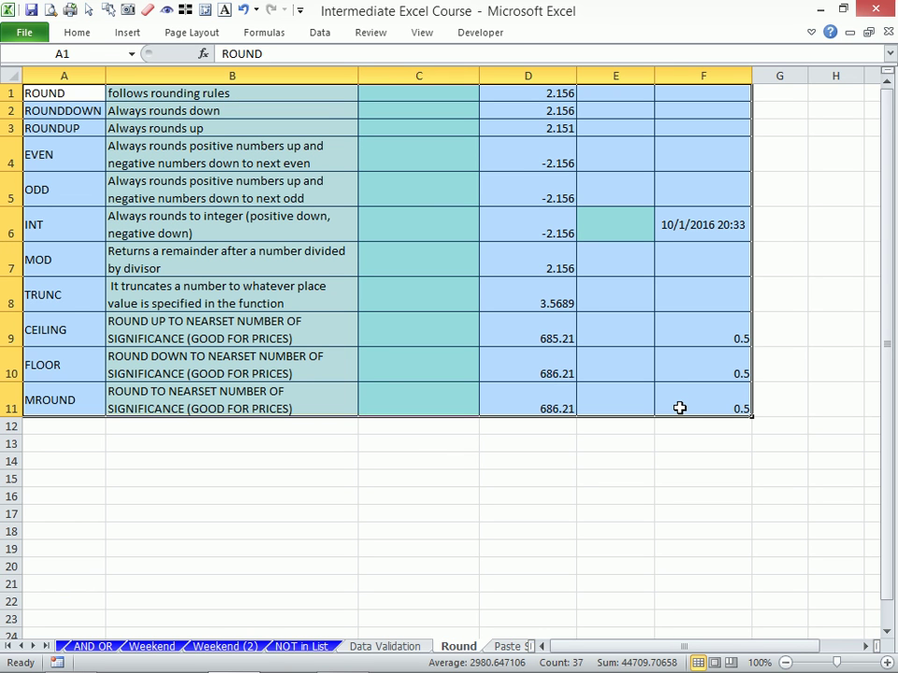
{"action": "key", "text": "alt+w"}
{"action": "key", "text": "f"}
{"action": "key", "text": "f"}
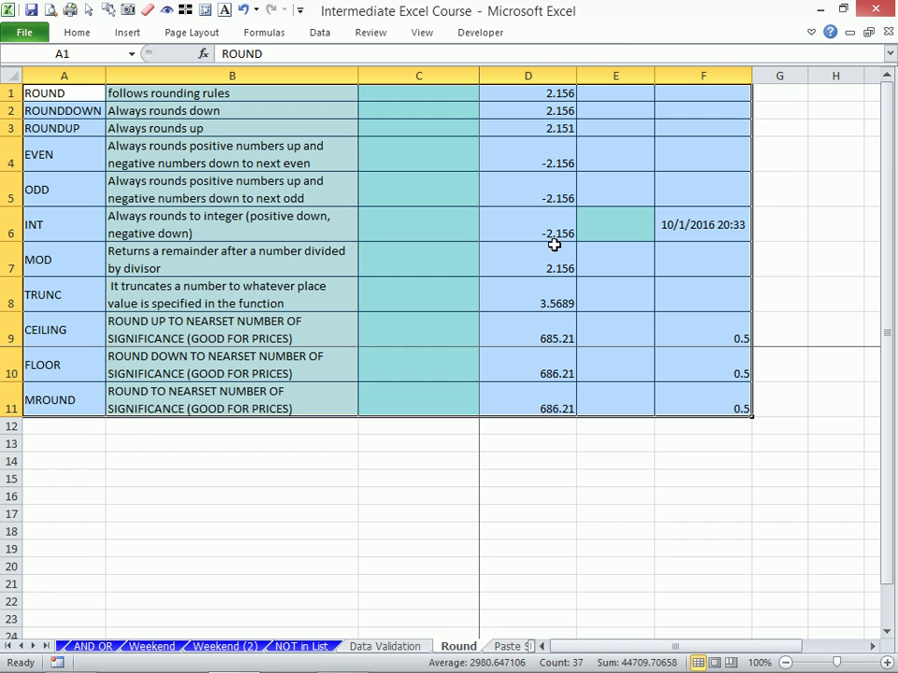
{"action": "key", "text": "alt+w"}
{"action": "key", "text": "f"}
{"action": "key", "text": "f"}
Zoom the worksheet to fit the selected table.
{"action": "key", "text": "alt+w"}
{"action": "key", "text": "g"}
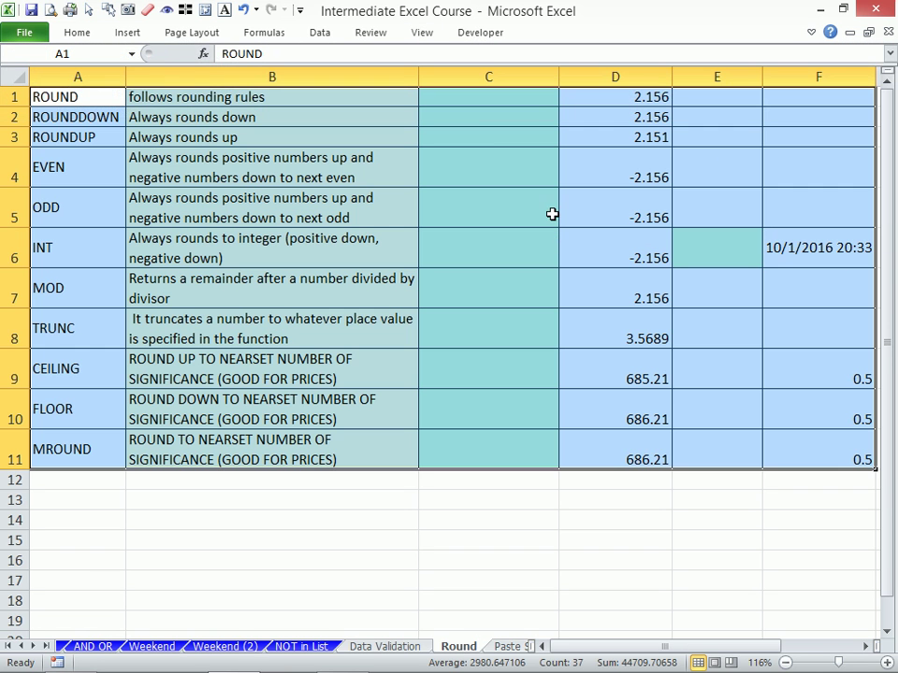
Enter a ROUND formula in C1 that rounds D1 to 2 decimal places.
{"action": "left_click", "coordinate": [486, 98]}
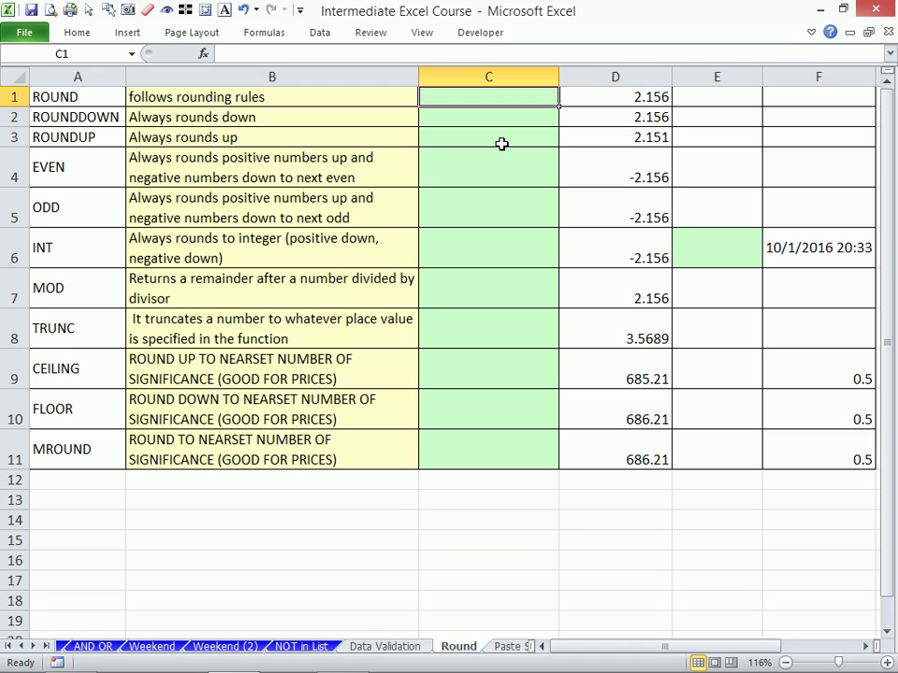
{"action": "type", "text": "=ro"}
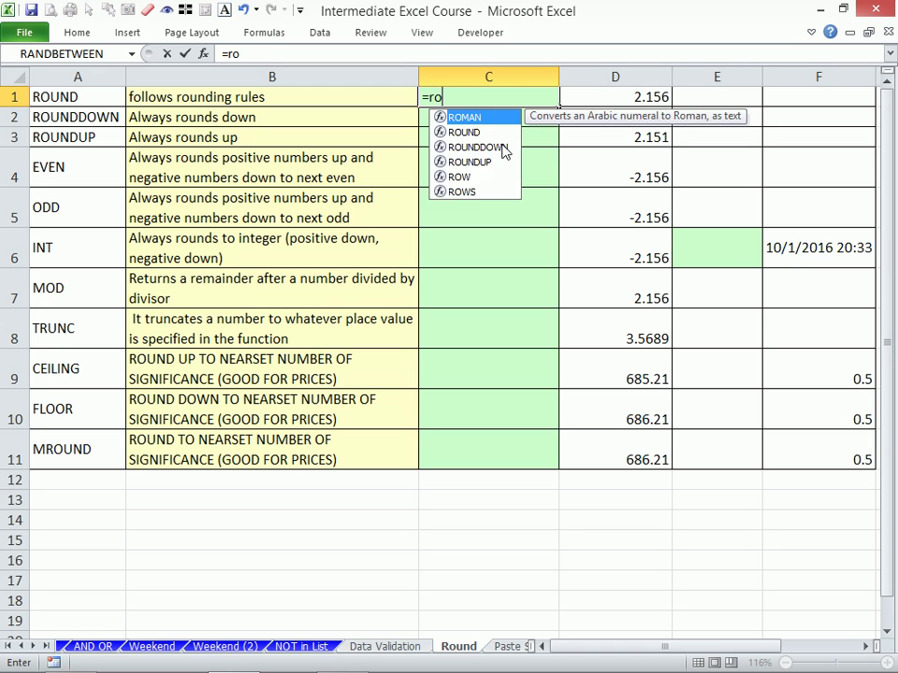
{"action": "type", "text": "und"}
{"action": "key", "text": "Tab"}
{"action": "key", "text": "Right"}
{"action": "type", "text": ",2"}
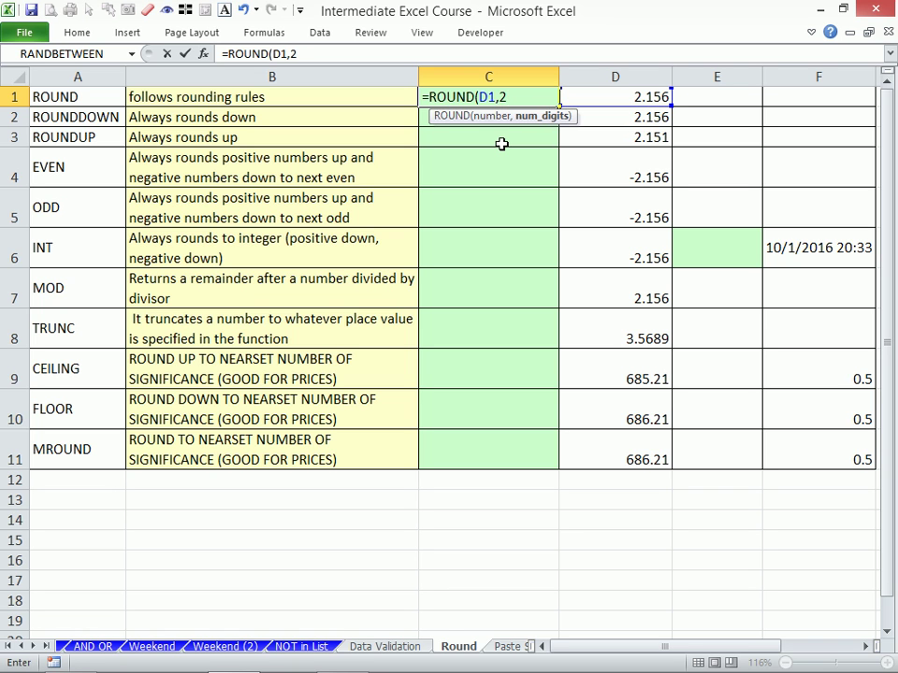
{"action": "key", "text": "Return"}
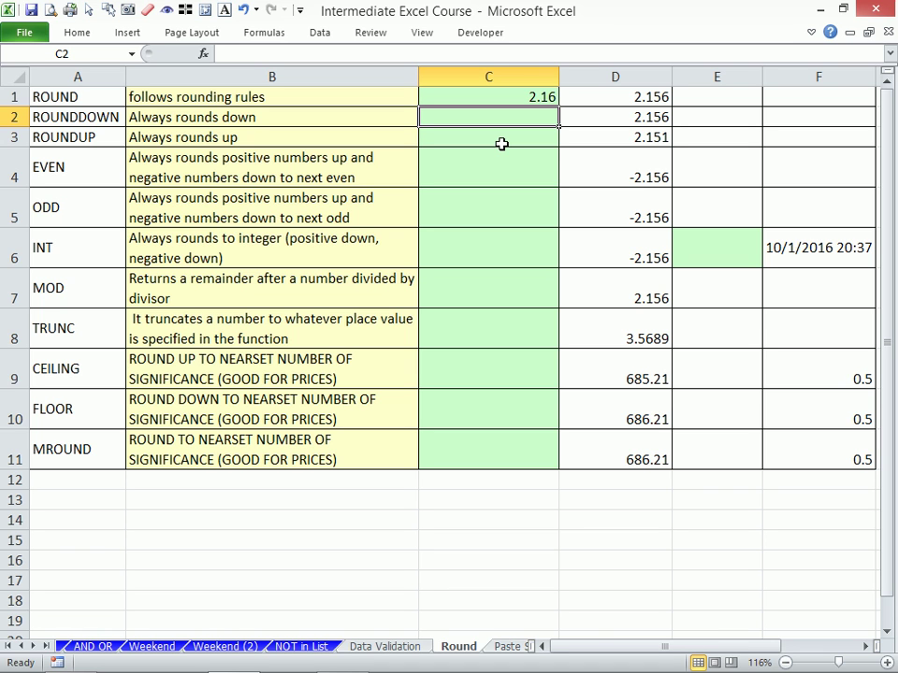
Change the number in D2, in the ROUNDDOWN row, to 2.159.
{"action": "key", "text": "Right"}
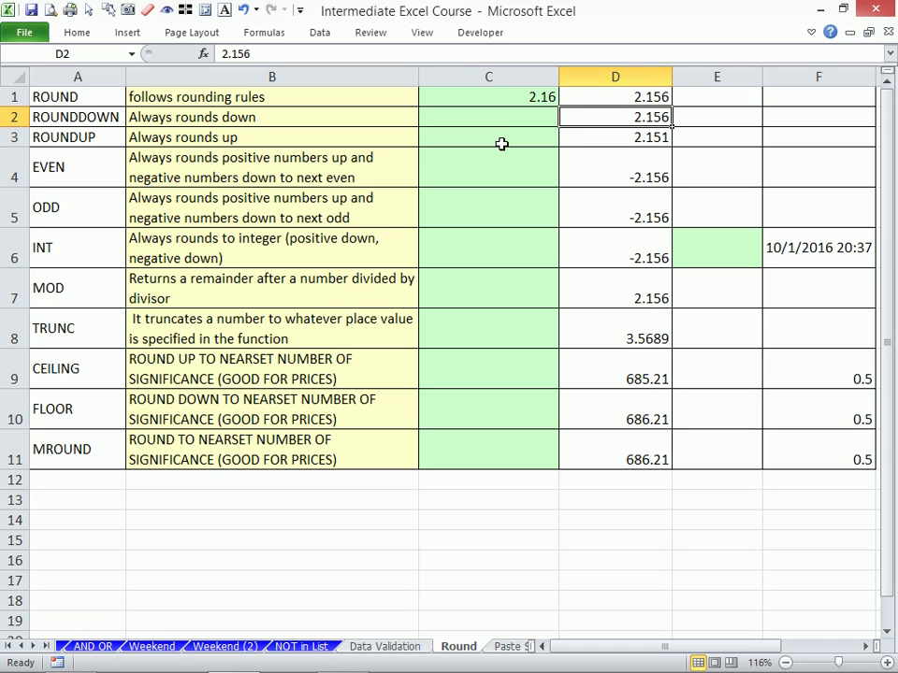
{"action": "left_click", "coordinate": [270, 53]}
{"action": "key", "text": "BackSpace"}
{"action": "type", "text": "9"}
{"action": "key", "text": "Return"}
Enter =ROUNDDOWN(D2,2) in C2 to round D2 down to 2 decimal places.
{"action": "key", "text": "Left"}
{"action": "key", "text": "Up"}
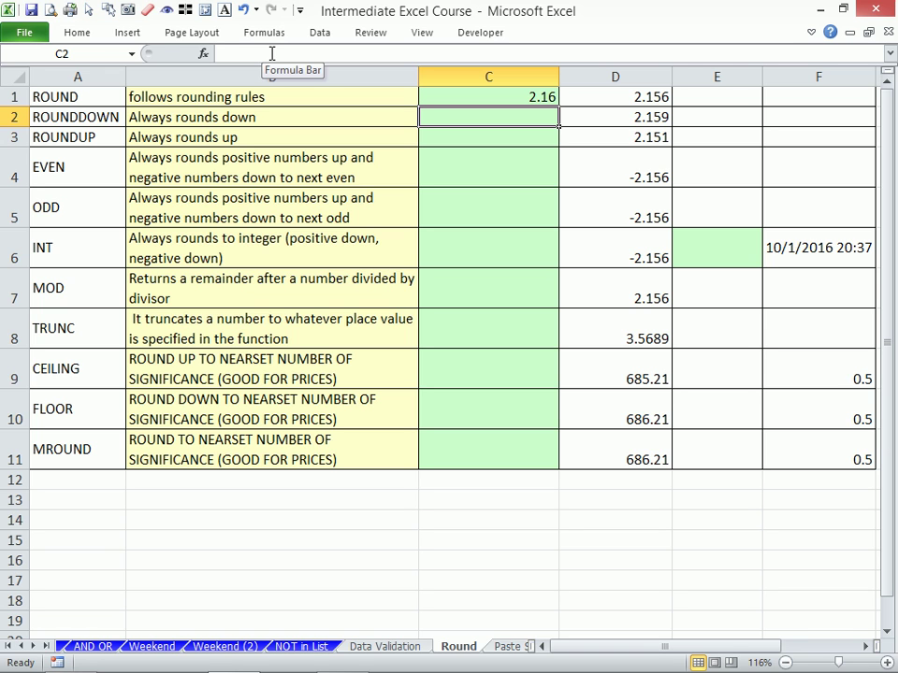
{"action": "type", "text": "=round"}
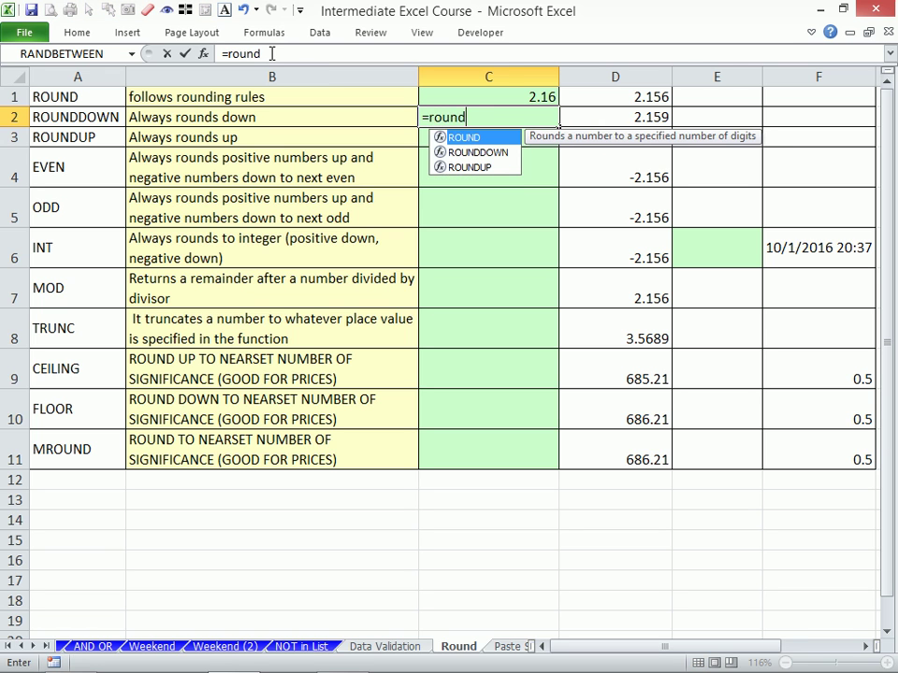
{"action": "key", "text": "Down"}
{"action": "key", "text": "Tab"}
{"action": "key", "text": "Right"}
{"action": "type", "text": ",2)"}
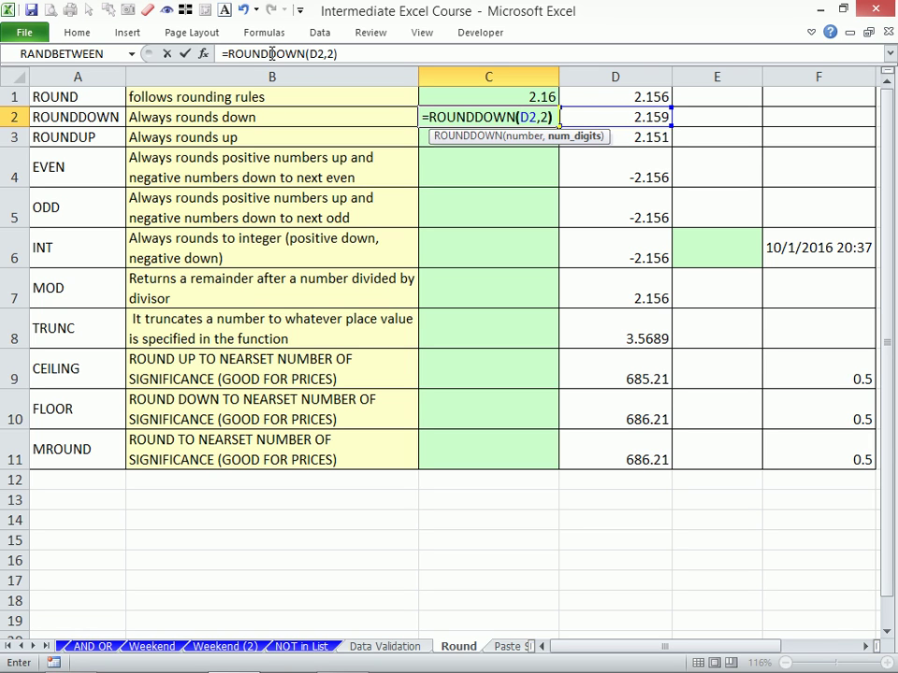
{"action": "key", "text": "Return"}
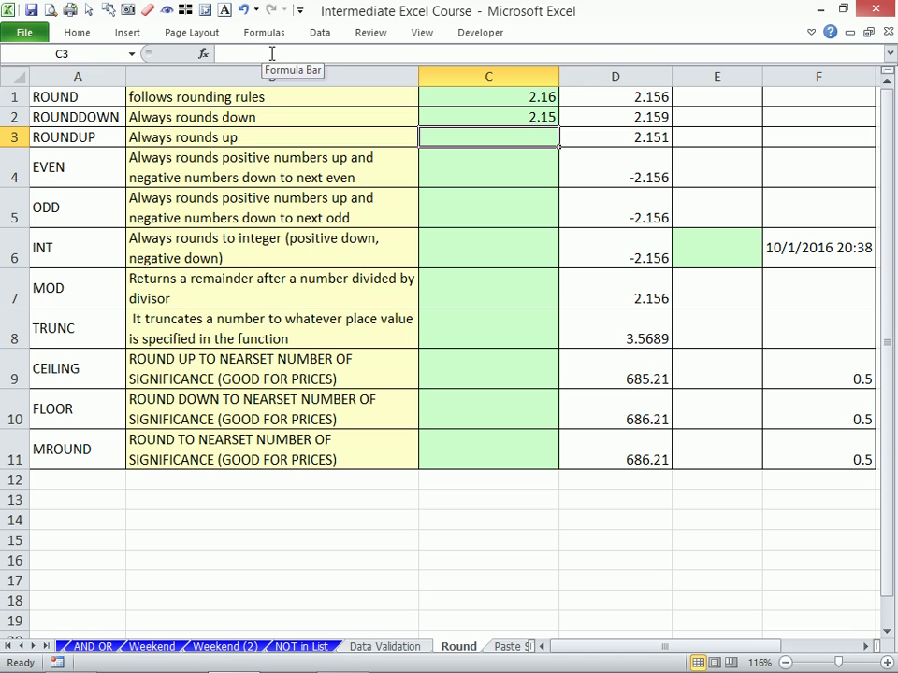
{"action": "type", "text": "=ro"}
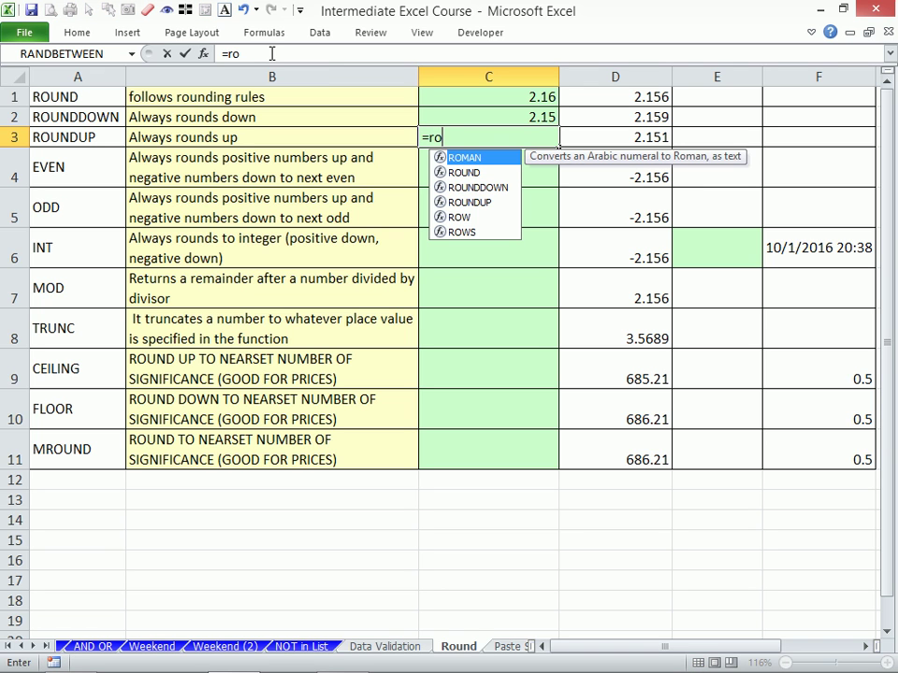
{"action": "key", "text": "Down"}
{"action": "key", "text": "Tab"}
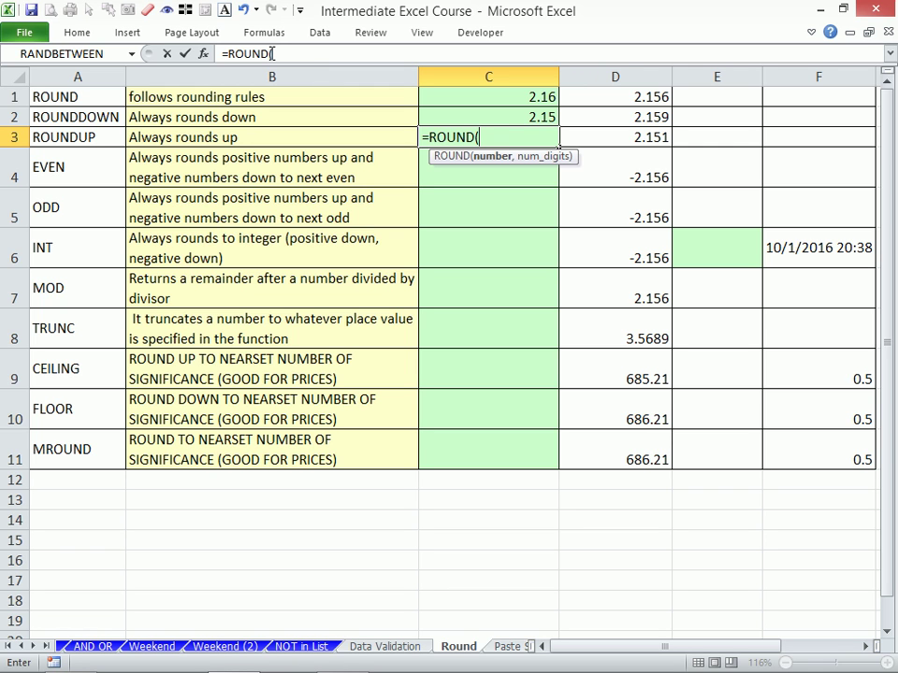
{"action": "key", "text": "Escape"}
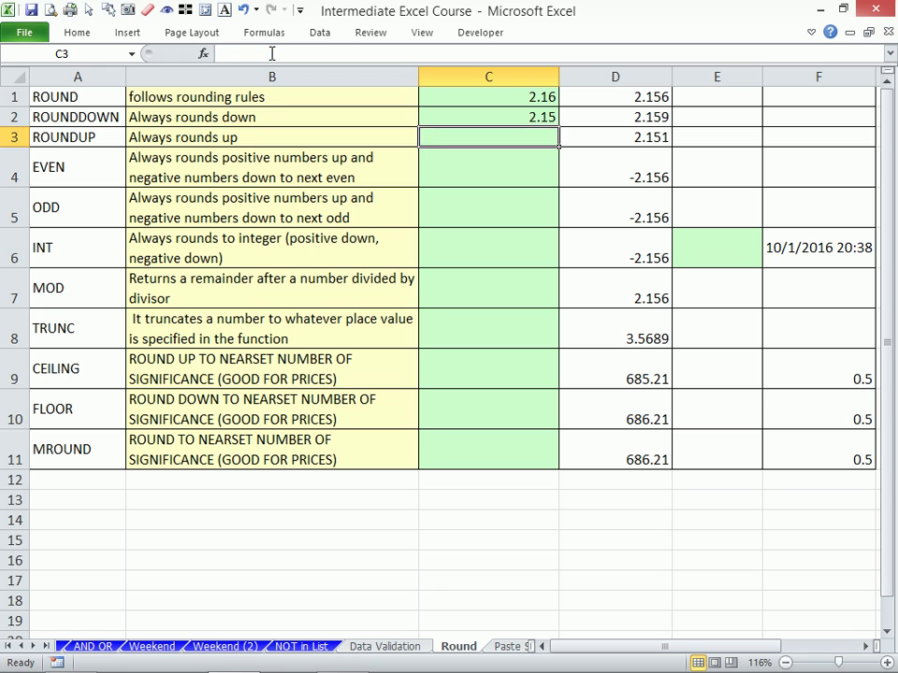
Enter 156 in F1 as an extra sample number for the ROUND row.
{"action": "key", "text": "Up"}
{"action": "key", "text": "Up"}
{"action": "key", "text": "Right"}
{"action": "key", "text": "Right"}
{"action": "key", "text": "Right"}
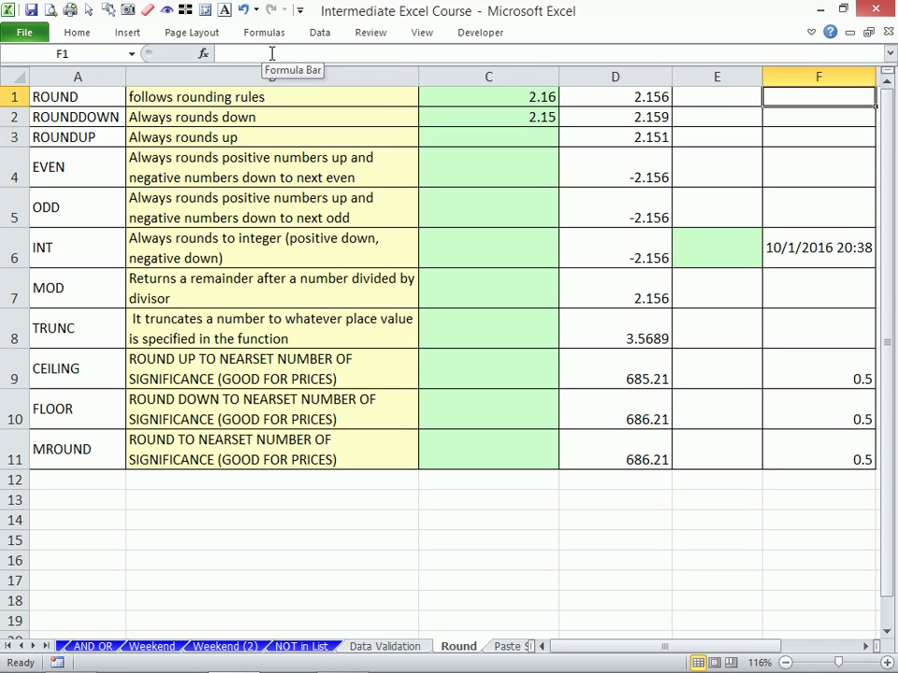
{"action": "type", "text": "156"}
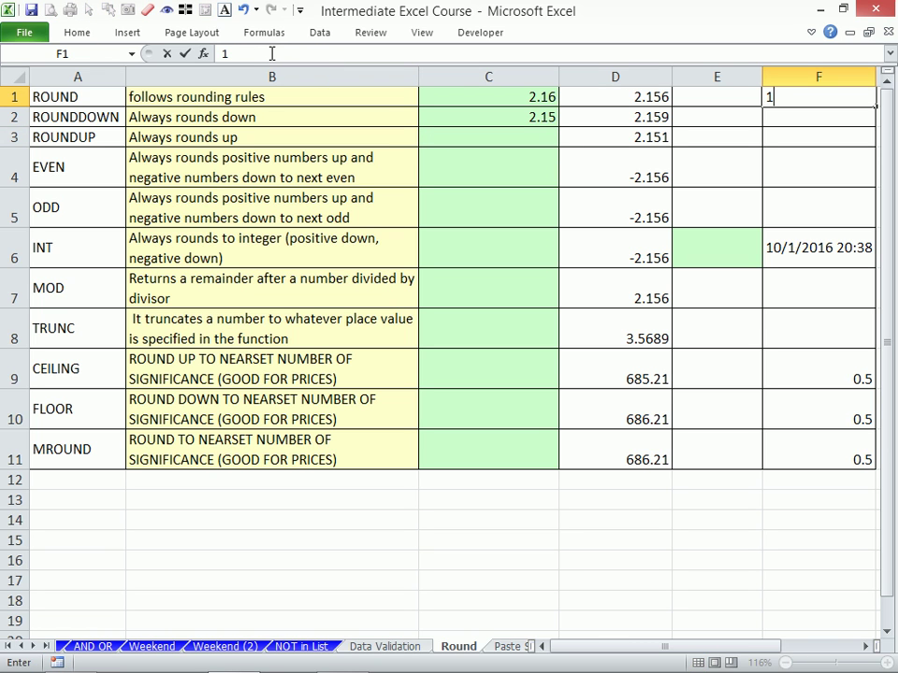
{"action": "key", "text": "Return"}
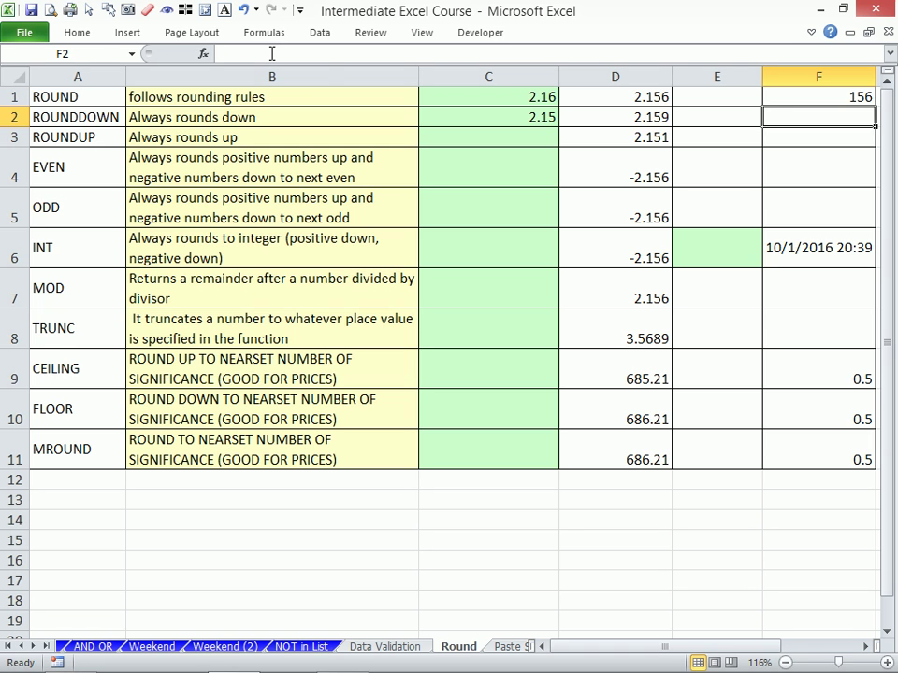
Enter =ROUND(F1,-2) in E1 to round the number in F1 to the nearest hundred.
{"action": "key", "text": "Up"}
{"action": "key", "text": "Left"}
{"action": "type", "text": "=ro"}
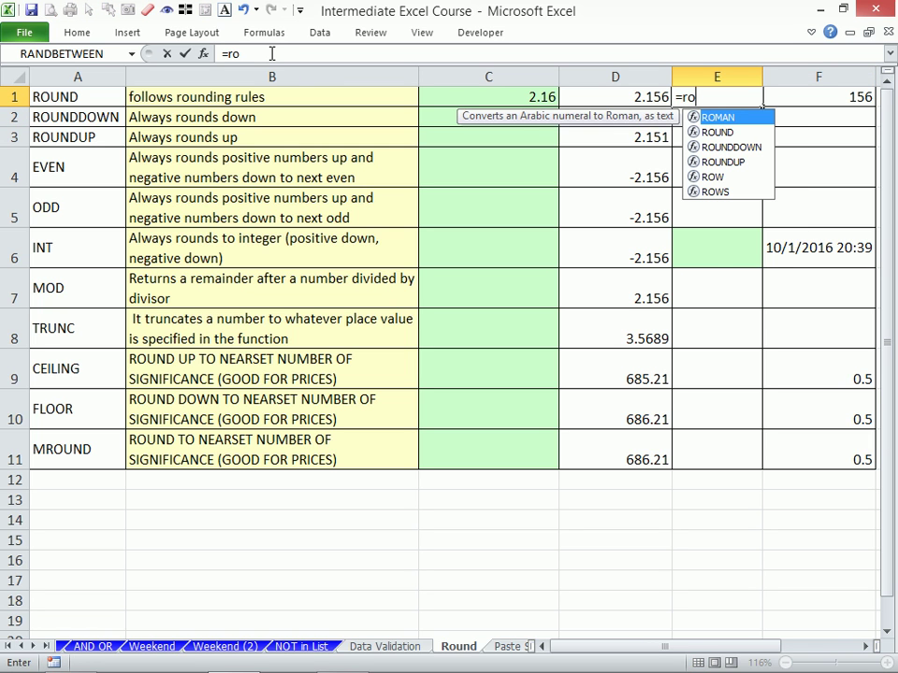
{"action": "key", "text": "Down"}
{"action": "key", "text": "Tab"}
{"action": "key", "text": "Right"}
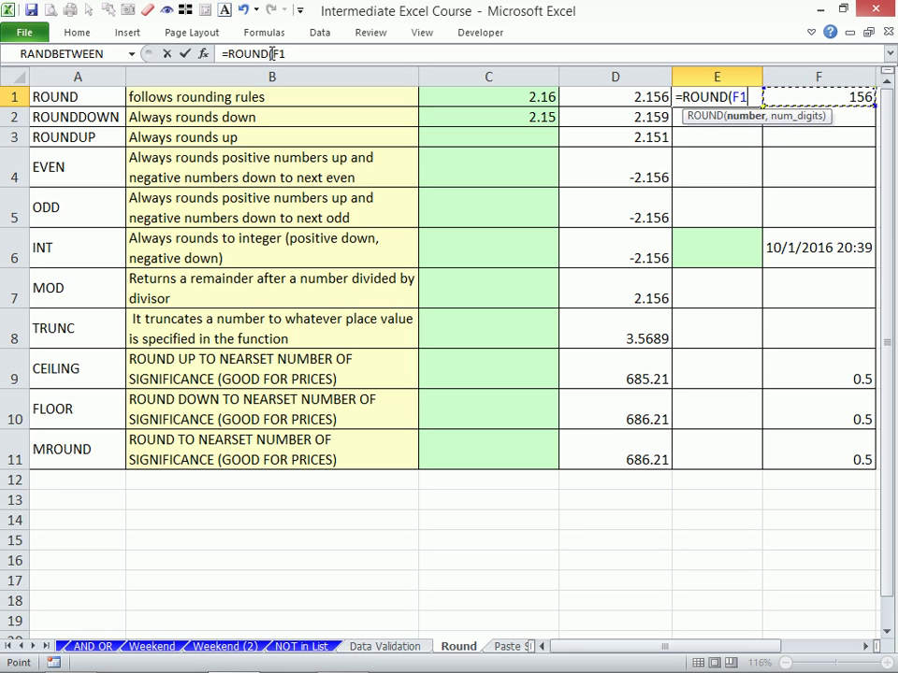
{"action": "type", "text": ","}
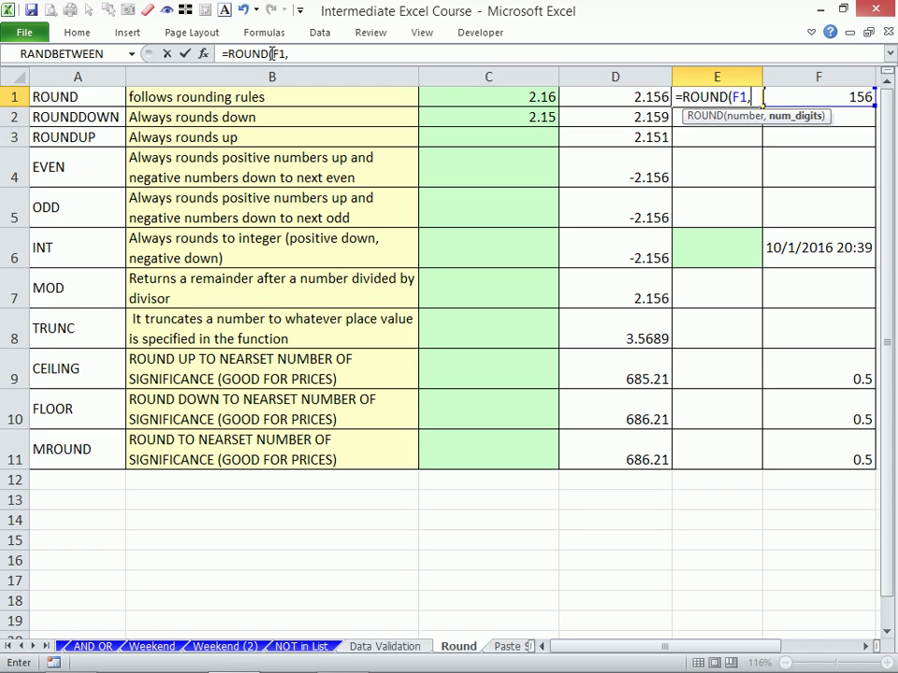
{"action": "type", "text": "-2)"}
{"action": "key", "text": "Return"}
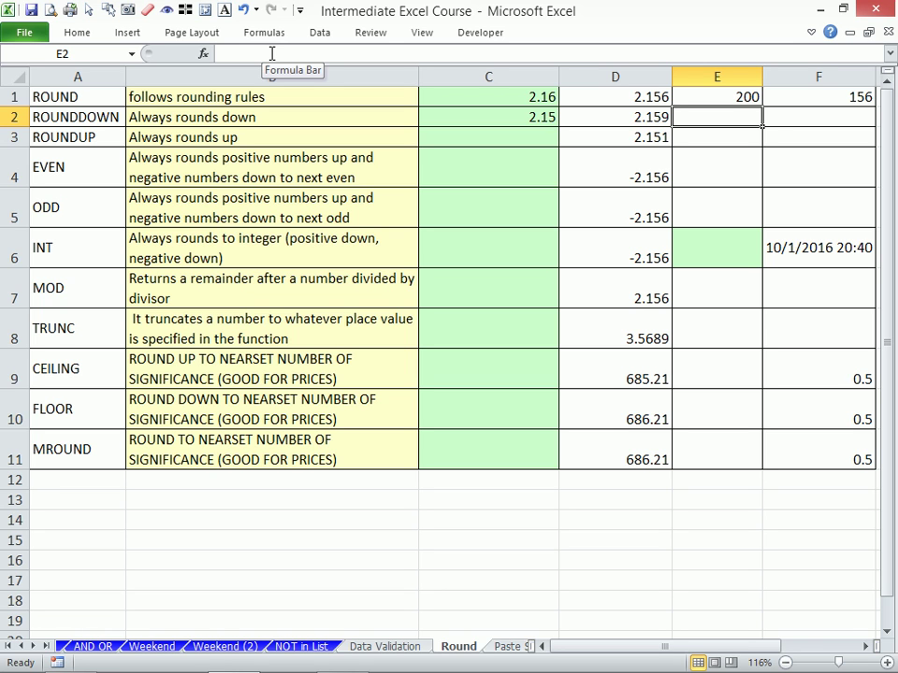
Change the num_digits argument of the ROUND formula in E1 to -1.
{"action": "key", "text": "Up"}
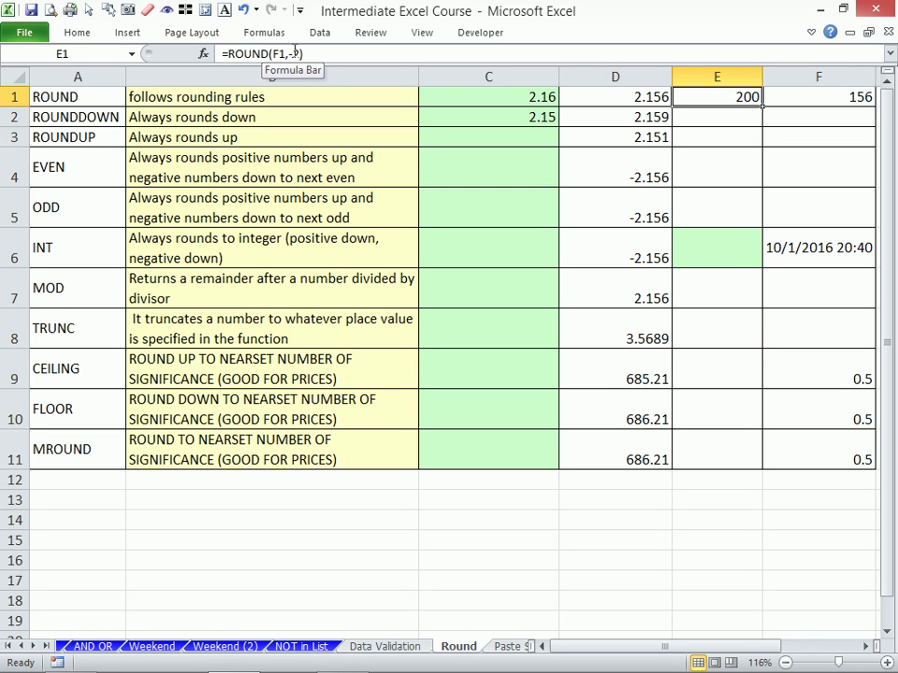
{"action": "left_click", "coordinate": [299, 53]}
{"action": "key", "text": "BackSpace"}
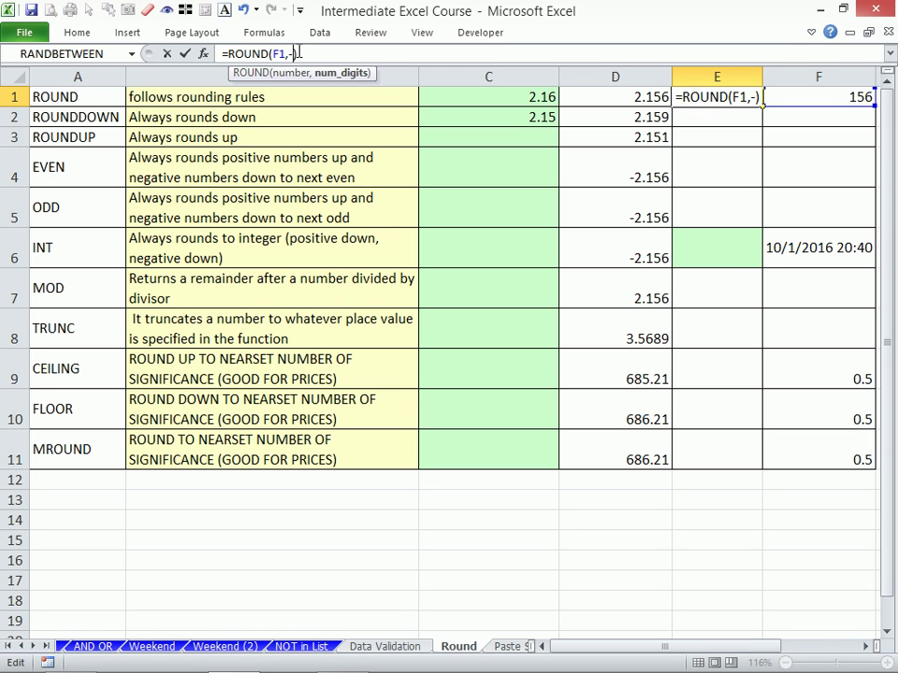
{"action": "type", "text": "1"}
{"action": "key", "text": "Return"}
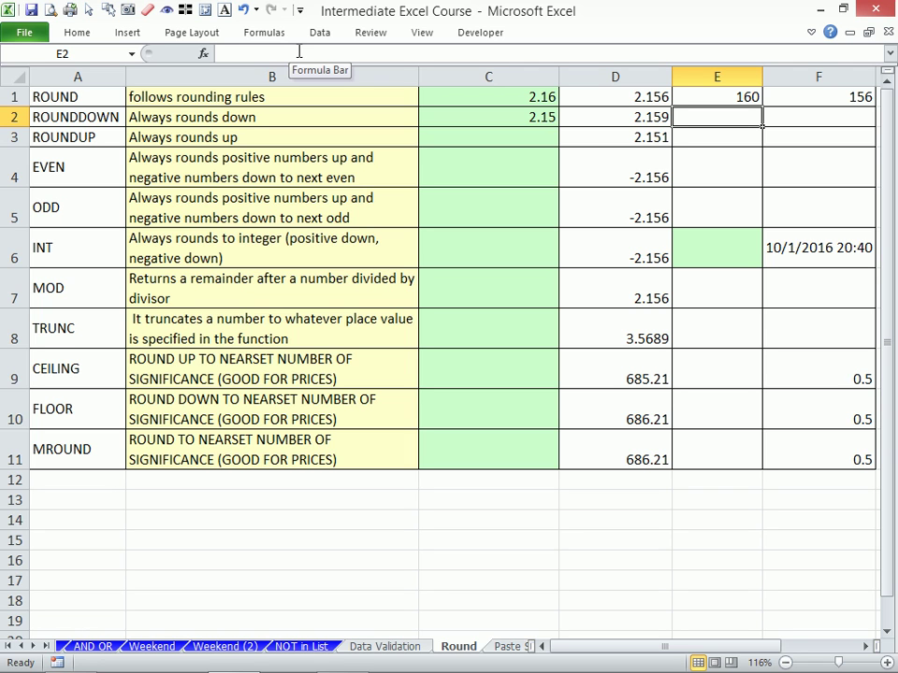
Change the sample number in F1 to 154.
{"action": "left_click", "coordinate": [787, 94]}
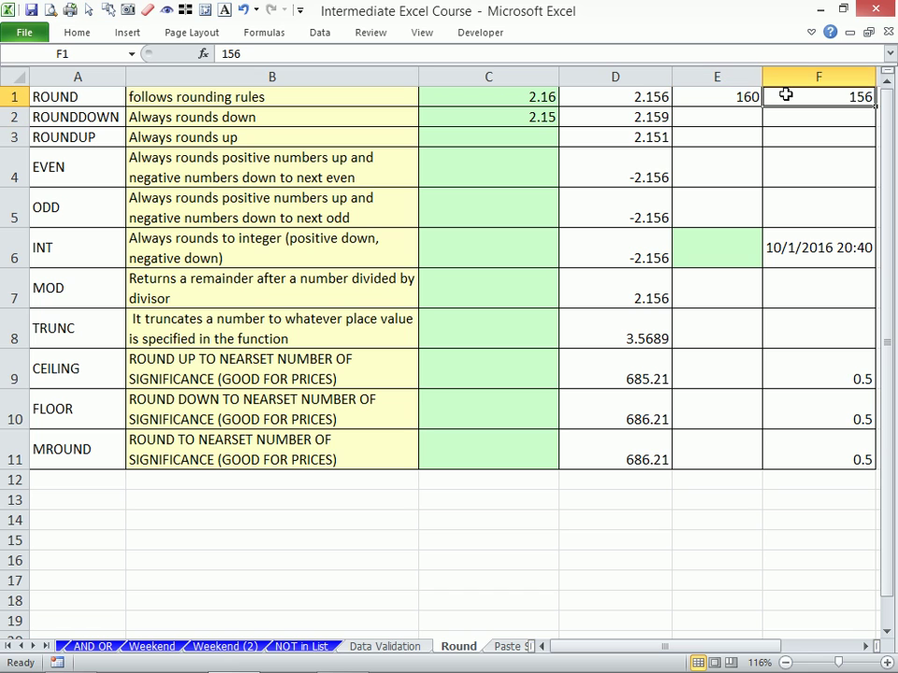
{"action": "left_click", "coordinate": [255, 54]}
{"action": "key", "text": "BackSpace"}
{"action": "type", "text": "4"}
{"action": "key", "text": "Return"}
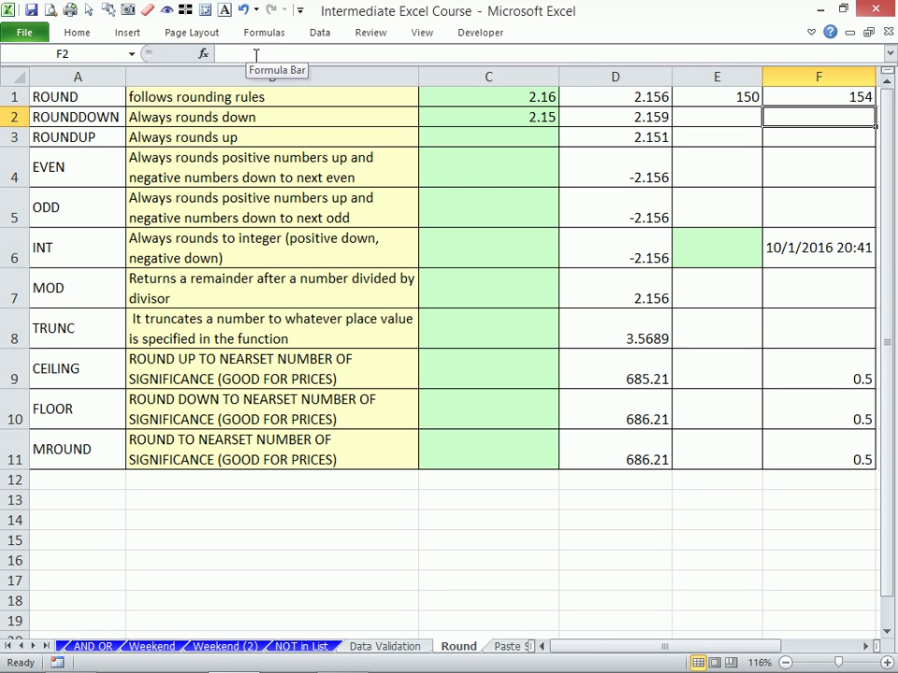
Enter 36 as the significance in F9, F10 and F11, in the CEILING, FLOOR and MROUND rows.
{"action": "key", "text": "Down"}
{"action": "key", "text": "Up"}
{"action": "key", "text": "Up"}
{"action": "key", "text": "Down"}
{"action": "key", "text": "Down"}
{"action": "key", "text": "Down"}
{"action": "key", "text": "Down"}
{"action": "key", "text": "Down"}
{"action": "key", "text": "Down"}
{"action": "key", "text": "Down"}
{"action": "key", "text": "Down"}
{"action": "key", "text": "Down"}
{"action": "key", "text": "Down"}
{"action": "key", "text": "Down"}
{"action": "key", "text": "Down"}
{"action": "key", "text": "Down"}
{"action": "key", "text": "Up"}
{"action": "key", "text": "Up"}
{"action": "key", "text": "Up"}
{"action": "key", "text": "Up"}
{"action": "key", "text": "Up"}
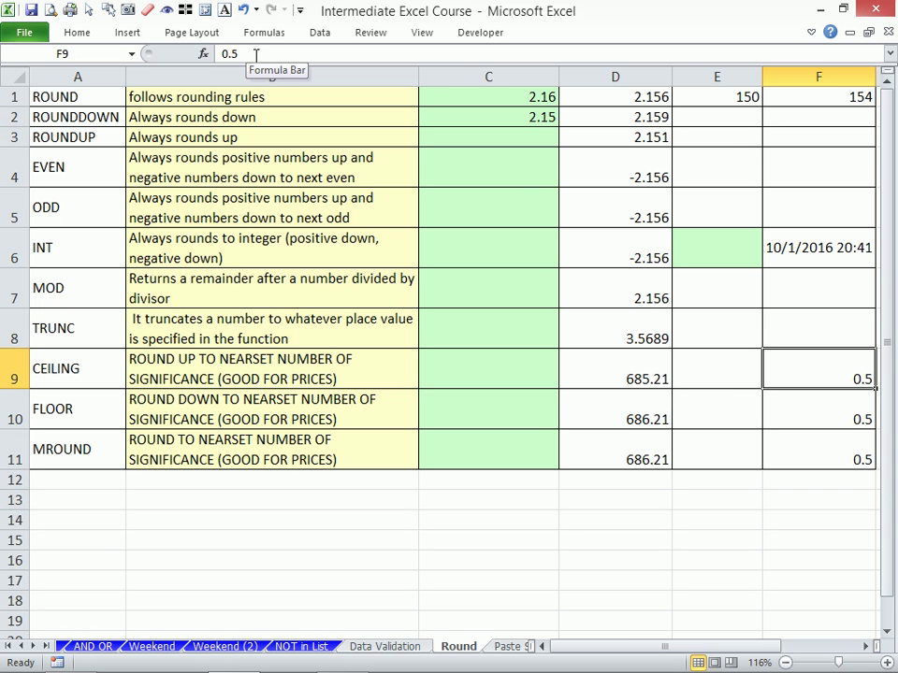
{"action": "type", "text": "36"}
{"action": "key", "text": "Return"}
{"action": "type", "text": "36"}
{"action": "key", "text": "Return"}
{"action": "type", "text": "36"}
{"action": "key", "text": "Return"}
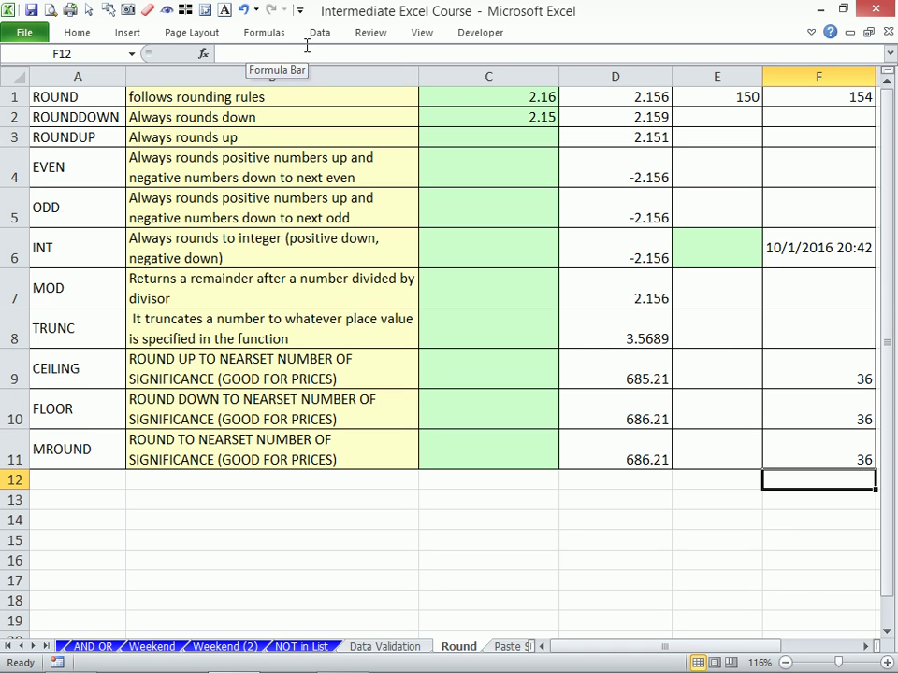
Clear the numbers in D9:D11, in the CEILING, FLOOR and MROUND rows.
{"action": "left_click_drag", "start_coordinate": [615, 368], "coordinate": [620, 440]}
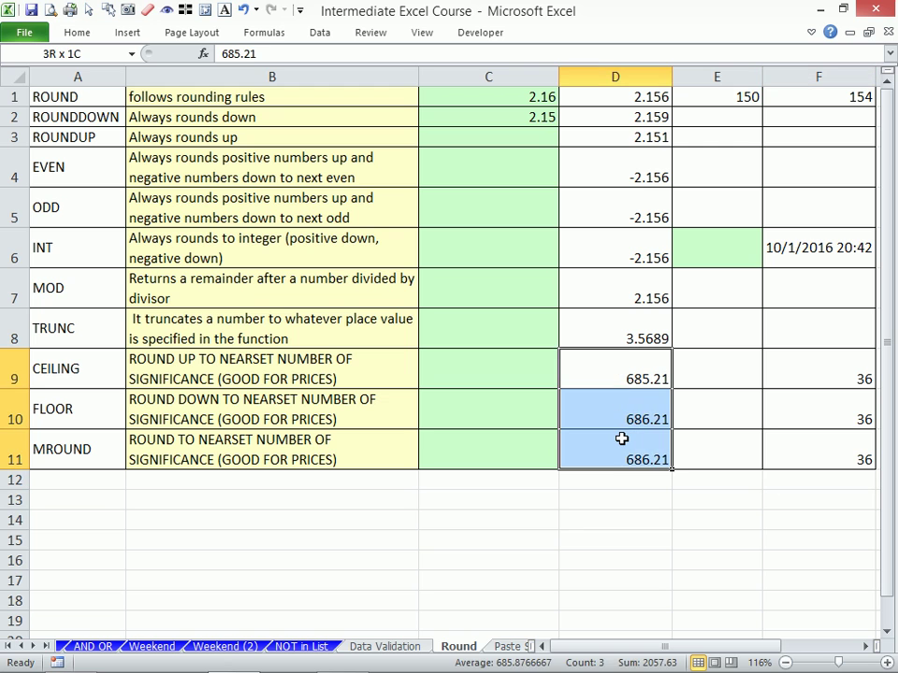
{"action": "key", "text": "Delete"}
{"action": "key", "text": "Right"}
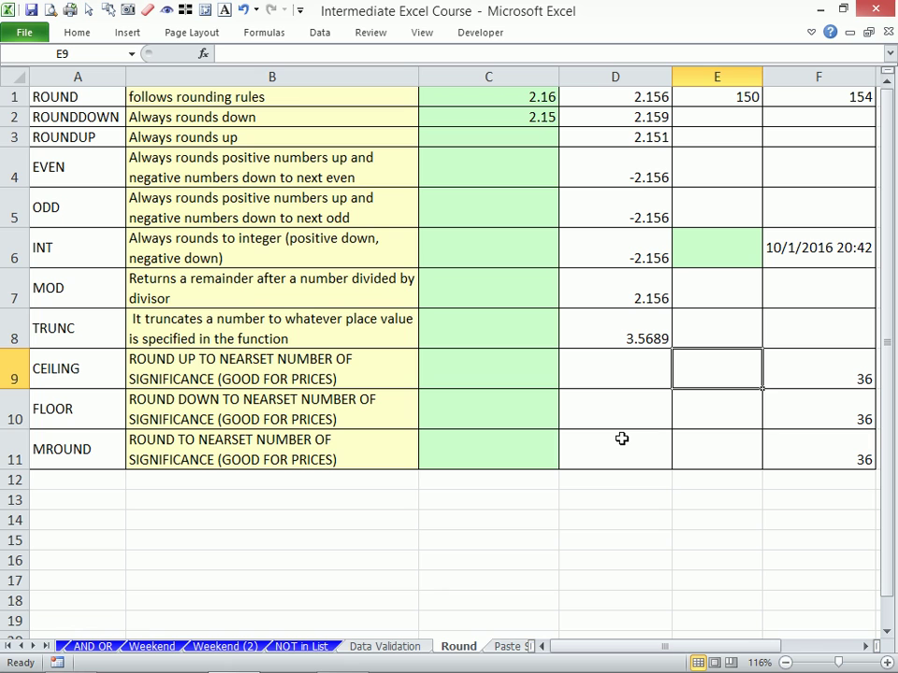
Enter 100 as the number in E9, E10 and E11, beside the significance values.
{"action": "key", "text": "Left"}
{"action": "key", "text": "Right"}
{"action": "type", "text": "100"}
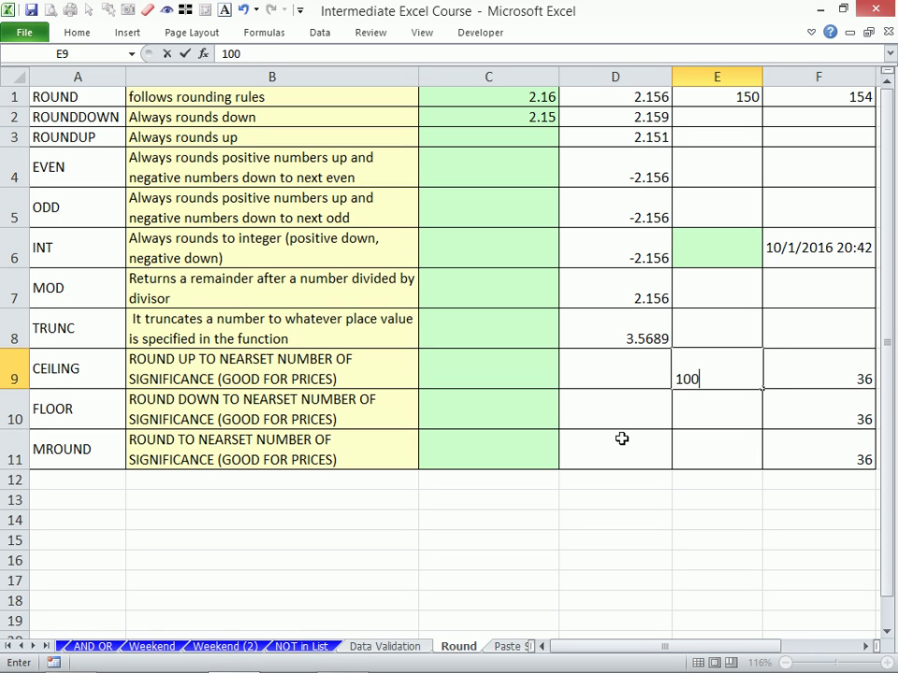
{"action": "key", "text": "Return"}
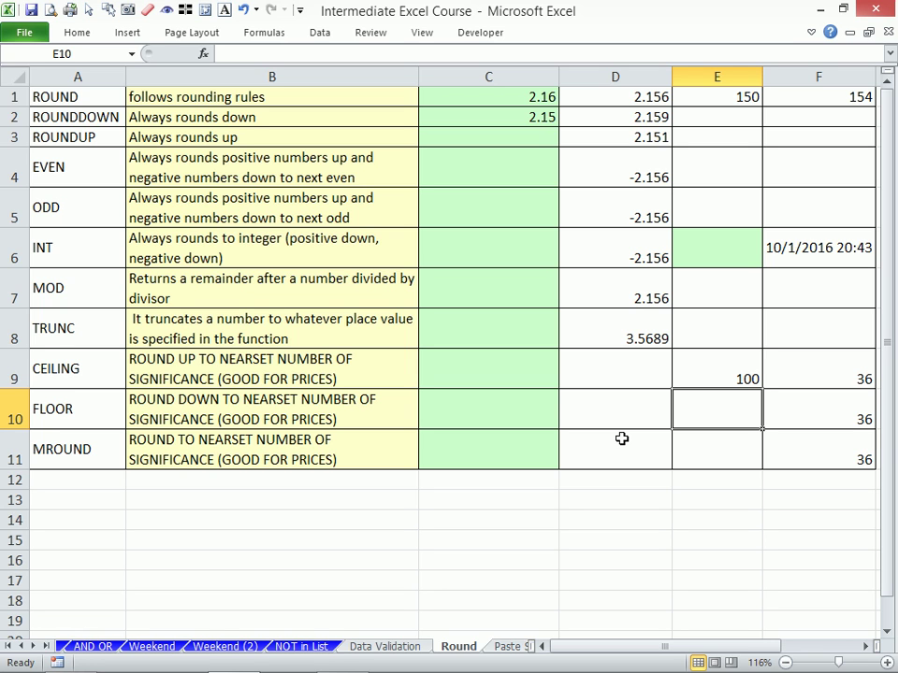
{"action": "type", "text": "100"}
{"action": "key", "text": "Return"}
{"action": "type", "text": "100"}
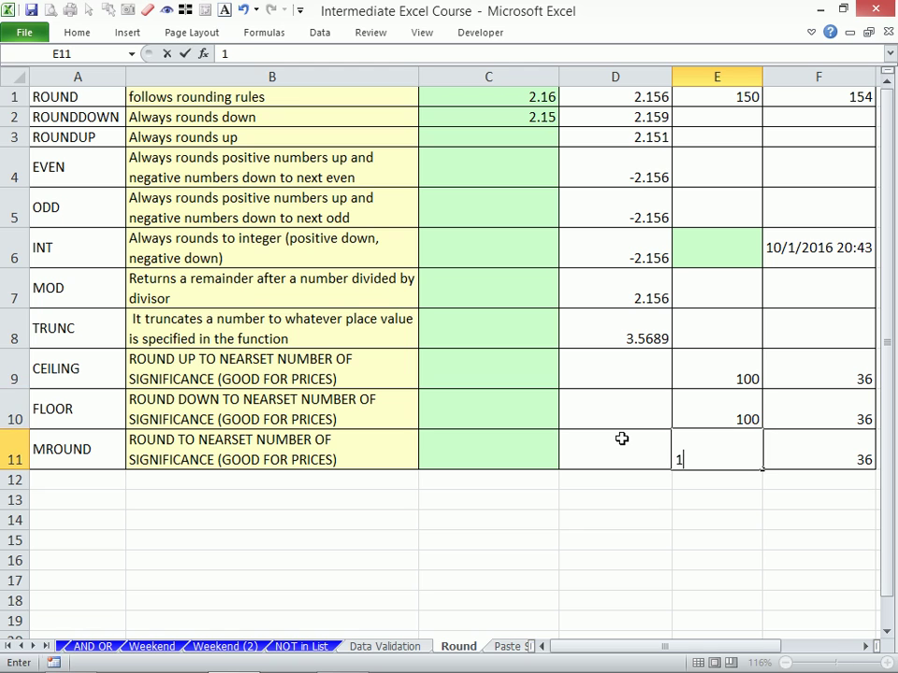
{"action": "key", "text": "Return"}
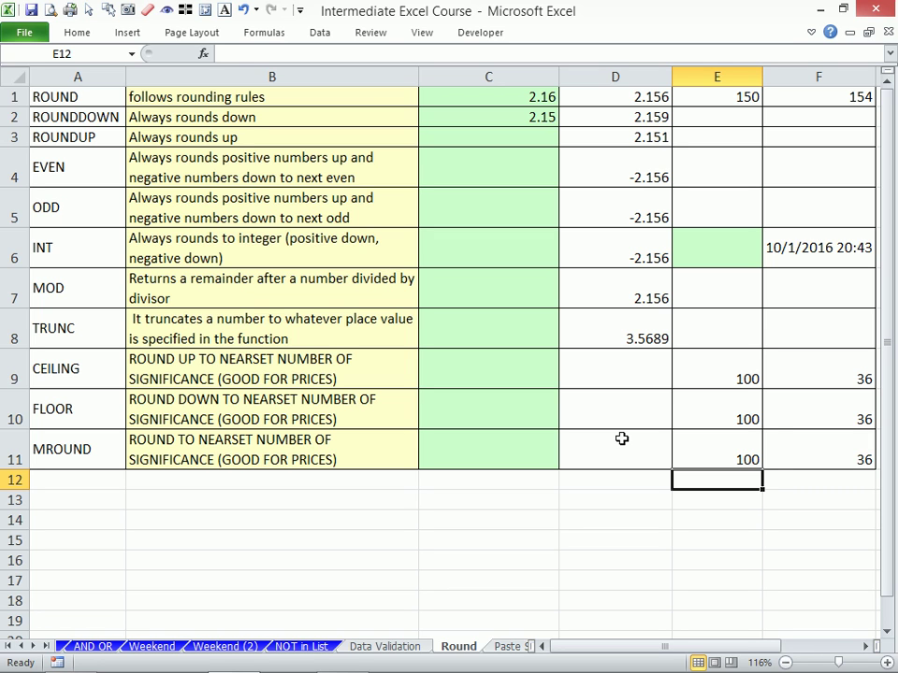
Enter an MROUND formula in C11 that rounds E11 to the nearest multiple of F11.
{"action": "left_click", "coordinate": [621, 439]}
{"action": "key", "text": "Left"}
{"action": "type", "text": "="}
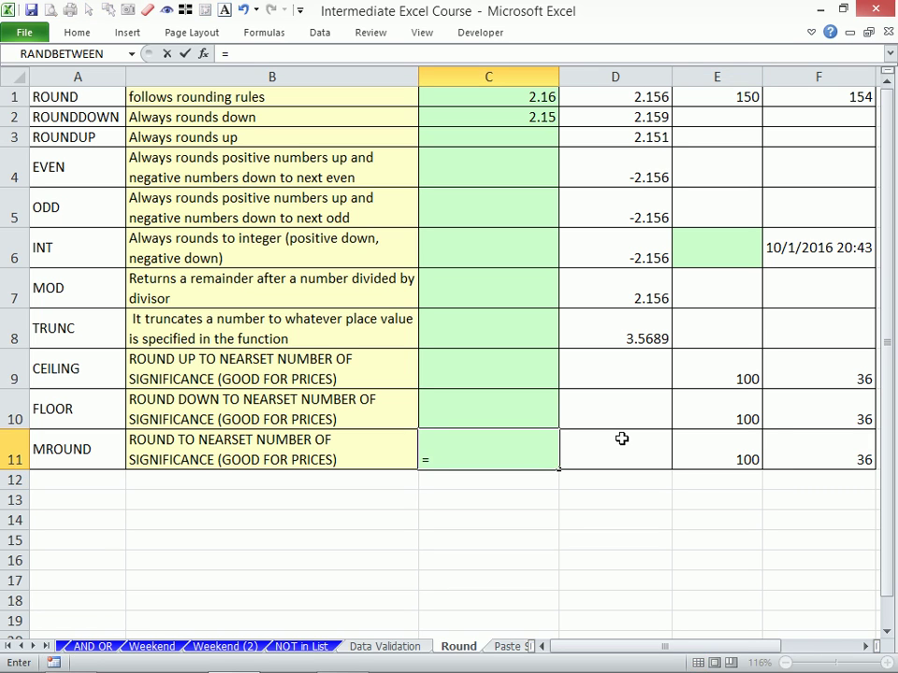
{"action": "type", "text": "mro"}
{"action": "key", "text": "Tab"}
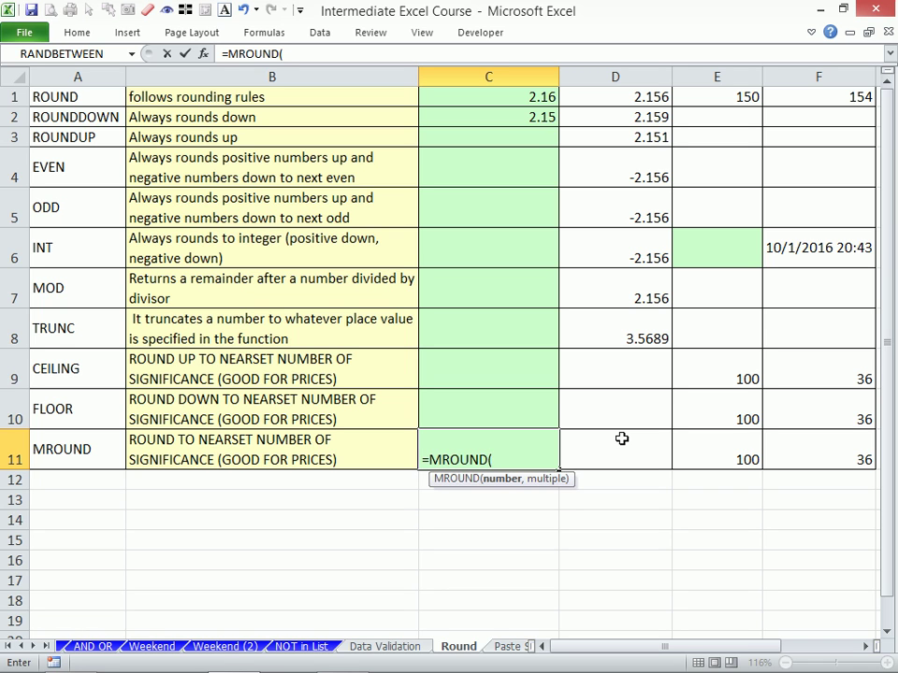
{"action": "key", "text": "Right"}
{"action": "key", "text": "Right"}
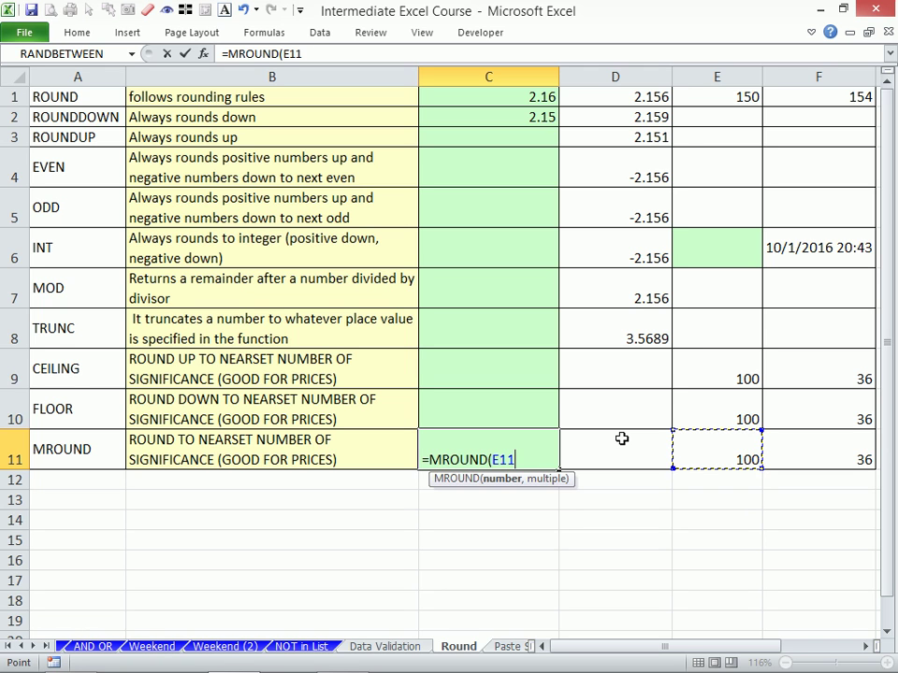
{"action": "type", "text": ","}
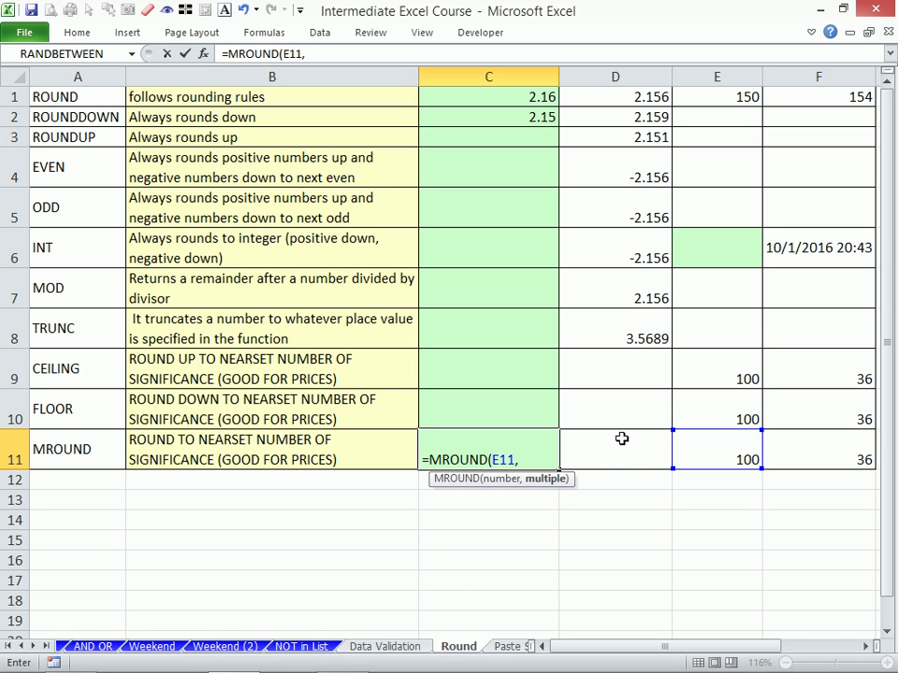
{"action": "key", "text": "Right"}
{"action": "key", "text": "Right"}
{"action": "key", "text": "Right"}
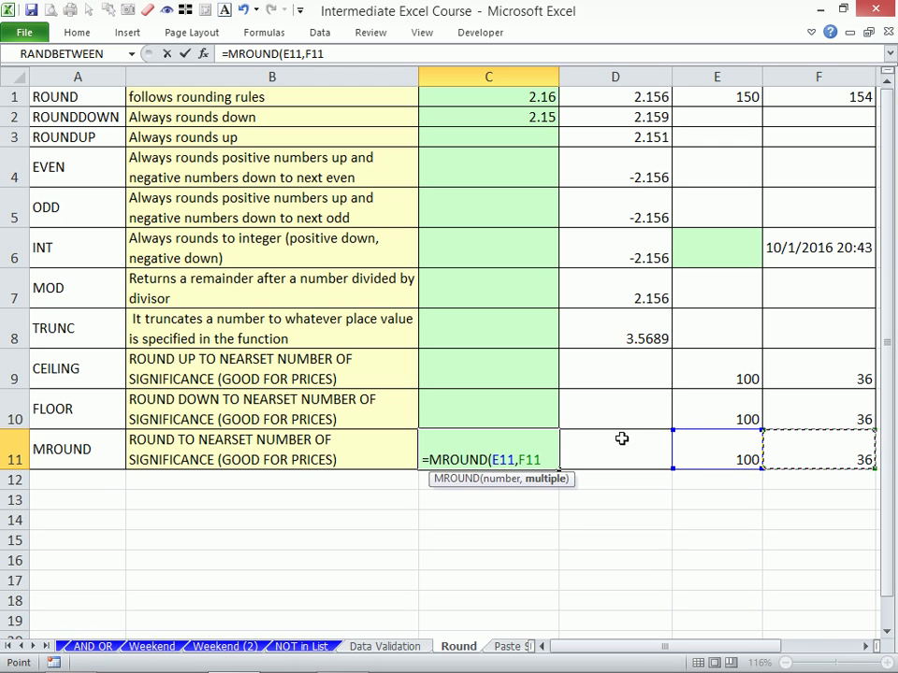
{"action": "key", "text": "Return"}
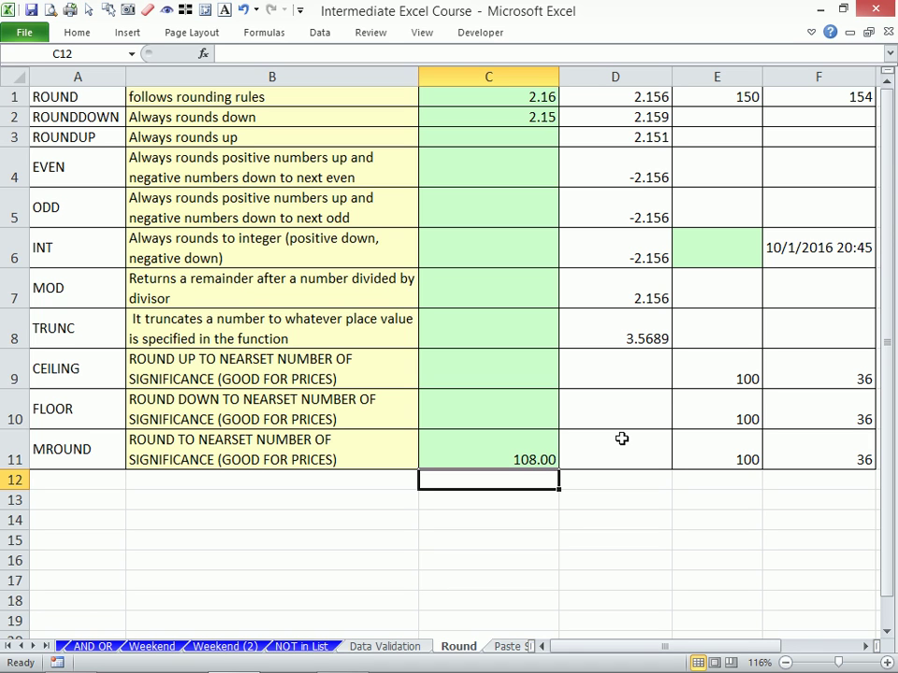
Enter the multiples 72 in E13 and 108 in E14, below the table.
{"action": "left_click", "coordinate": [707, 503]}
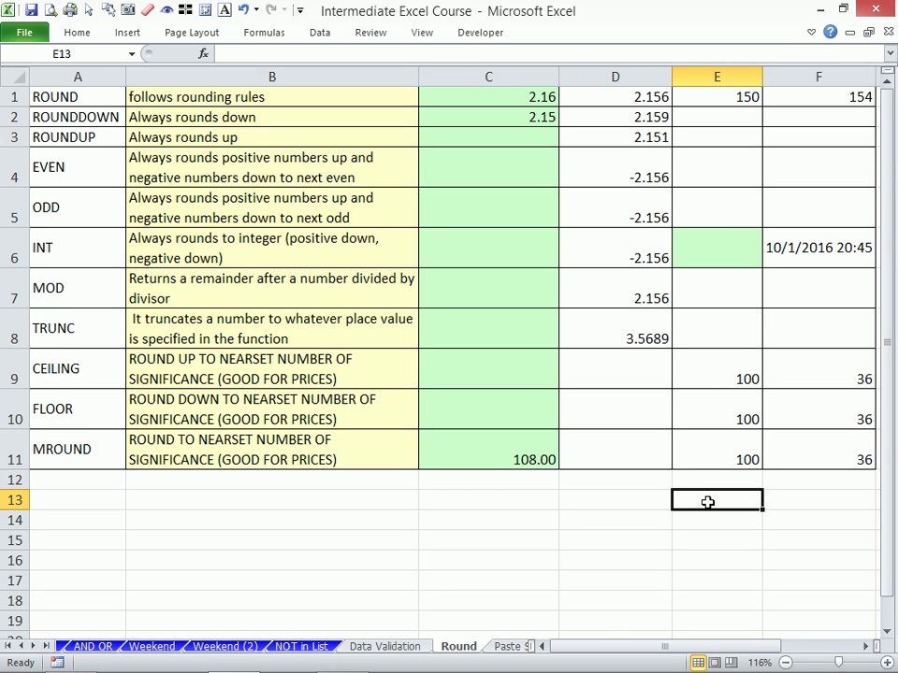
{"action": "type", "text": "7"}
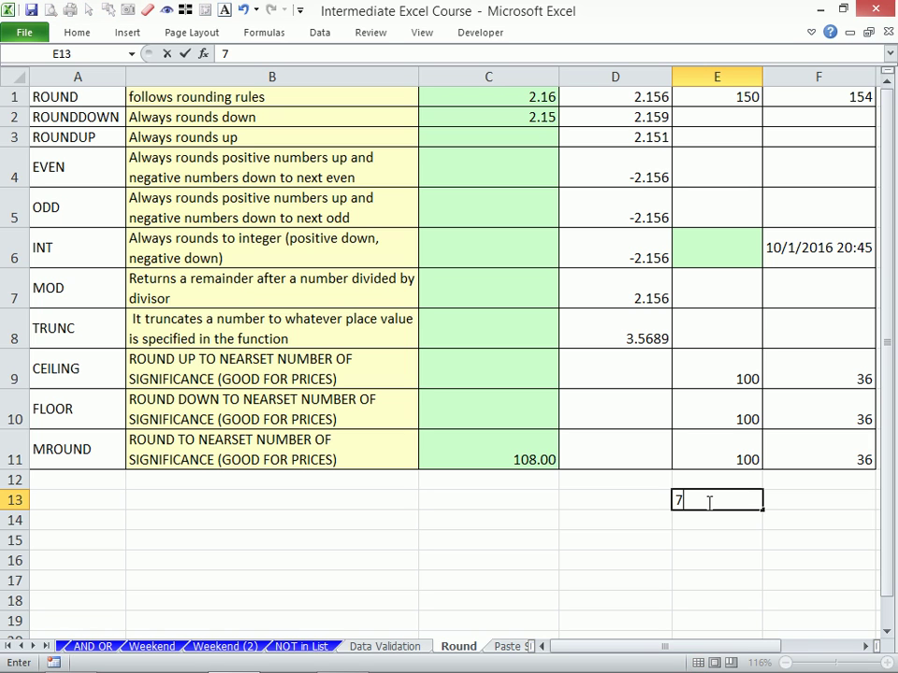
{"action": "type", "text": "2"}
{"action": "key", "text": "Return"}
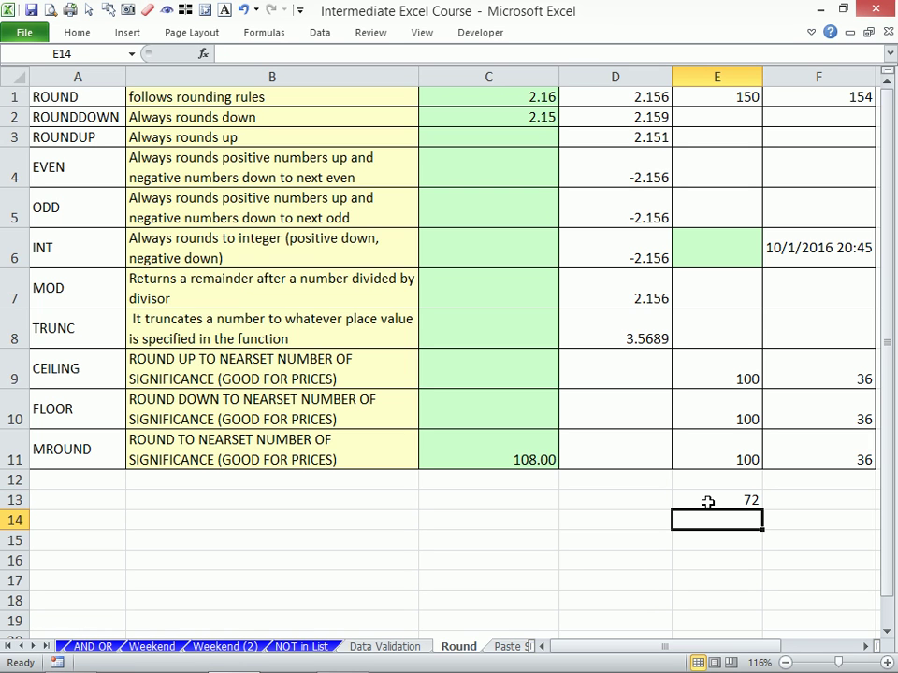
{"action": "type", "text": "108"}
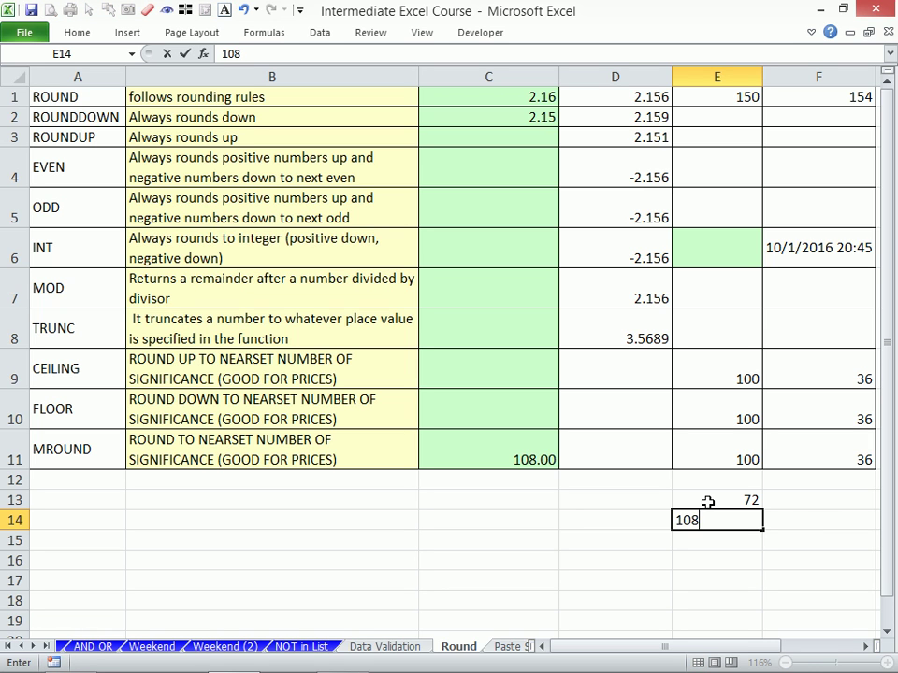
{"action": "key", "text": "Return"}
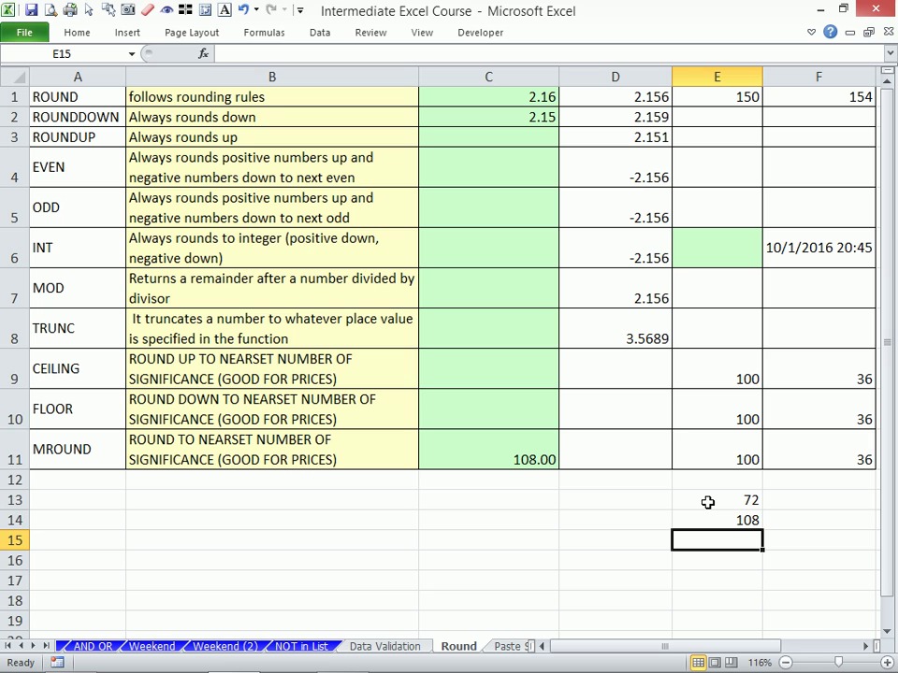
Enter =E14-E11 in E15 to calculate how far the upper multiple lies from the number.
{"action": "type", "text": "="}
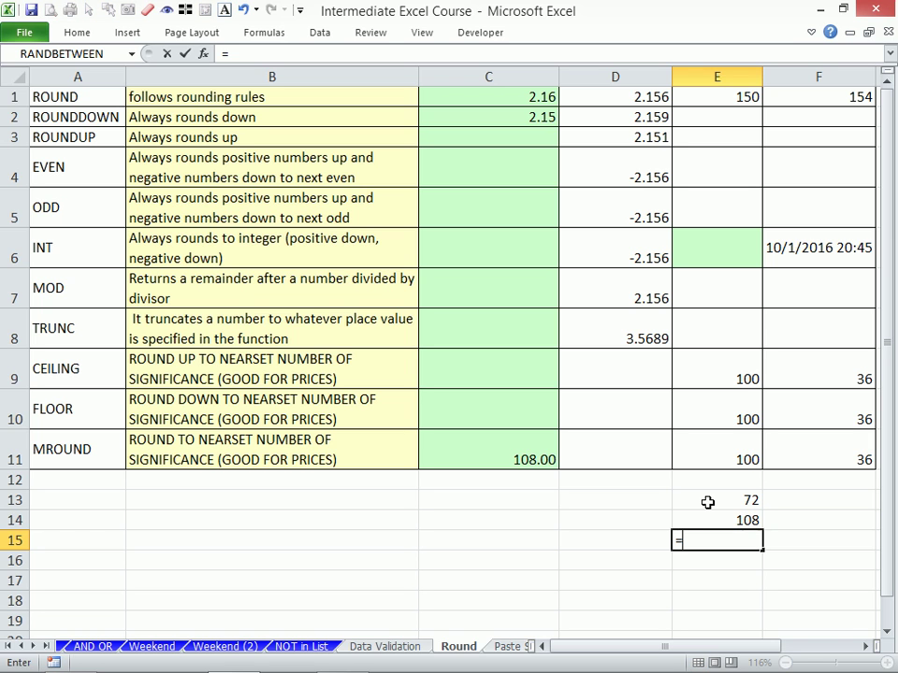
{"action": "key", "text": "Up"}
{"action": "type", "text": "-"}
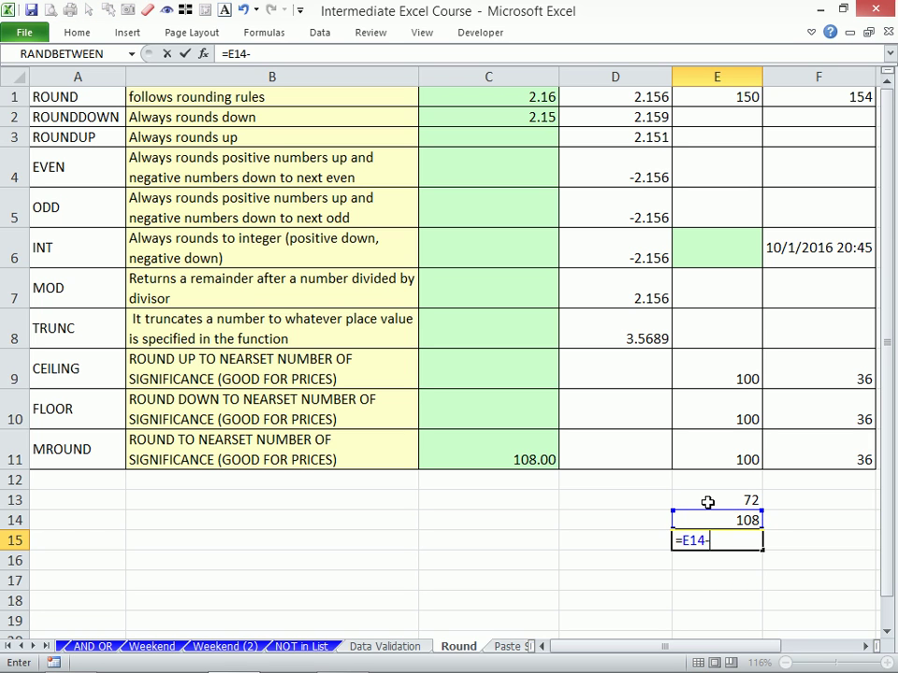
{"action": "key", "text": "Up"}
{"action": "key", "text": "Up"}
{"action": "key", "text": "Up"}
{"action": "key", "text": "Up"}
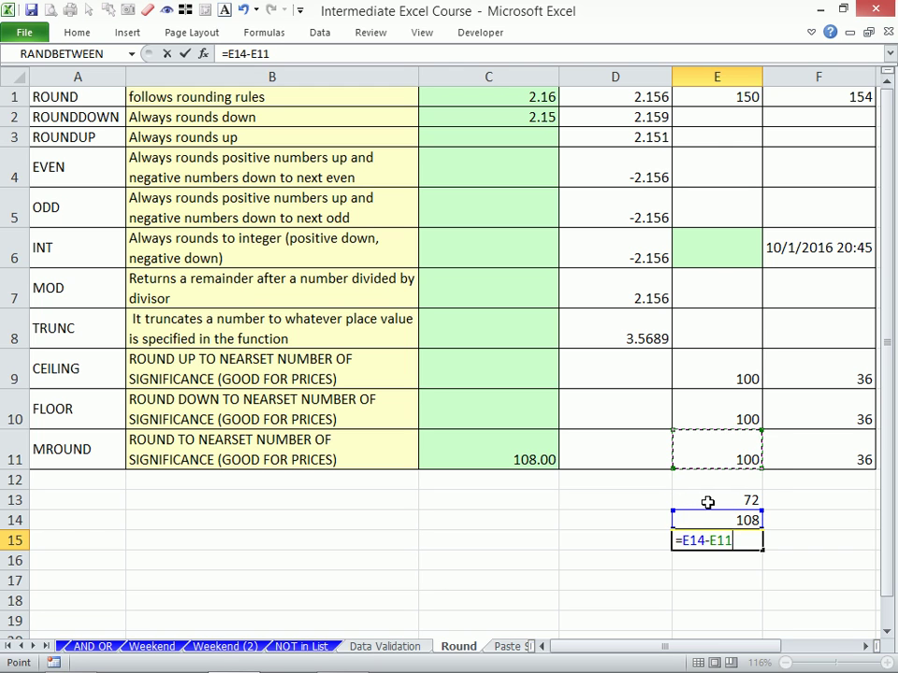
{"action": "key", "text": "Return"}
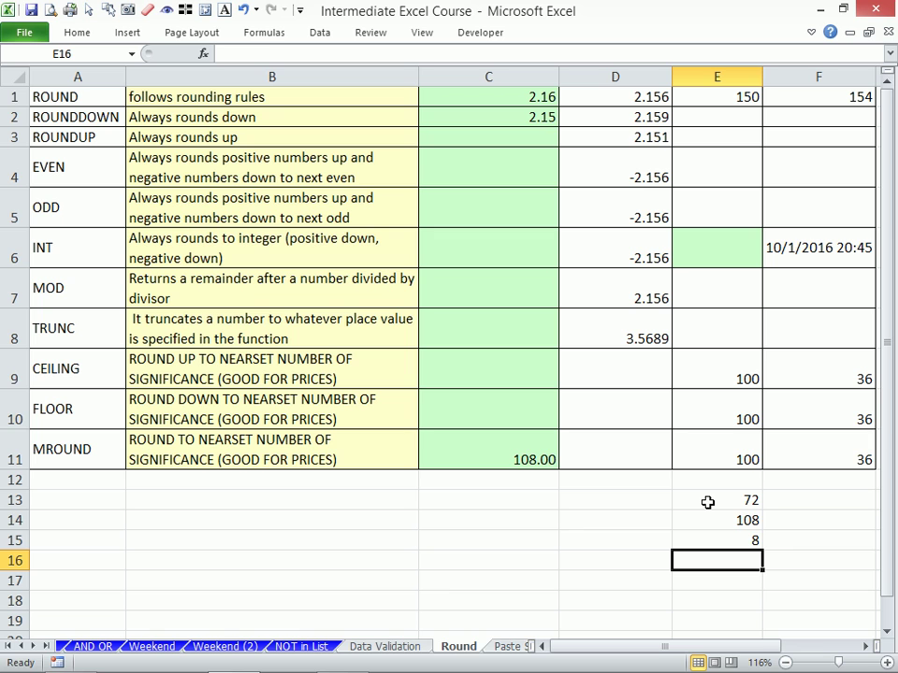
Replace the formula in E15 with =E11-E13 to calculate how far the number lies above the lower multiple.
{"action": "key", "text": "Up"}
{"action": "key", "text": "Delete"}
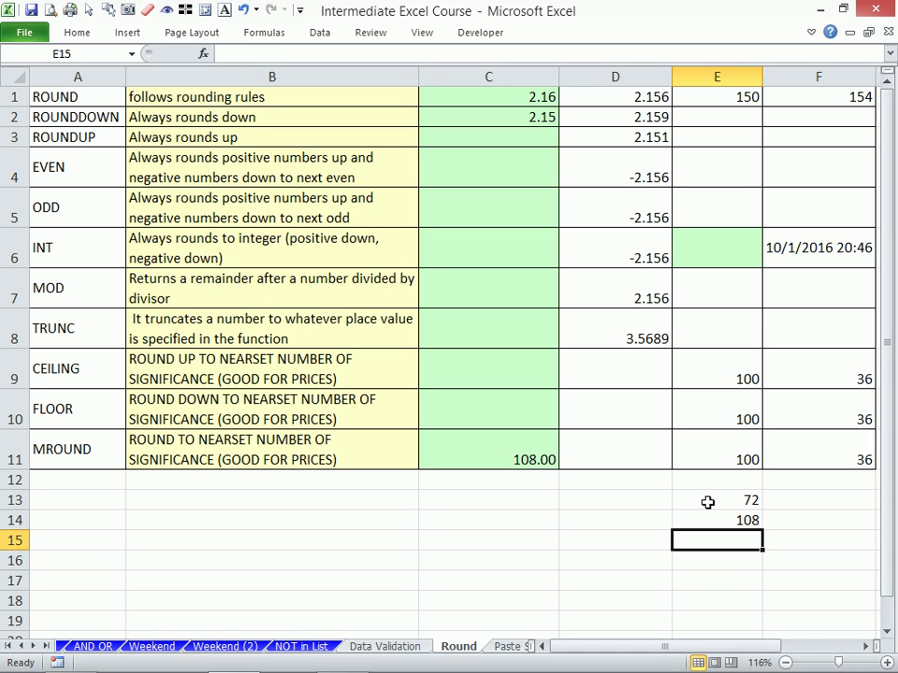
{"action": "type", "text": "="}
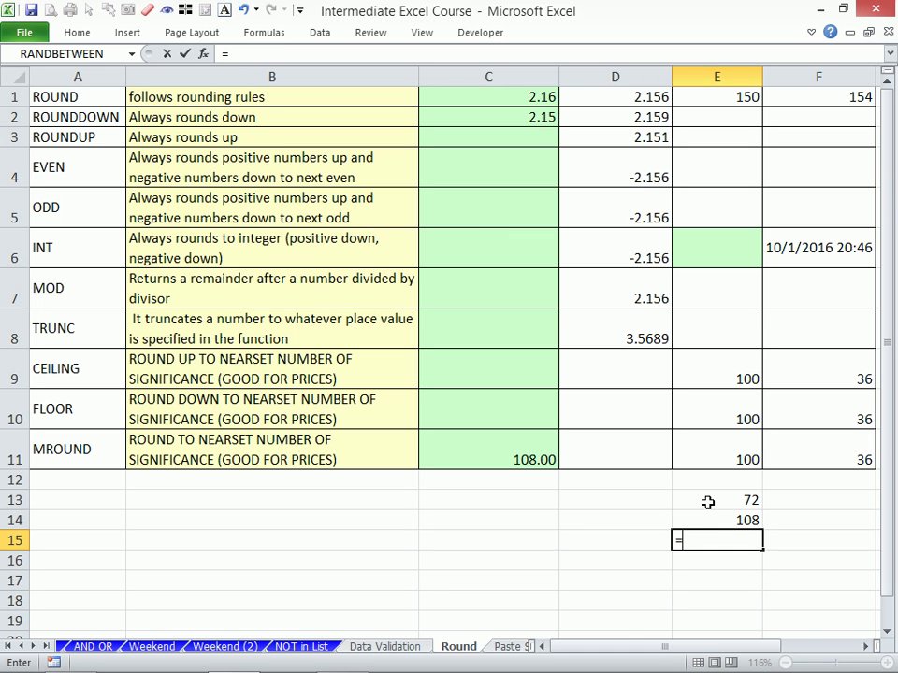
{"action": "key", "text": "Up"}
{"action": "key", "text": "Up"}
{"action": "key", "text": "Up"}
{"action": "key", "text": "Up"}
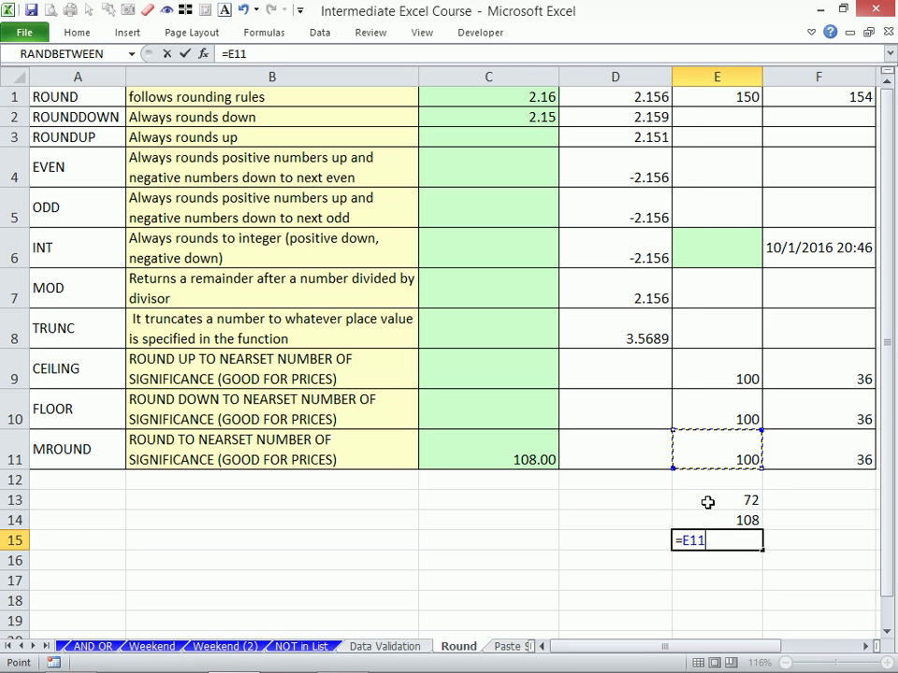
{"action": "type", "text": "-"}
{"action": "key", "text": "Down"}
{"action": "key", "text": "Down"}
{"action": "key", "text": "Up"}
{"action": "key", "text": "Up"}
{"action": "key", "text": "Up"}
{"action": "key", "text": "Up"}
{"action": "key", "text": "Return"}
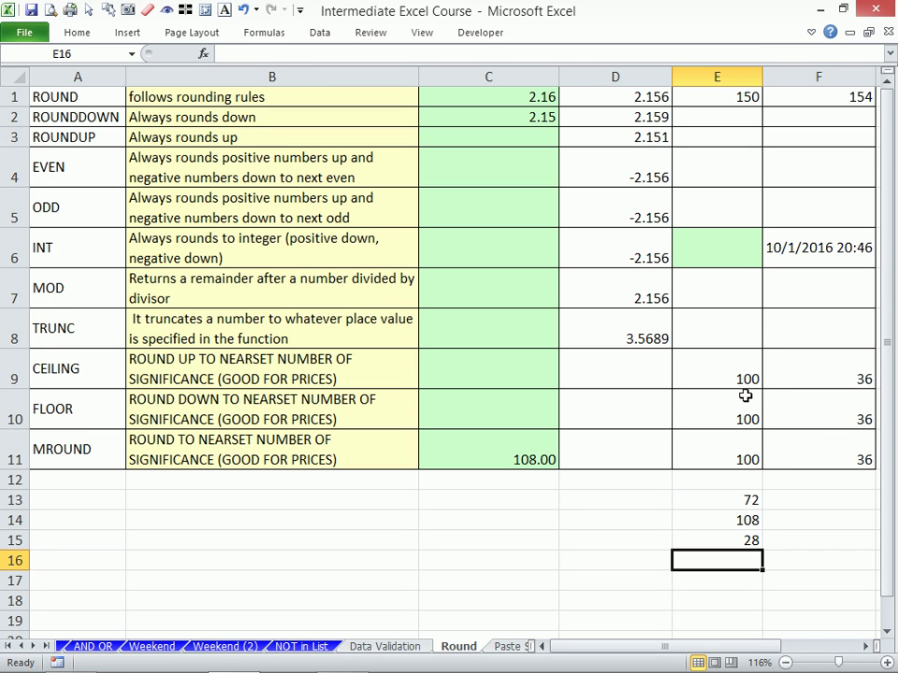
Set the significance in F9, F10 and F11 to 4.
{"action": "left_click", "coordinate": [793, 440]}
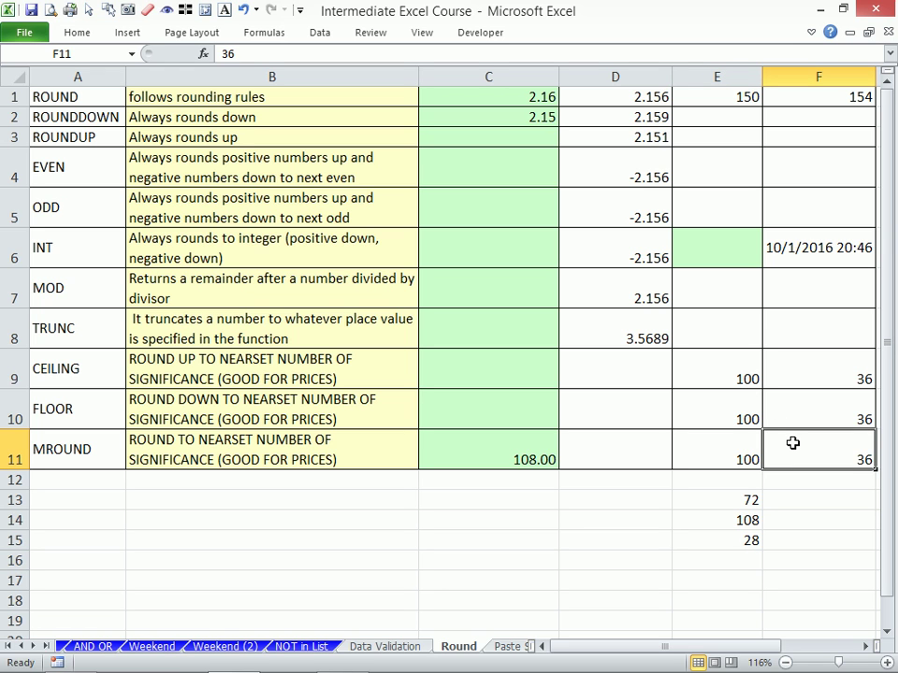
{"action": "type", "text": "3"}
{"action": "left_click", "coordinate": [846, 397]}
{"action": "type", "text": "3"}
{"action": "key", "text": "BackSpace"}
{"action": "type", "text": "4"}
{"action": "key", "text": "Return"}
{"action": "type", "text": "4"}
{"action": "key", "text": "Return"}
{"action": "key", "text": "Up"}
{"action": "key", "text": "Up"}
{"action": "key", "text": "Up"}
{"action": "type", "text": "4"}
{"action": "key", "text": "Return"}
Set the number in E9, E10 and E11 to 11.
{"action": "key", "text": "Up"}
{"action": "key", "text": "Left"}
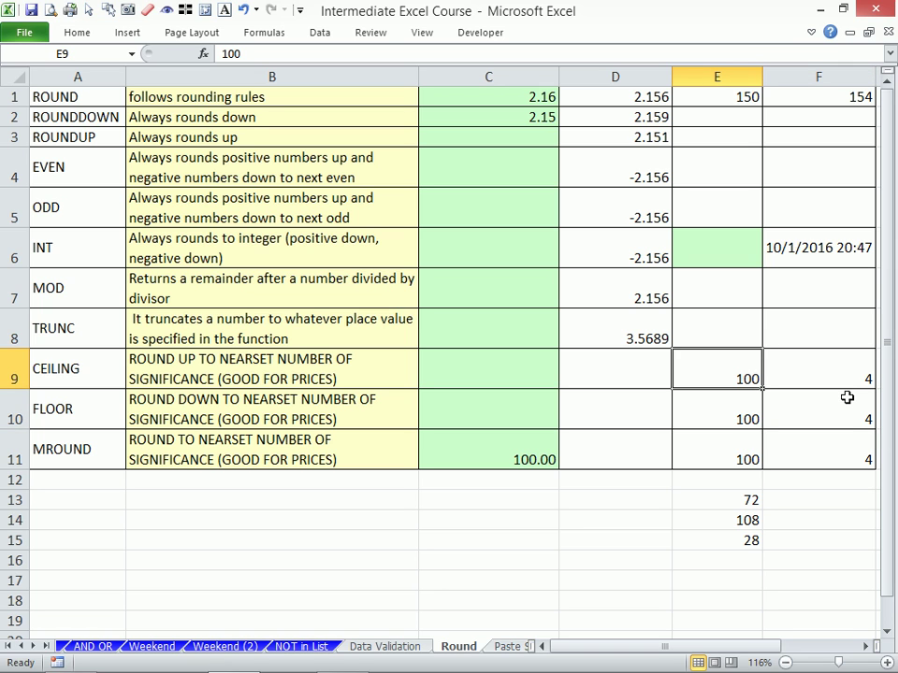
{"action": "type", "text": "11"}
{"action": "key", "text": "Return"}
{"action": "type", "text": "11"}
{"action": "key", "text": "Return"}
{"action": "type", "text": "11"}
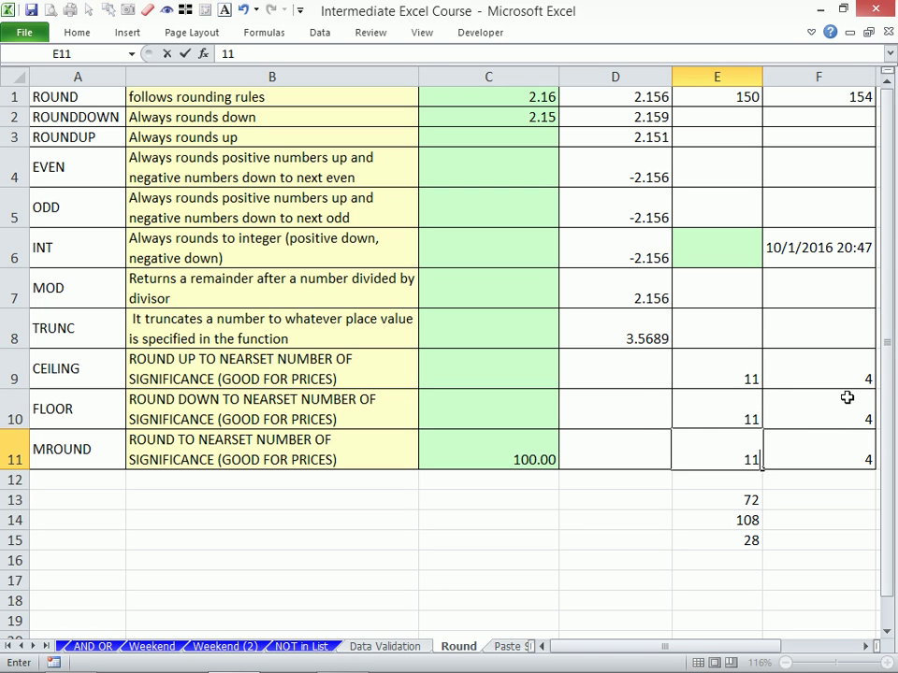
{"action": "key", "text": "Return"}
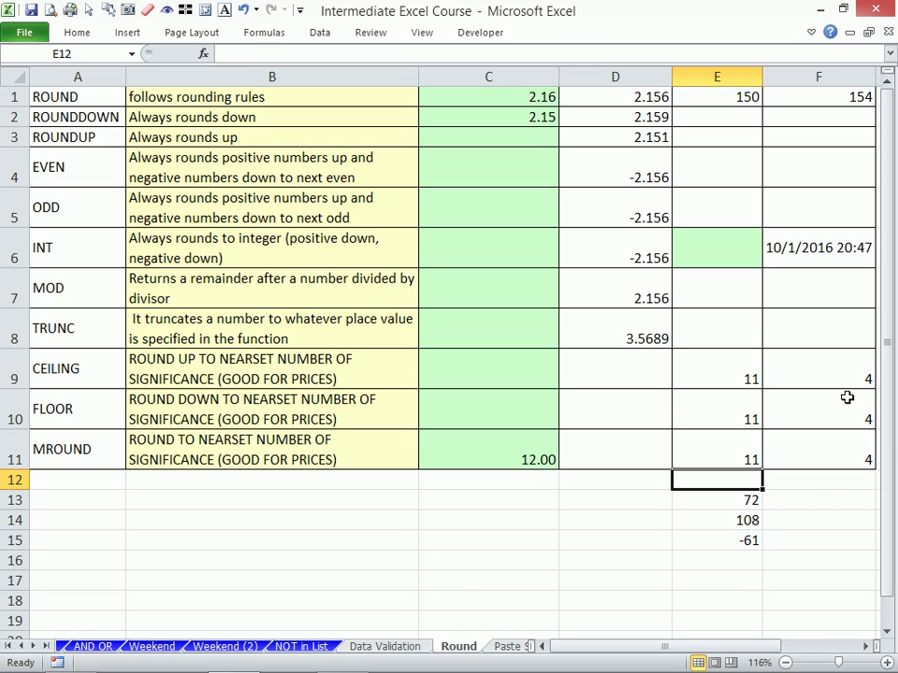
Change the MROUND number in E11 to 10 to test a value midway between two multiples of 4.
{"action": "key", "text": "Up"}
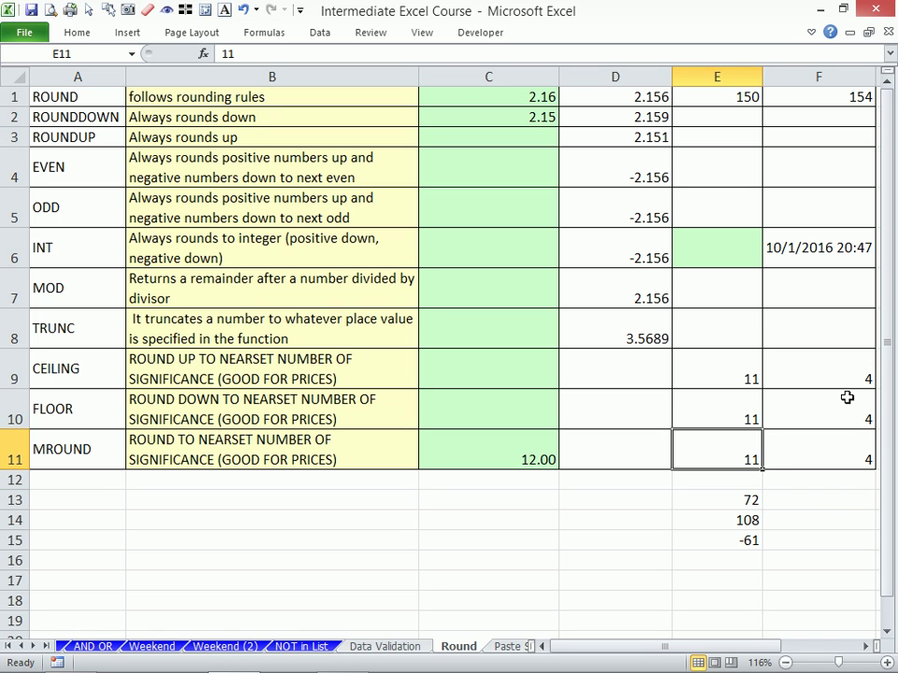
{"action": "type", "text": "10"}
{"action": "key", "text": "Return"}
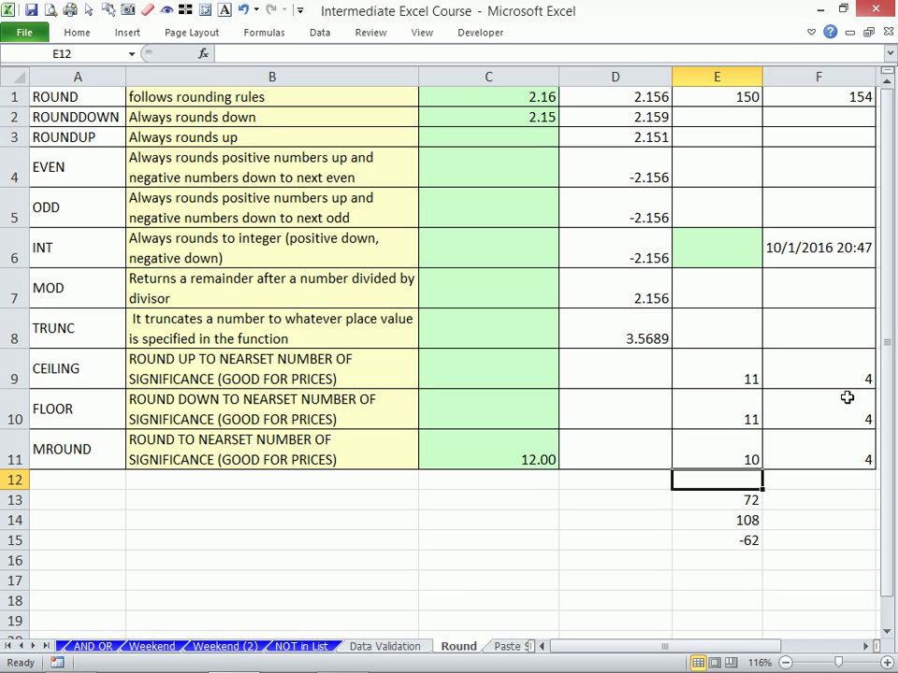
Change the MROUND number in E11 to 9.
{"action": "key", "text": "Up"}
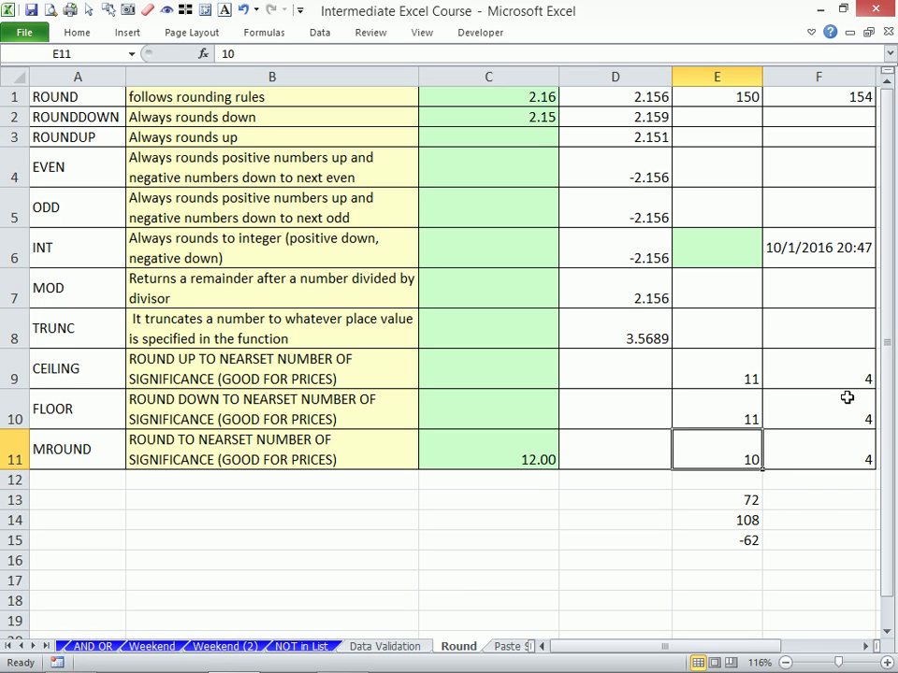
{"action": "type", "text": "11"}
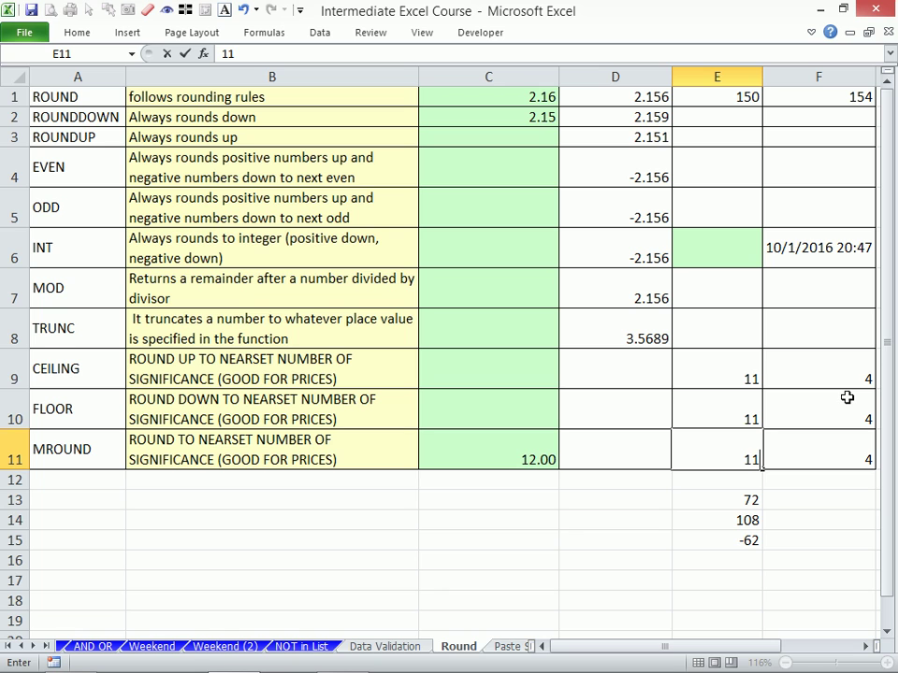
{"action": "key", "text": "BackSpace"}
{"action": "key", "text": "BackSpace"}
{"action": "type", "text": "9"}
{"action": "key", "text": "Return"}
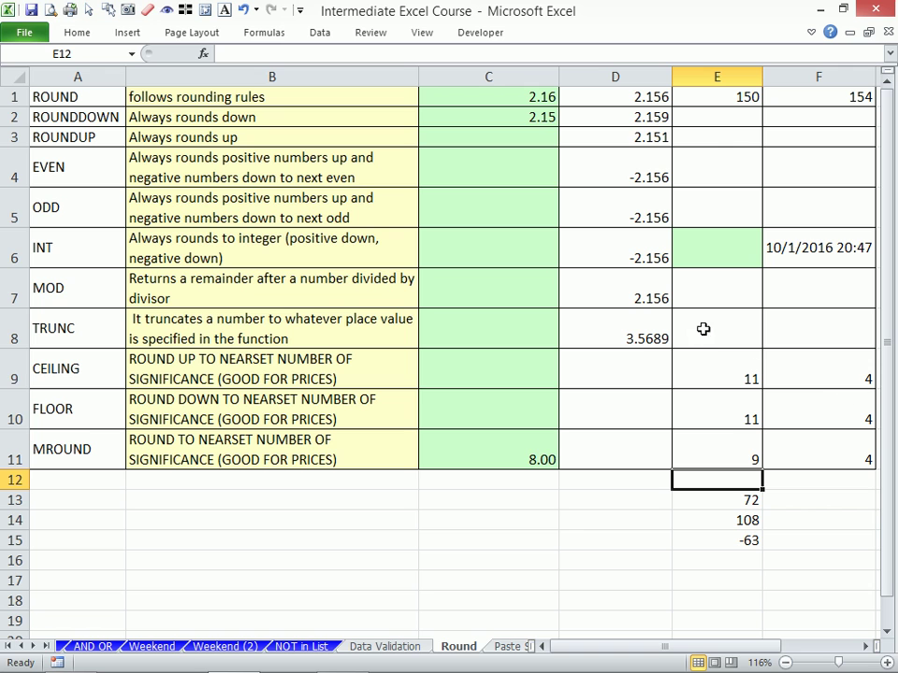
Enter =FLOOR(E9,F9) in C9 to round the number down to the nearest multiple of the significance.
{"action": "left_click", "coordinate": [690, 358]}
{"action": "left_click", "coordinate": [516, 353]}
{"action": "type", "text": "=flot"}
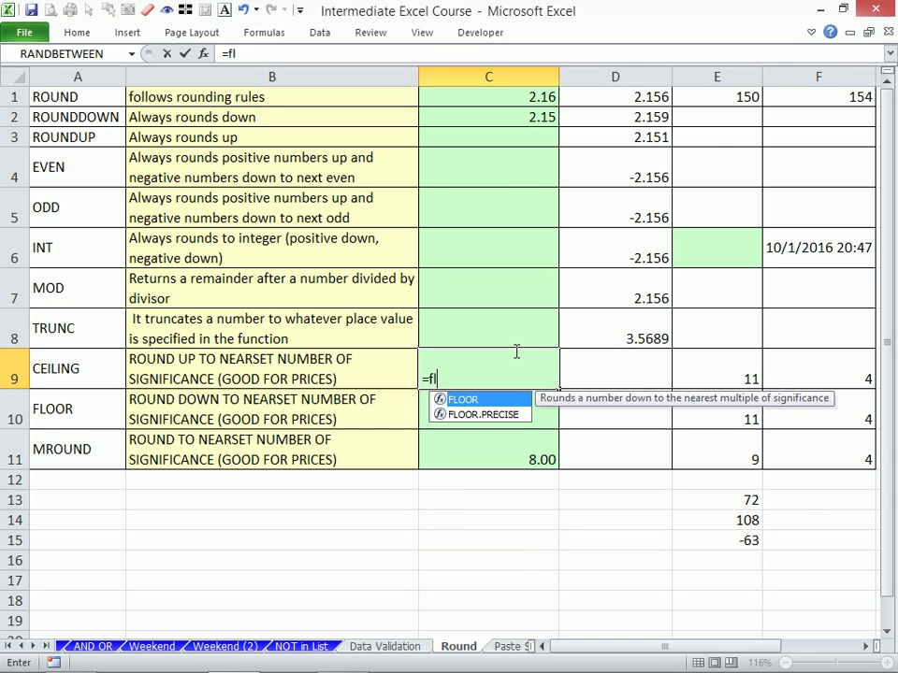
{"action": "key", "text": "BackSpace"}
{"action": "key", "text": "Tab"}
{"action": "key", "text": "Right"}
{"action": "key", "text": "Right"}
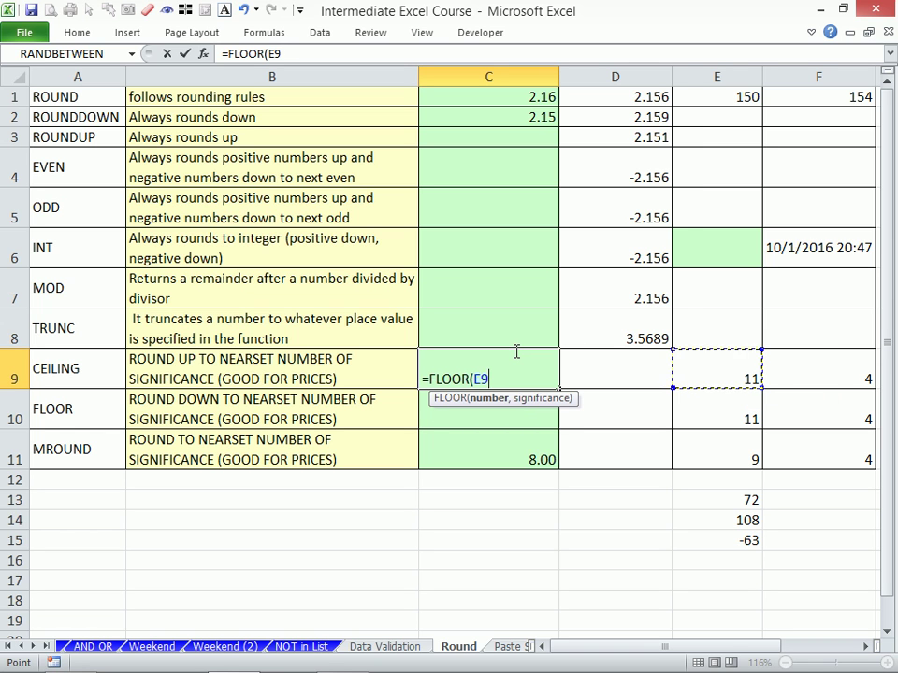
{"action": "type", "text": ","}
{"action": "key", "text": "Right"}
{"action": "key", "text": "Right"}
{"action": "key", "text": "Right"}
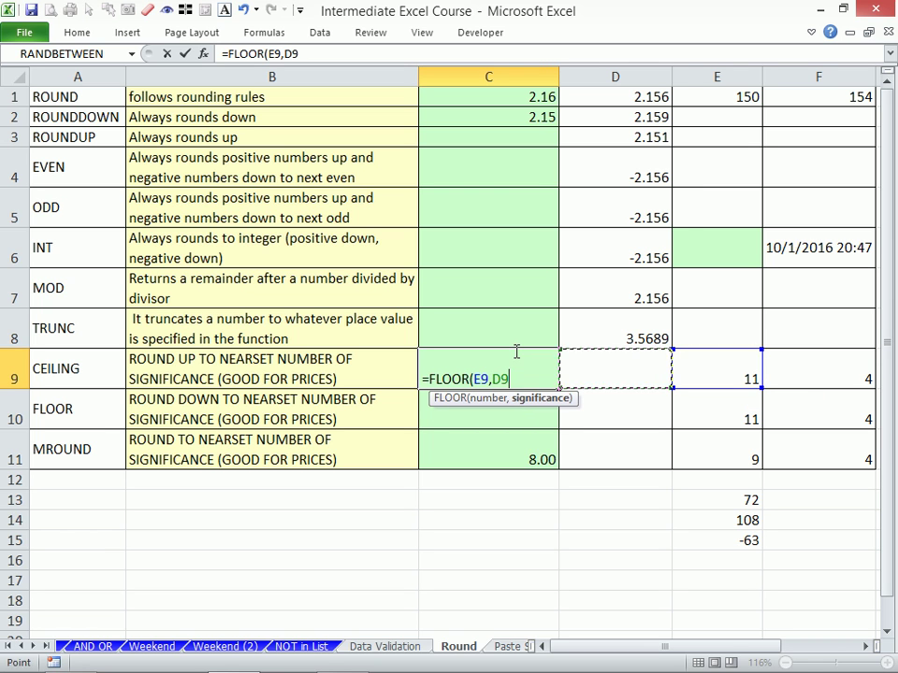
{"action": "type", "text": ")"}
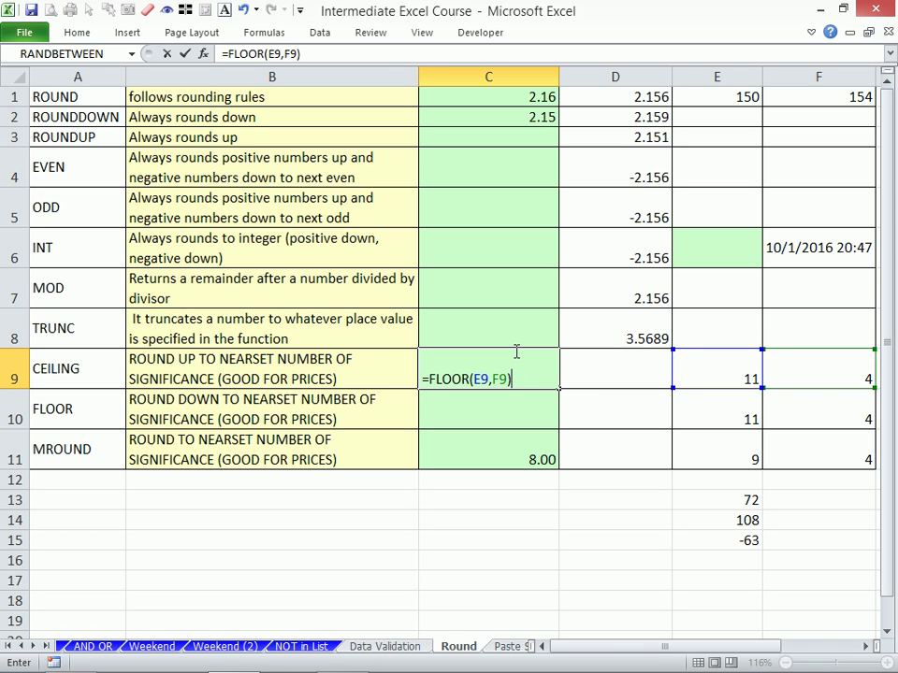
{"action": "key", "text": "Return"}
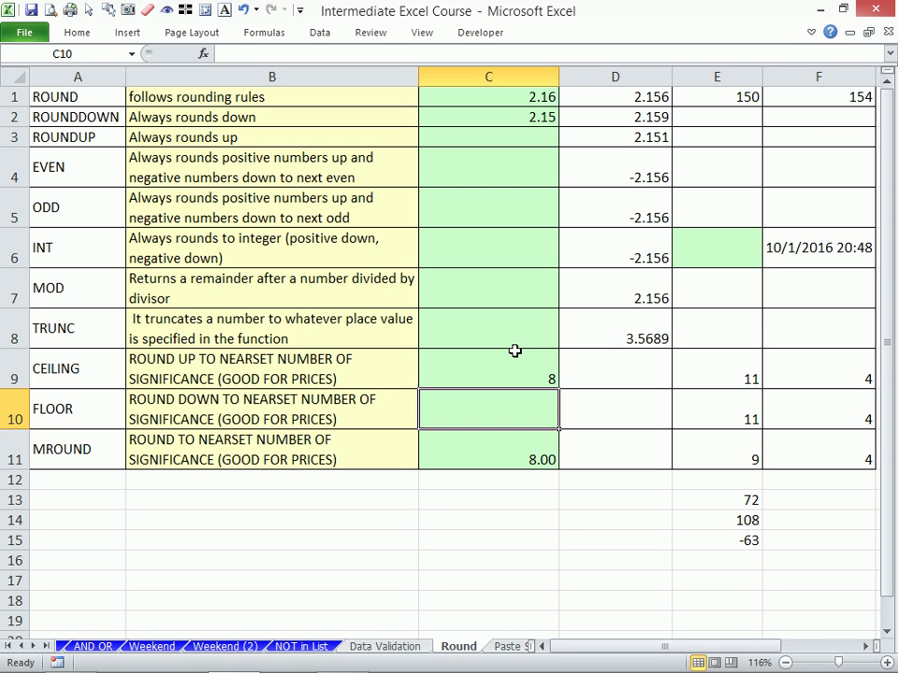
Move the FLOOR formula from C9 to C10 and restore C9's green formatting by filling down from blank C8.
{"action": "left_click", "coordinate": [514, 353]}
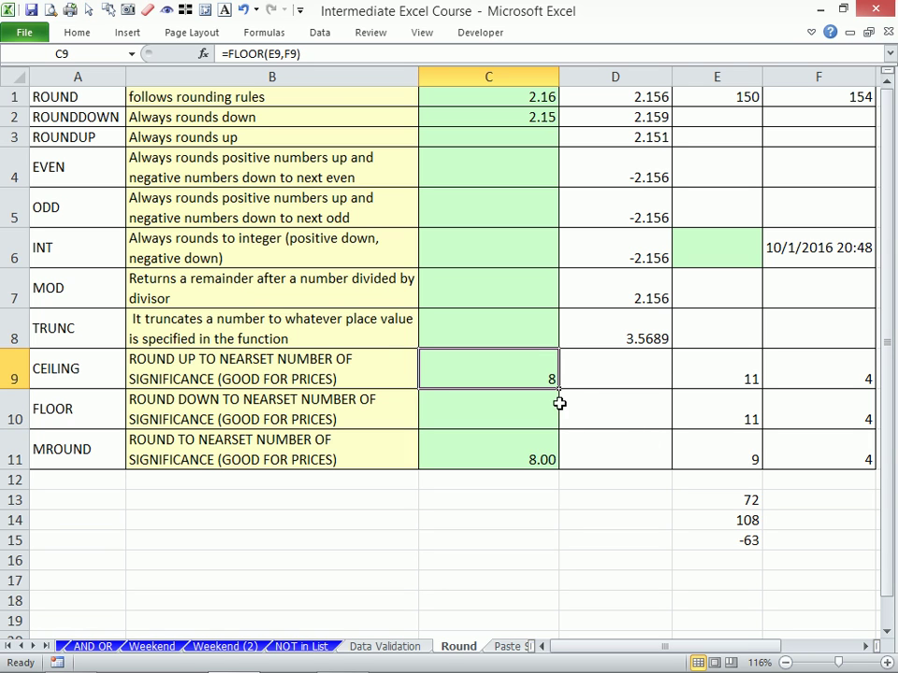
{"action": "left_click_drag", "start_coordinate": [538, 387], "coordinate": [537, 420]}
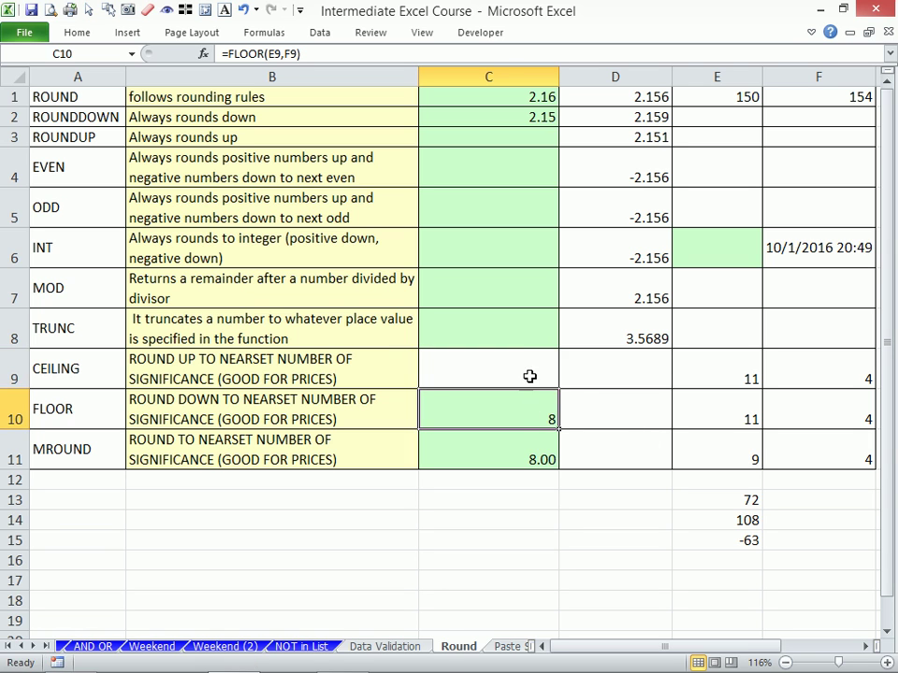
{"action": "left_click", "coordinate": [521, 324]}
{"action": "left_click_drag", "start_coordinate": [557, 351], "coordinate": [551, 379]}
{"action": "left_click", "coordinate": [537, 407]}
{"action": "double_click", "coordinate": [537, 407]}
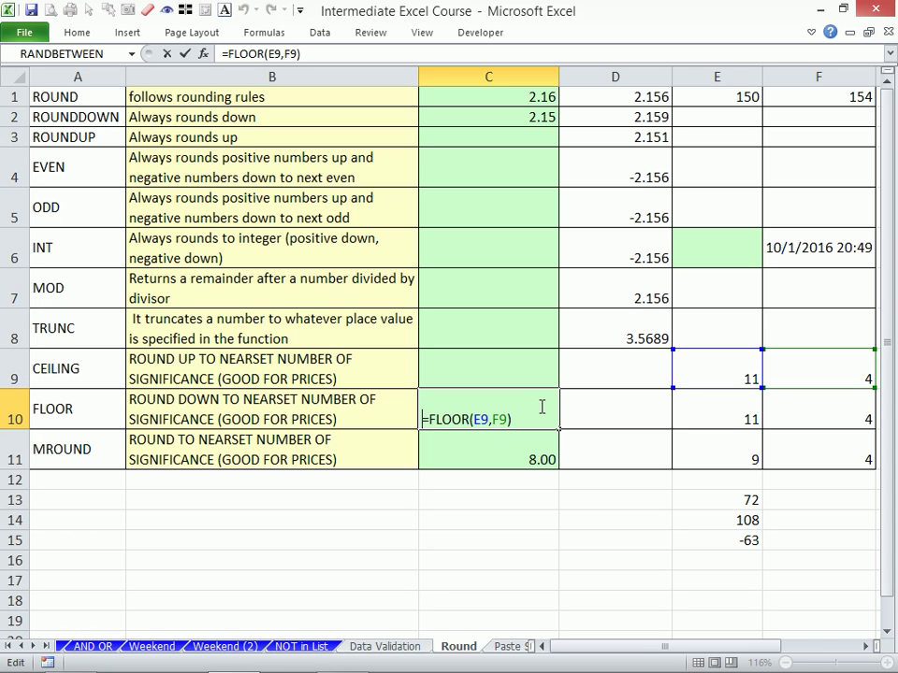
{"action": "key", "text": "ctrl+Return"}
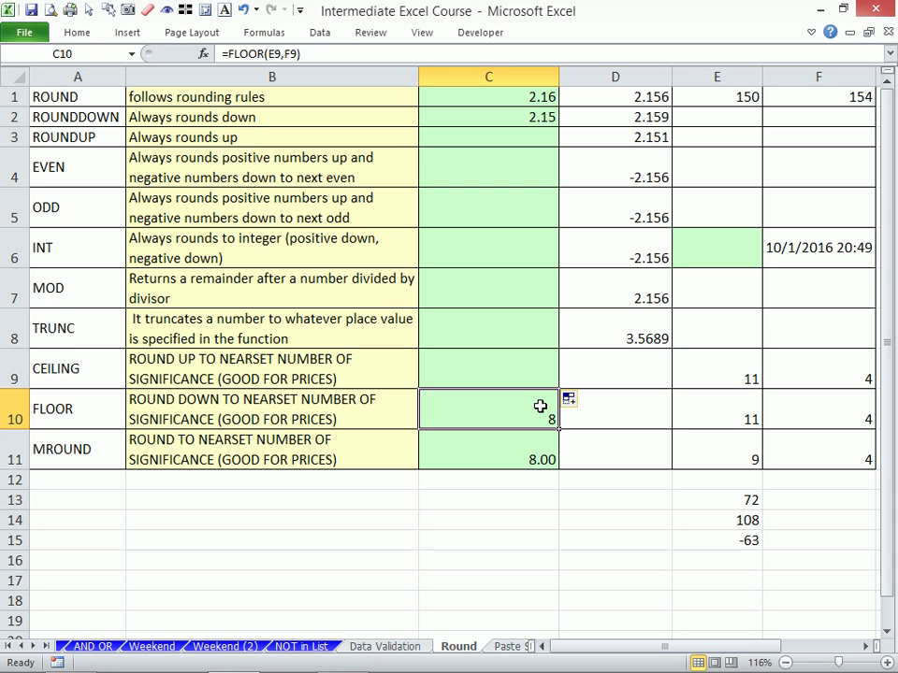
Set the CEILING number in E9 to 9.
{"action": "left_click", "coordinate": [701, 368]}
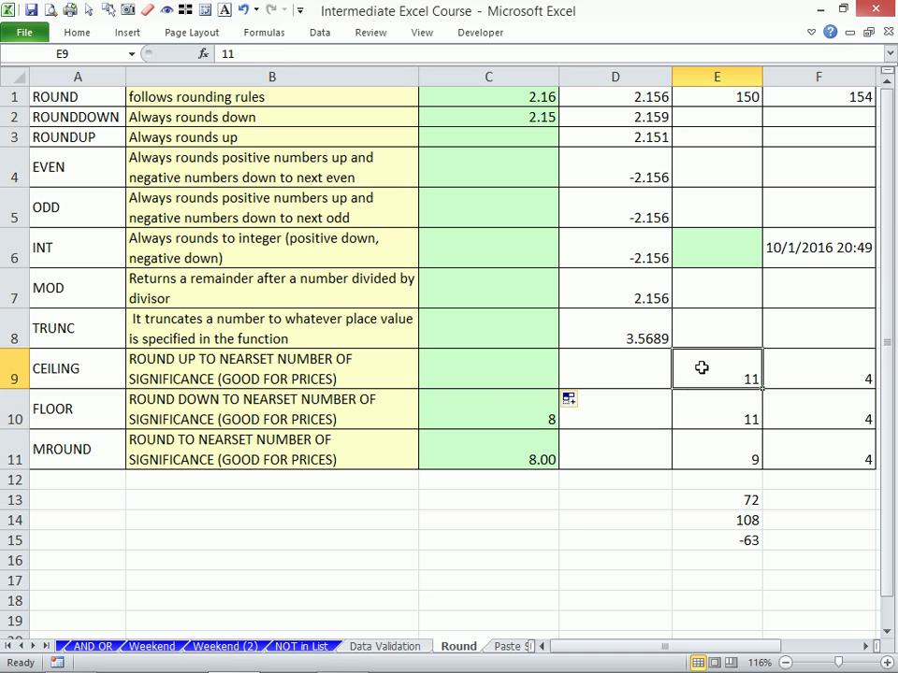
{"action": "type", "text": "9"}
{"action": "key", "text": "Return"}
Enter a CEILING formula in C9 that rounds E9 up to the nearest multiple of F9.
{"action": "key", "text": "Up"}
{"action": "key", "text": "Left"}
{"action": "key", "text": "Left"}
{"action": "type", "text": "=cei"}
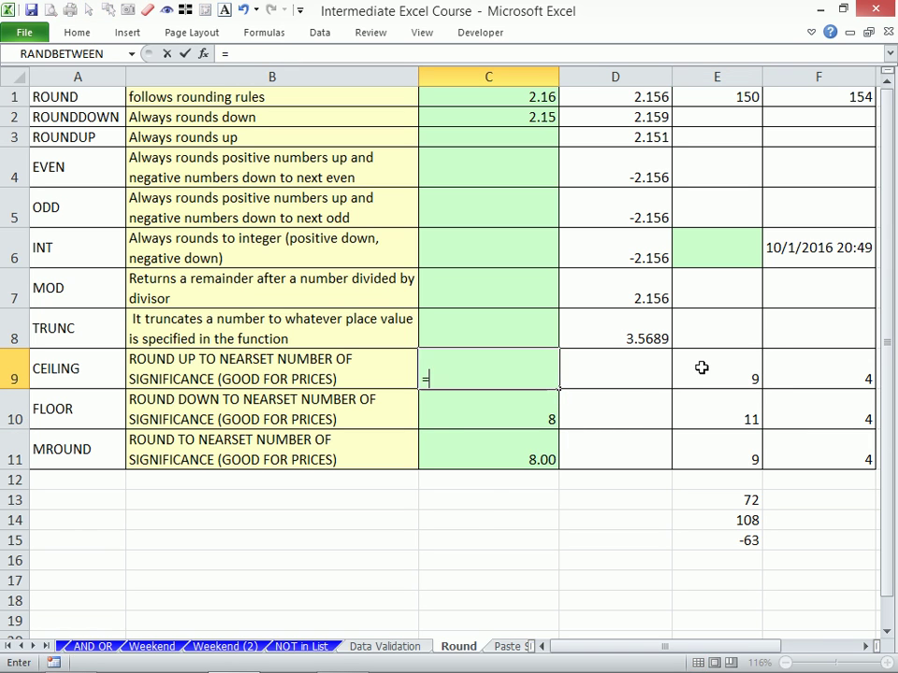
{"action": "key", "text": "Tab"}
{"action": "key", "text": "Right"}
{"action": "key", "text": "Right"}
{"action": "type", "text": ","}
{"action": "key", "text": "Right"}
{"action": "key", "text": "Right"}
{"action": "key", "text": "Right"}
{"action": "key", "text": "Return"}
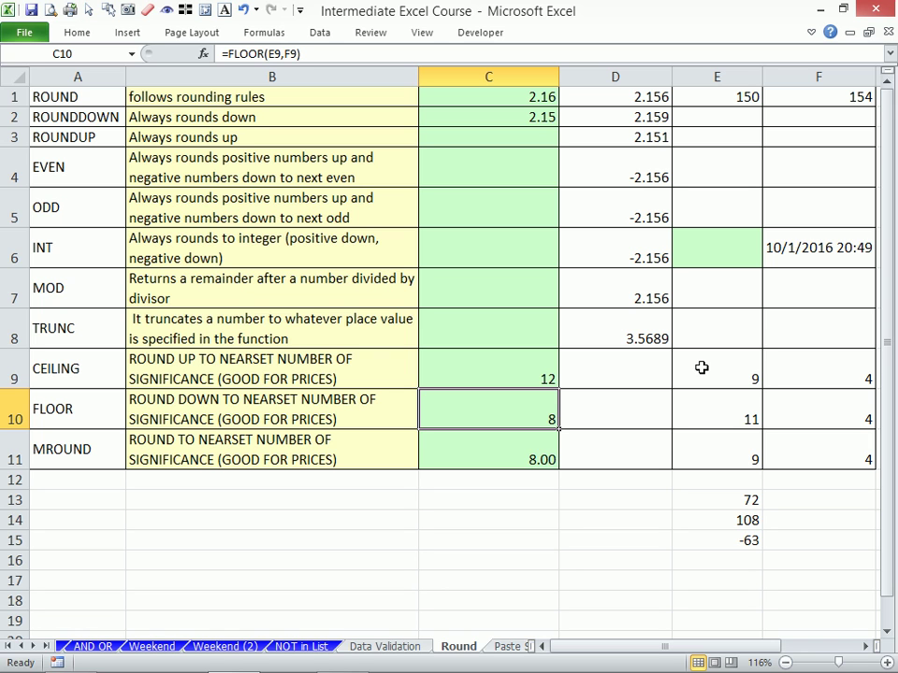
Set the number in D6, in the INT row, to 5.6.
{"action": "left_click", "coordinate": [628, 234]}
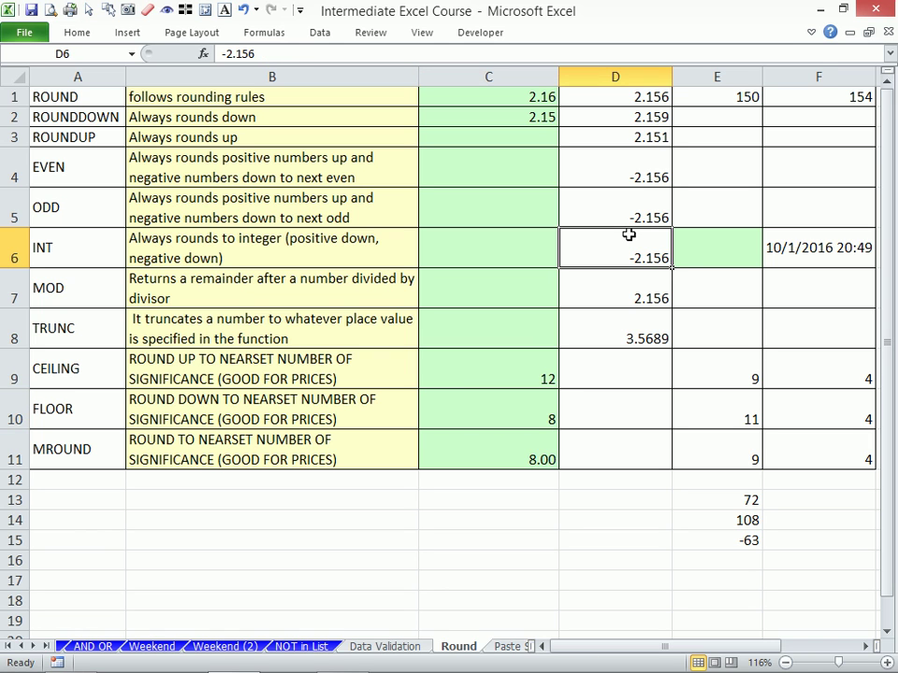
{"action": "type", "text": "5.6"}
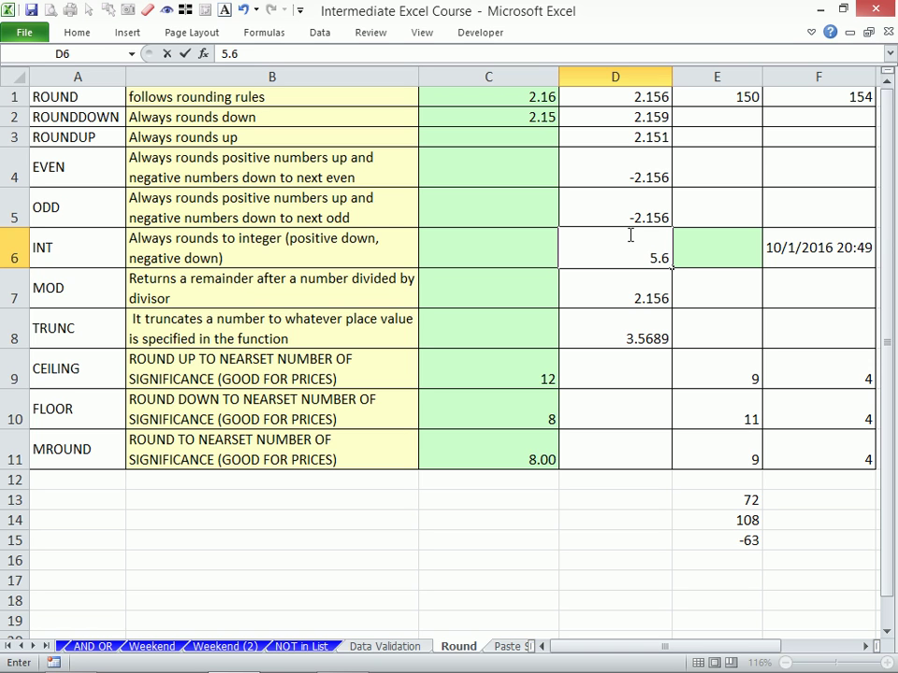
{"action": "key", "text": "Left"}
Enter =INT(D6) in C6 to round the number down to an integer.
{"action": "type", "text": "=in"}
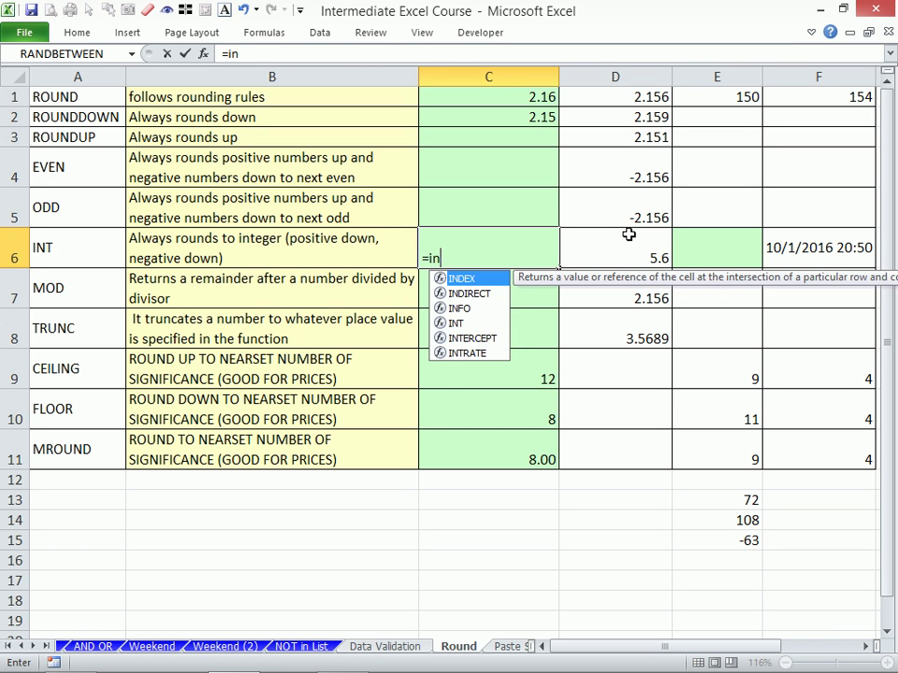
{"action": "key", "text": "Tab"}
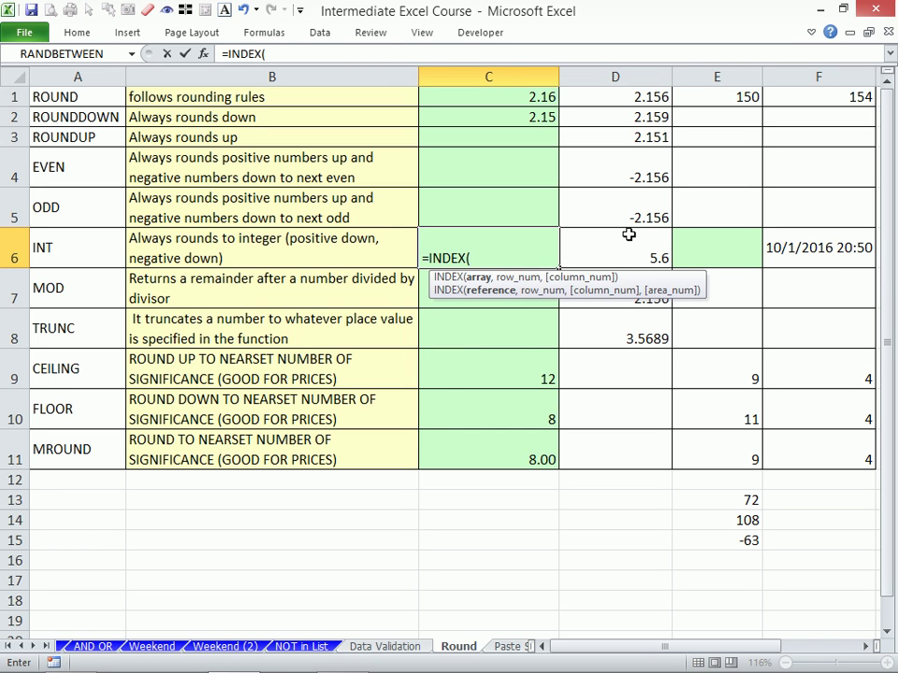
{"action": "key", "text": "BackSpace"}
{"action": "key", "text": "BackSpace"}
{"action": "key", "text": "BackSpace"}
{"action": "key", "text": "BackSpace"}
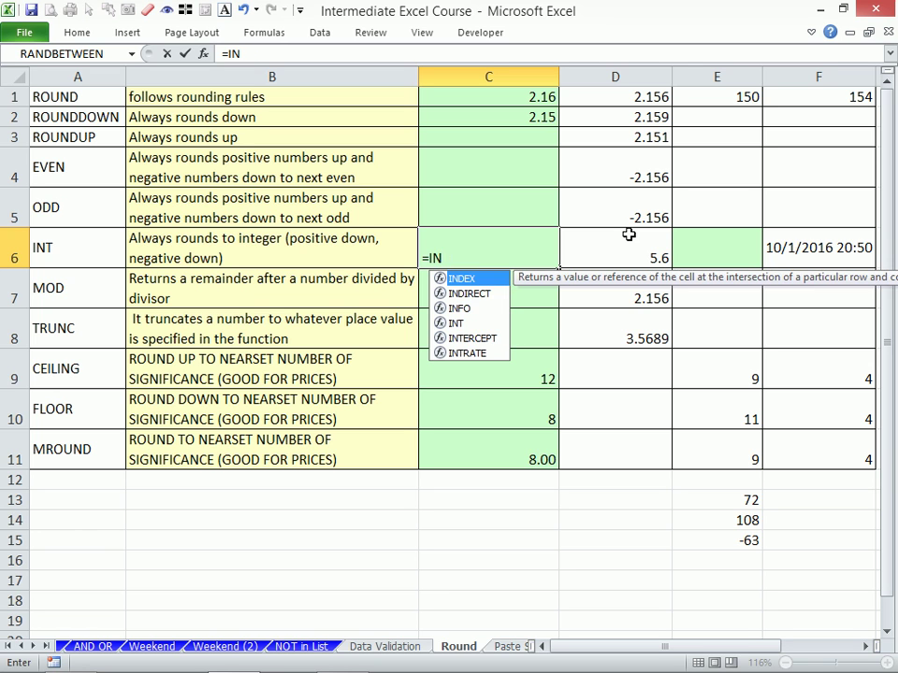
{"action": "key", "text": "Down"}
{"action": "key", "text": "Down"}
{"action": "key", "text": "Down"}
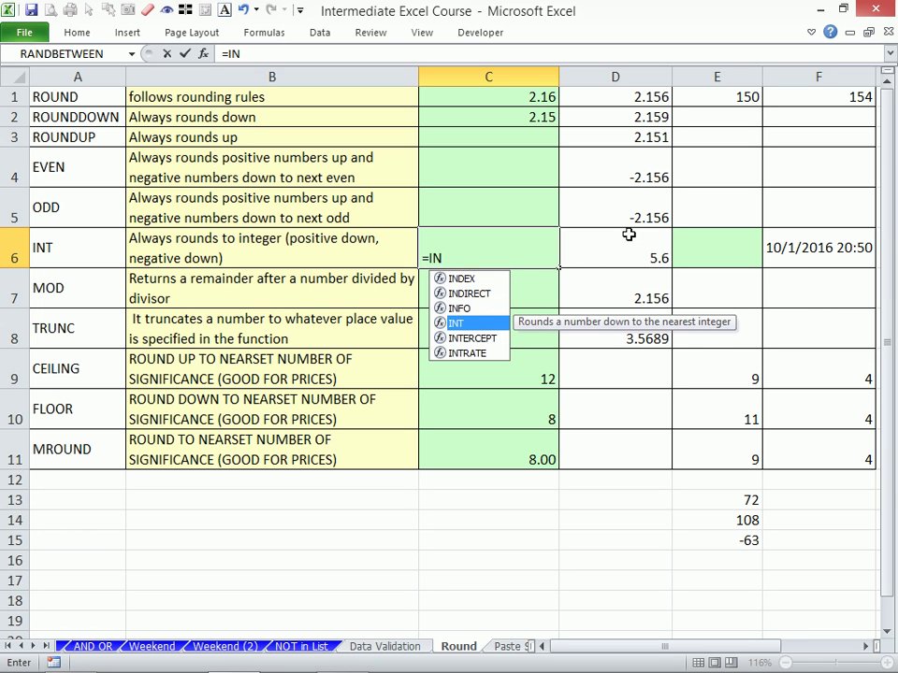
{"action": "key", "text": "Tab"}
{"action": "left_click", "coordinate": [628, 234]}
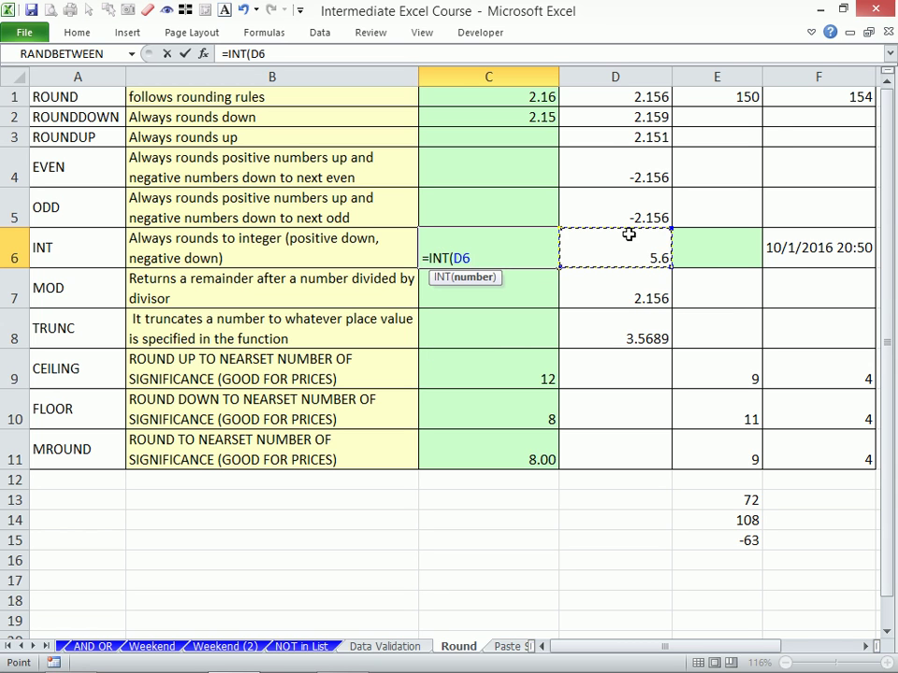
{"action": "key", "text": "Return"}
{"action": "key", "text": "Up"}
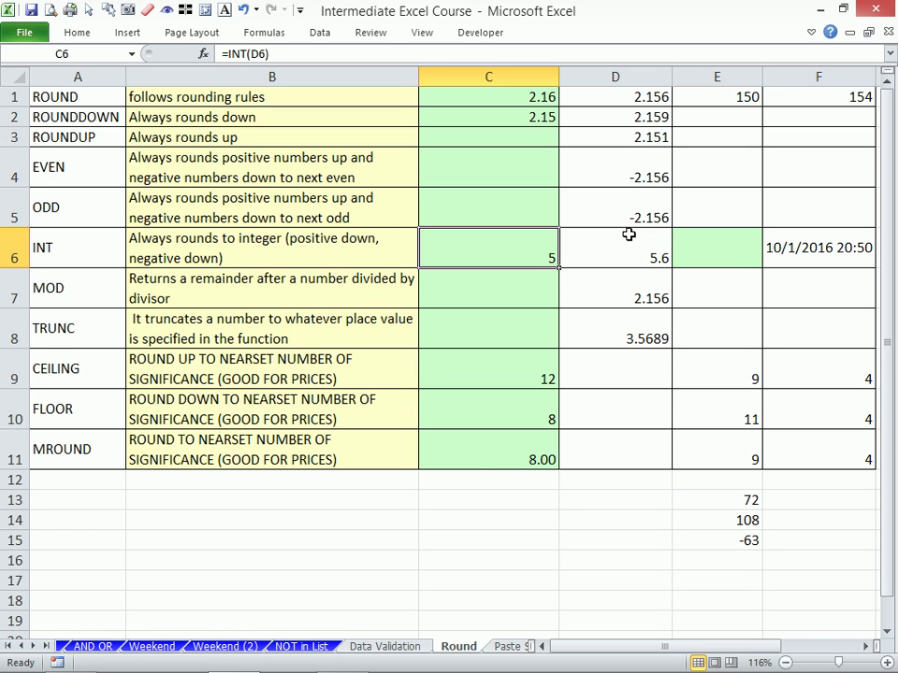
Enter 4 in cell C14 and 2 in cell D14 as the number and divisor.
{"action": "left_click", "coordinate": [430, 514]}
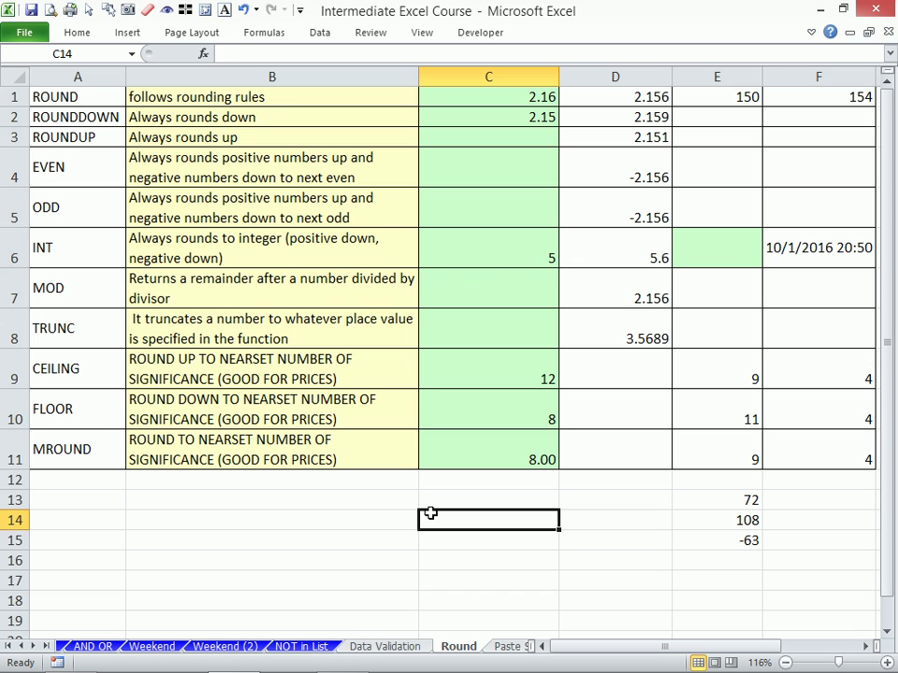
{"action": "type", "text": "4"}
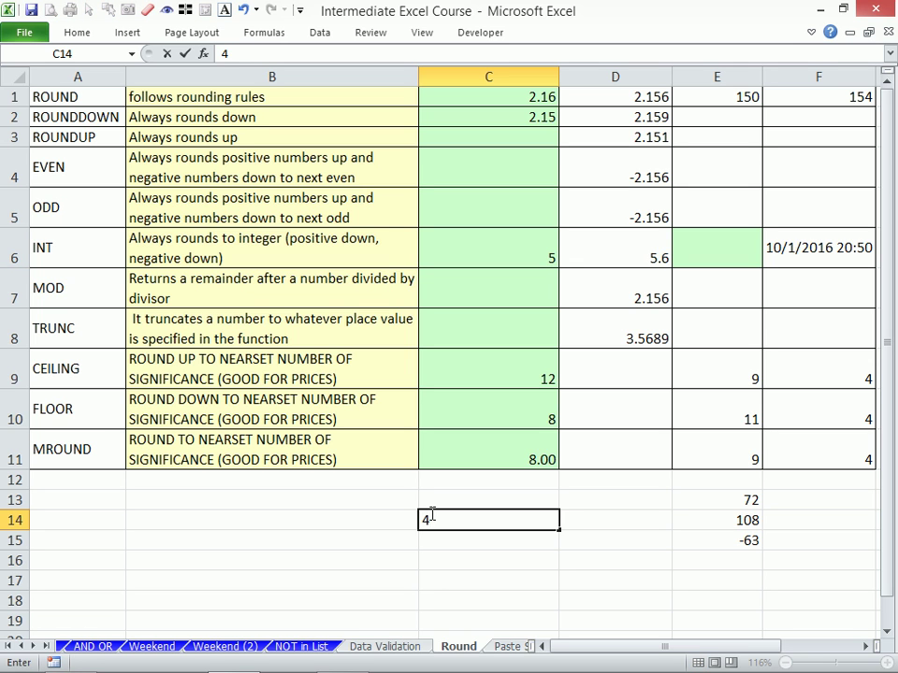
{"action": "key", "text": "Tab"}
{"action": "type", "text": "2"}
Enter the formula =MOD(C14,D14) in cell C15 to get the remainder of the two numbers above it.
{"action": "left_click", "coordinate": [430, 514]}
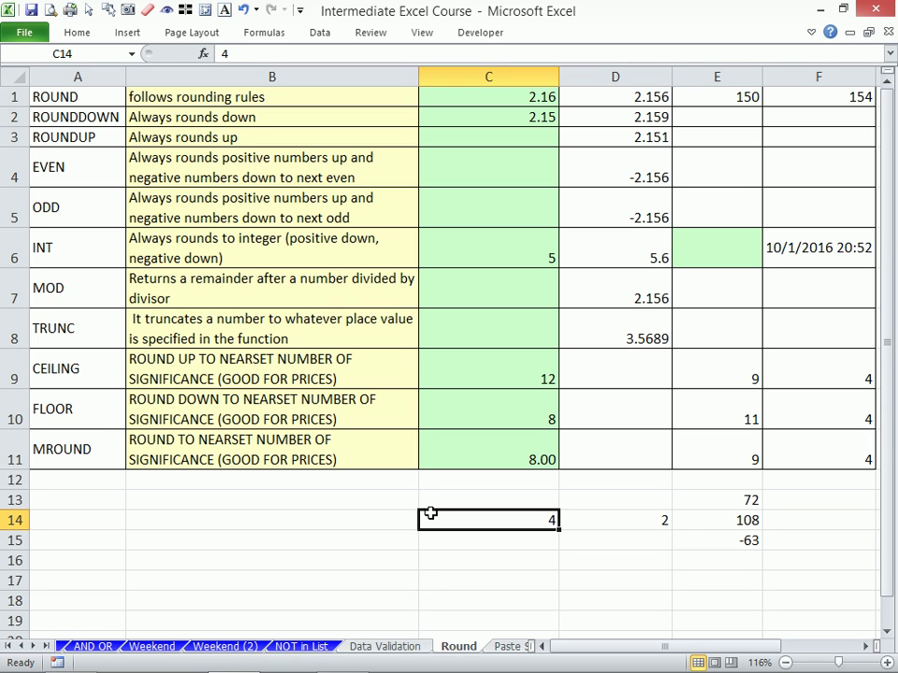
{"action": "key", "text": "Return"}
{"action": "type", "text": "=mo"}
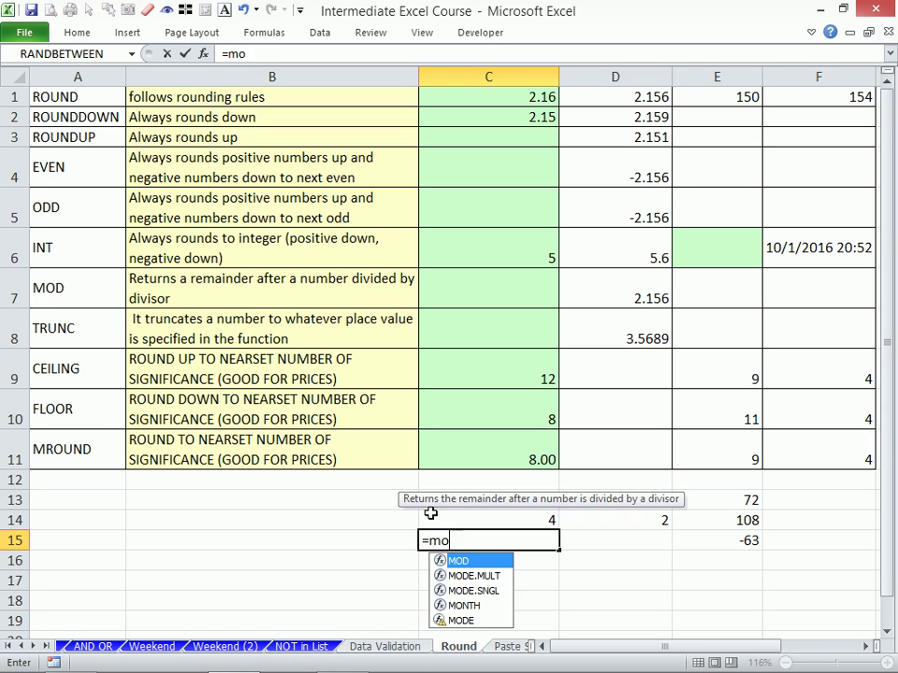
{"action": "type", "text": "d"}
{"action": "key", "text": "Tab"}
{"action": "key", "text": "Up"}
{"action": "key", "text": "Right"}
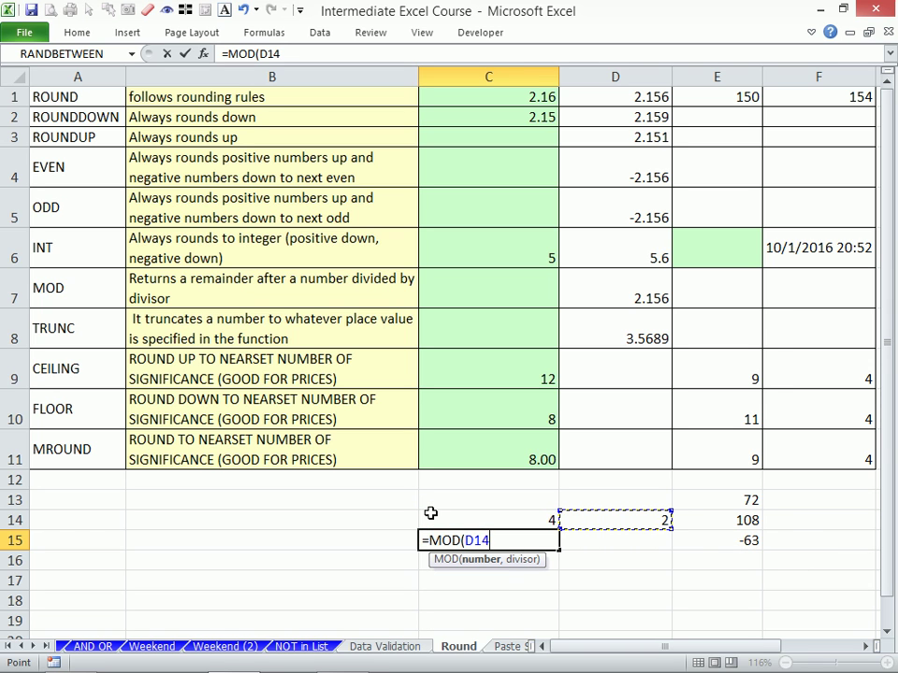
{"action": "key", "text": "Left"}
{"action": "type", "text": ","}
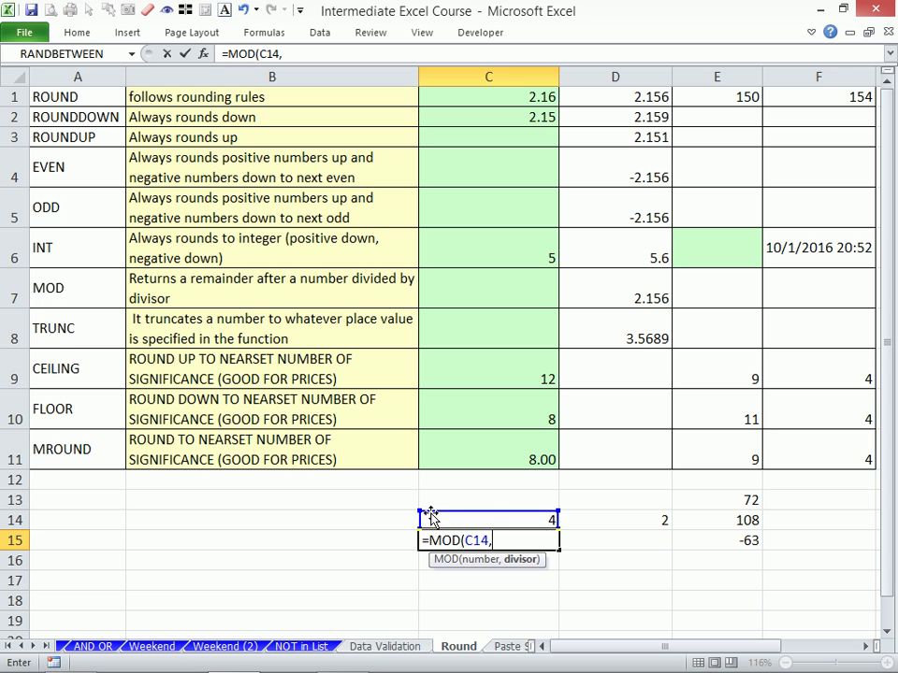
{"action": "key", "text": "Right"}
{"action": "key", "text": "Up"}
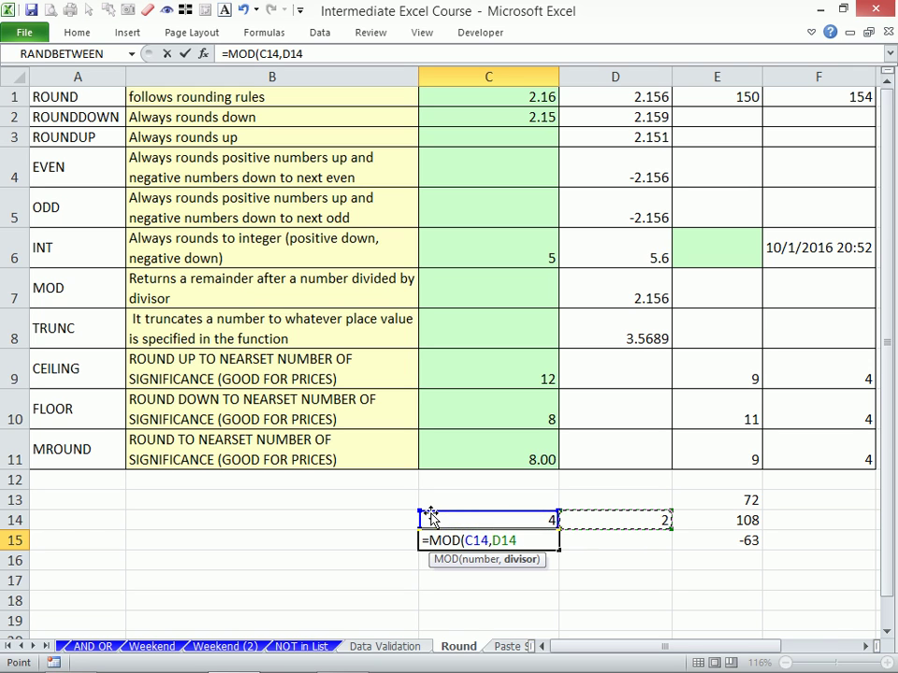
{"action": "key", "text": "Return"}
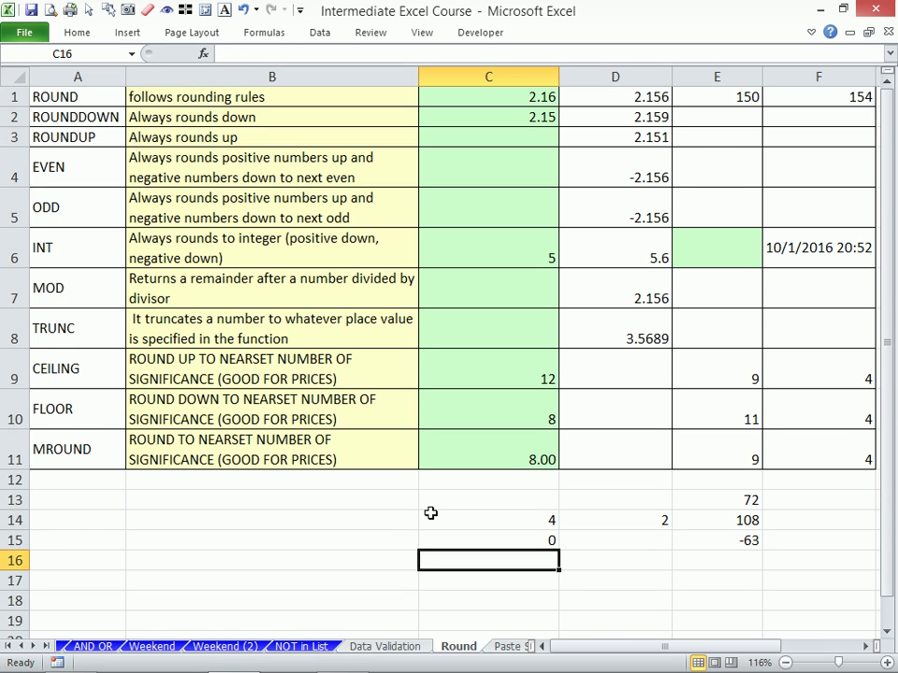
Change the MOD test values to 5 in C14 and then 3 in D14.
{"action": "left_click", "coordinate": [501, 522]}
{"action": "type", "text": "5"}
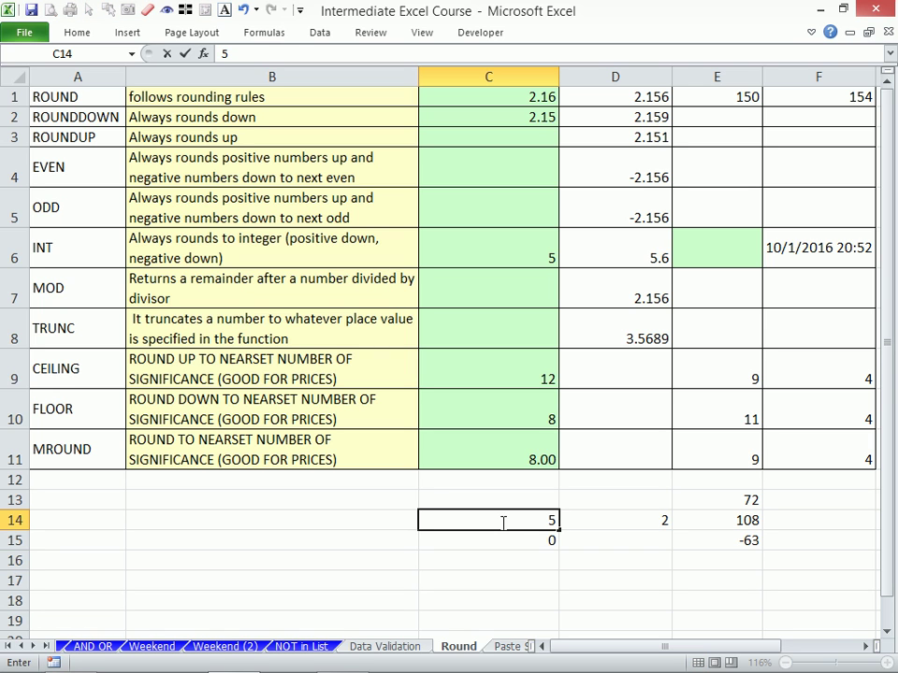
{"action": "key", "text": "Return"}
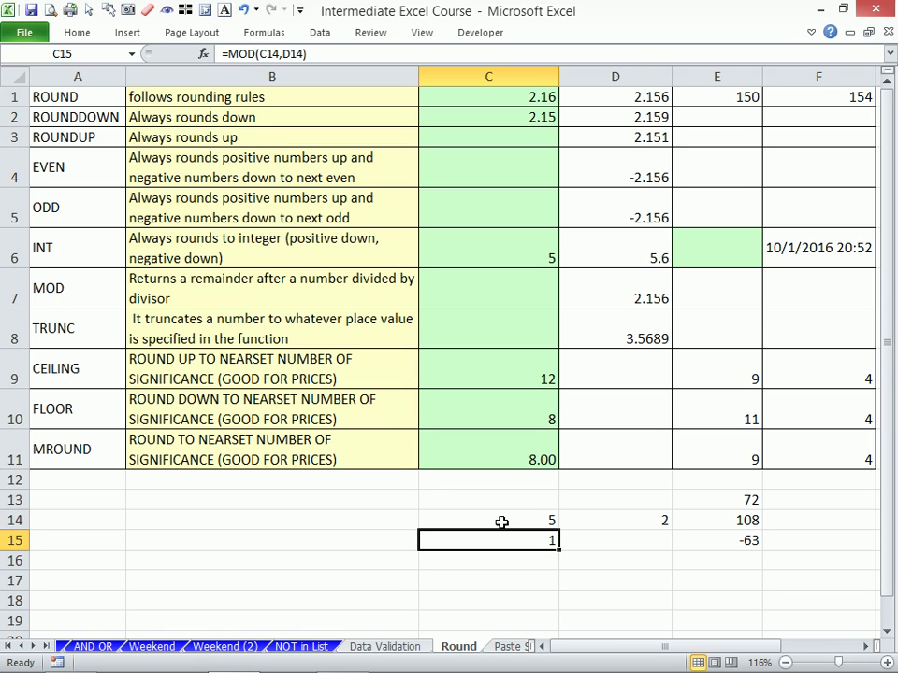
{"action": "left_click", "coordinate": [619, 522]}
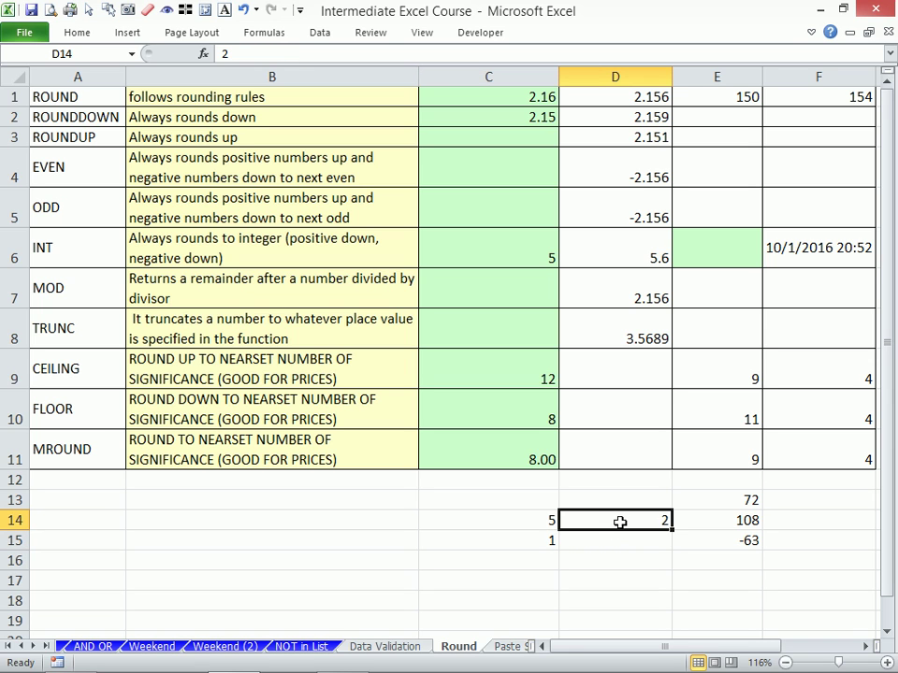
{"action": "type", "text": "3"}
{"action": "key", "text": "Return"}
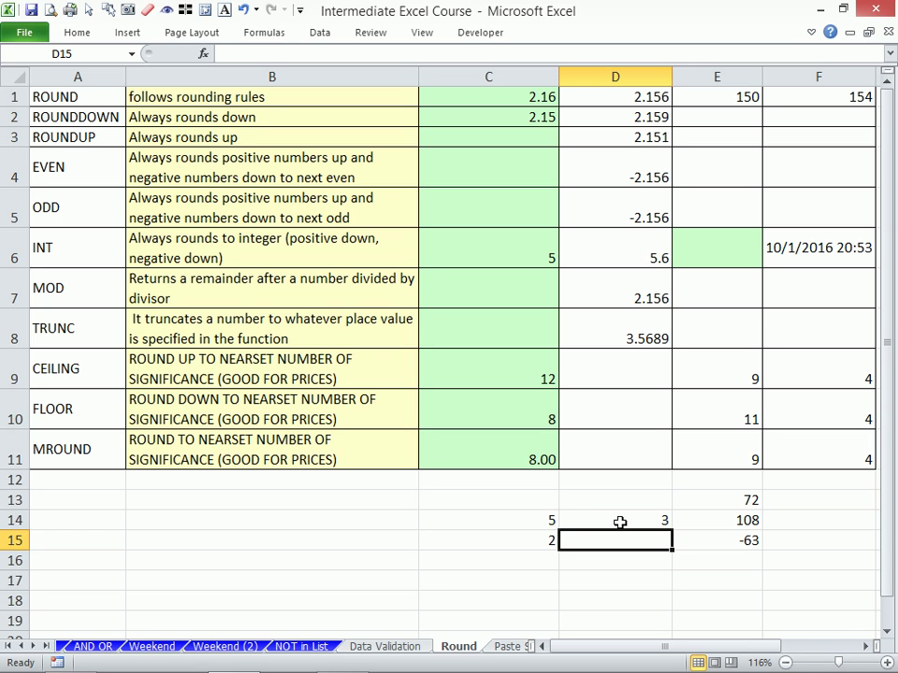
Test the MOD formula with further numbers by setting C14 to 6, 7 and finally 8.
{"action": "left_click_drag", "start_coordinate": [488, 475], "coordinate": [663, 590]}
{"action": "key", "text": "alt+w"}
{"action": "key", "text": "Escape"}
{"action": "type", "text": "6"}
{"action": "key", "text": "Escape"}
{"action": "key", "text": "alt+w"}
{"action": "key", "text": "g"}
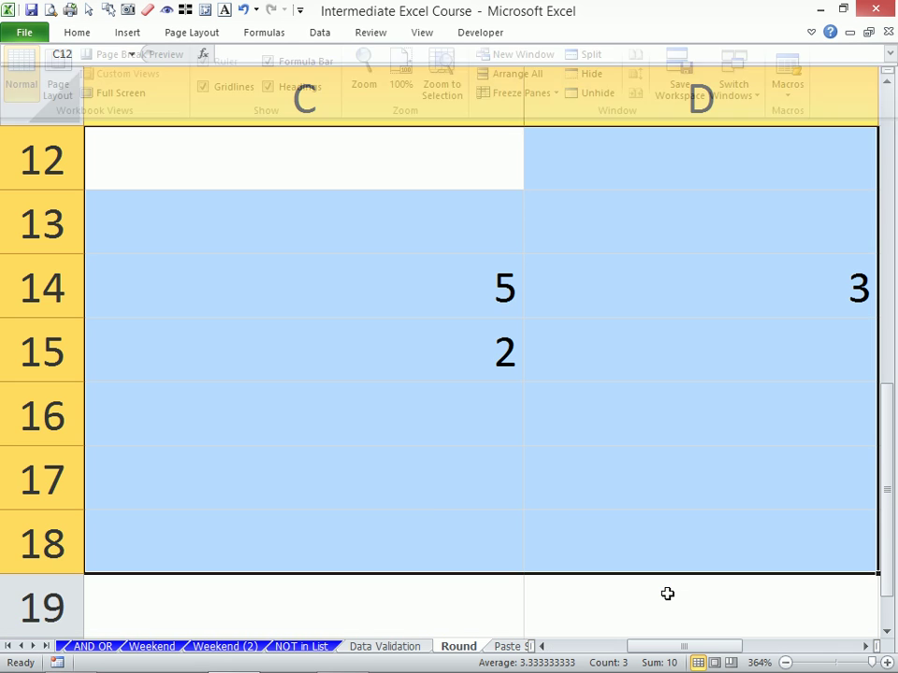
{"action": "left_click", "coordinate": [481, 288]}
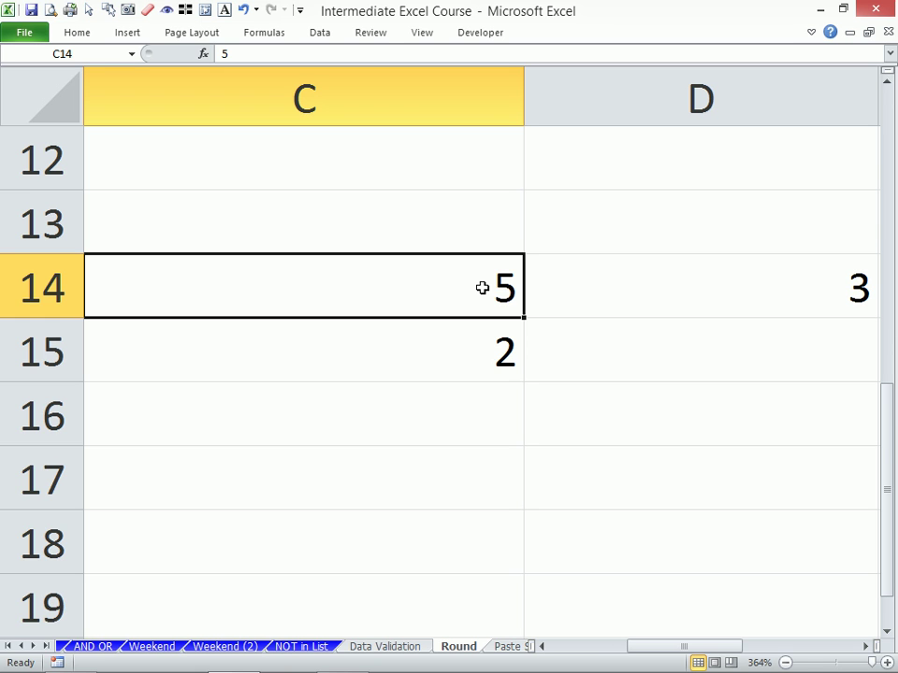
{"action": "type", "text": "6"}
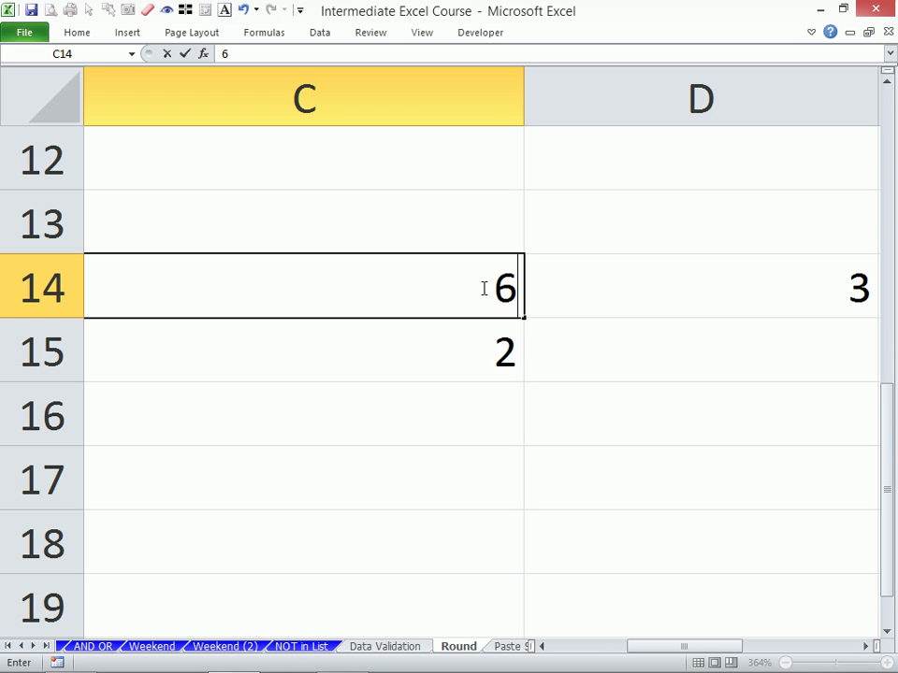
{"action": "key", "text": "Return"}
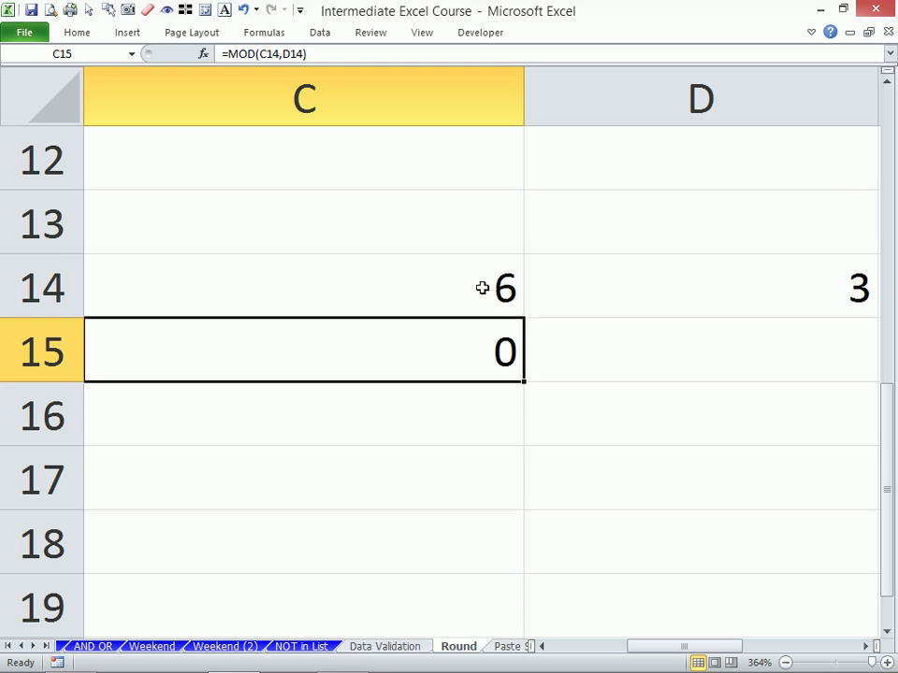
{"action": "left_click", "coordinate": [481, 288]}
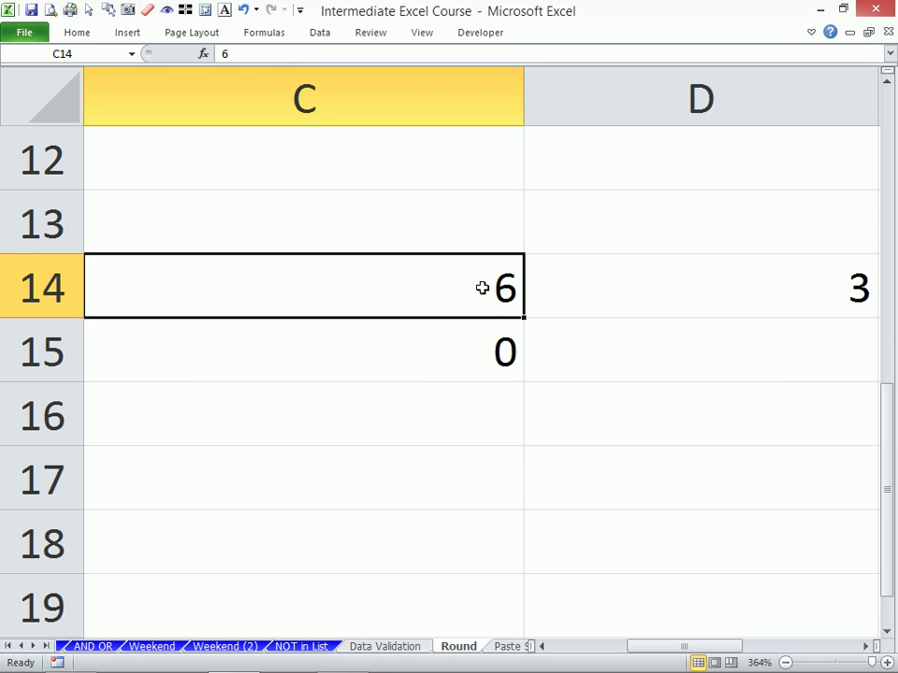
{"action": "type", "text": "7"}
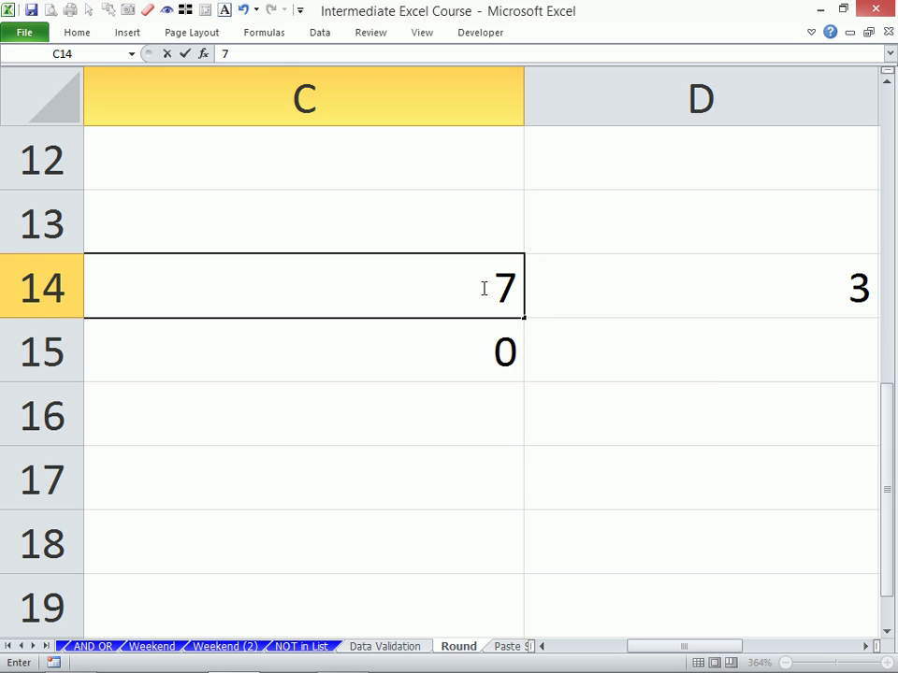
{"action": "key", "text": "Return"}
{"action": "left_click", "coordinate": [482, 288]}
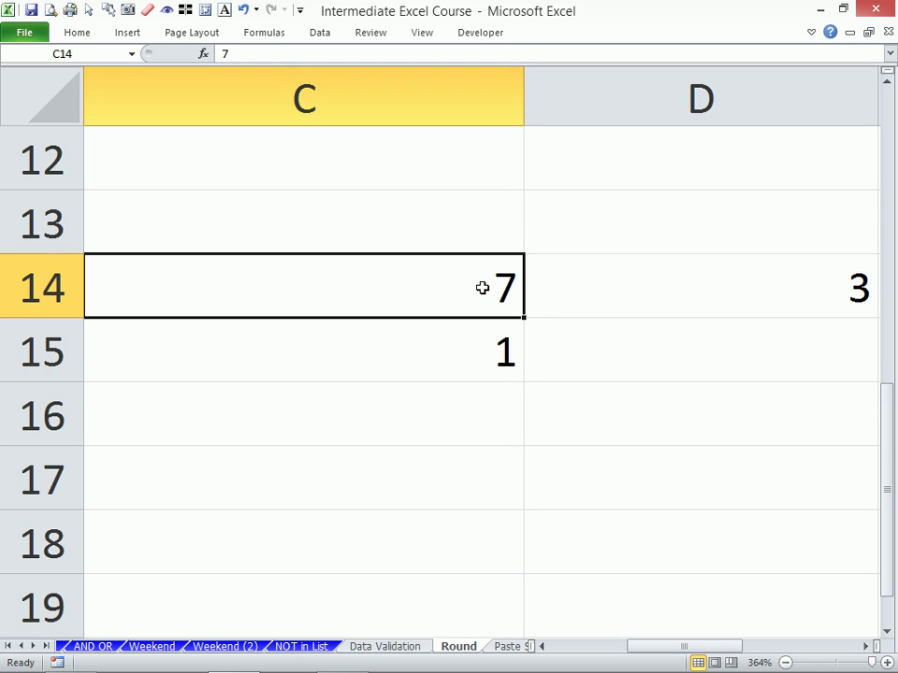
{"action": "type", "text": "8"}
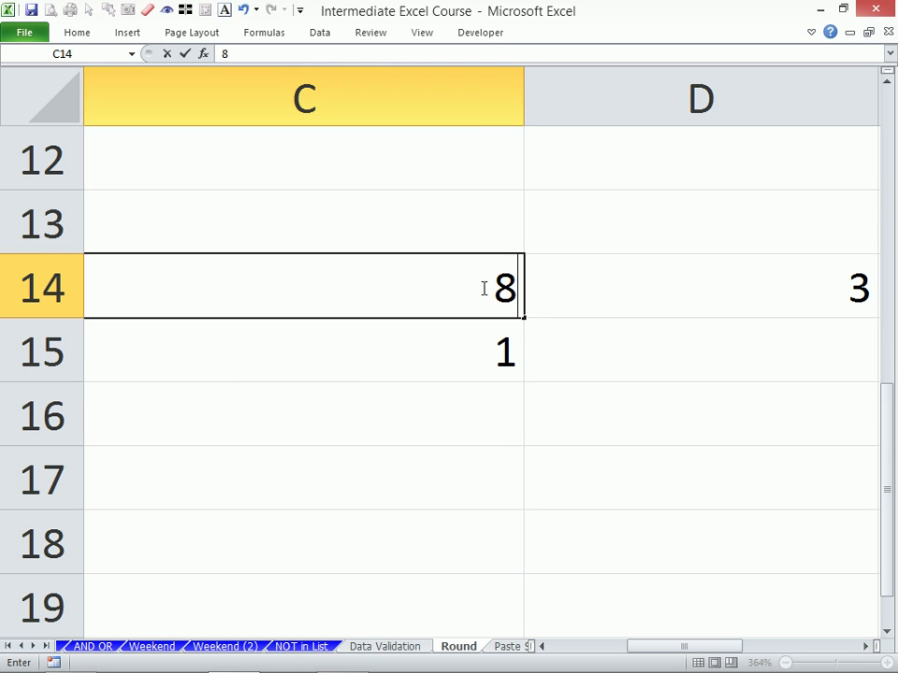
{"action": "key", "text": "Return"}
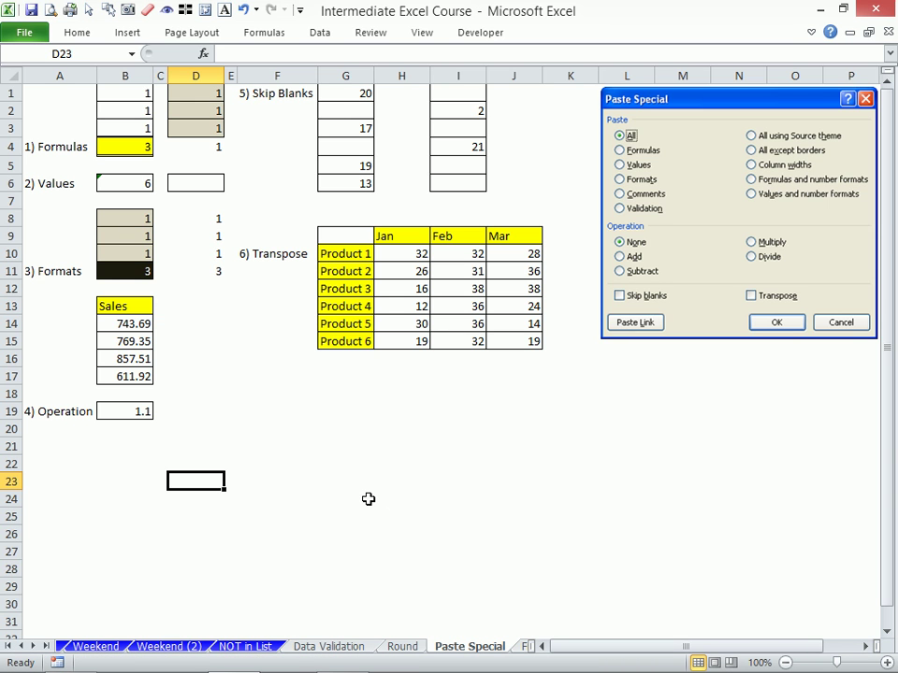
Return to the Round sheet and examine the rounding table and the formula in cell F6.
{"action": "left_click", "coordinate": [342, 647]}
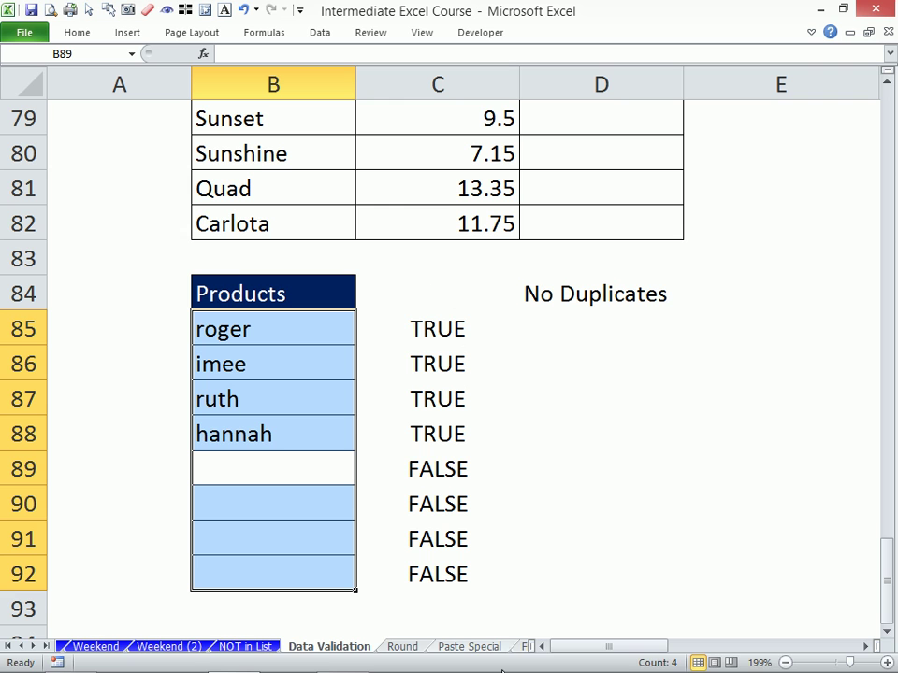
{"action": "left_click", "coordinate": [404, 647]}
{"action": "scroll", "coordinate": [422, 533], "scroll_direction": "up", "scroll_amount": 4}
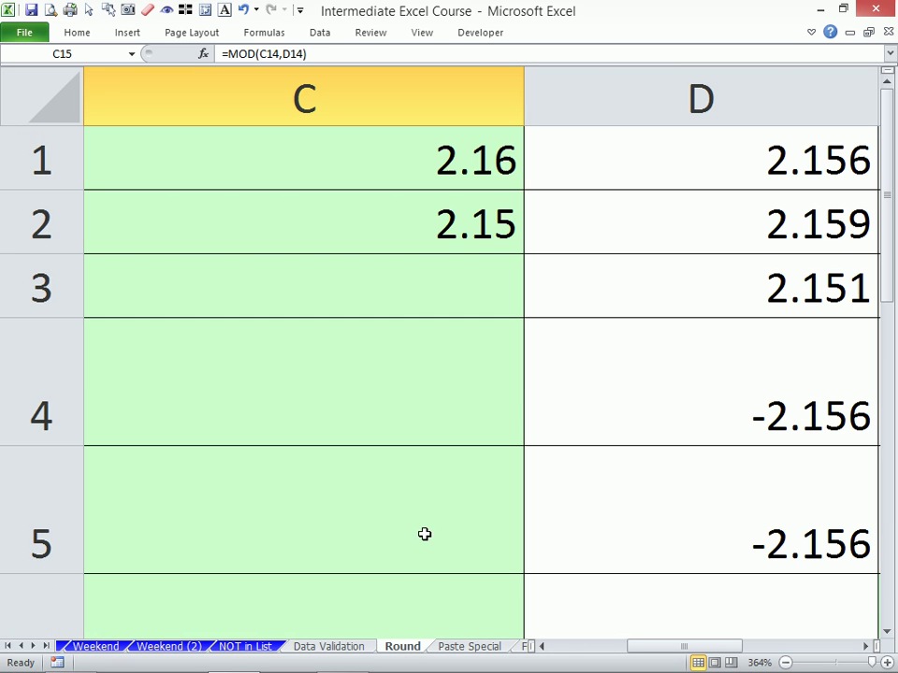
{"action": "left_click", "coordinate": [785, 663]}
{"action": "left_click", "coordinate": [785, 663]}
{"action": "left_click", "coordinate": [785, 663]}
{"action": "left_click", "coordinate": [786, 663]}
{"action": "left_click", "coordinate": [786, 663]}
{"action": "left_click", "coordinate": [786, 663]}
{"action": "left_click", "coordinate": [510, 280]}
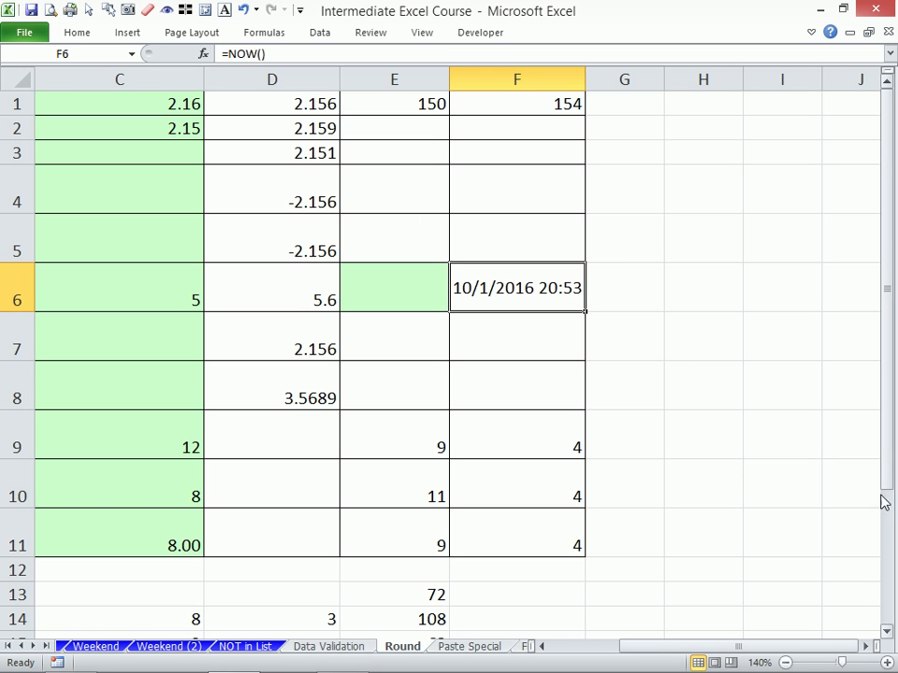
{"action": "mouse_move", "coordinate": [853, 665]}
On the Paste Special sheet, copy I1:I6 and paste it onto the column starting at G1 with Skip blanks enabled.
{"action": "left_click", "coordinate": [468, 647]}
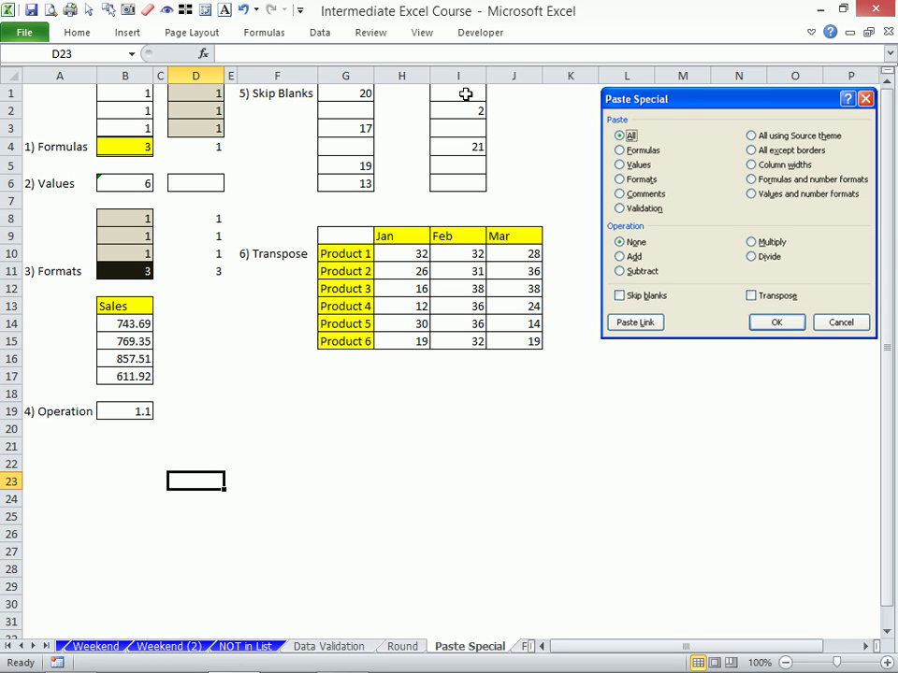
{"action": "left_click_drag", "start_coordinate": [465, 94], "coordinate": [473, 193]}
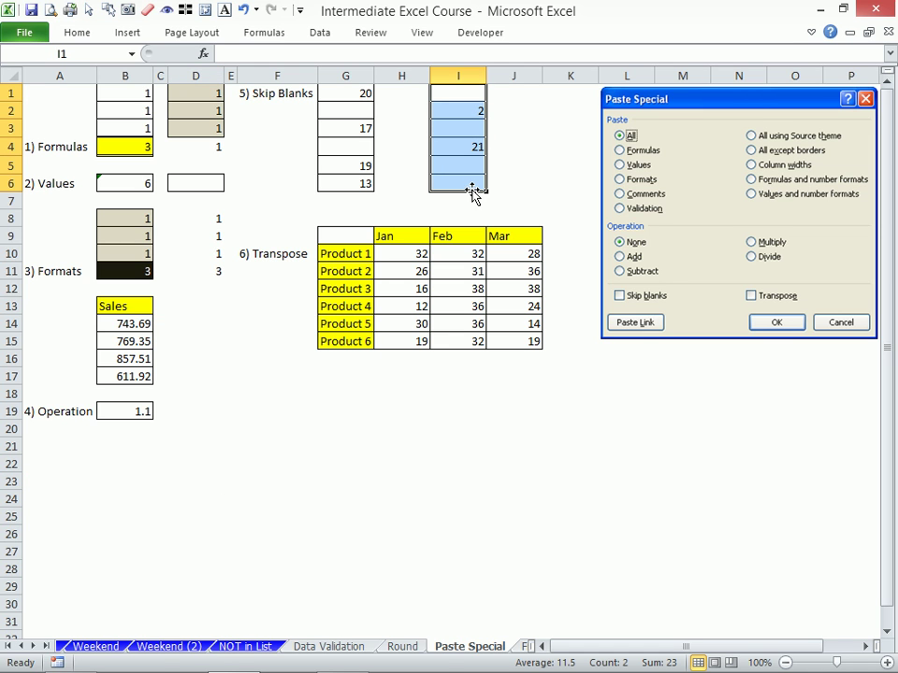
{"action": "key", "text": "ctrl+c"}
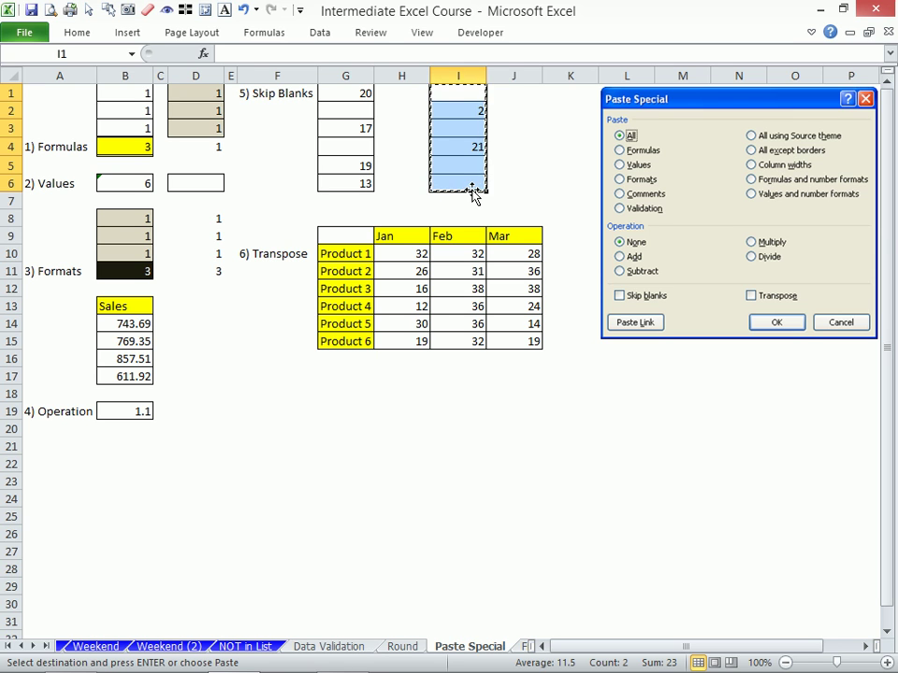
{"action": "key", "text": "Left"}
{"action": "key", "text": "Left"}
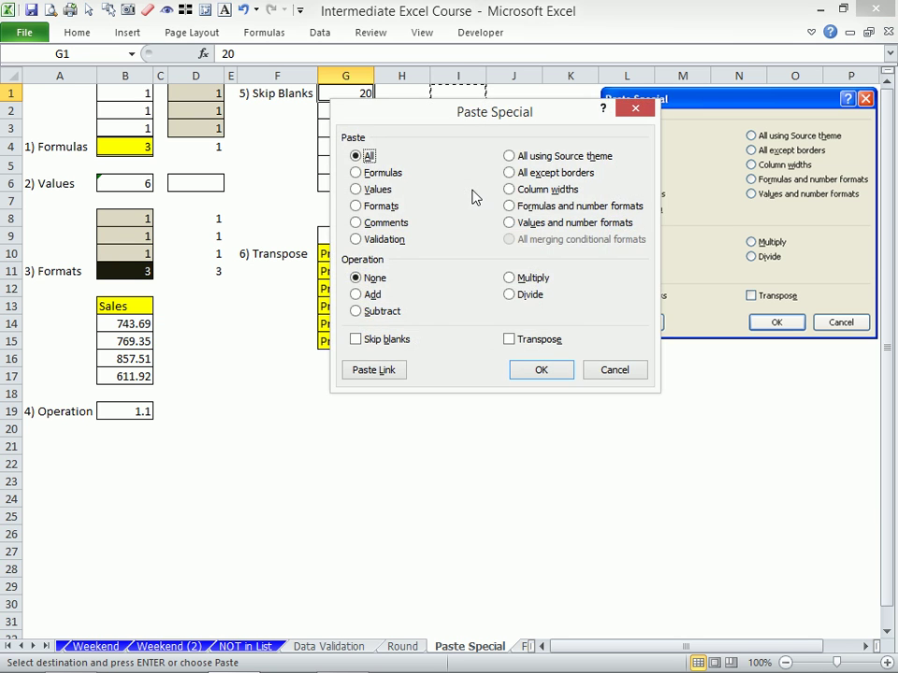
{"action": "key", "text": "alt+b"}
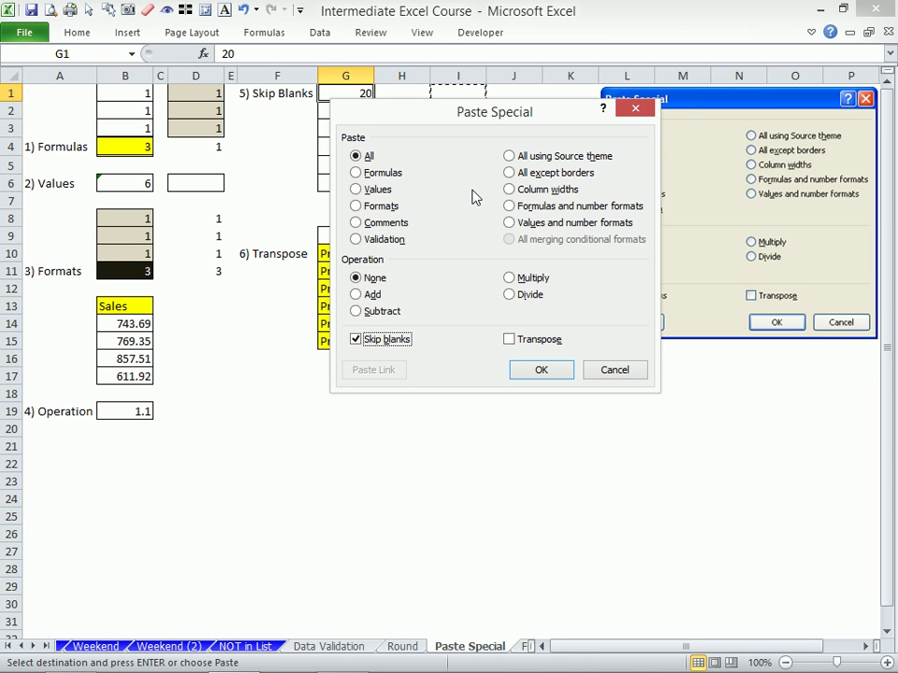
{"action": "key", "text": "Return"}
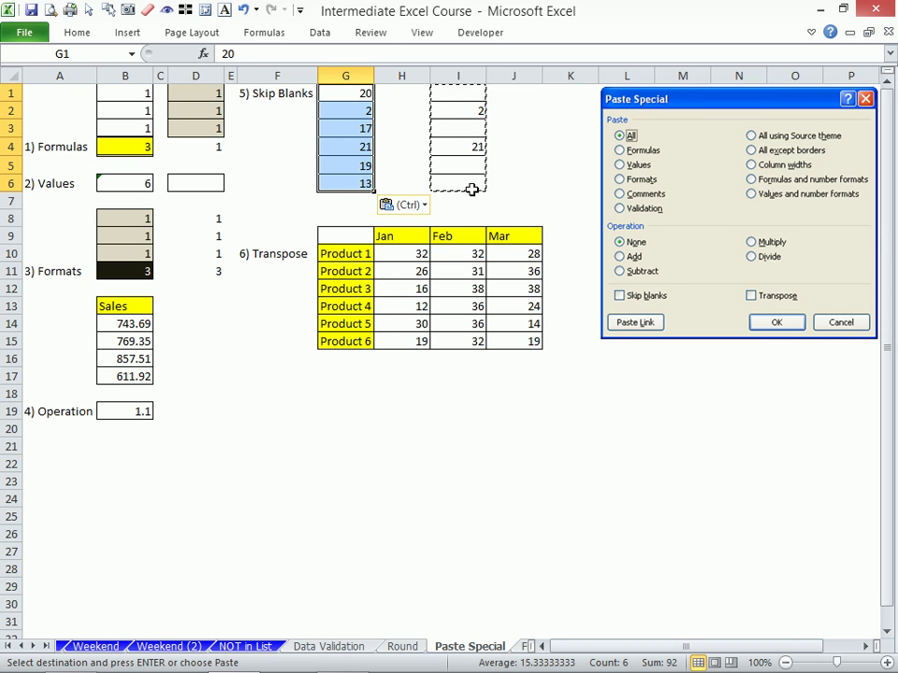
Enter sample text below the tables: "we", "er" and "tr" across F21:H21, "tr" in H23 and H22, and "r" in G22.
{"action": "left_click", "coordinate": [269, 442]}
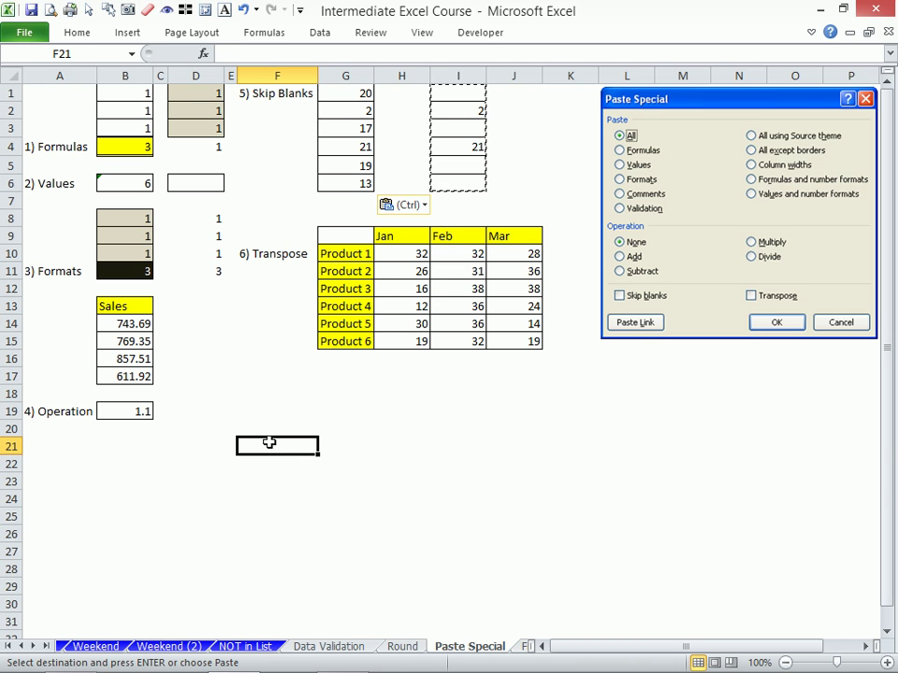
{"action": "type", "text": "we"}
{"action": "key", "text": "Tab"}
{"action": "type", "text": "er"}
{"action": "key", "text": "Tab"}
{"action": "type", "text": "tr"}
{"action": "key", "text": "Return"}
{"action": "key", "text": "Return"}
{"action": "type", "text": "tr"}
{"action": "key", "text": "shift+Return"}
{"action": "type", "text": "tr"}
{"action": "key", "text": "shift+Tab"}
{"action": "type", "text": "r"}
{"action": "key", "text": "shift+Tab"}
{"action": "type", "text": "rt"}
{"action": "key", "text": "Escape"}
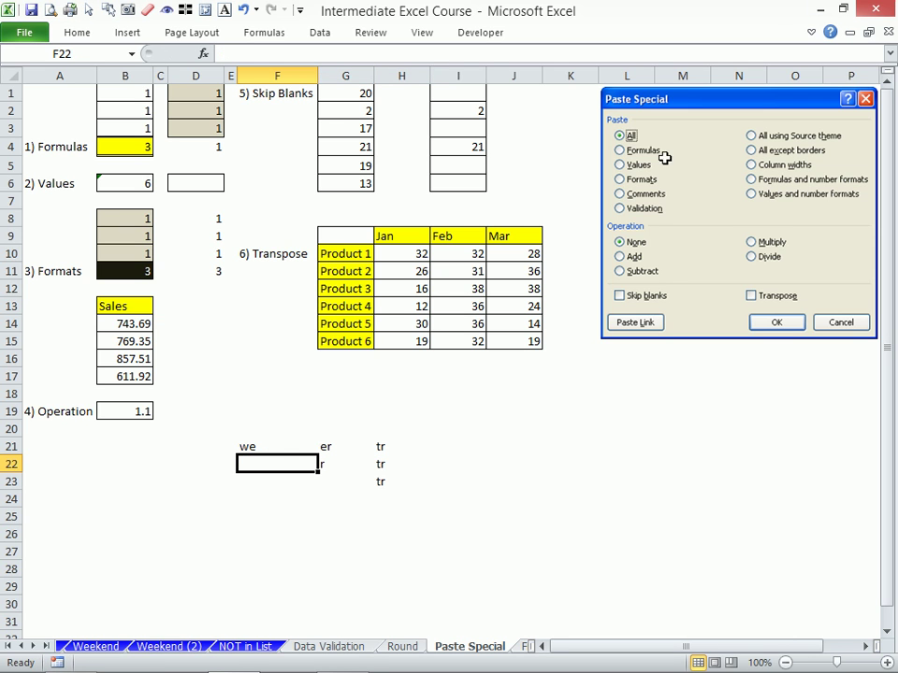
Delete the sample text from the range F21:H24.
{"action": "left_click_drag", "start_coordinate": [292, 448], "coordinate": [382, 495]}
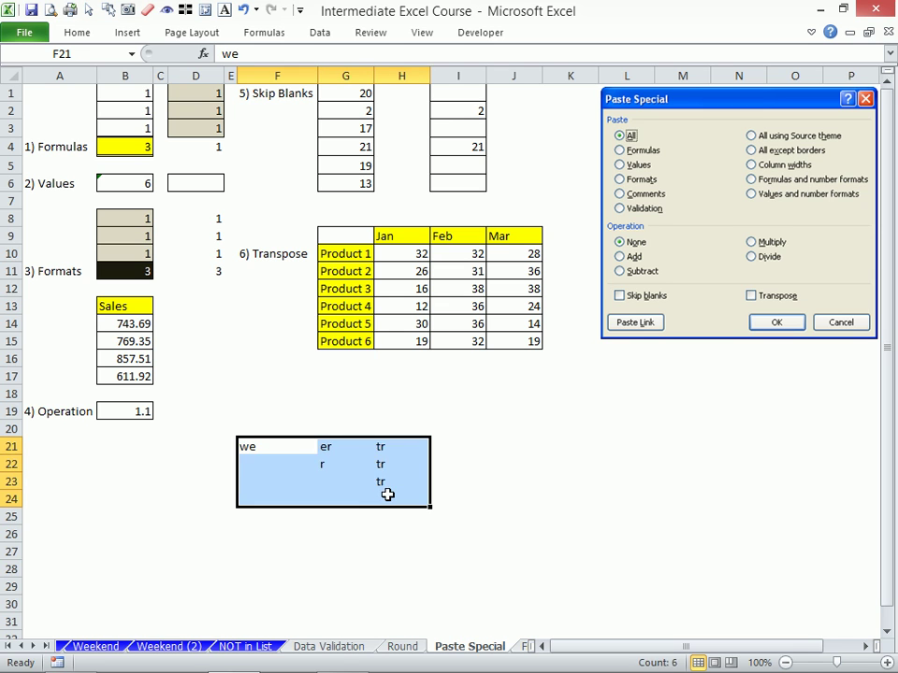
{"action": "key", "text": "Delete"}
{"action": "left_click", "coordinate": [371, 362]}
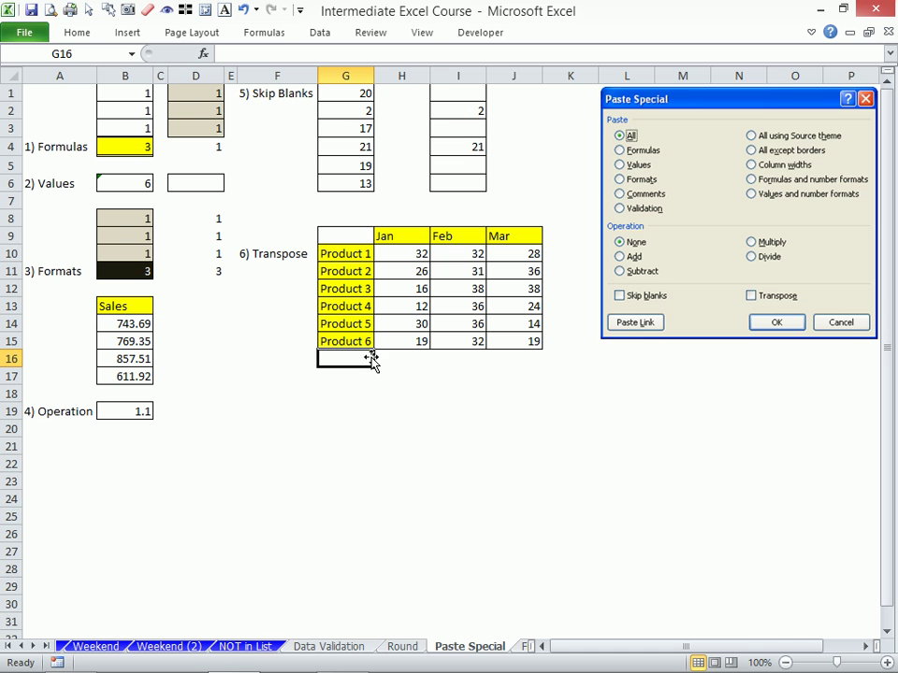
Copy the product table G9:J15 and paste it starting at G18 with Transpose enabled.
{"action": "left_click_drag", "start_coordinate": [358, 233], "coordinate": [517, 340]}
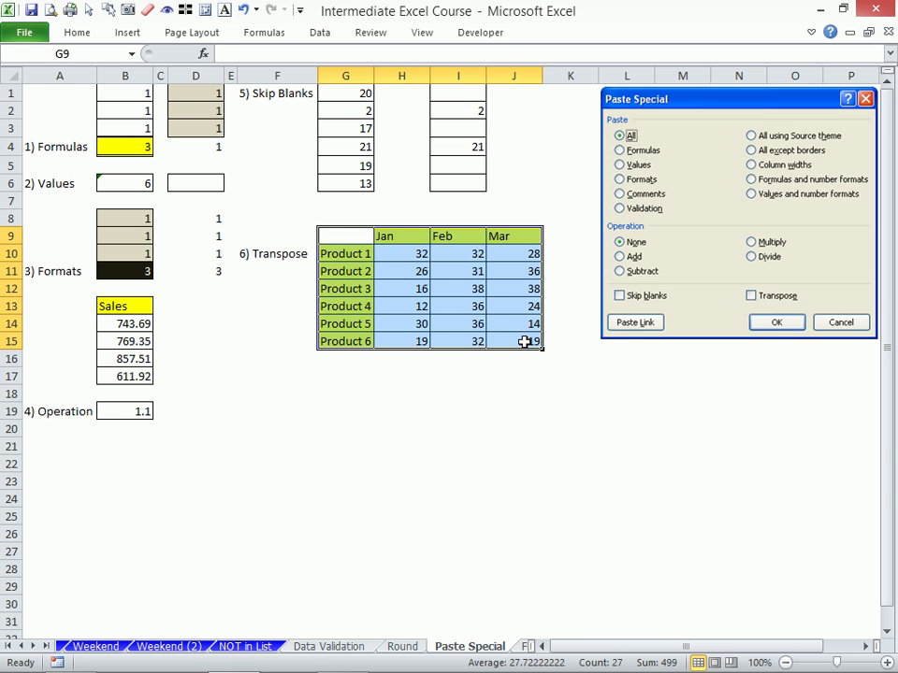
{"action": "key", "text": "ctrl+c"}
{"action": "left_click", "coordinate": [339, 400]}
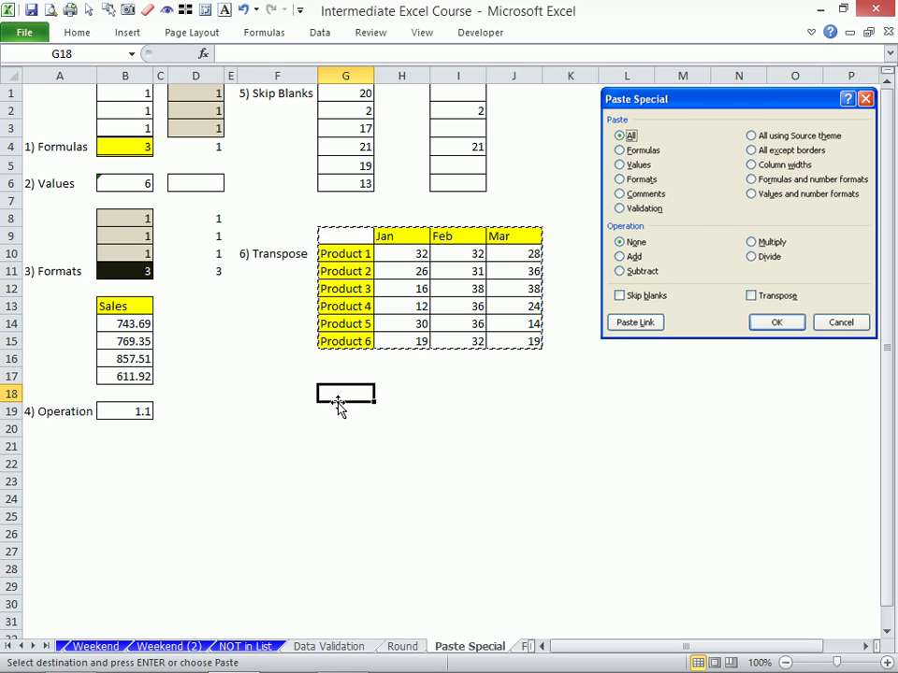
{"action": "key", "text": "e"}
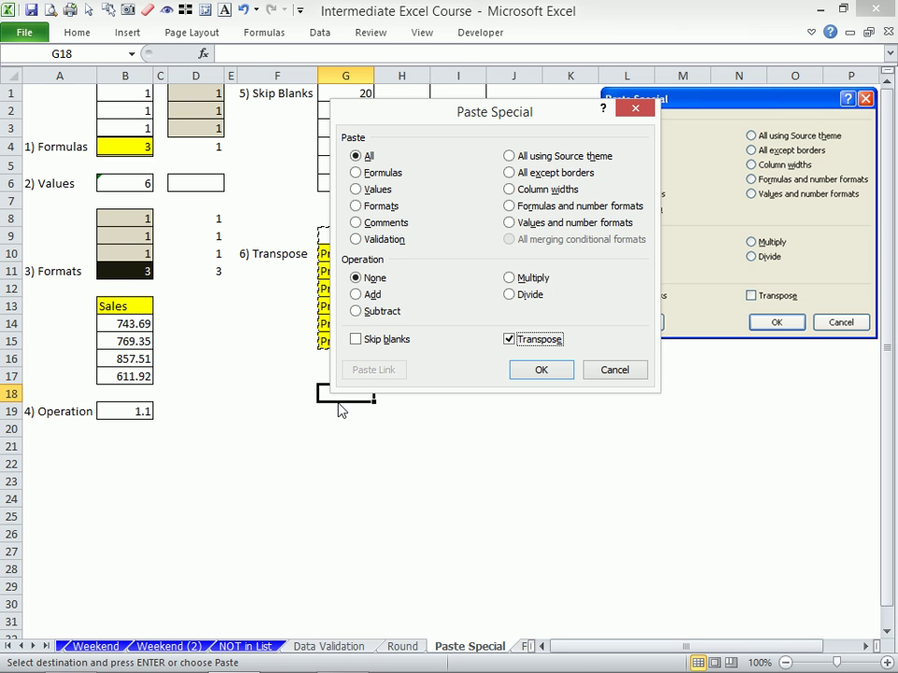
{"action": "key", "text": "Return"}
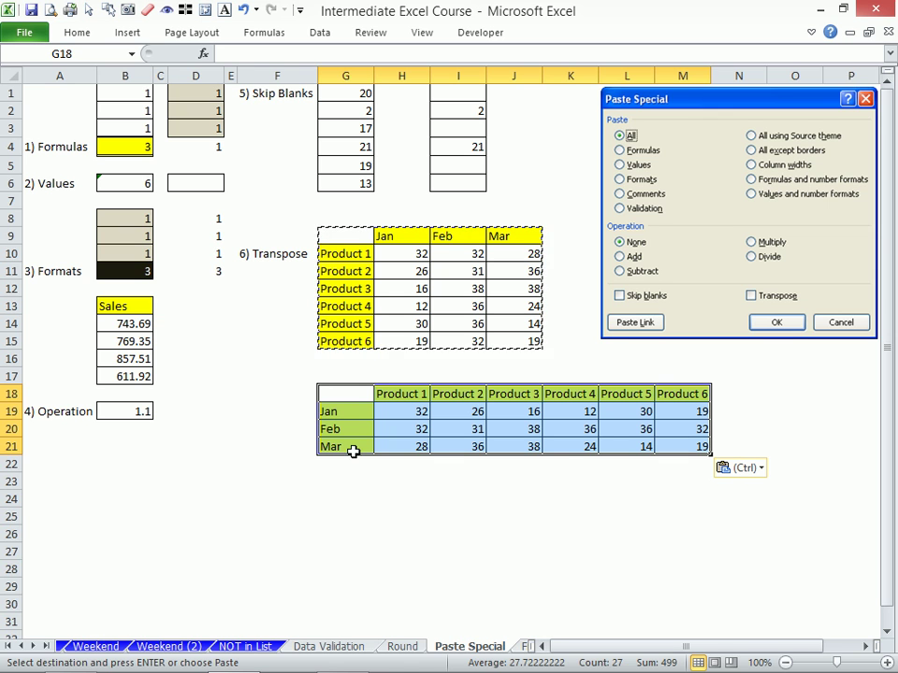
{"action": "mouse_move", "coordinate": [699, 654]}
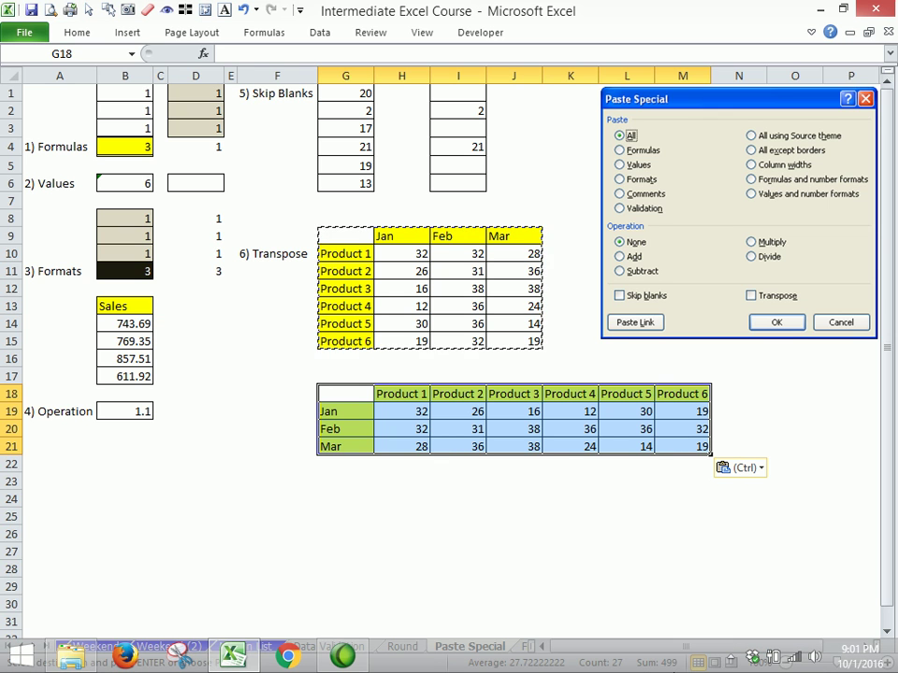
{"action": "left_click", "coordinate": [730, 658]}
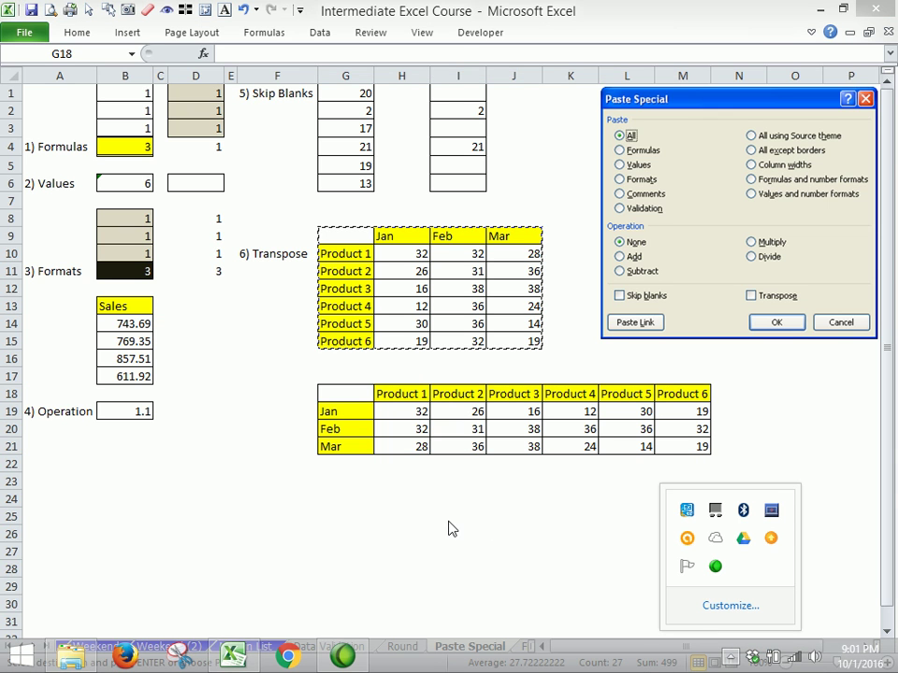
{"action": "left_click", "coordinate": [448, 523]}
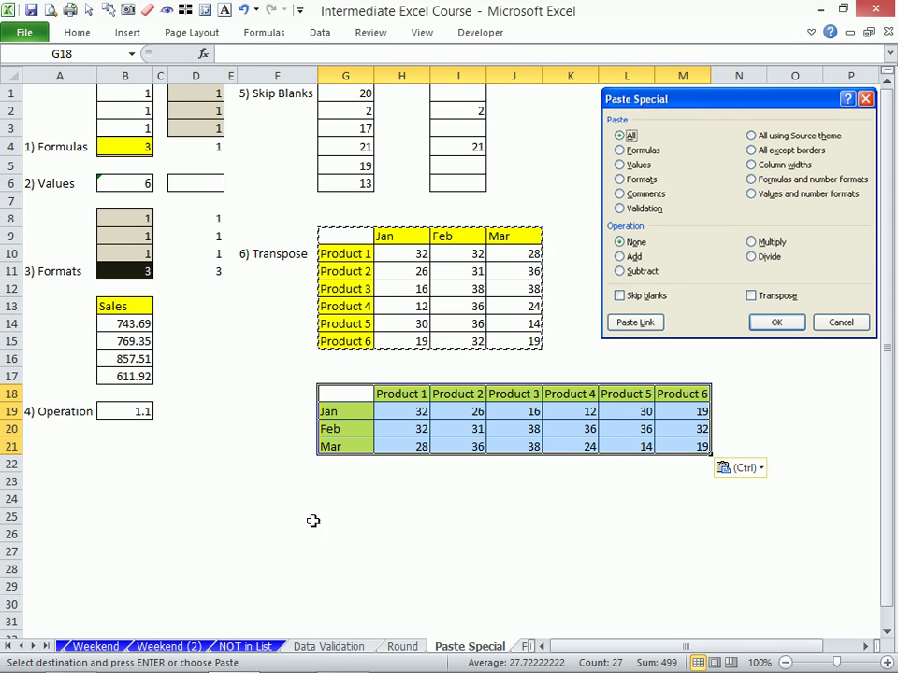
Replace the Product 4 label in G13 with "zdsa" and check the matching header in the transposed copy at K18.
{"action": "scroll", "coordinate": [320, 522], "scroll_direction": "down", "scroll_amount": 1}
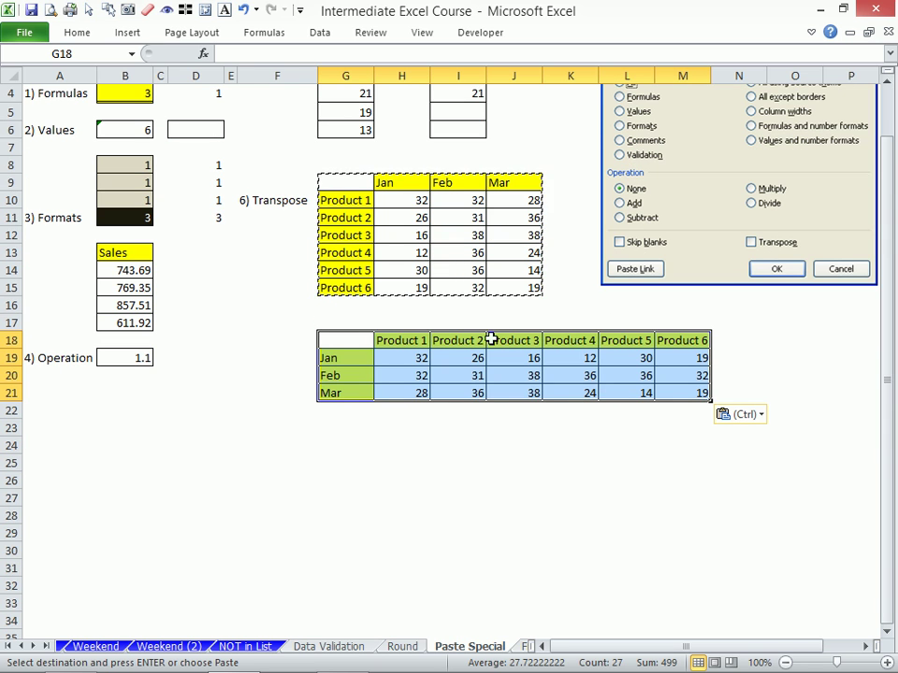
{"action": "left_click", "coordinate": [358, 375]}
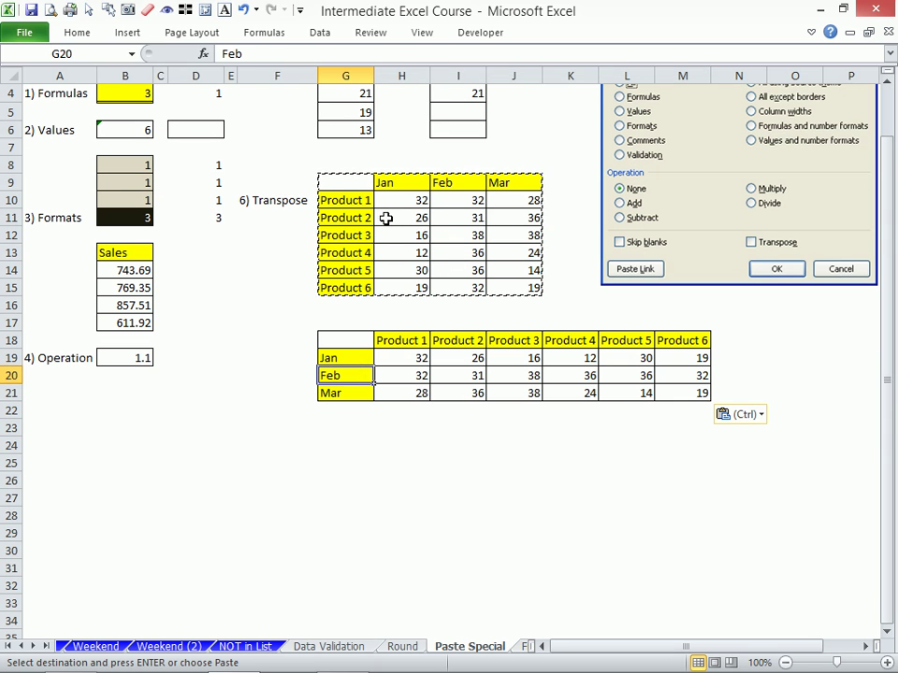
{"action": "left_click", "coordinate": [344, 252]}
{"action": "type", "text": "dsa"}
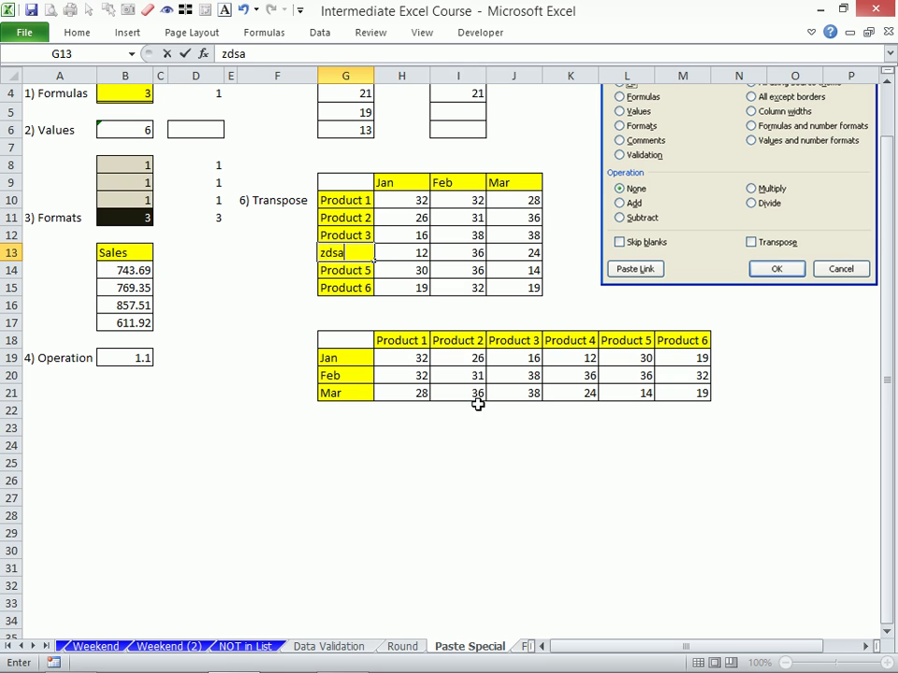
{"action": "left_click", "coordinate": [472, 413]}
{"action": "left_click", "coordinate": [363, 378]}
{"action": "left_click", "coordinate": [547, 344]}
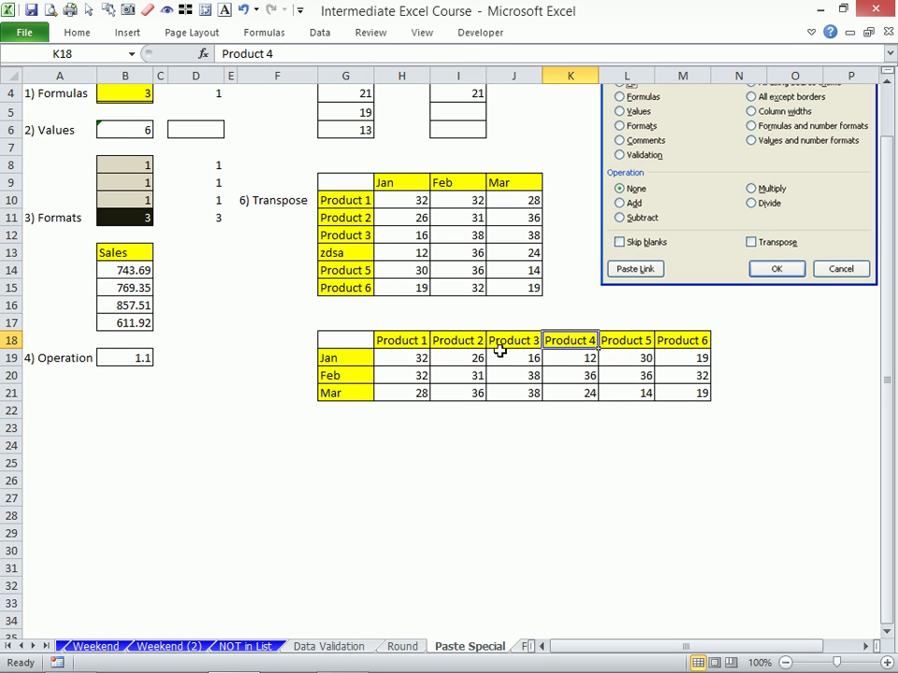
Copy the transposed table G18:M21 to G23 and clear the pasted contents, keeping only the formatting.
{"action": "left_click_drag", "start_coordinate": [352, 340], "coordinate": [687, 391]}
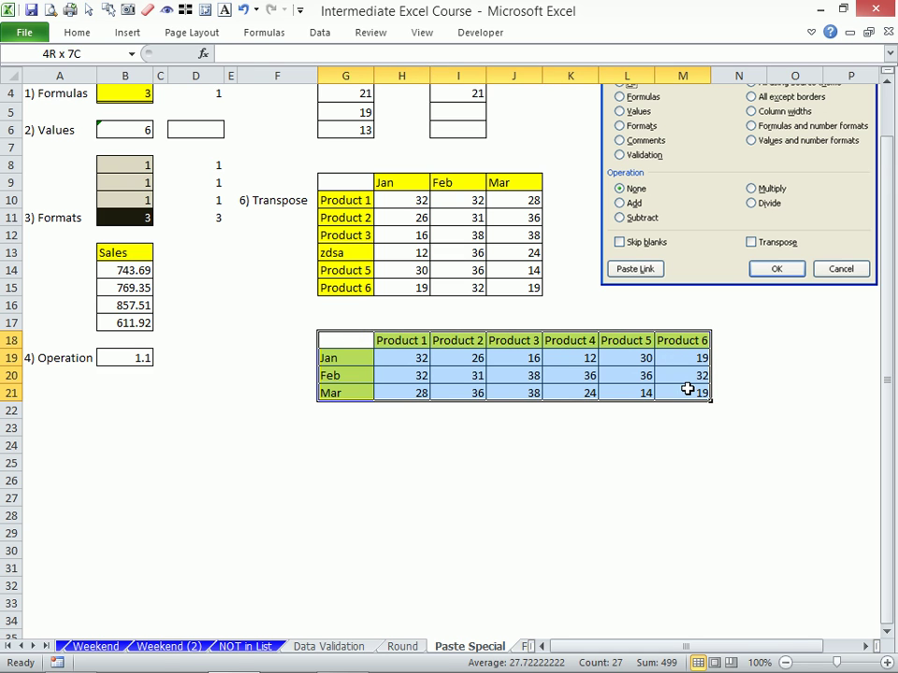
{"action": "key", "text": "ctrl+c"}
{"action": "left_click", "coordinate": [341, 433]}
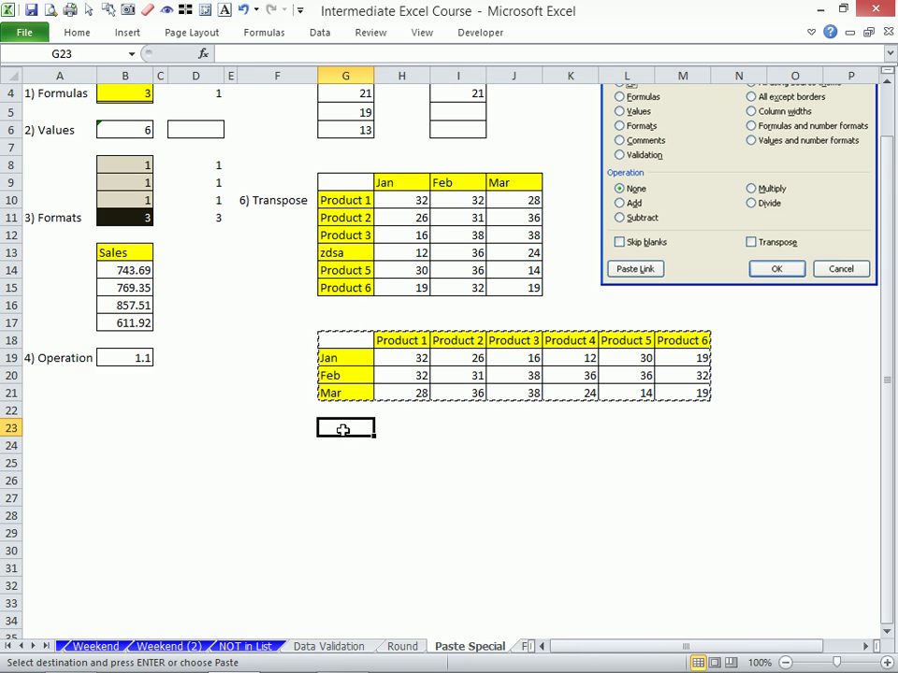
{"action": "key", "text": "ctrl+v"}
{"action": "key", "text": "Delete"}
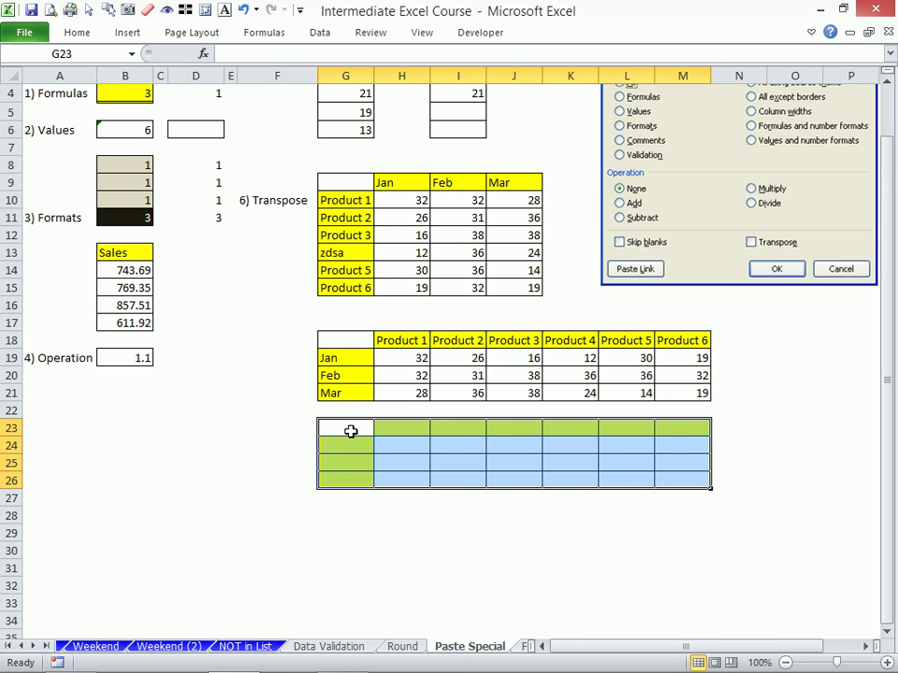
Enter the array formula =TRANSPOSE(G9:J15) across the formatted range G23:M26.
{"action": "left_click_drag", "start_coordinate": [351, 431], "coordinate": [677, 493]}
{"action": "type", "text": "="}
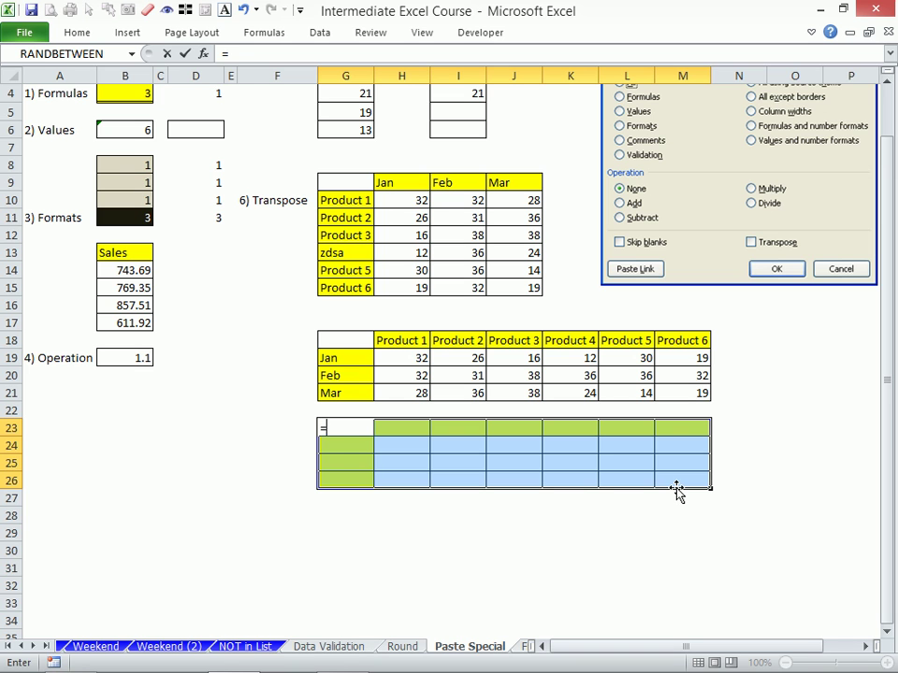
{"action": "type", "text": "tr"}
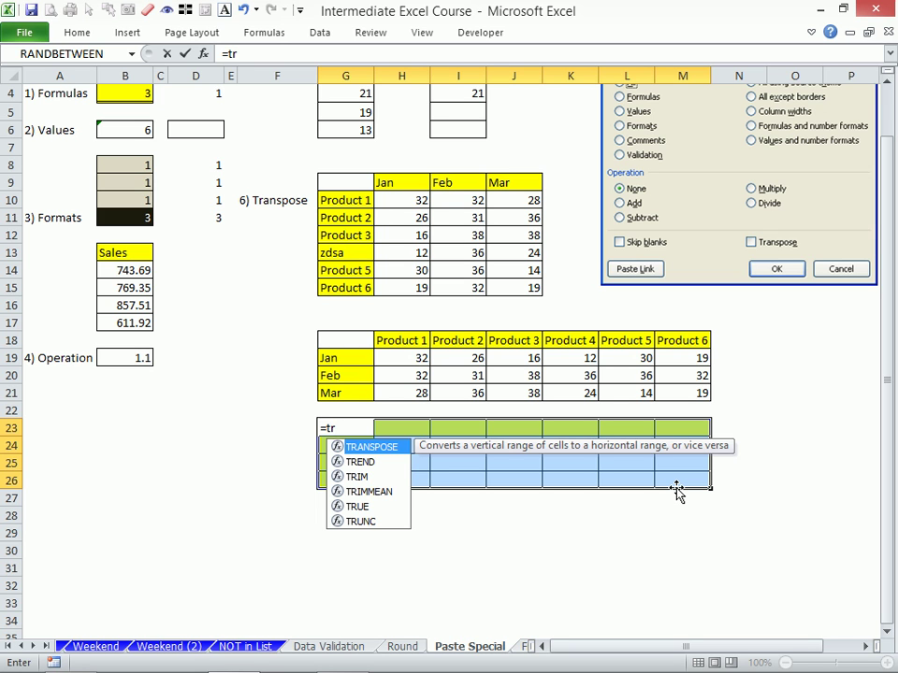
{"action": "key", "text": "Tab"}
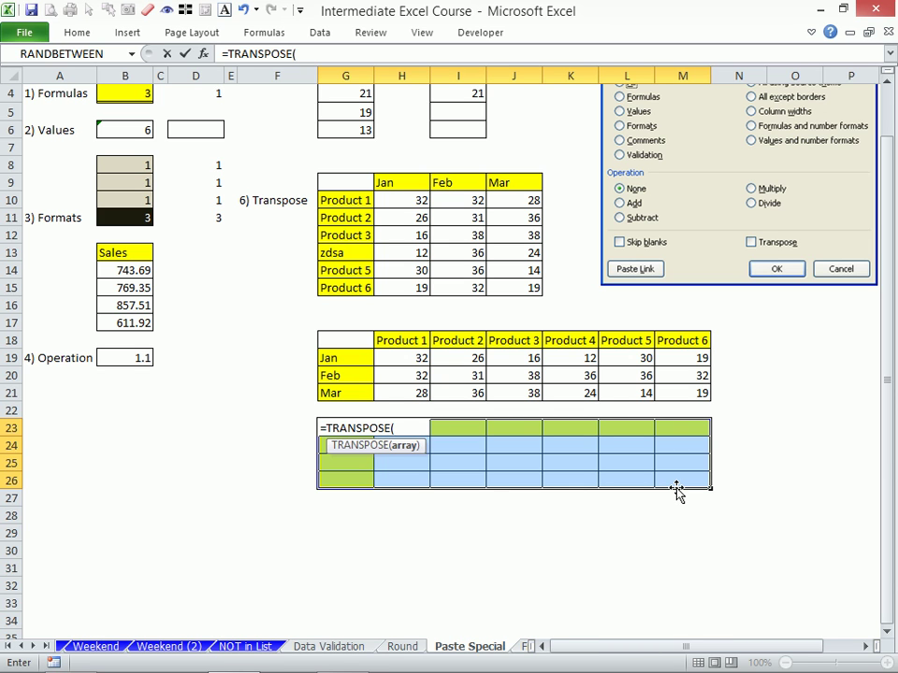
{"action": "left_click", "coordinate": [350, 186]}
{"action": "left_click_drag", "start_coordinate": [351, 186], "coordinate": [531, 295]}
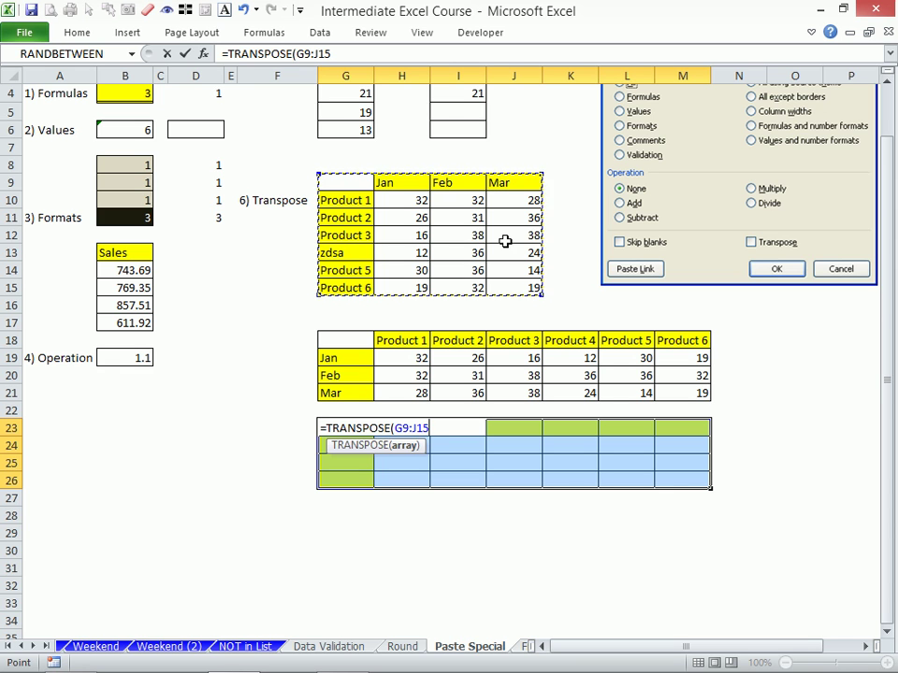
{"action": "type", "text": ")"}
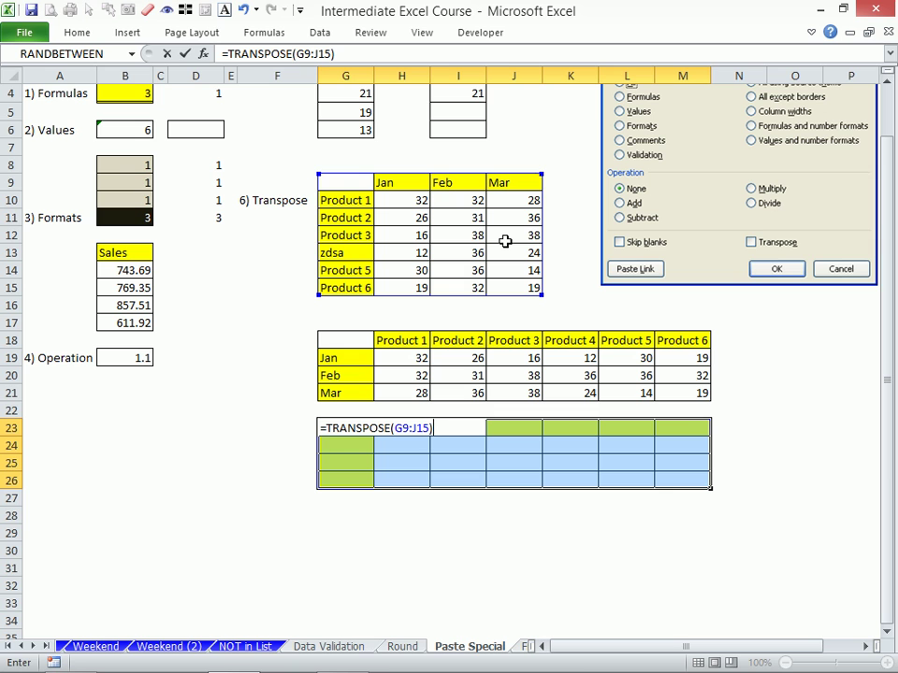
{"action": "key", "text": "ctrl+shift+Return"}
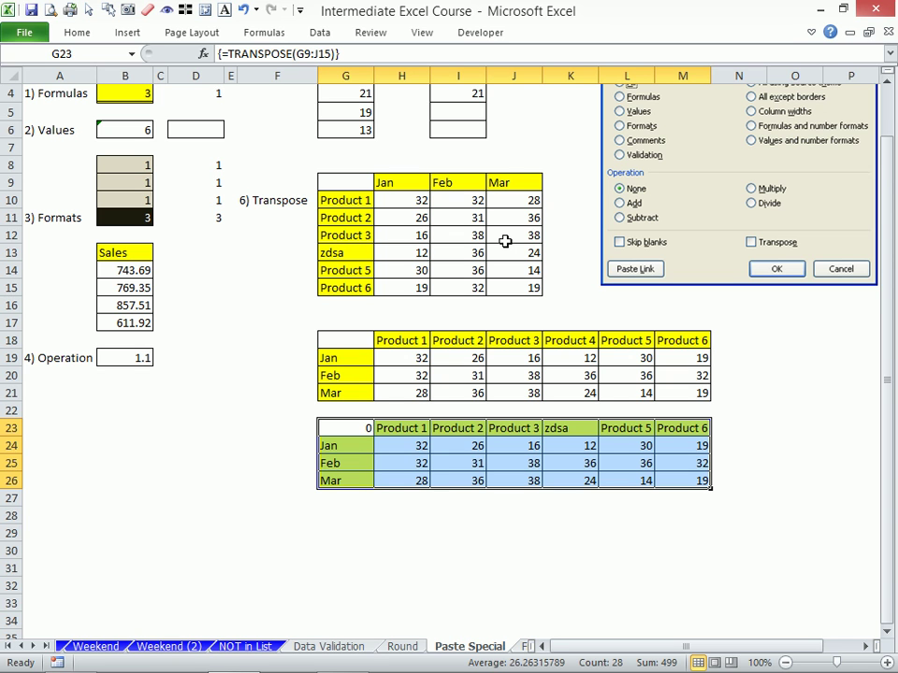
Replace the Product 2 label in G11 with "rtryt" and inspect the array formula in H25.
{"action": "left_click", "coordinate": [344, 216]}
{"action": "type", "text": "rtryt"}
{"action": "key", "text": "Return"}
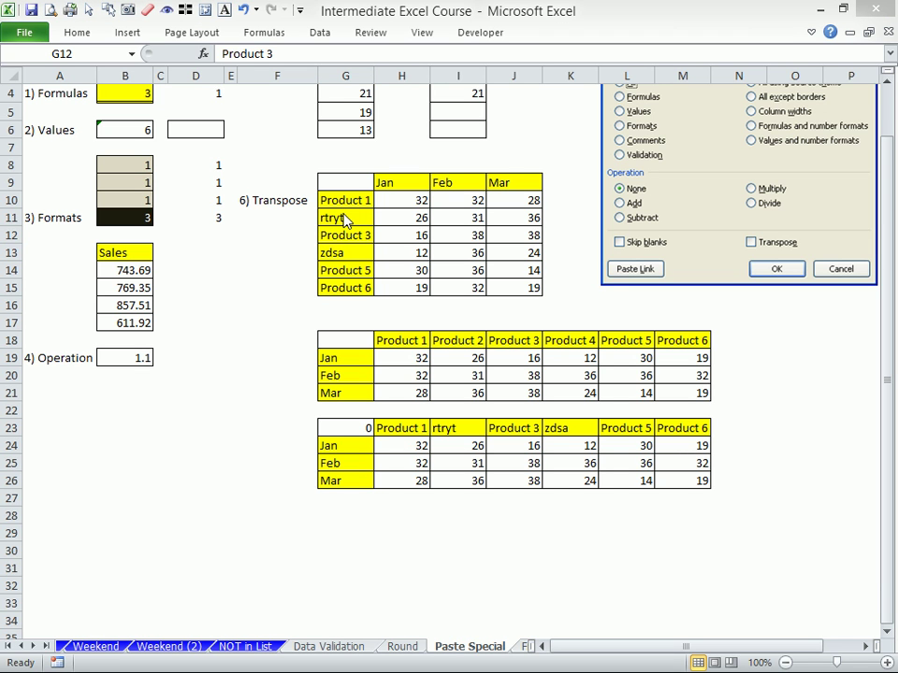
{"action": "left_click", "coordinate": [395, 462]}
{"action": "left_click", "coordinate": [394, 458]}
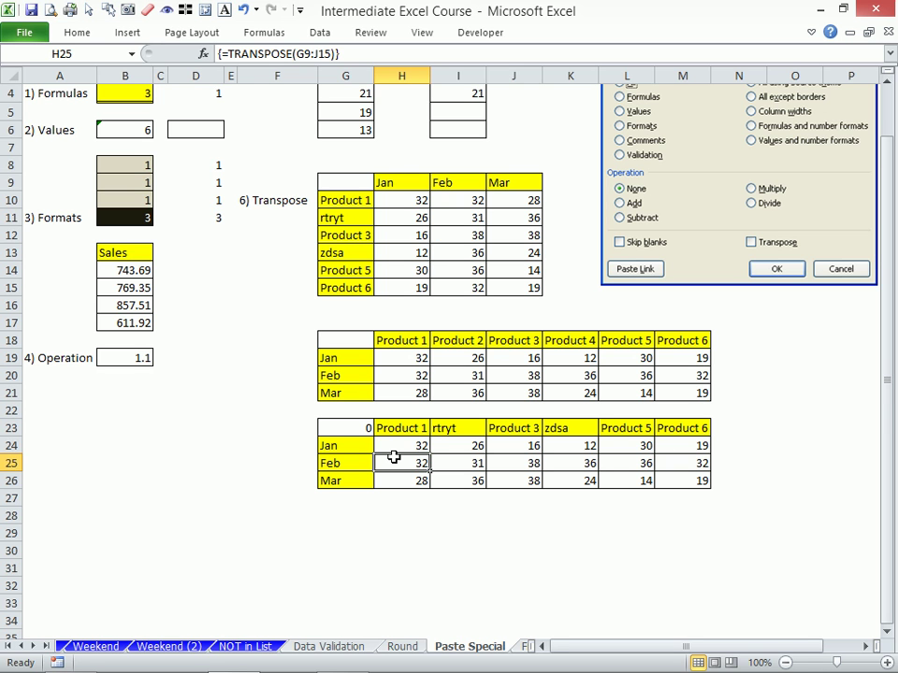
Enter the numbers 1 to 5 down the cells G30:G34 below the tables.
{"action": "scroll", "coordinate": [288, 492], "scroll_direction": "down", "scroll_amount": 2}
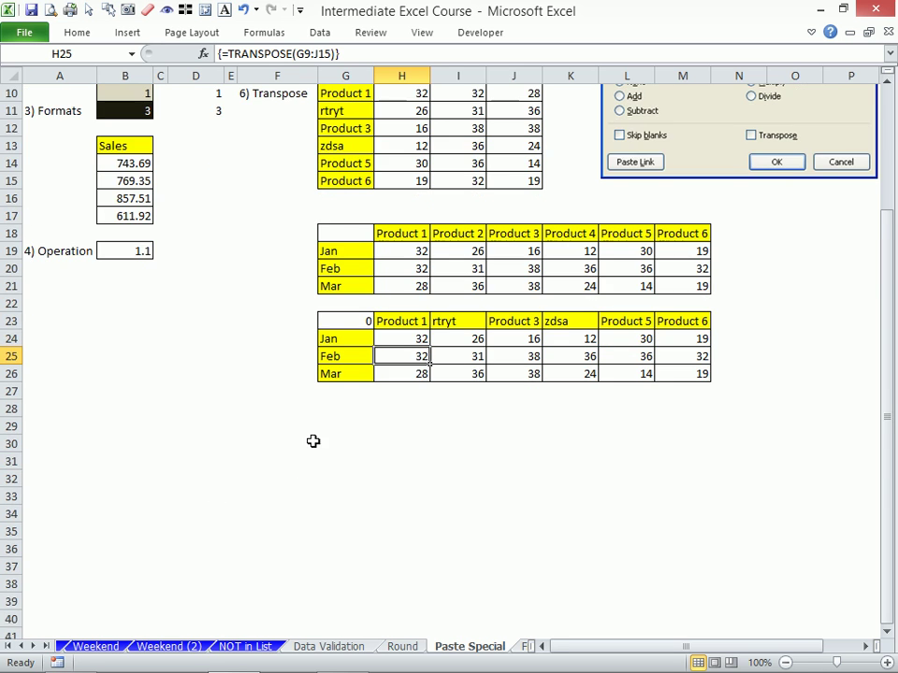
{"action": "left_click", "coordinate": [321, 437]}
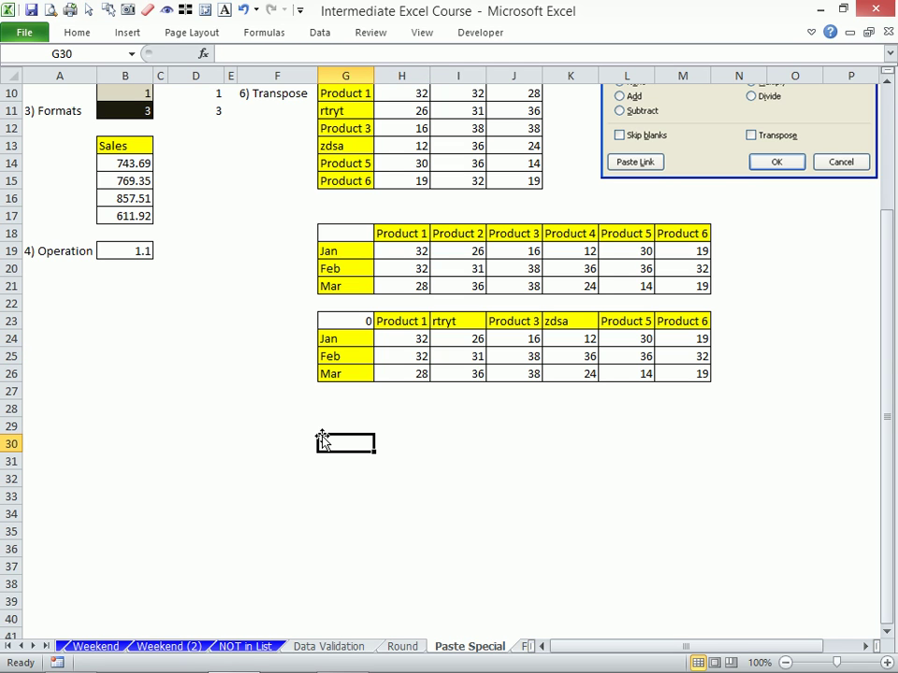
{"action": "type", "text": "1"}
{"action": "key", "text": "Return"}
{"action": "type", "text": "2"}
{"action": "key", "text": "Return"}
{"action": "type", "text": "3"}
{"action": "key", "text": "Return"}
{"action": "type", "text": "4"}
{"action": "key", "text": "Return"}
{"action": "type", "text": "5"}
{"action": "key", "text": "Return"}
Enter the descending numbers 5 to 1 in the adjacent cells H30:H34.
{"action": "key", "text": "Up"}
{"action": "key", "text": "Up"}
{"action": "key", "text": "Up"}
{"action": "key", "text": "Up"}
{"action": "key", "text": "Up"}
{"action": "key", "text": "Right"}
{"action": "type", "text": "5"}
{"action": "key", "text": "Return"}
{"action": "type", "text": "4"}
{"action": "key", "text": "Return"}
{"action": "type", "text": "3"}
{"action": "key", "text": "Return"}
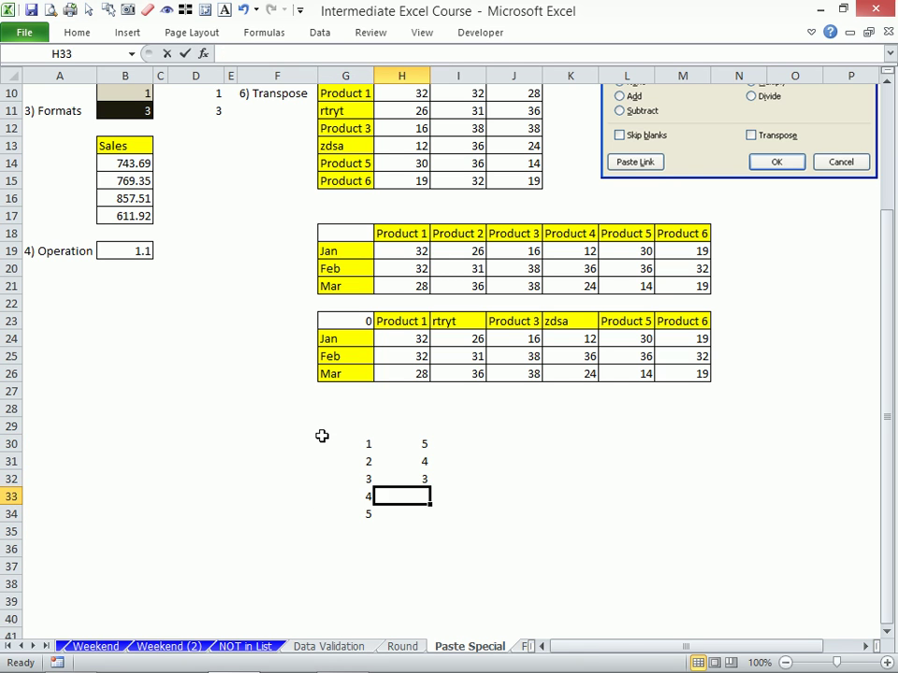
{"action": "type", "text": "2"}
{"action": "key", "text": "Return"}
{"action": "type", "text": "1"}
{"action": "key", "text": "Return"}
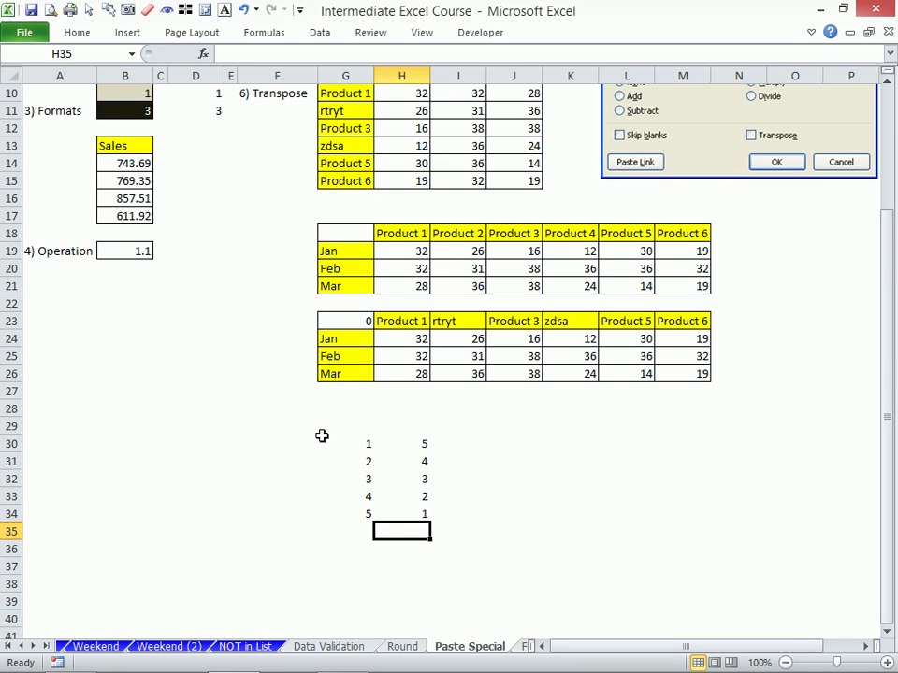
Multiply the two number columns with =G30*H30 in I30 and fill the formula down to I34.
{"action": "left_click", "coordinate": [453, 441]}
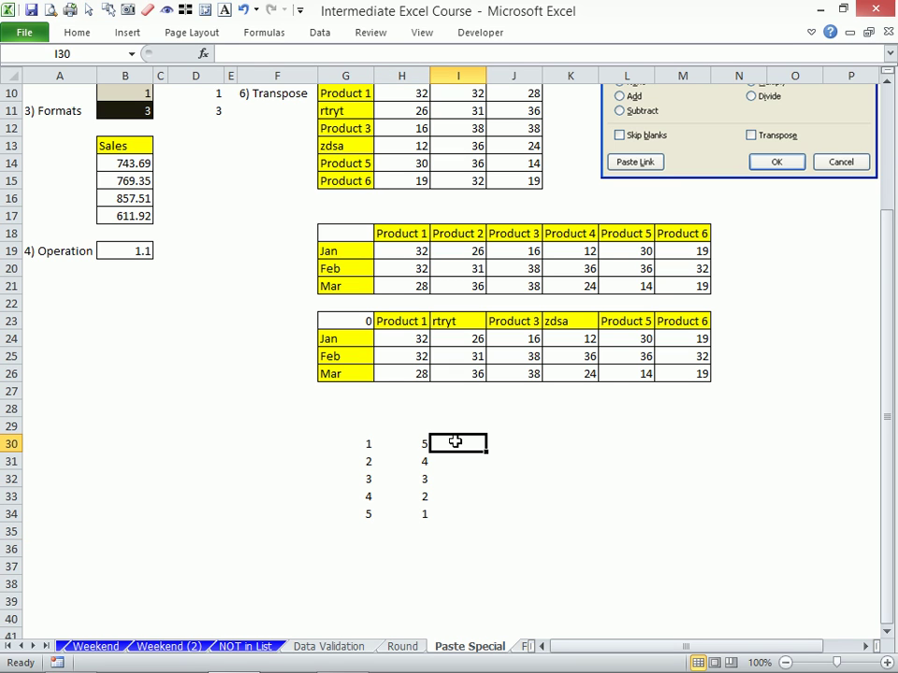
{"action": "type", "text": "="}
{"action": "key", "text": "Left"}
{"action": "key", "text": "Left"}
{"action": "type", "text": "*"}
{"action": "key", "text": "Left"}
{"action": "key", "text": "ctrl+Return"}
{"action": "left_click_drag", "start_coordinate": [485, 453], "coordinate": [482, 517]}
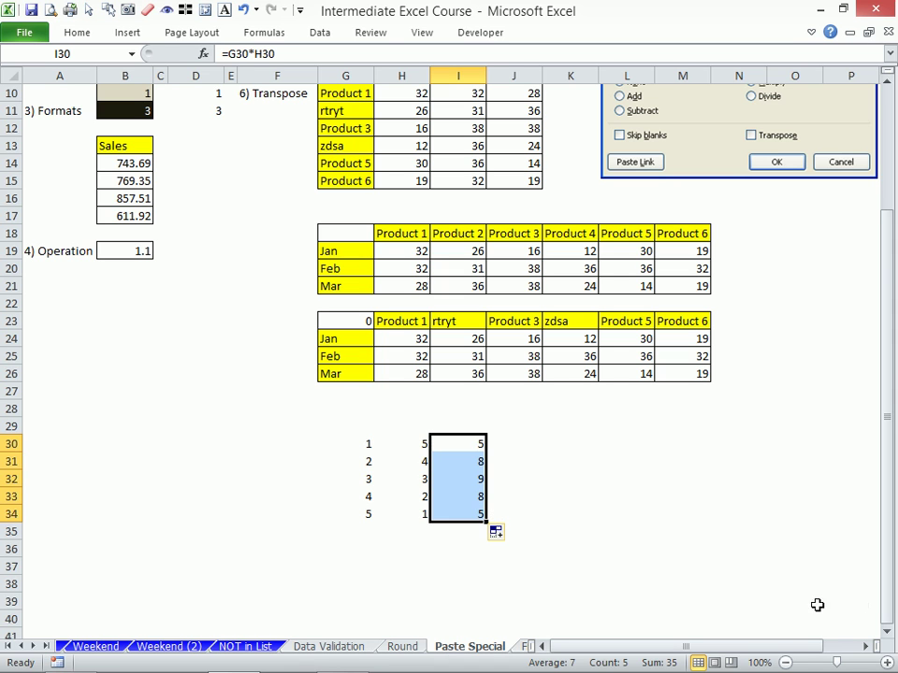
Total the products of I30:I34 in cell I35 with AutoSum.
{"action": "left_click", "coordinate": [462, 532]}
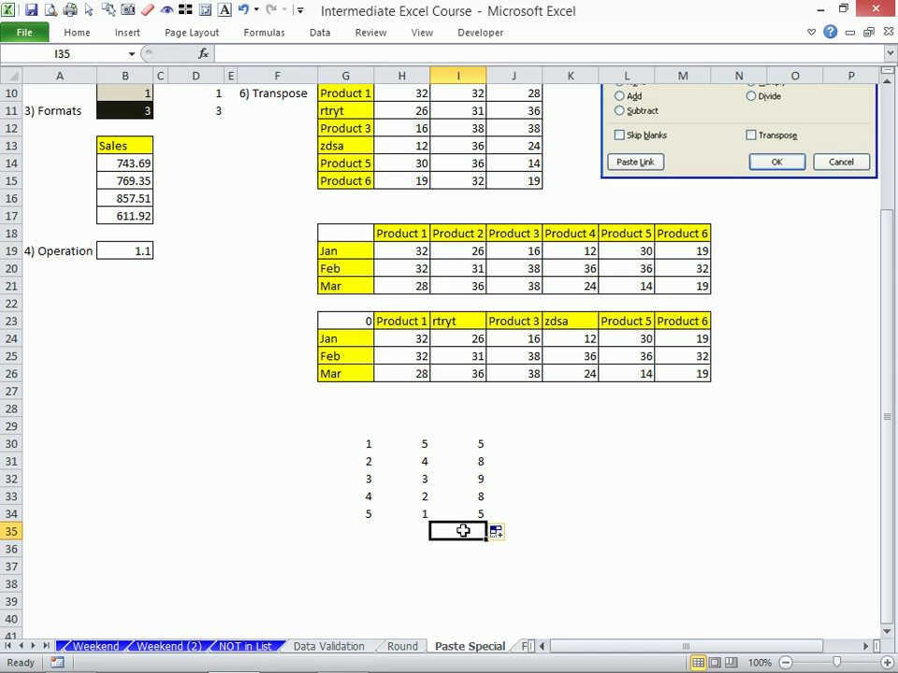
{"action": "key", "text": "alt+equal"}
{"action": "key", "text": "Return"}
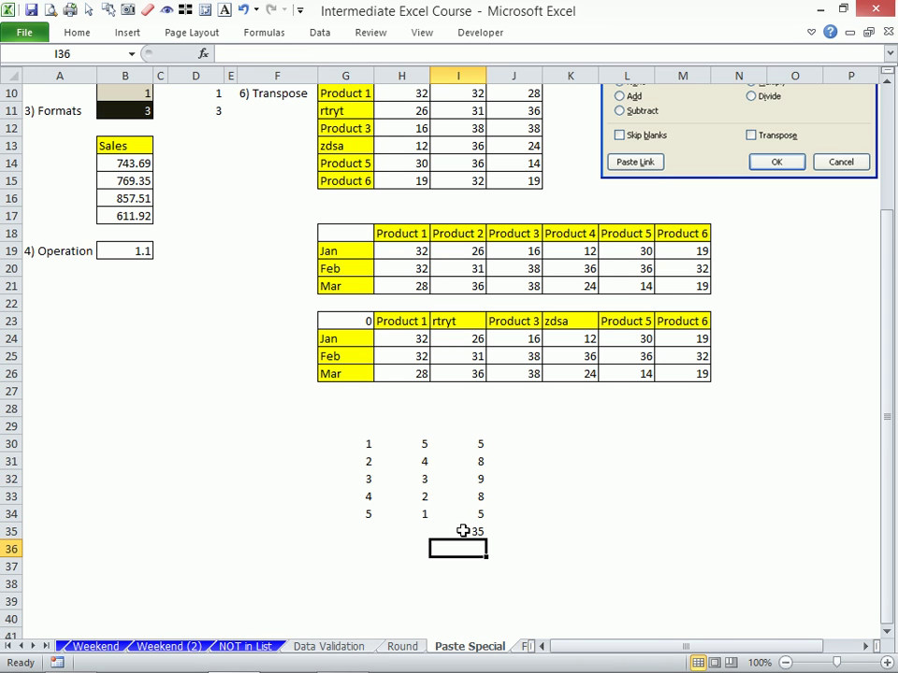
Enter the array formula =SUM(G30:G34*H30:H34) in I36 to total the products of both number columns.
{"action": "left_click_drag", "start_coordinate": [320, 423], "coordinate": [523, 538]}
{"action": "key", "text": "alt+w"}
{"action": "key", "text": "g"}
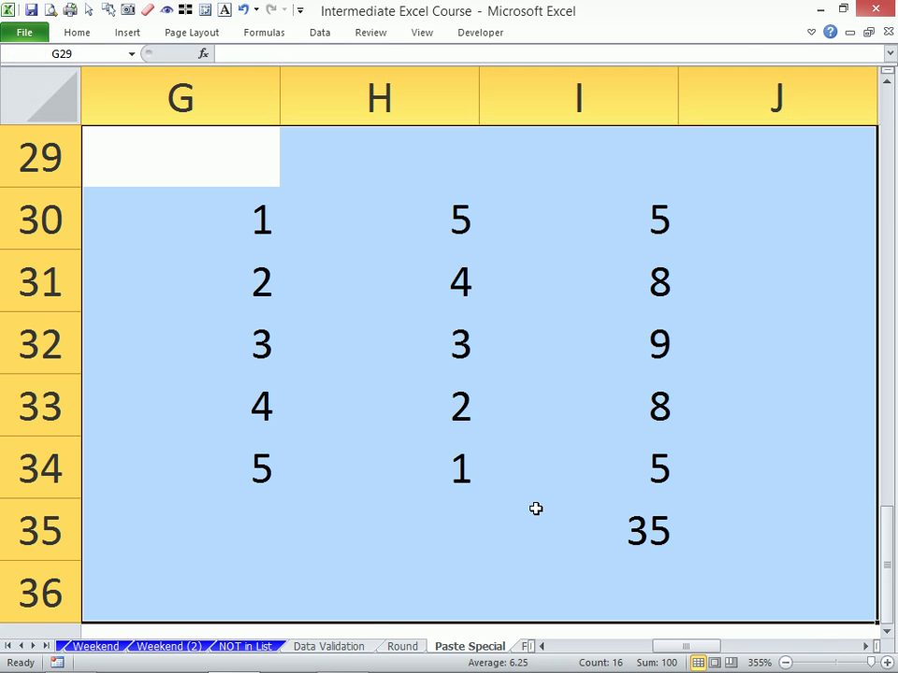
{"action": "left_click", "coordinate": [243, 203]}
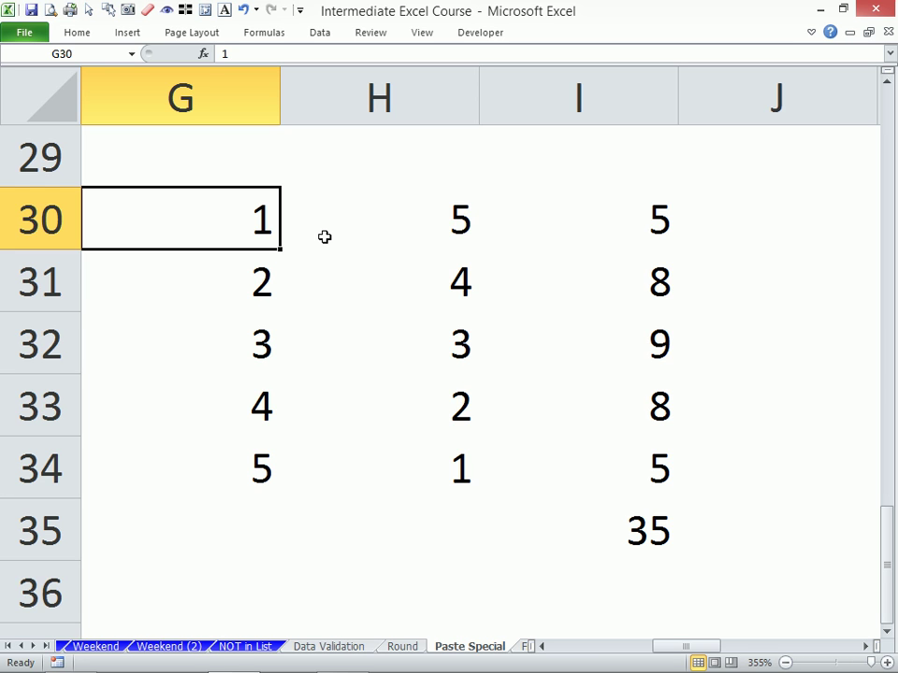
{"action": "left_click", "coordinate": [635, 569]}
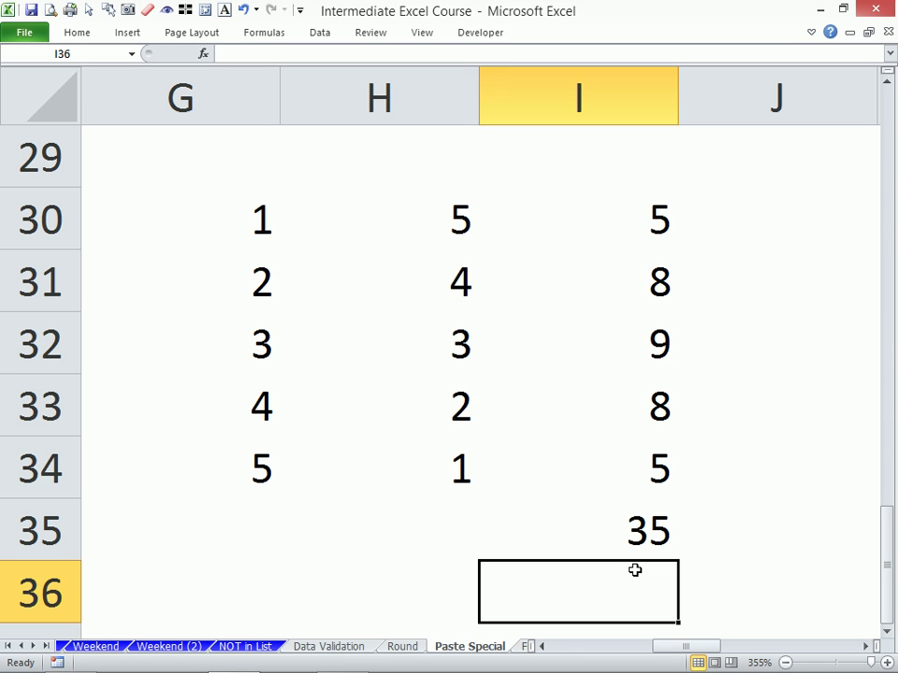
{"action": "type", "text": "="}
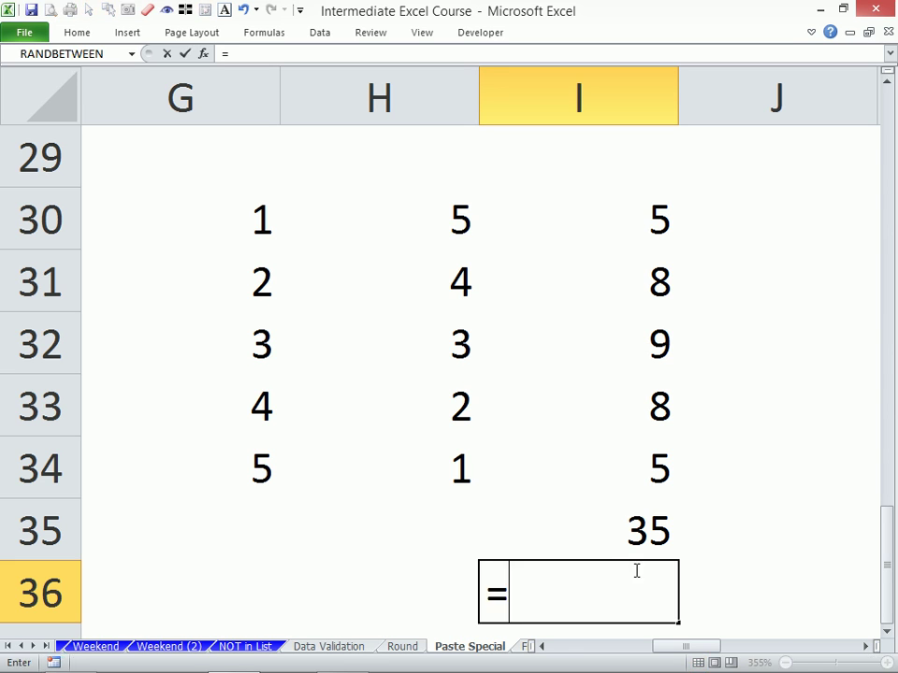
{"action": "type", "text": "sum"}
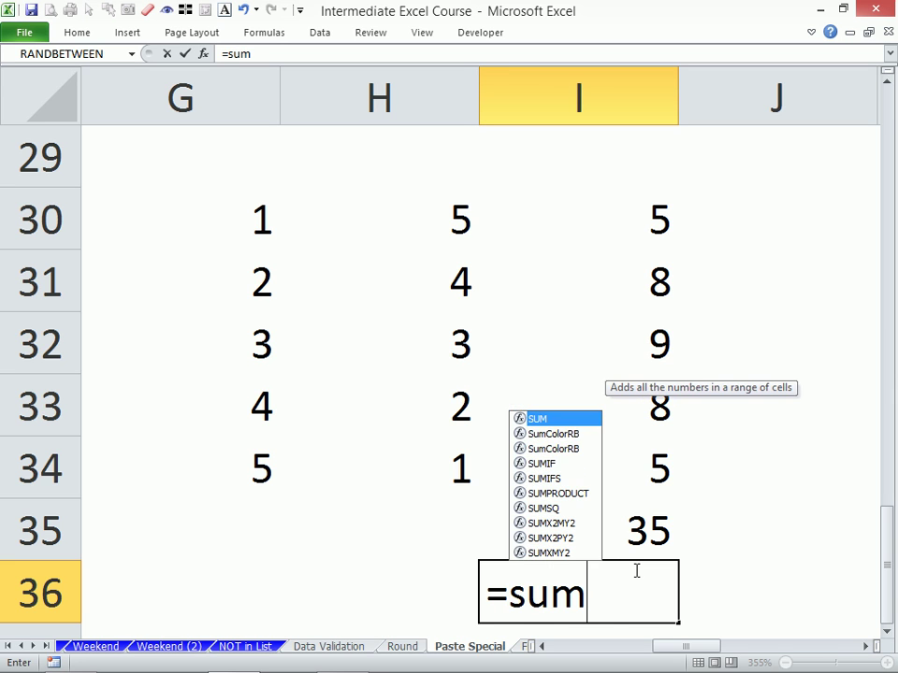
{"action": "key", "text": "Tab"}
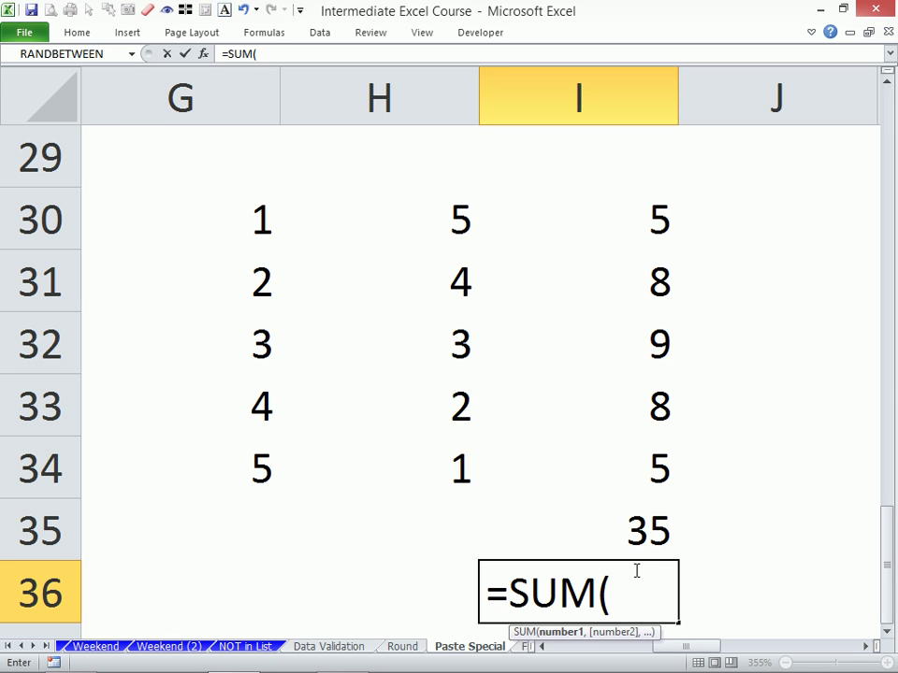
{"action": "left_click_drag", "start_coordinate": [252, 245], "coordinate": [239, 444]}
{"action": "type", "text": "*"}
{"action": "left_click_drag", "start_coordinate": [401, 216], "coordinate": [442, 449]}
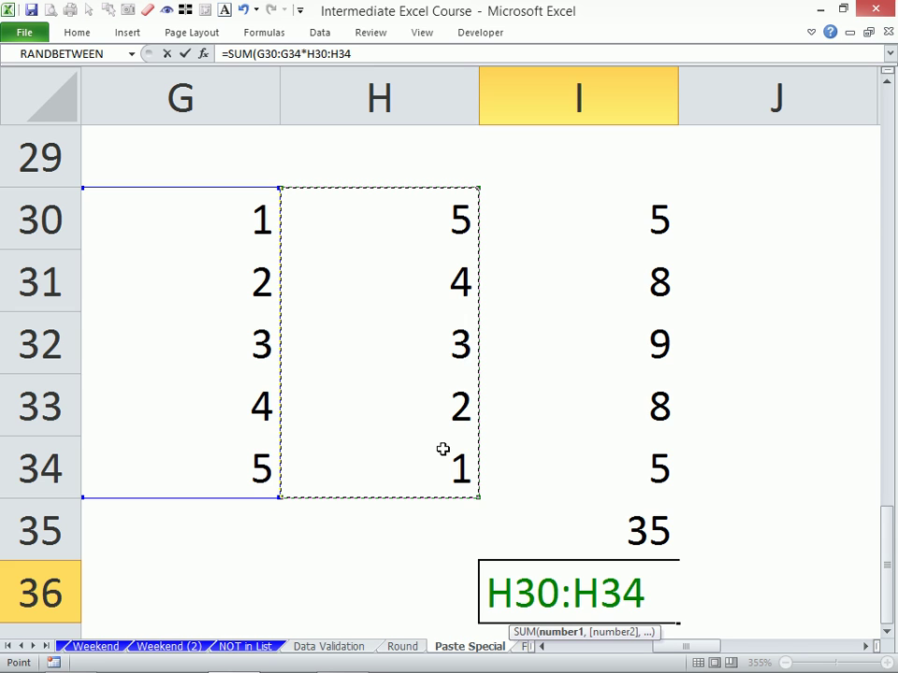
{"action": "type", "text": ")"}
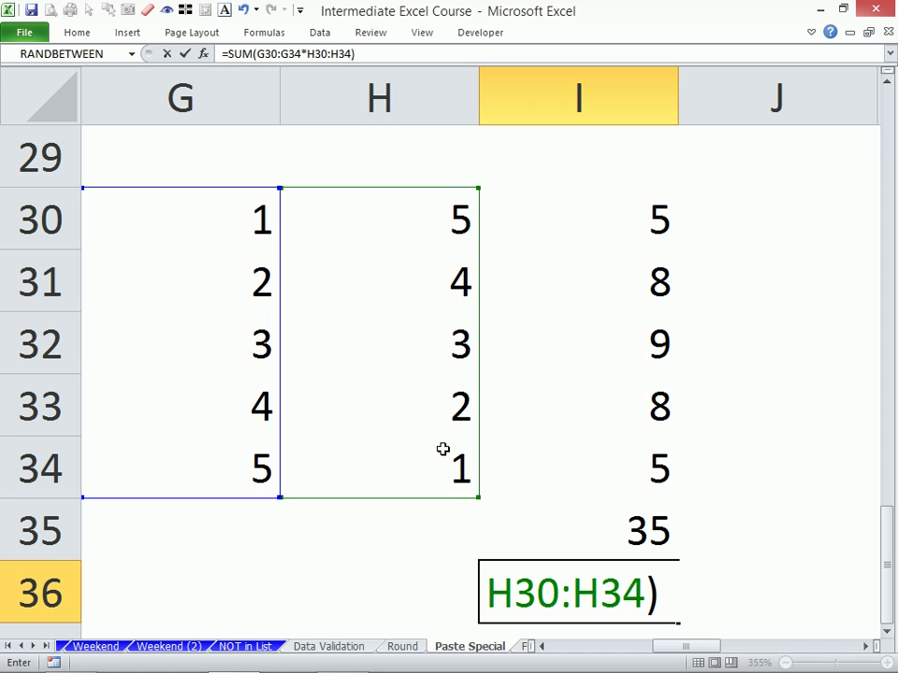
{"action": "key", "text": "ctrl+shift+Return"}
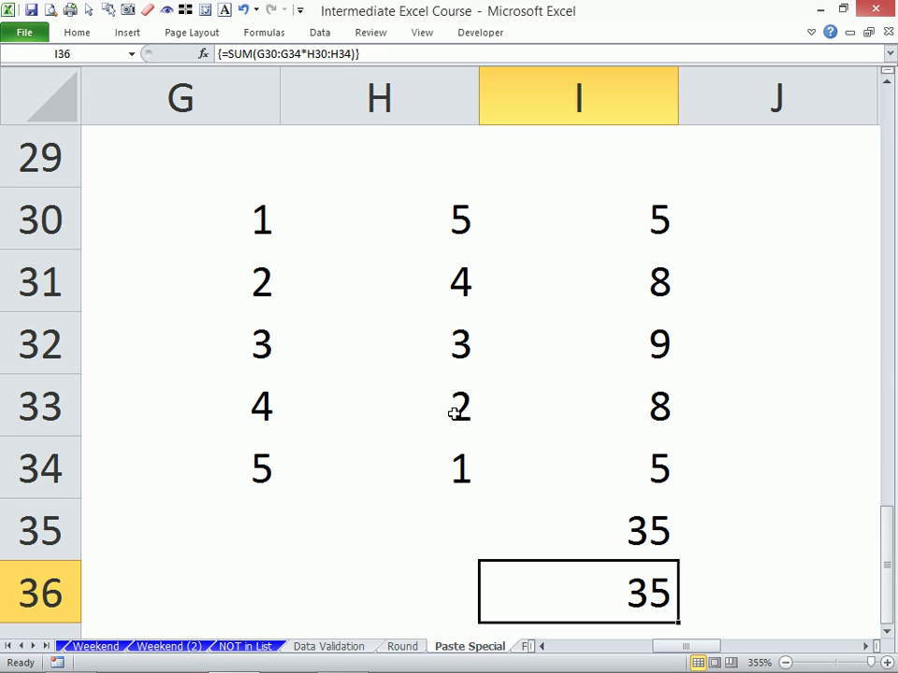
Set H32 to 5 and clear the helper products in I30:I34.
{"action": "left_click", "coordinate": [458, 370]}
{"action": "type", "text": "5"}
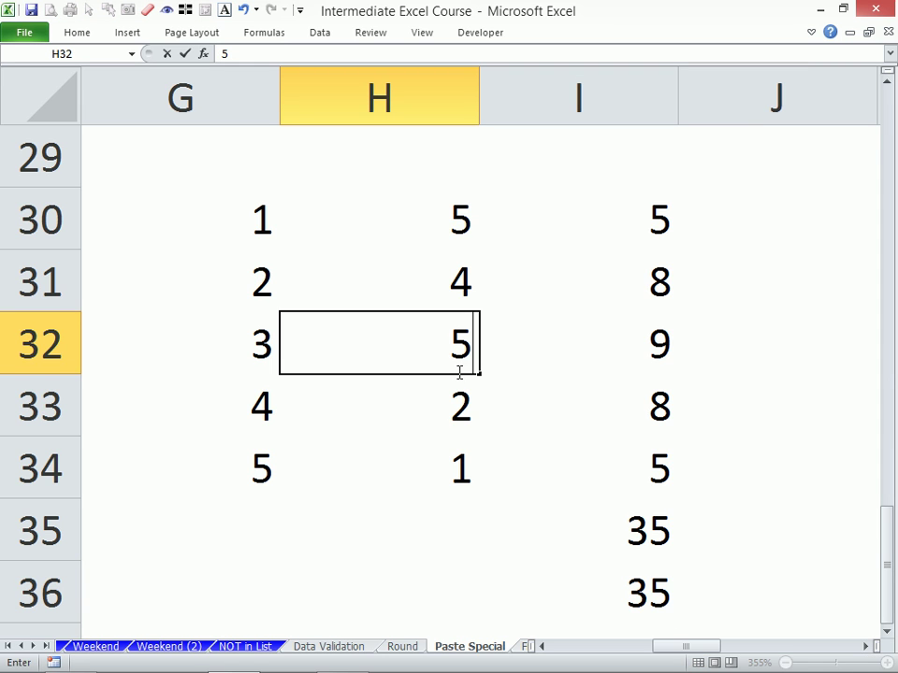
{"action": "key", "text": "Return"}
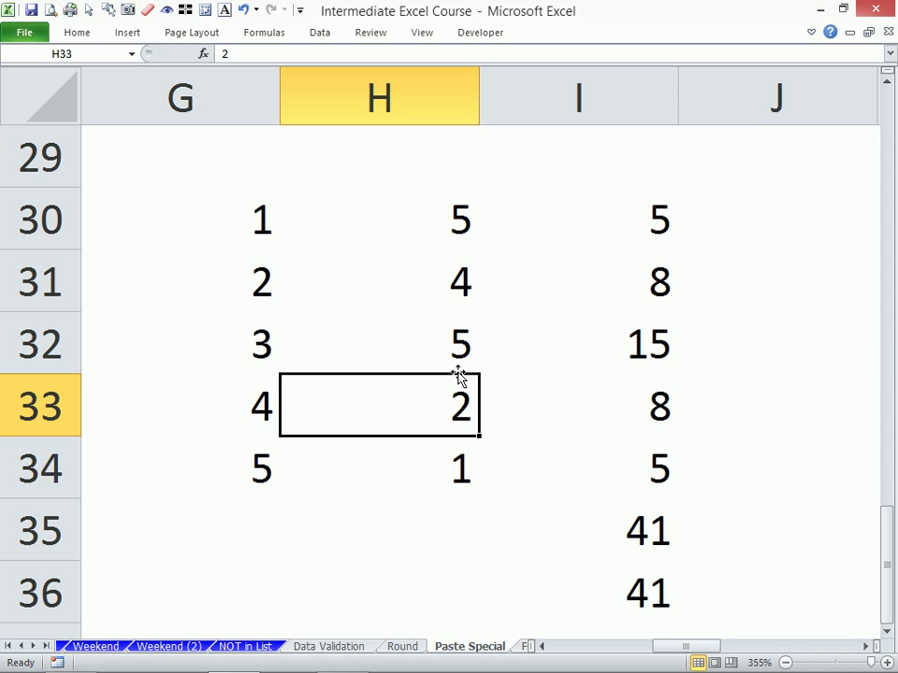
{"action": "left_click_drag", "start_coordinate": [639, 202], "coordinate": [659, 475]}
{"action": "key", "text": "Delete"}
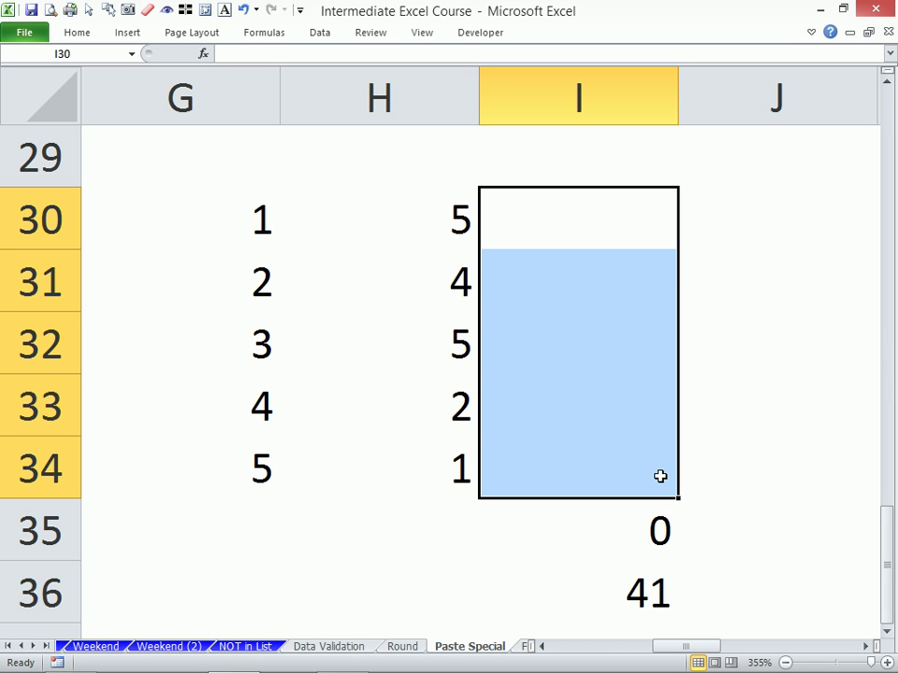
Look briefly at the Freeze Panes sheet, then review the product tables on the Paste Special sheet at 130% zoom.
{"action": "left_click", "coordinate": [525, 646]}
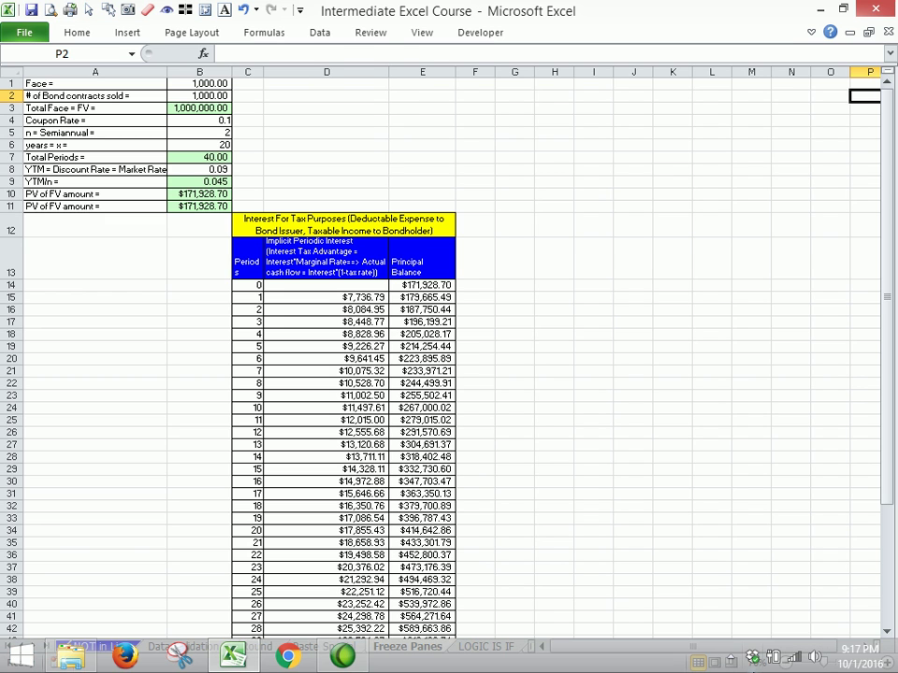
{"action": "left_click", "coordinate": [732, 661]}
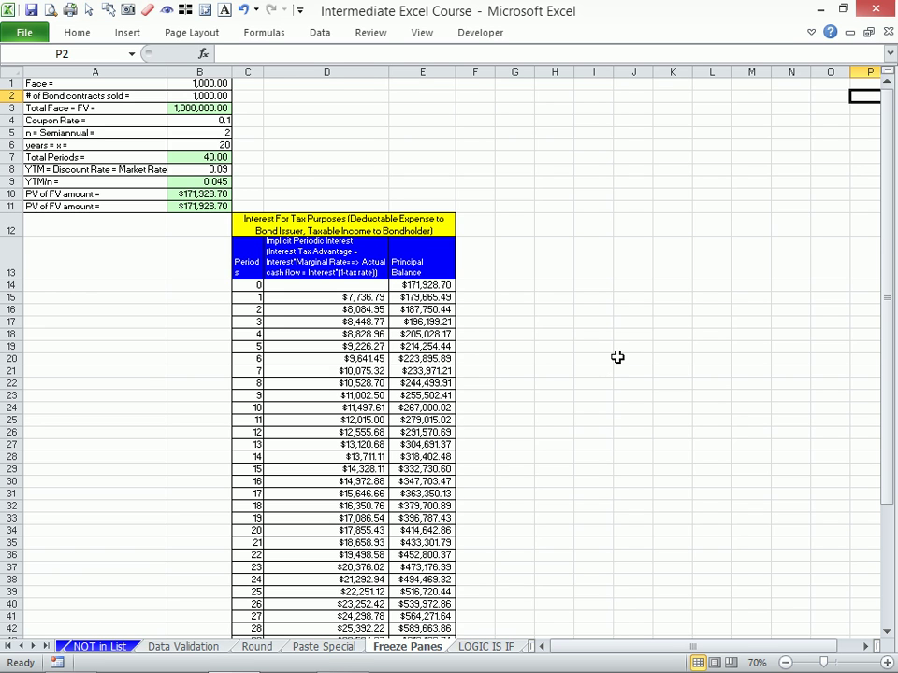
{"action": "left_click", "coordinate": [335, 648]}
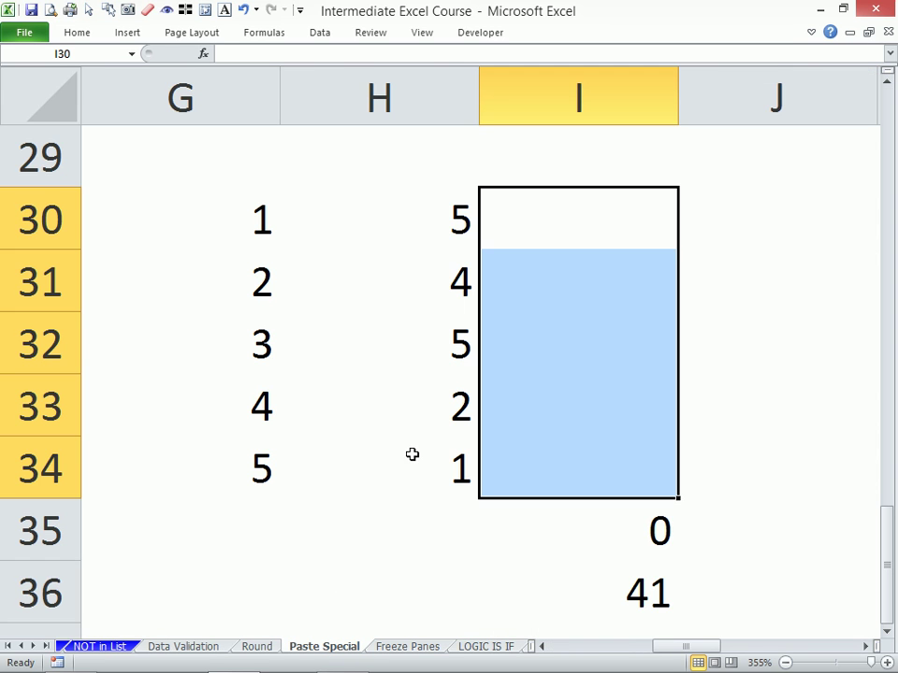
{"action": "left_click_drag", "start_coordinate": [887, 575], "coordinate": [887, 391]}
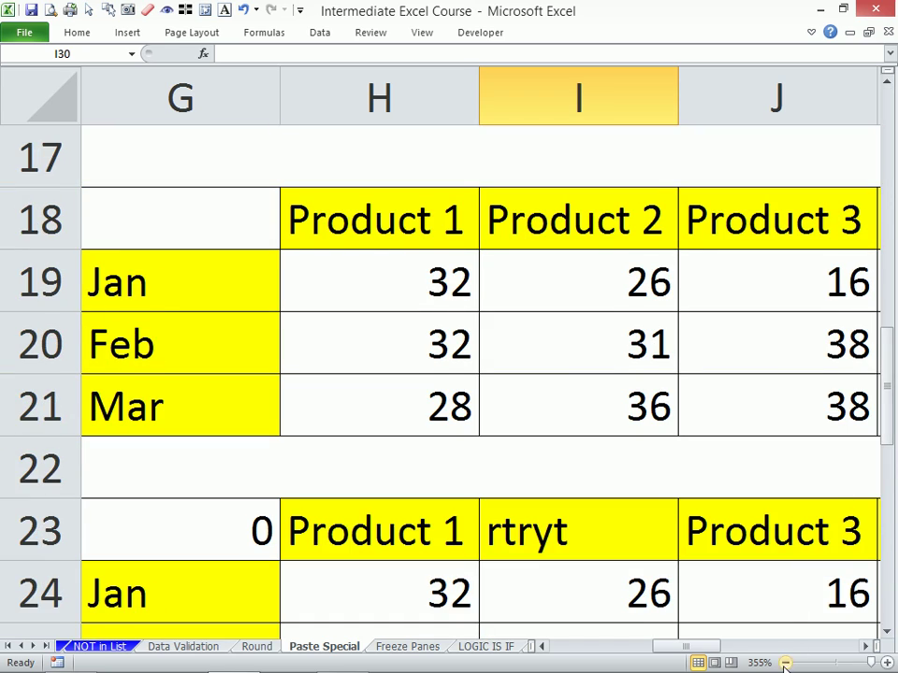
{"action": "left_click_drag", "start_coordinate": [784, 666], "coordinate": [787, 661]}
{"action": "left_click_drag", "start_coordinate": [396, 485], "coordinate": [480, 541]}
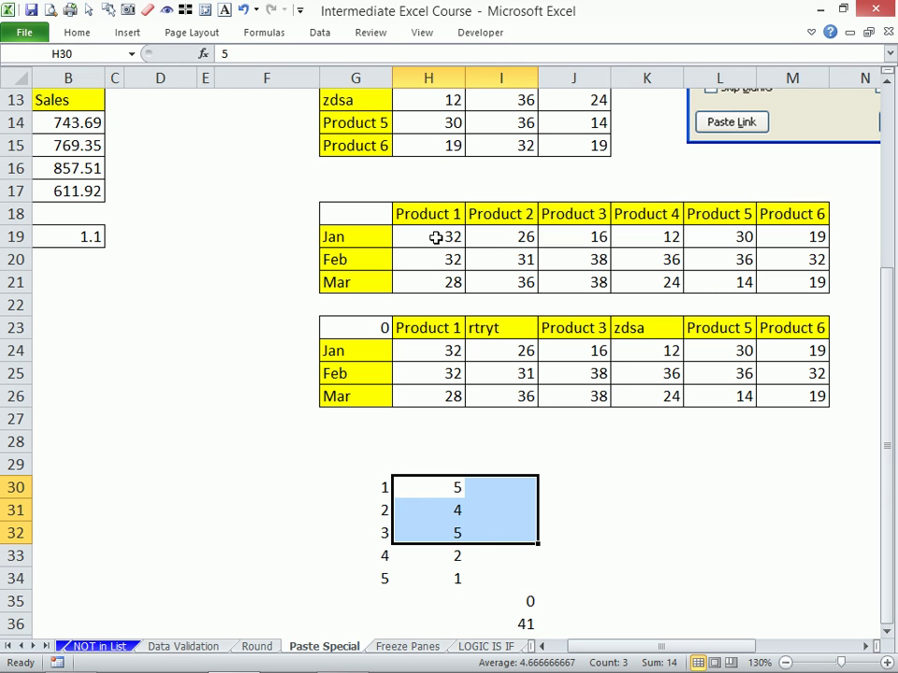
{"action": "left_click", "coordinate": [437, 209]}
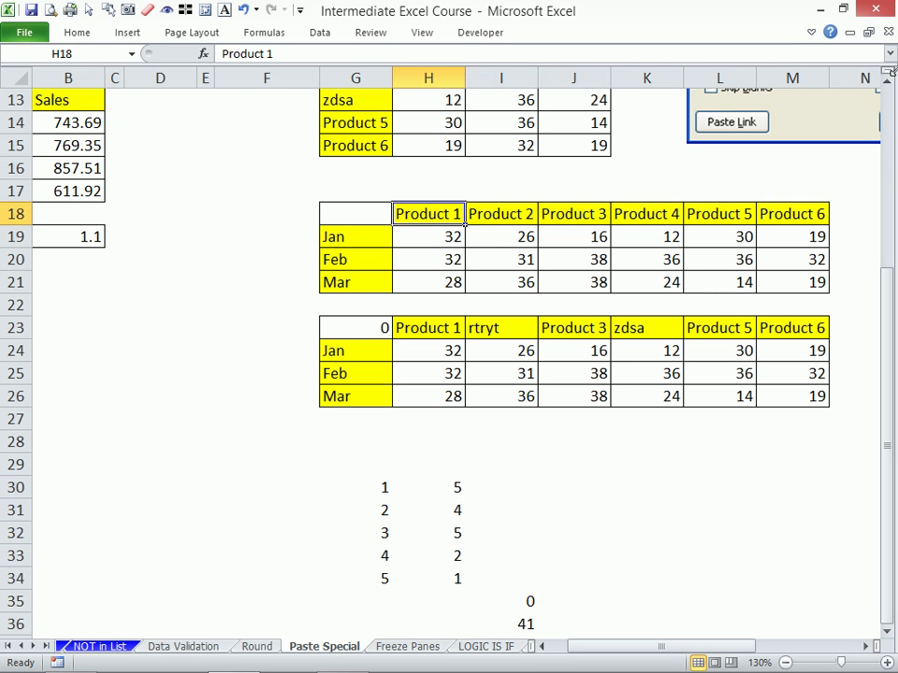
{"action": "left_click_drag", "start_coordinate": [888, 80], "coordinate": [889, 80]}
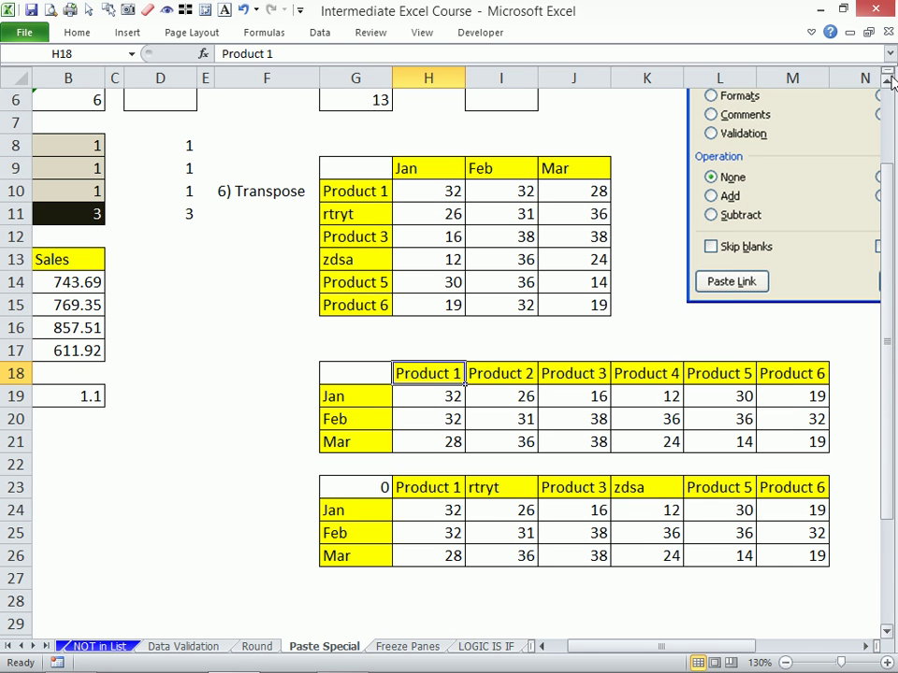
{"action": "left_click", "coordinate": [428, 344]}
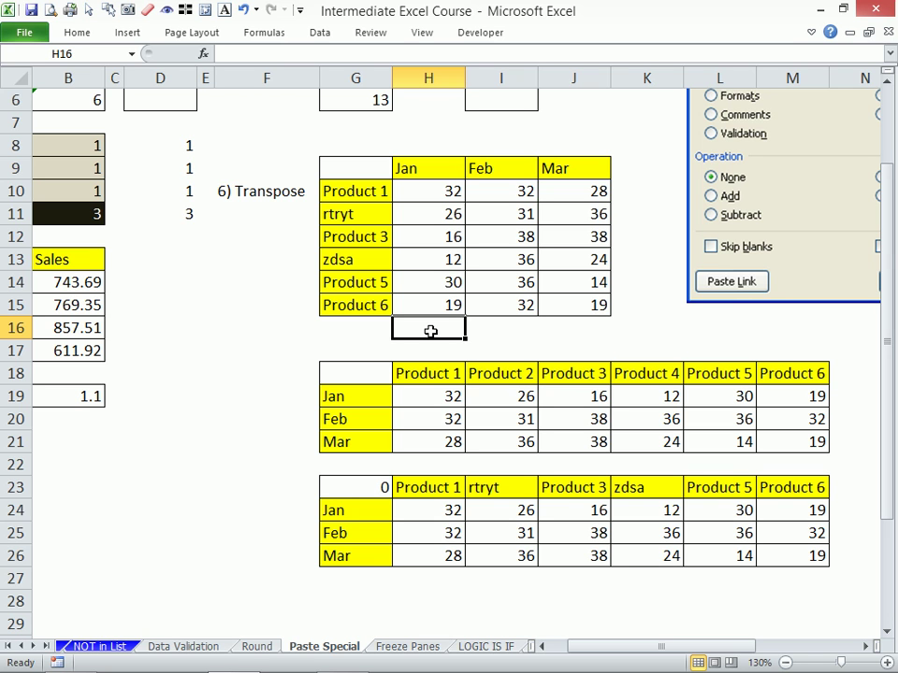
{"action": "type", "text": "1.1"}
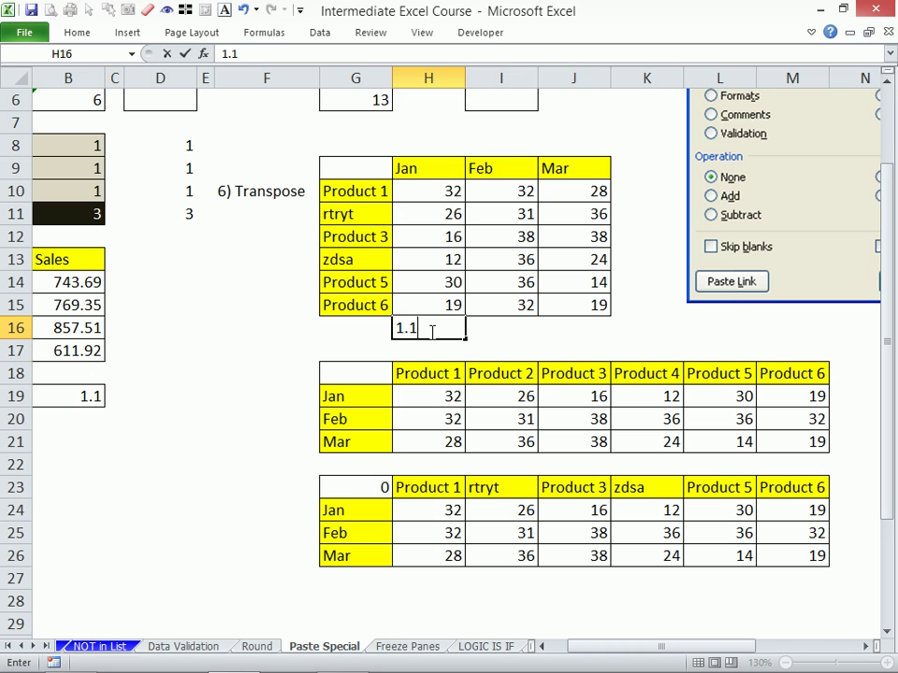
{"action": "key", "text": "Return"}
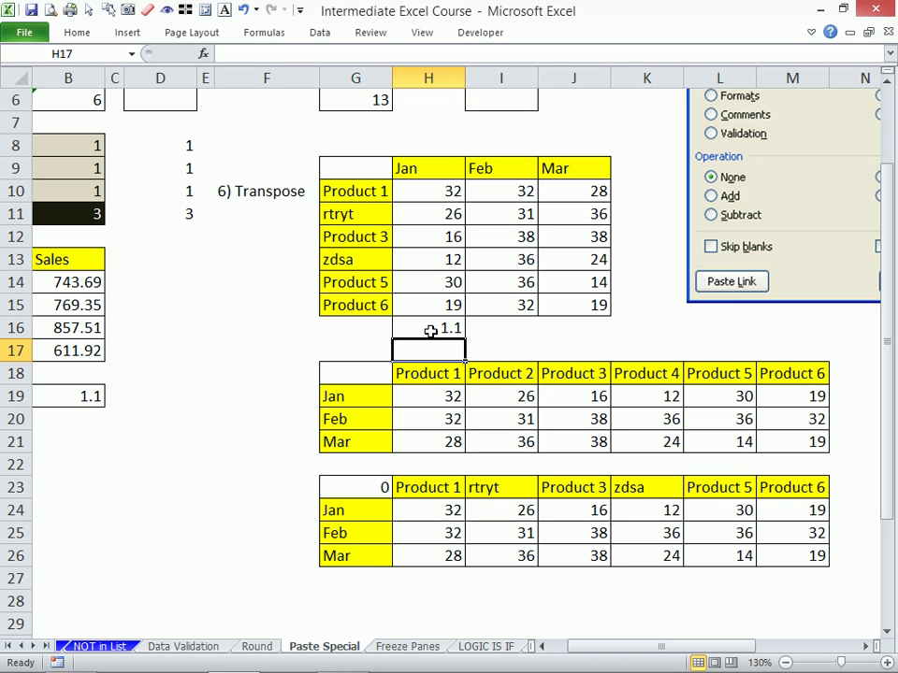
{"action": "left_click", "coordinate": [431, 331]}
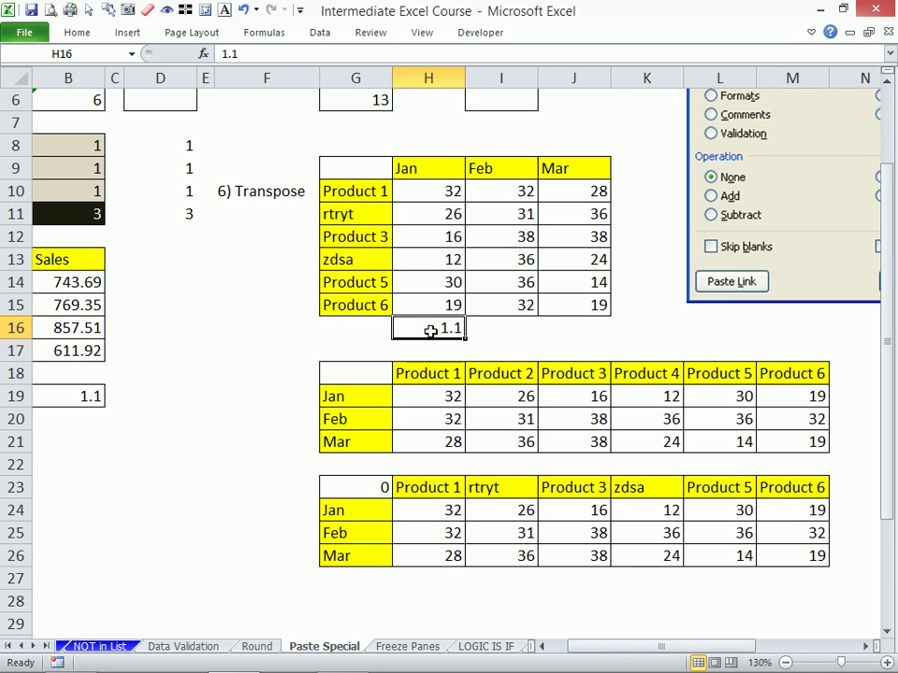
{"action": "key", "text": "Delete"}
Enter 1.1 in the empty cell E25 and widen column E so the full number fits.
{"action": "key", "text": "Left"}
{"action": "key", "text": "Left"}
{"action": "key", "text": "Down"}
{"action": "key", "text": "Down"}
{"action": "key", "text": "Down"}
{"action": "key", "text": "Down"}
{"action": "key", "text": "Down"}
{"action": "key", "text": "Down"}
{"action": "key", "text": "Down"}
{"action": "key", "text": "Down"}
{"action": "key", "text": "Left"}
{"action": "key", "text": "Down"}
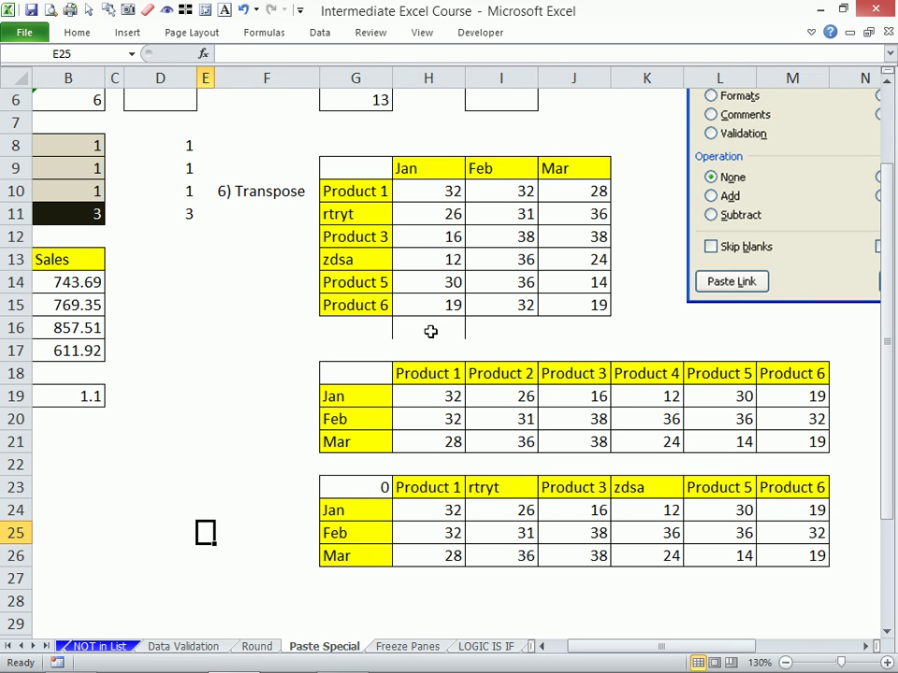
{"action": "type", "text": "="}
{"action": "key", "text": "BackSpace"}
{"action": "type", "text": "1."}
{"action": "key", "text": "Return"}
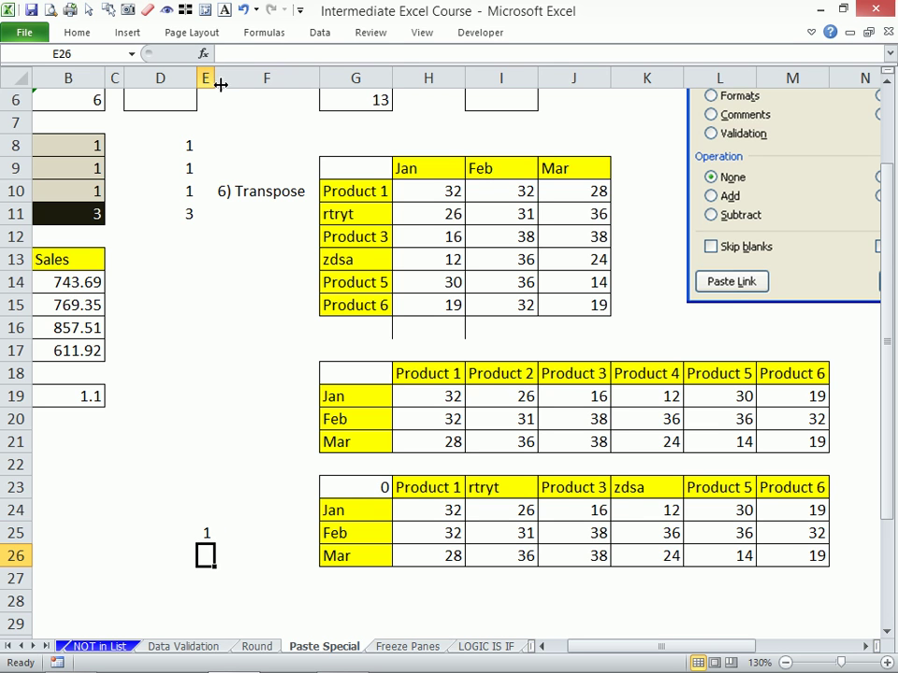
{"action": "left_click_drag", "start_coordinate": [215, 78], "coordinate": [232, 78]}
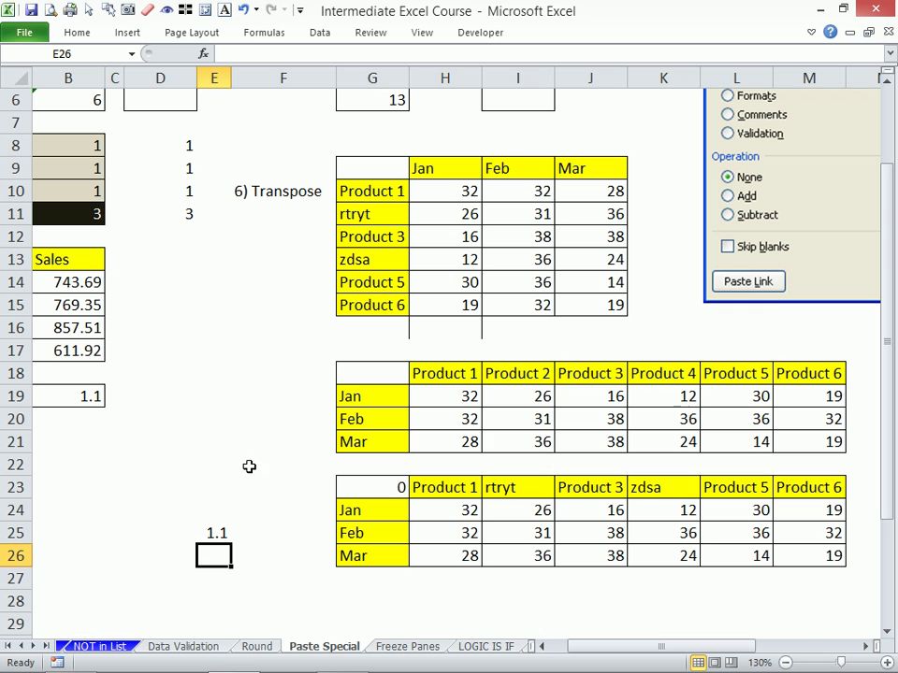
{"action": "left_click", "coordinate": [208, 534]}
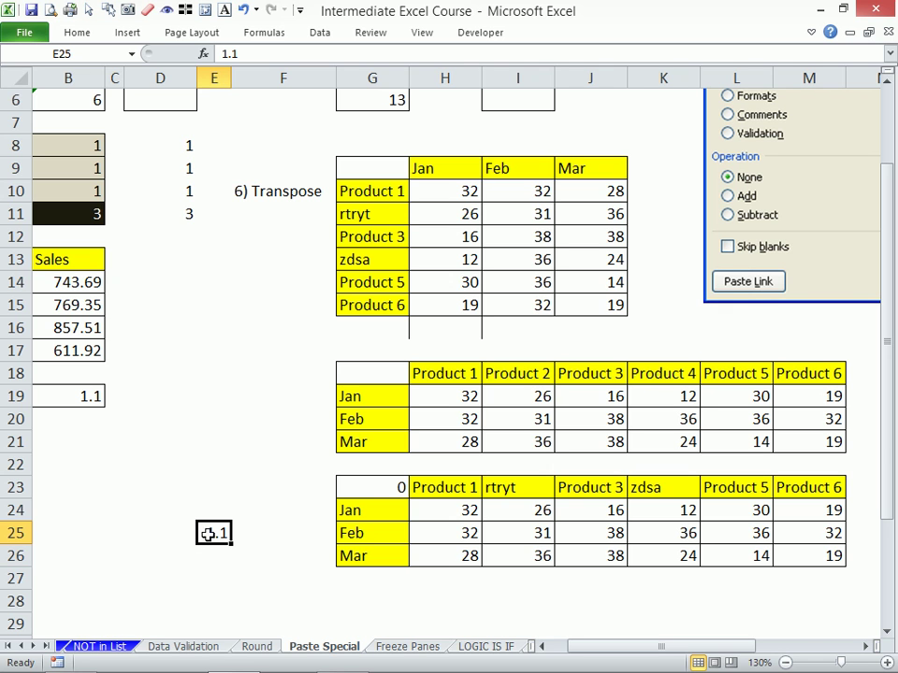
{"action": "left_click", "coordinate": [295, 594]}
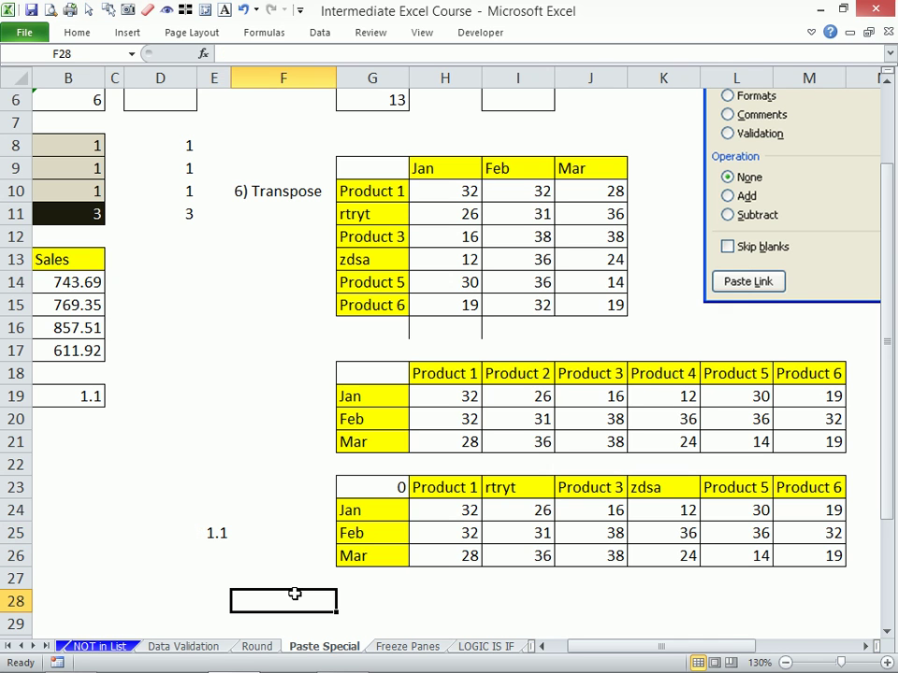
Multiply the monthly product figures in H10:J15 by the 1.1 in E25 using Paste Special with Values and Multiply.
{"action": "left_click", "coordinate": [451, 194]}
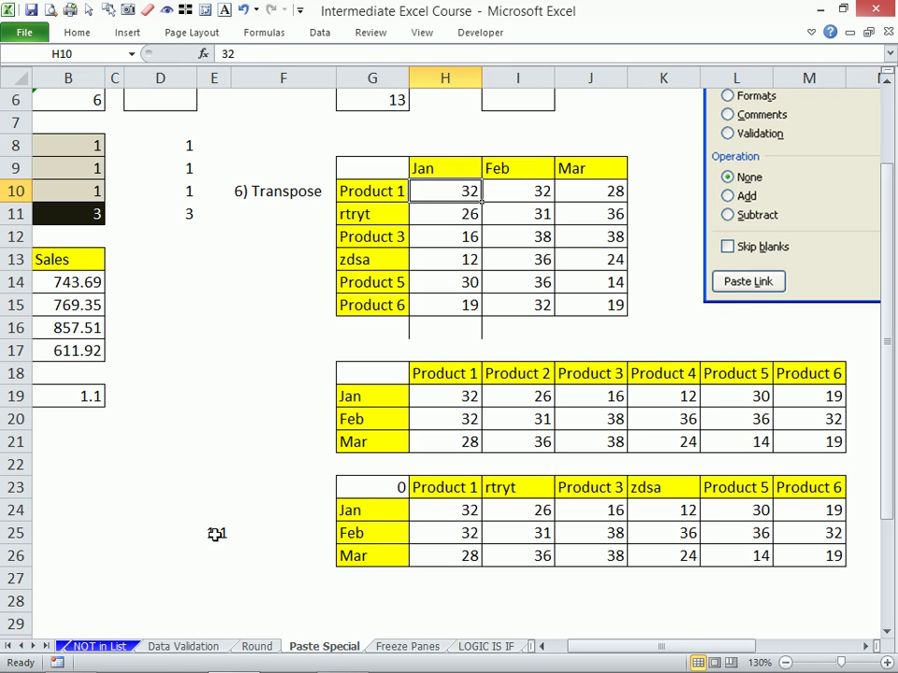
{"action": "left_click", "coordinate": [215, 533]}
{"action": "key", "text": "ctrl+c"}
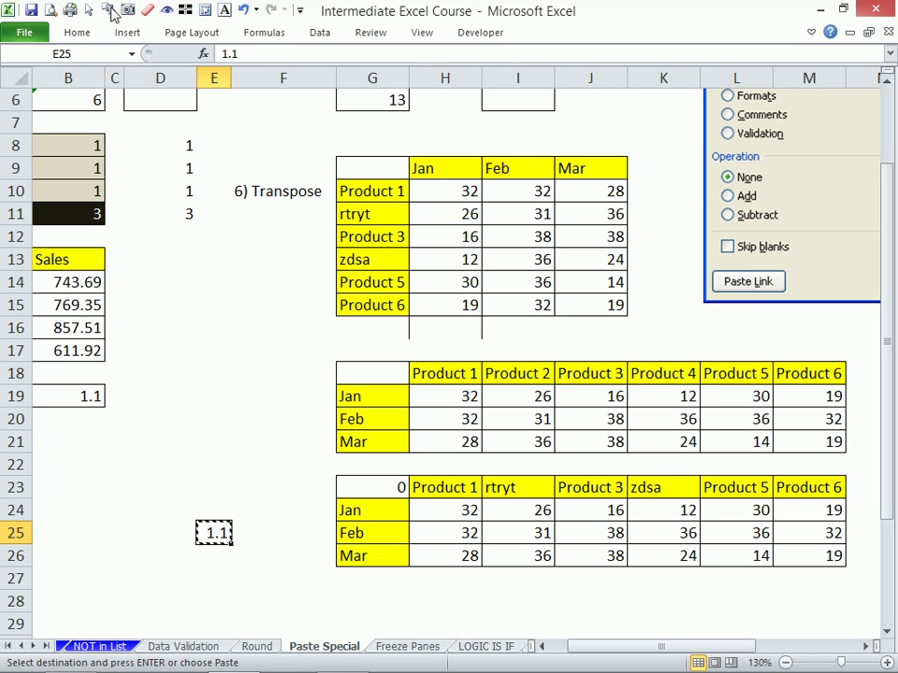
{"action": "left_click_drag", "start_coordinate": [459, 195], "coordinate": [600, 304]}
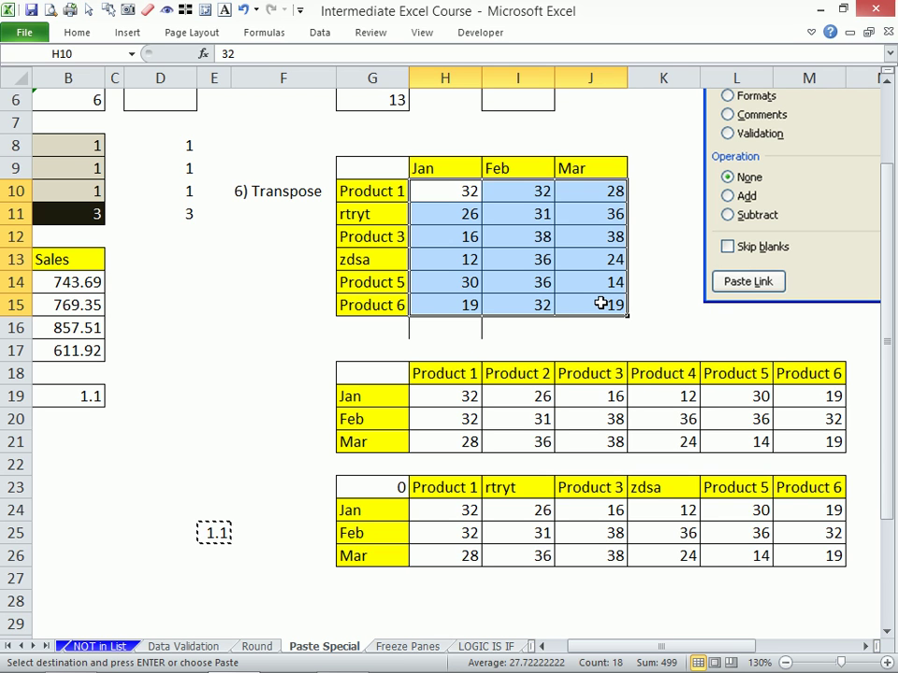
{"action": "key", "text": "alt"}
{"action": "key", "text": "e"}
{"action": "key", "text": "s"}
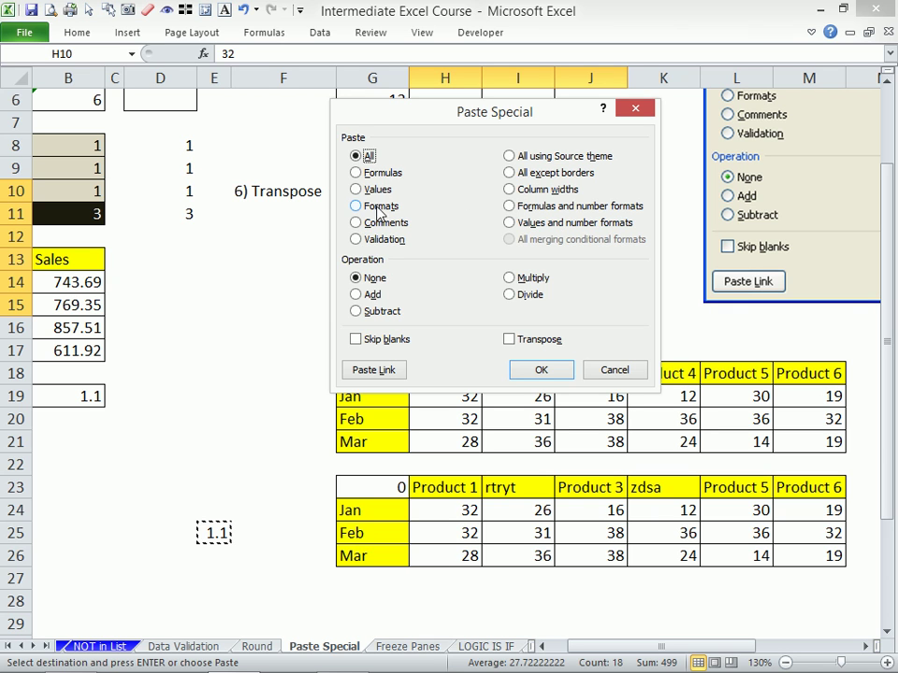
{"action": "left_click", "coordinate": [369, 191]}
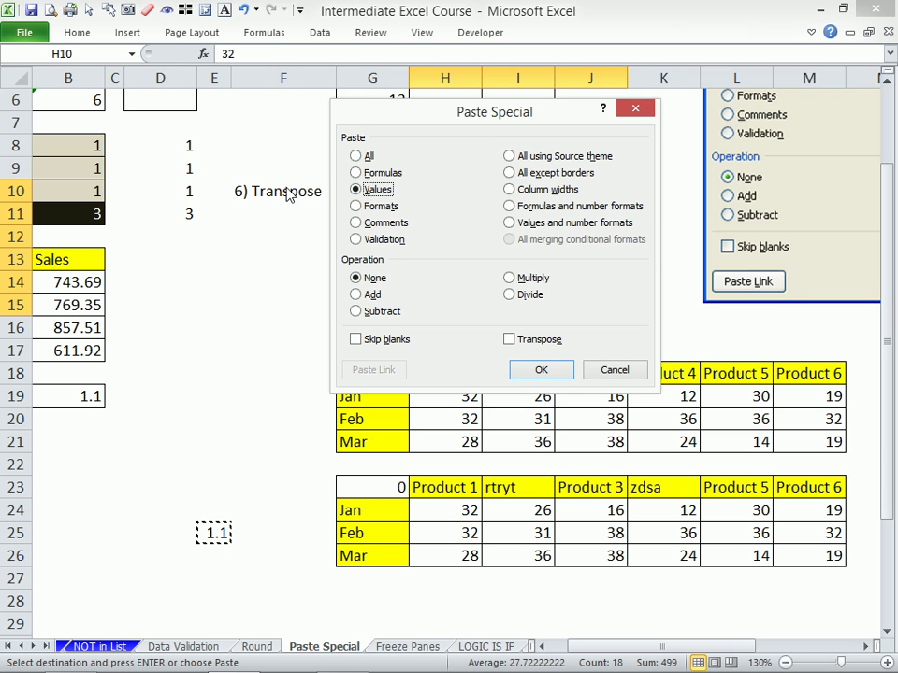
{"action": "left_click", "coordinate": [360, 295]}
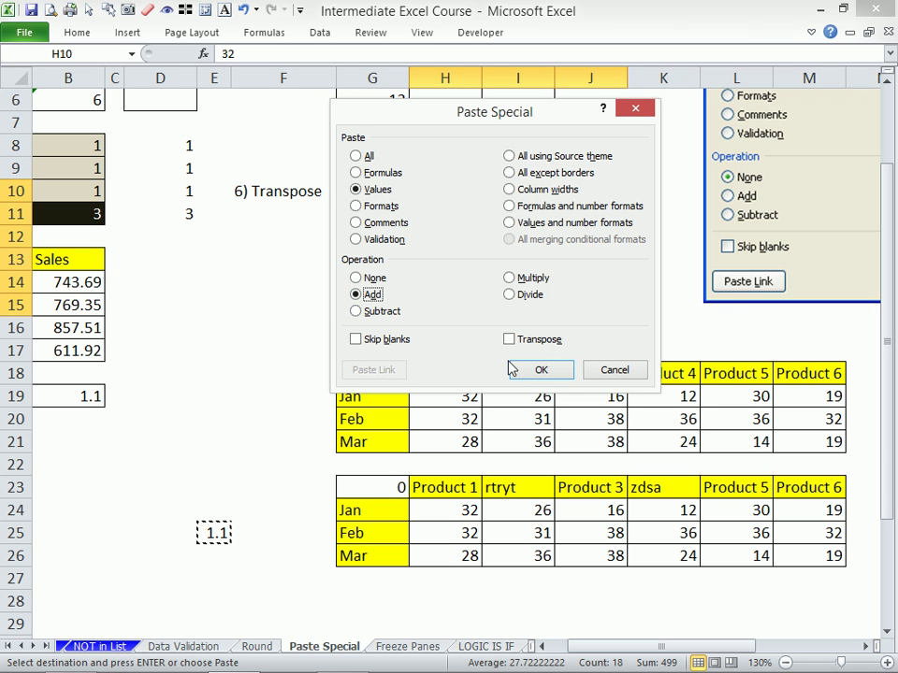
{"action": "left_click", "coordinate": [540, 372]}
{"action": "left_click", "coordinate": [512, 280]}
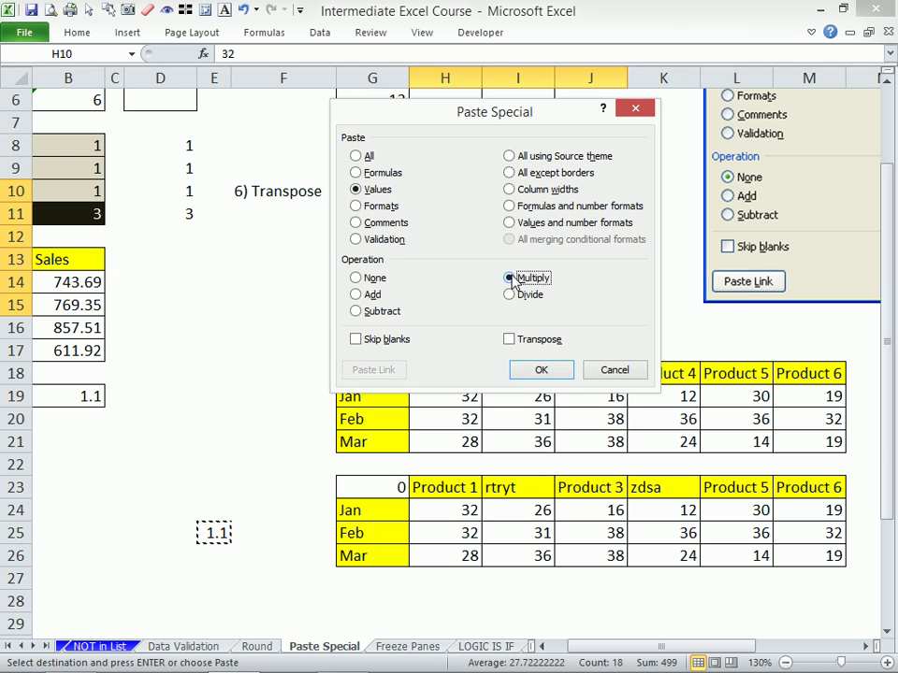
{"action": "left_click", "coordinate": [542, 371]}
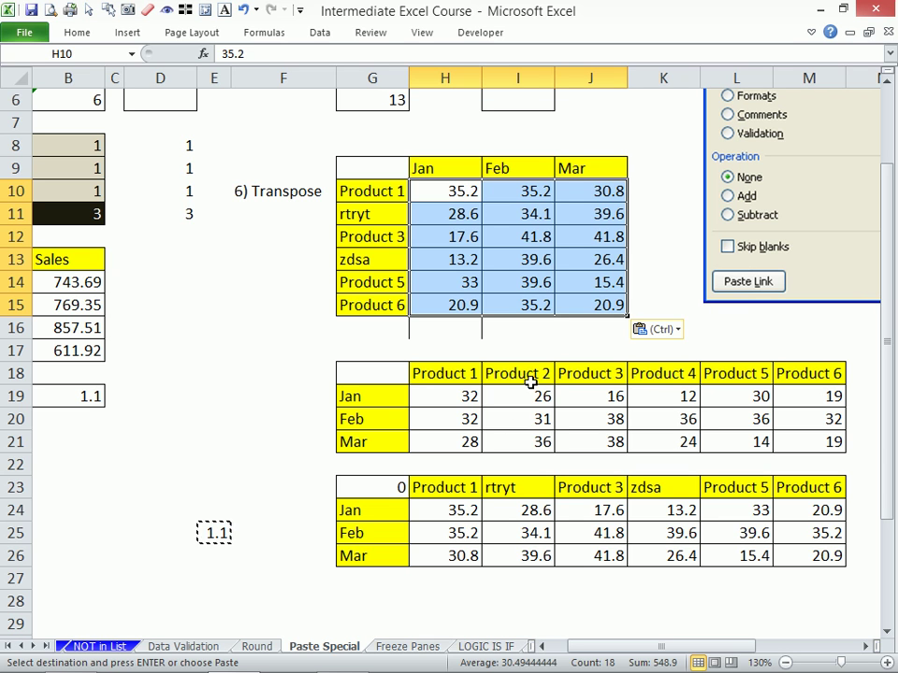
Change the value in E25 to 5.
{"action": "left_click", "coordinate": [213, 533]}
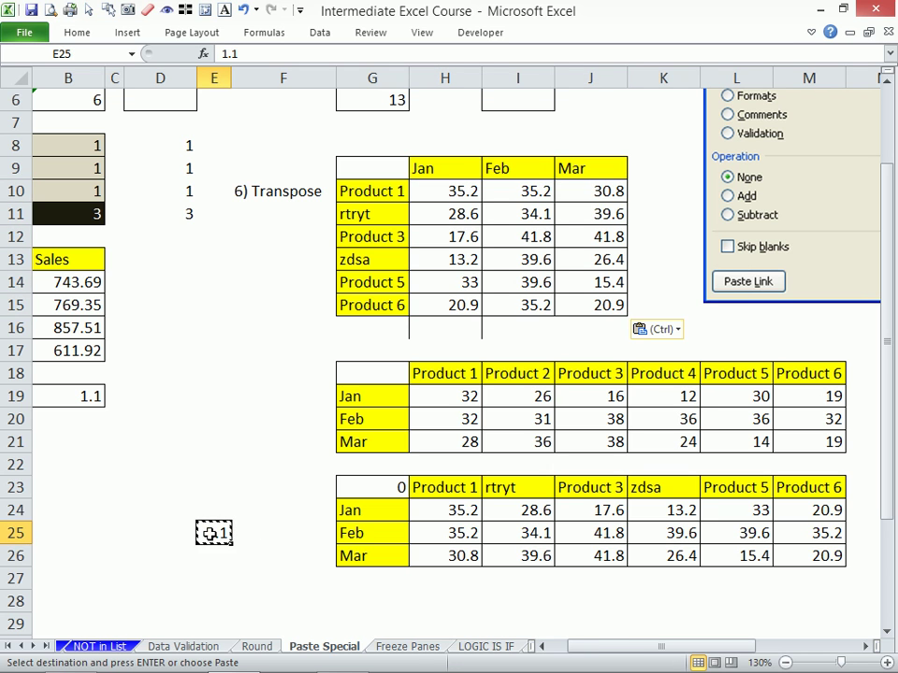
{"action": "type", "text": "5"}
{"action": "key", "text": "Return"}
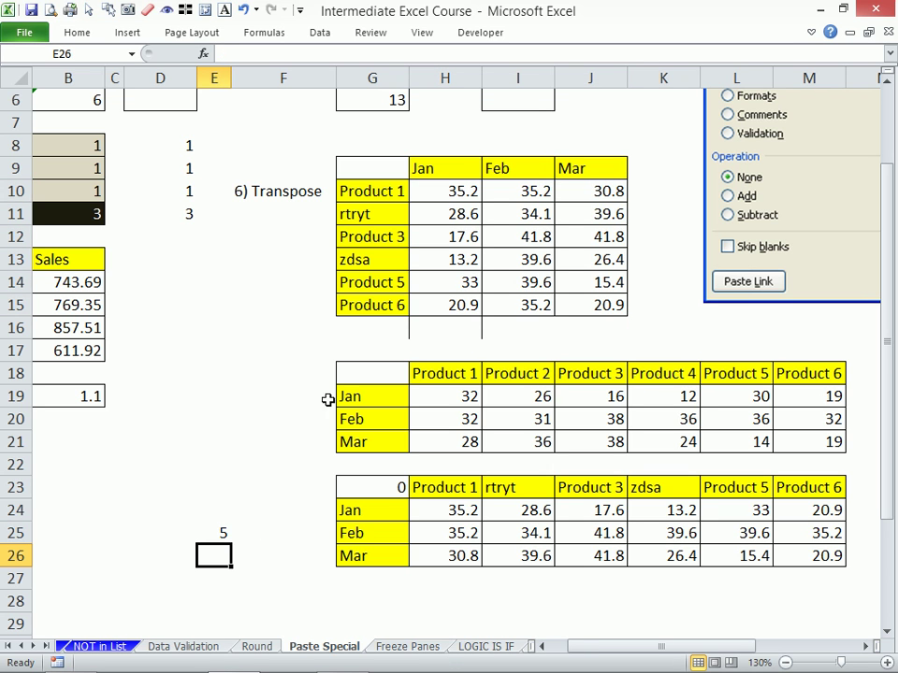
Subtract the number in E25 from the product figures in H10:J15 using Paste Special with Values and Subtract.
{"action": "left_click", "coordinate": [223, 531]}
{"action": "key", "text": "ctrl+c"}
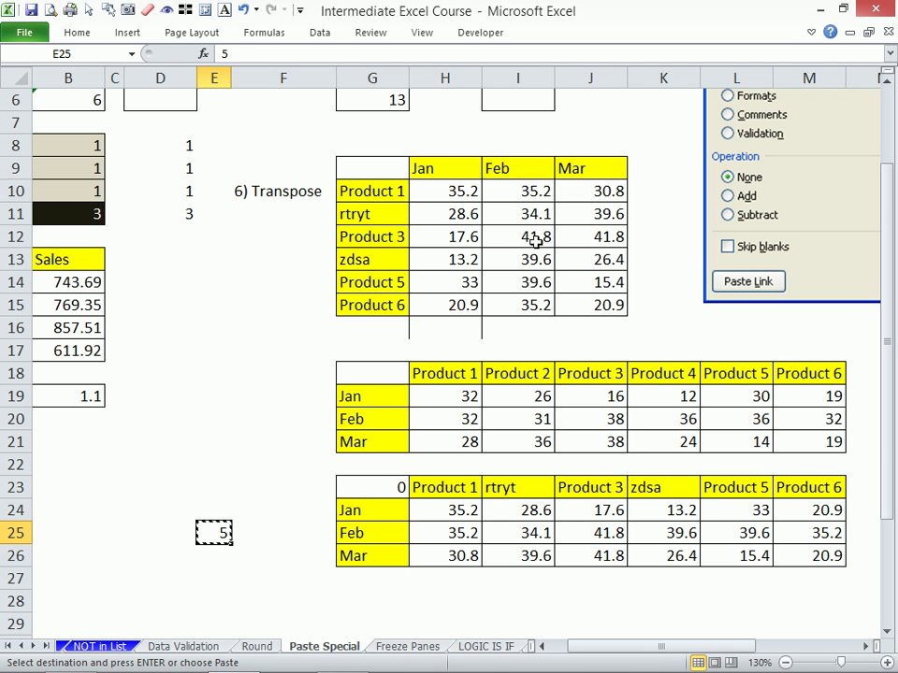
{"action": "left_click_drag", "start_coordinate": [453, 190], "coordinate": [571, 298]}
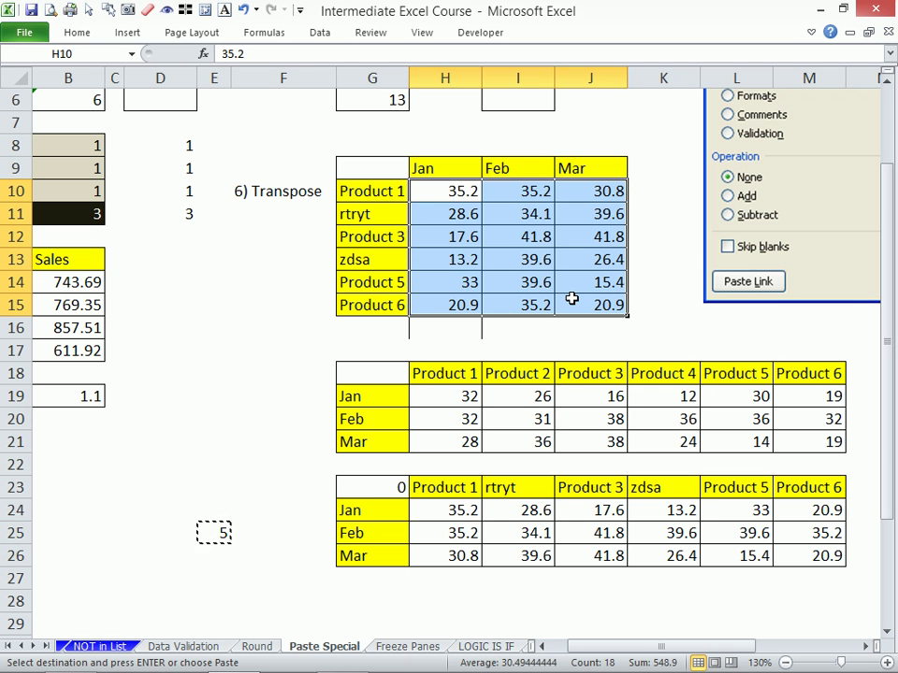
{"action": "key", "text": "ctrl+alt+v"}
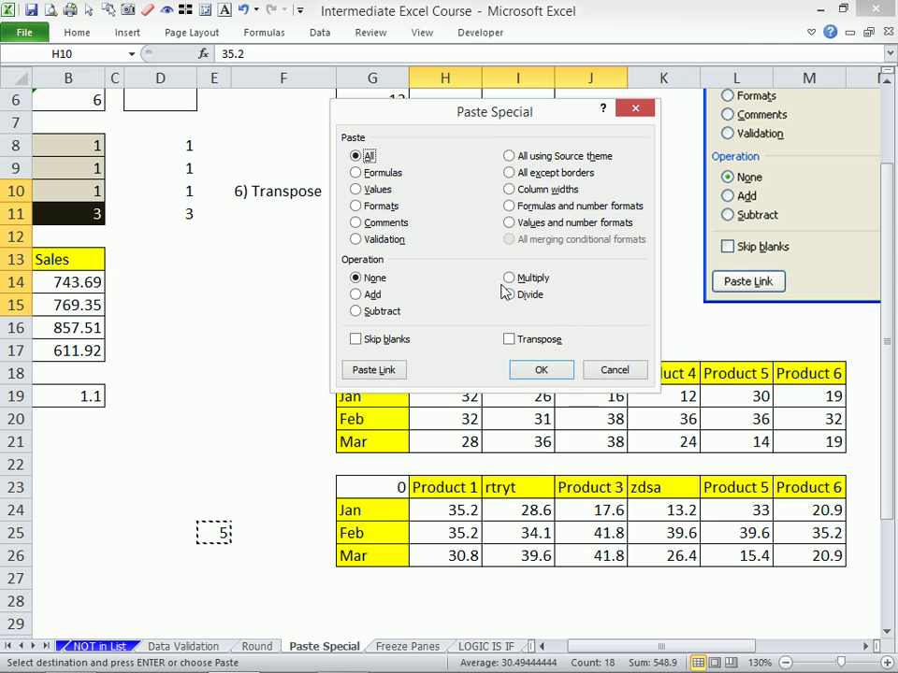
{"action": "left_click", "coordinate": [379, 190]}
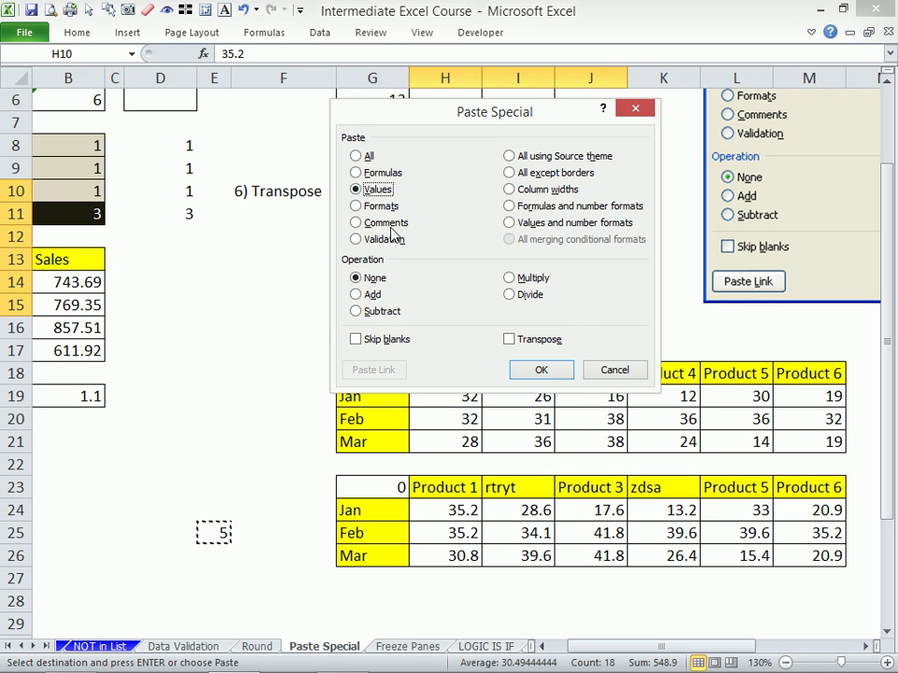
{"action": "left_click", "coordinate": [361, 310]}
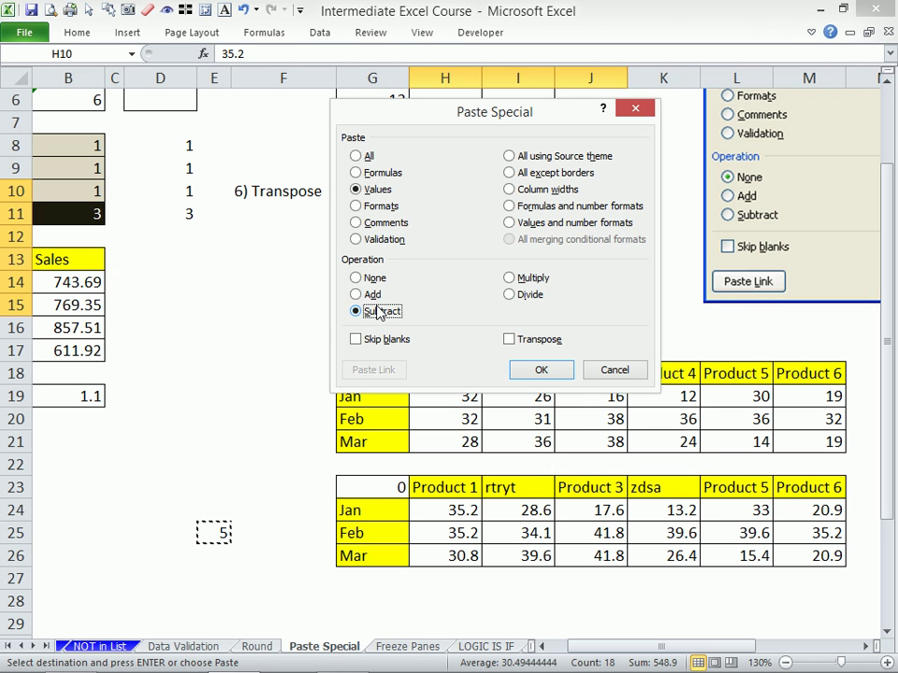
{"action": "left_click_drag", "start_coordinate": [477, 115], "coordinate": [140, 96]}
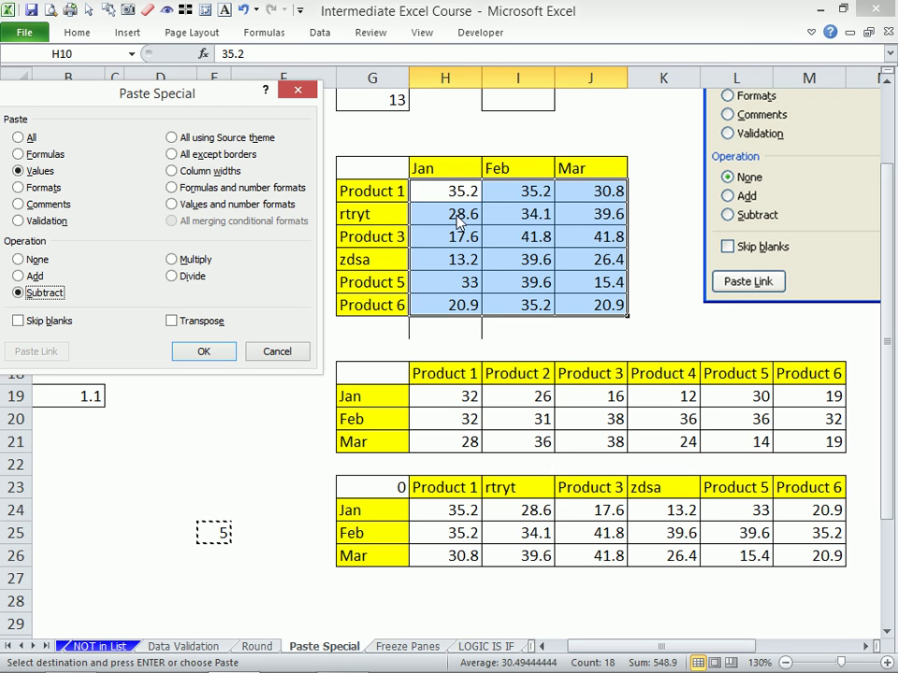
{"action": "left_click", "coordinate": [208, 357]}
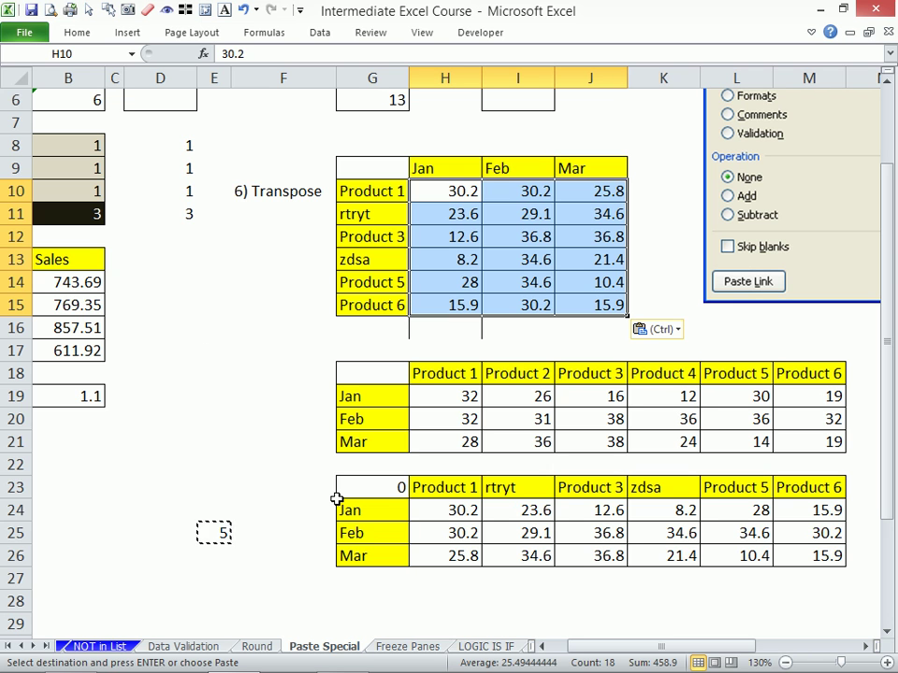
{"action": "mouse_move", "coordinate": [495, 672]}
{"action": "mouse_move", "coordinate": [696, 651]}
{"action": "left_click", "coordinate": [730, 658]}
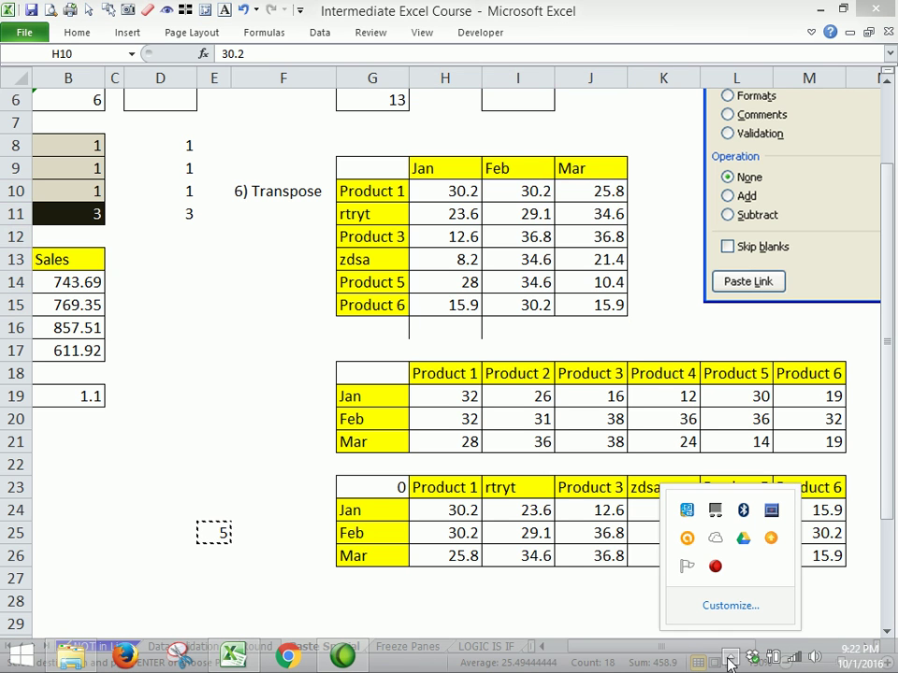
{"action": "left_click", "coordinate": [505, 480]}
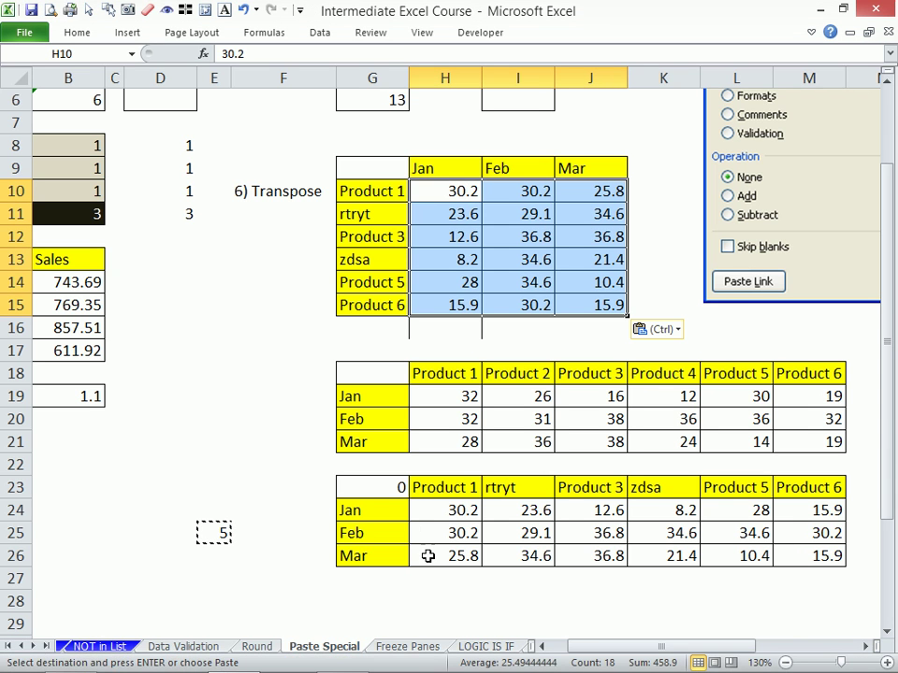
Open the Freeze Panes sheet, find the Freeze Panes command and look through the bond interest table to its last period.
{"action": "left_click", "coordinate": [394, 646]}
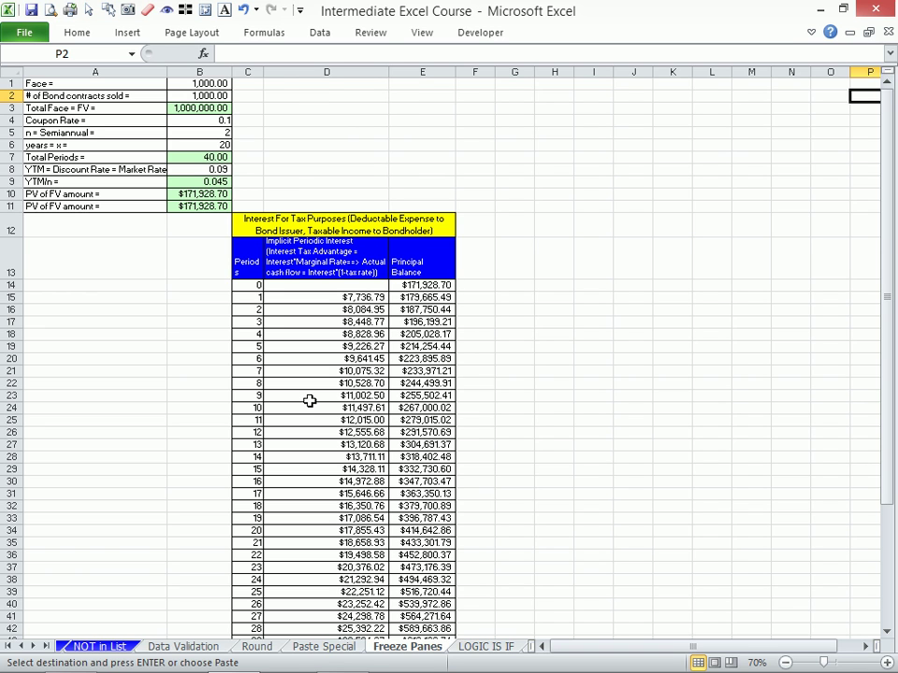
{"action": "left_click", "coordinate": [319, 34]}
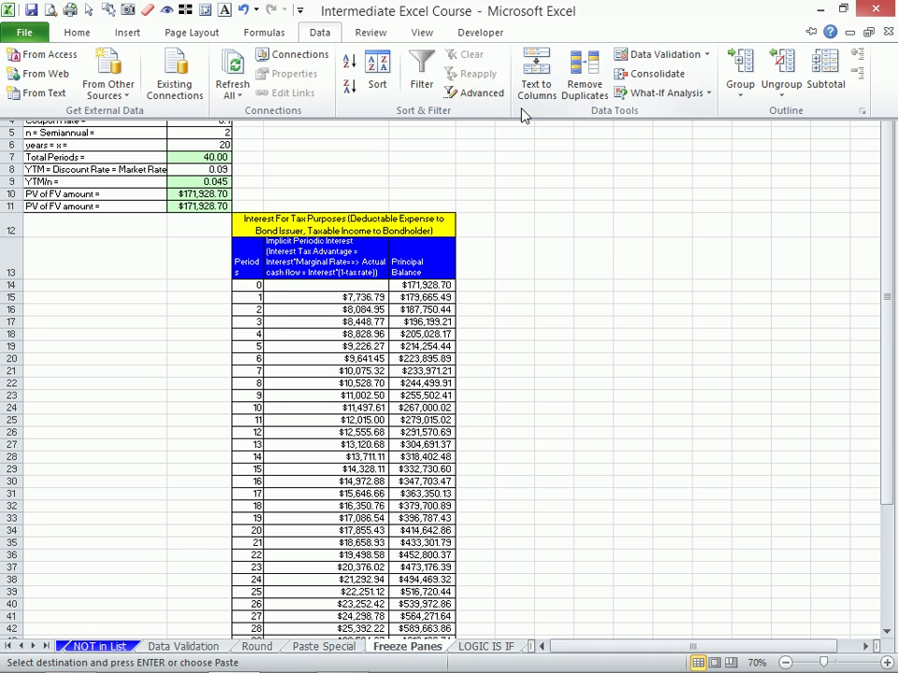
{"action": "left_click", "coordinate": [369, 33]}
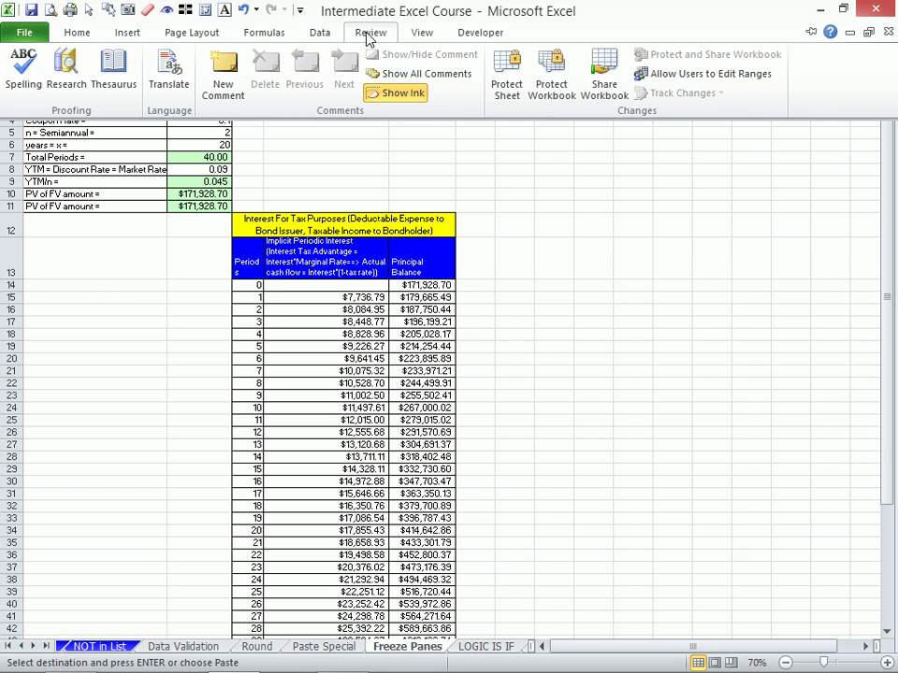
{"action": "left_click", "coordinate": [422, 32]}
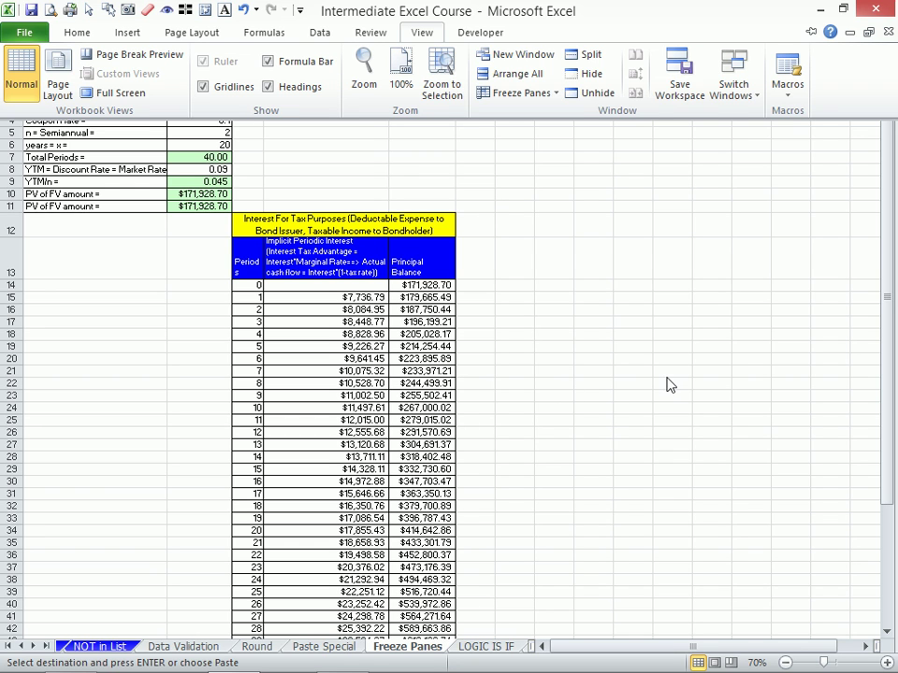
{"action": "key", "text": "ctrl+F1"}
{"action": "scroll", "coordinate": [605, 319], "scroll_direction": "down", "scroll_amount": 4}
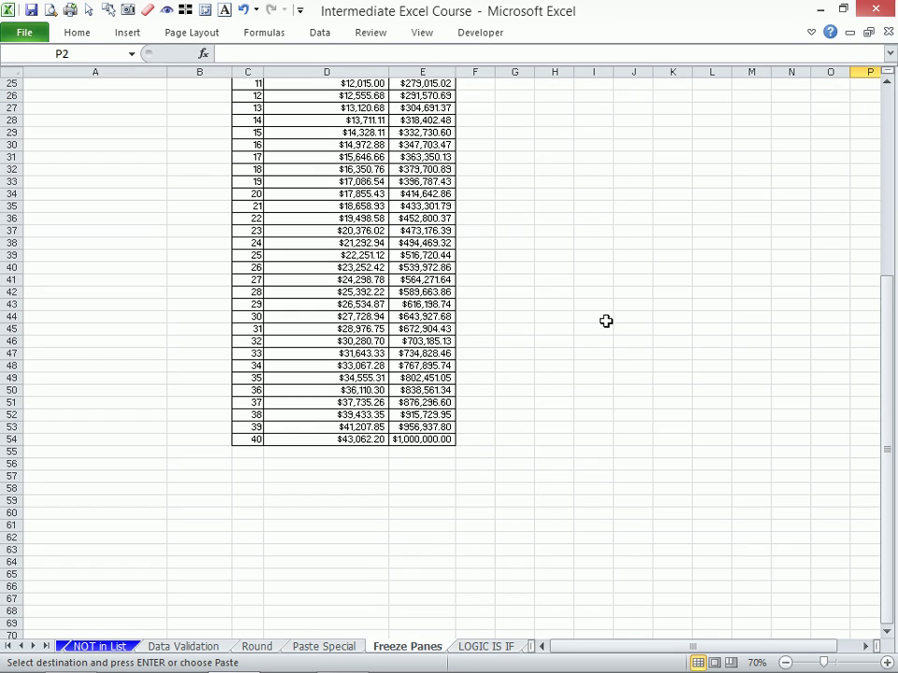
{"action": "scroll", "coordinate": [570, 140], "scroll_direction": "up", "scroll_amount": 8}
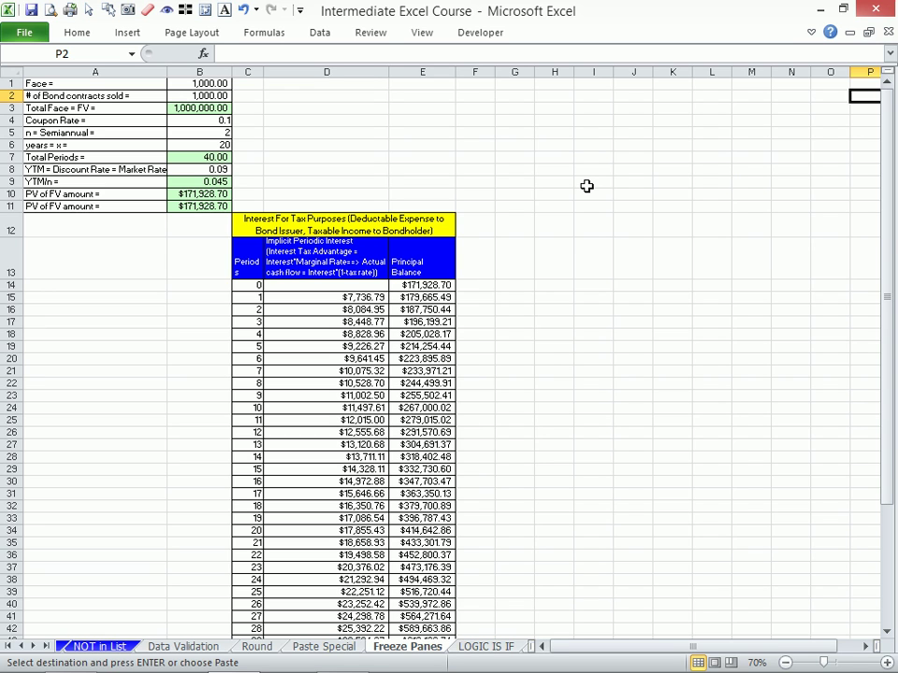
Freeze the panes at cell D14 so rows 1 to 13 and columns A to C stay in view.
{"action": "left_click", "coordinate": [320, 298]}
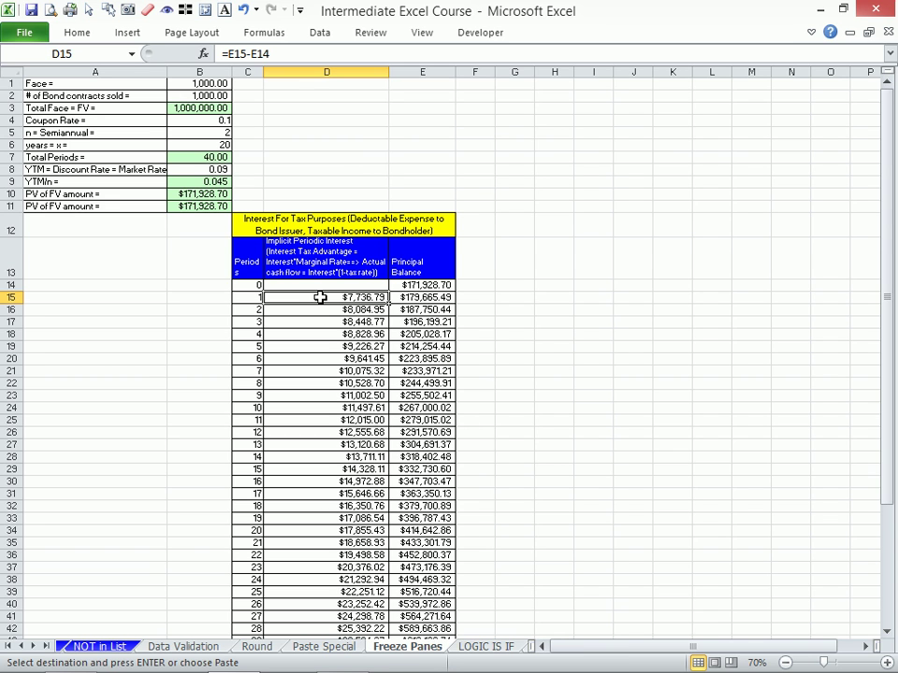
{"action": "left_click", "coordinate": [10, 286]}
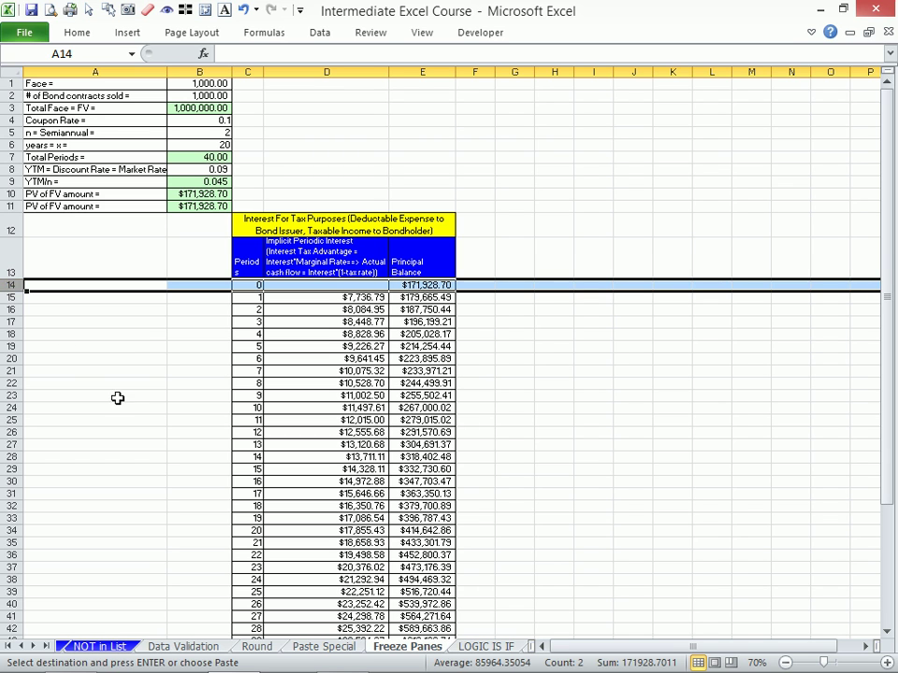
{"action": "left_click", "coordinate": [298, 285]}
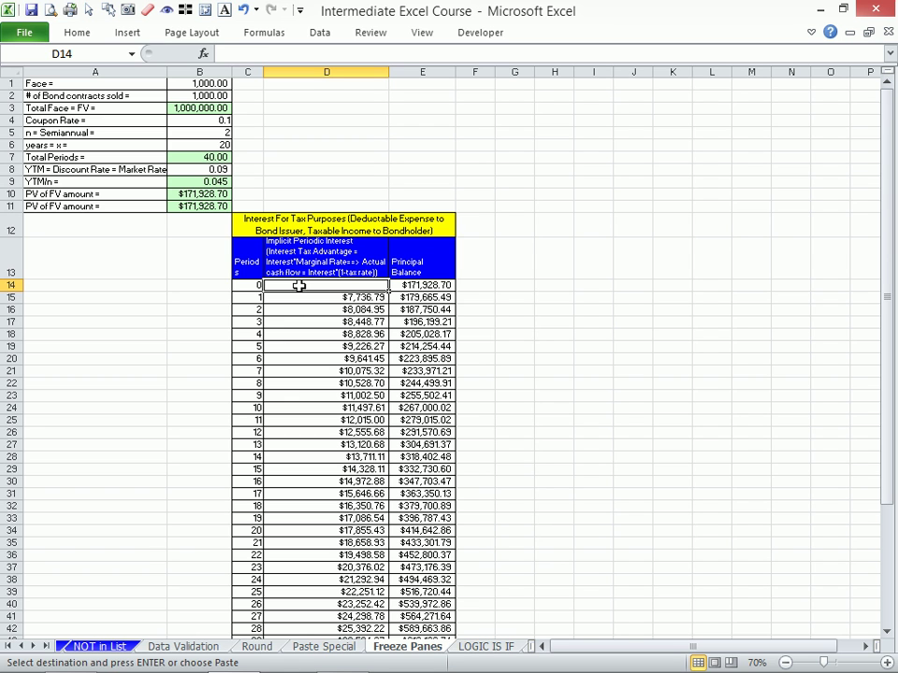
{"action": "key", "text": "alt"}
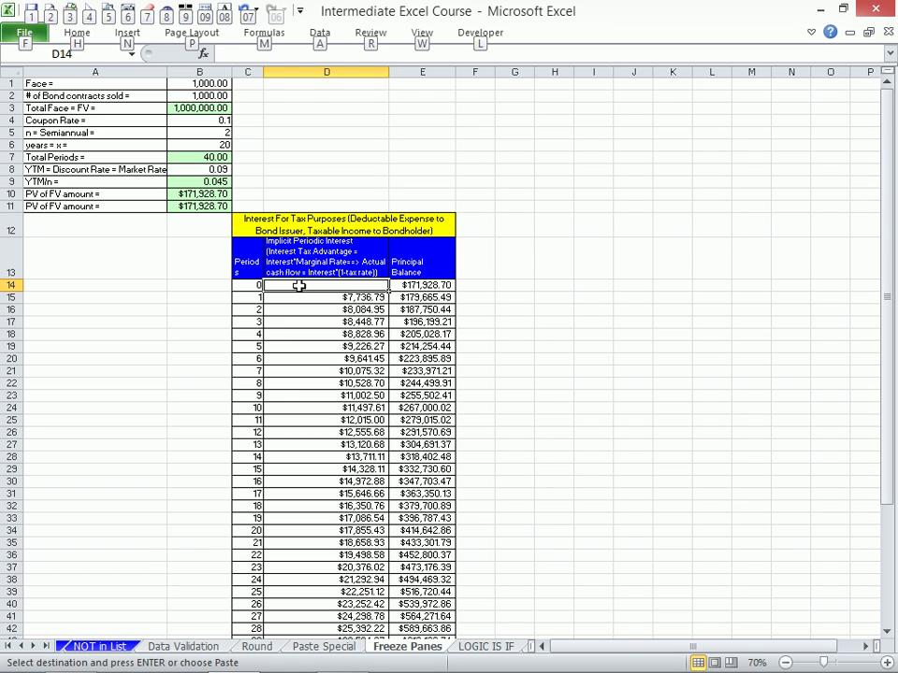
{"action": "key", "text": "w"}
{"action": "key", "text": "f"}
{"action": "key", "text": "f"}
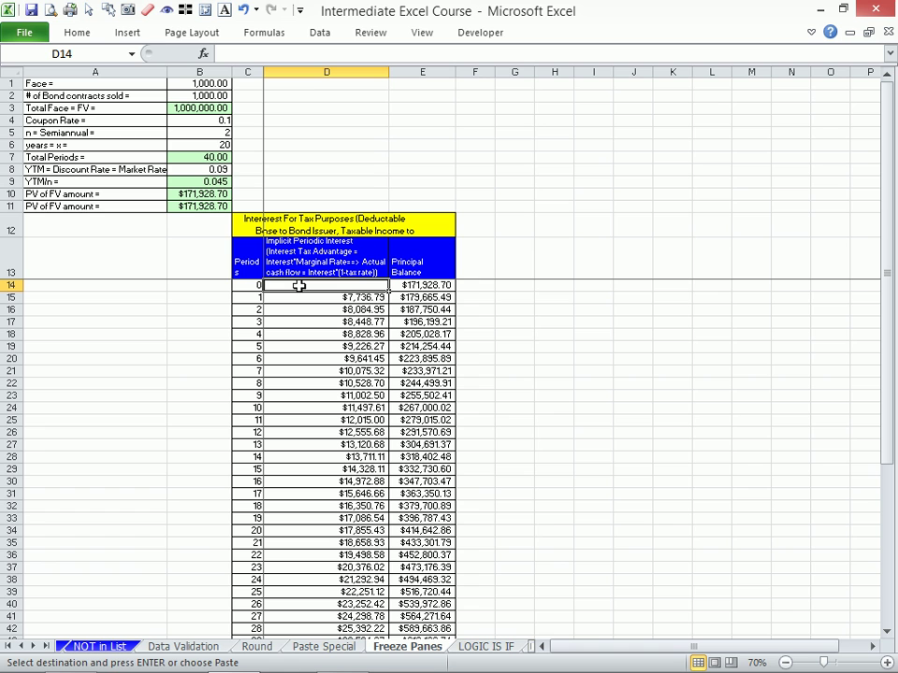
Check the frozen header rows and period column by viewing lower rows and columns farther across the bond sheet.
{"action": "scroll", "coordinate": [457, 345], "scroll_direction": "down", "scroll_amount": 10}
{"action": "scroll", "coordinate": [422, 337], "scroll_direction": "down", "scroll_amount": 7}
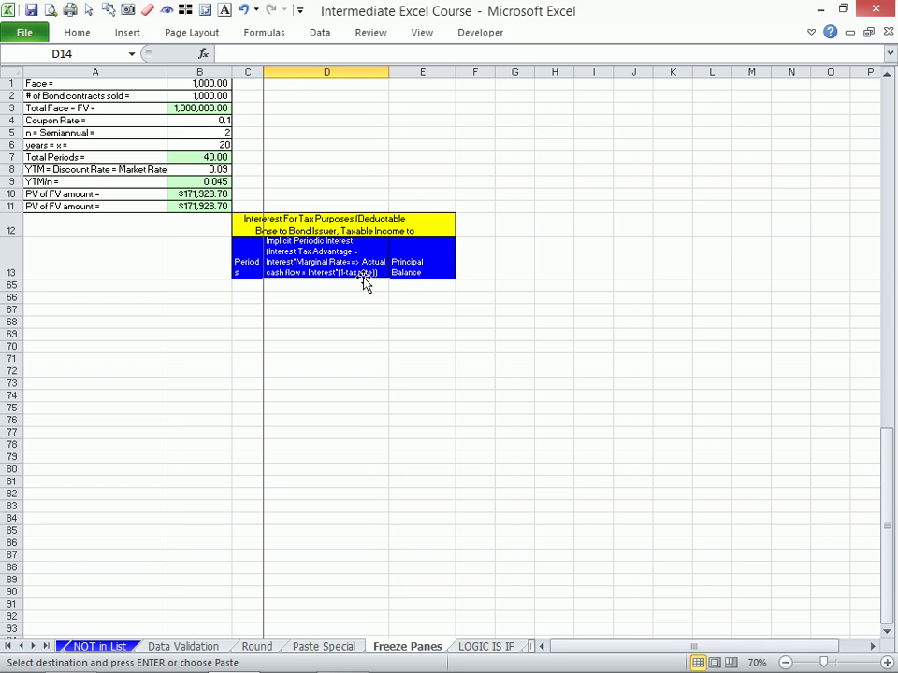
{"action": "scroll", "coordinate": [365, 283], "scroll_direction": "up", "scroll_amount": 7}
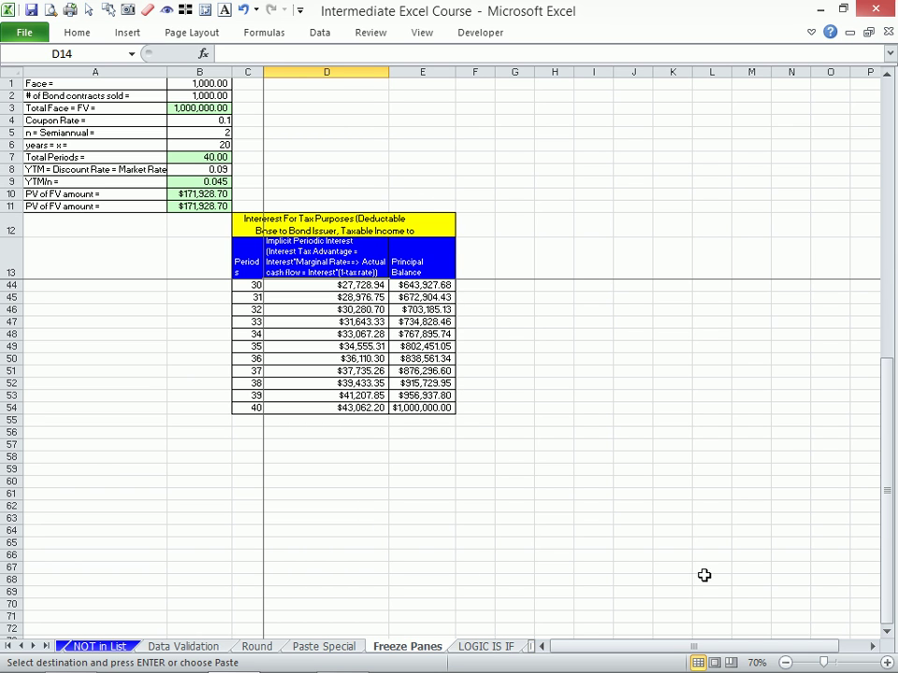
{"action": "left_click", "coordinate": [870, 646]}
{"action": "left_click", "coordinate": [871, 646]}
{"action": "left_click", "coordinate": [870, 646]}
{"action": "left_click", "coordinate": [871, 647]}
{"action": "left_click", "coordinate": [870, 646]}
{"action": "left_click", "coordinate": [871, 646]}
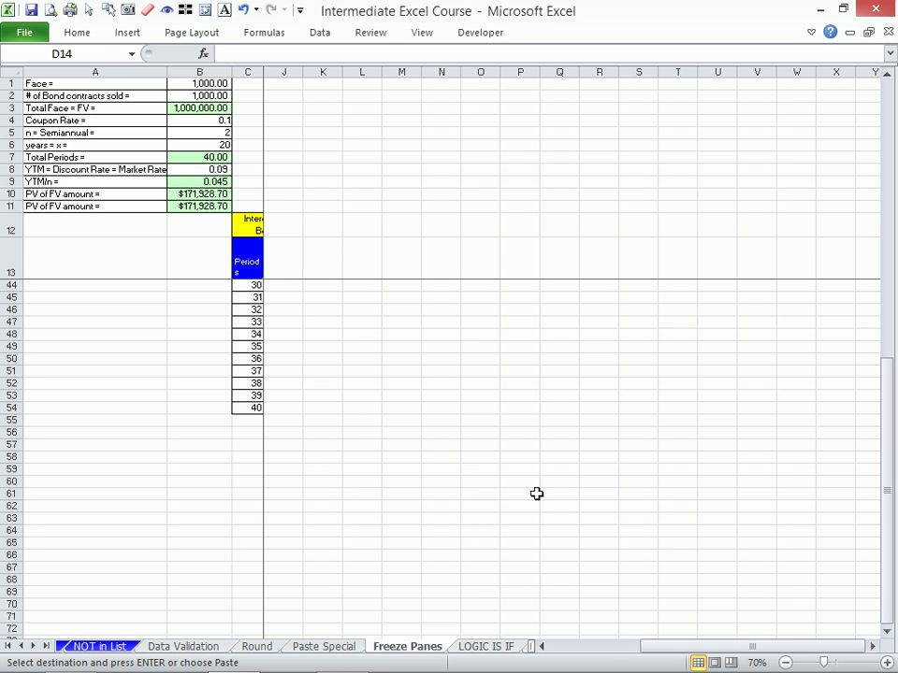
{"action": "left_click_drag", "start_coordinate": [745, 651], "coordinate": [607, 647]}
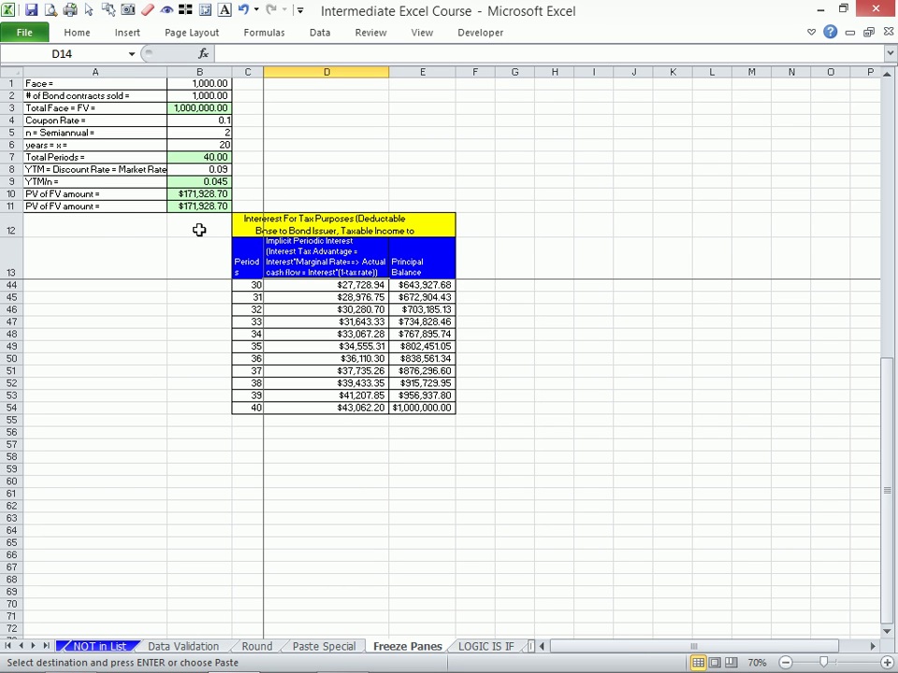
Open the LOGIC IS IF sheet and look over the notes, the list of cell contents and the logical question table.
{"action": "left_click", "coordinate": [479, 646]}
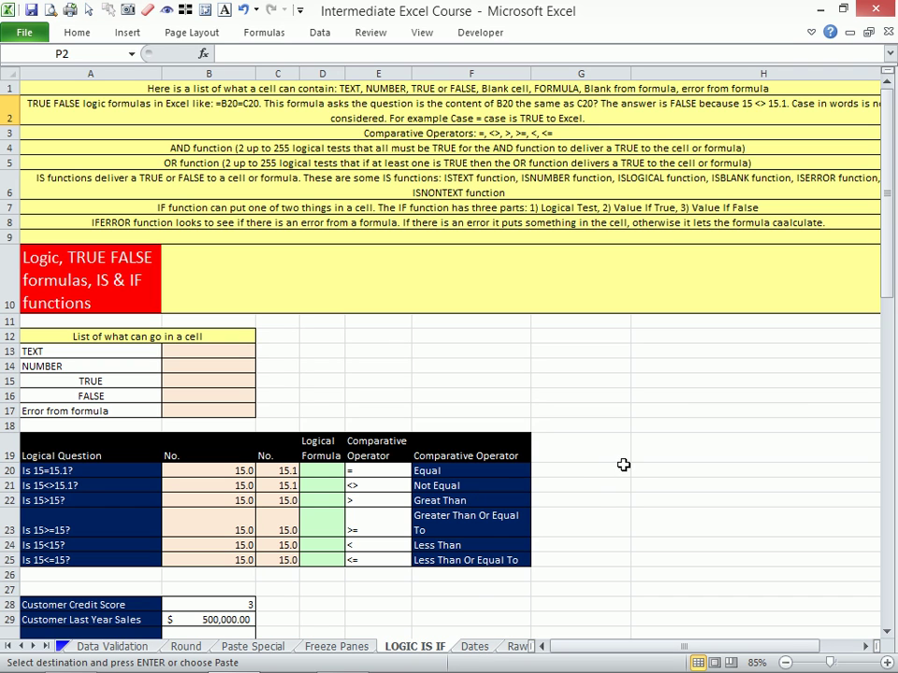
{"action": "mouse_move", "coordinate": [703, 666]}
{"action": "left_click", "coordinate": [475, 366]}
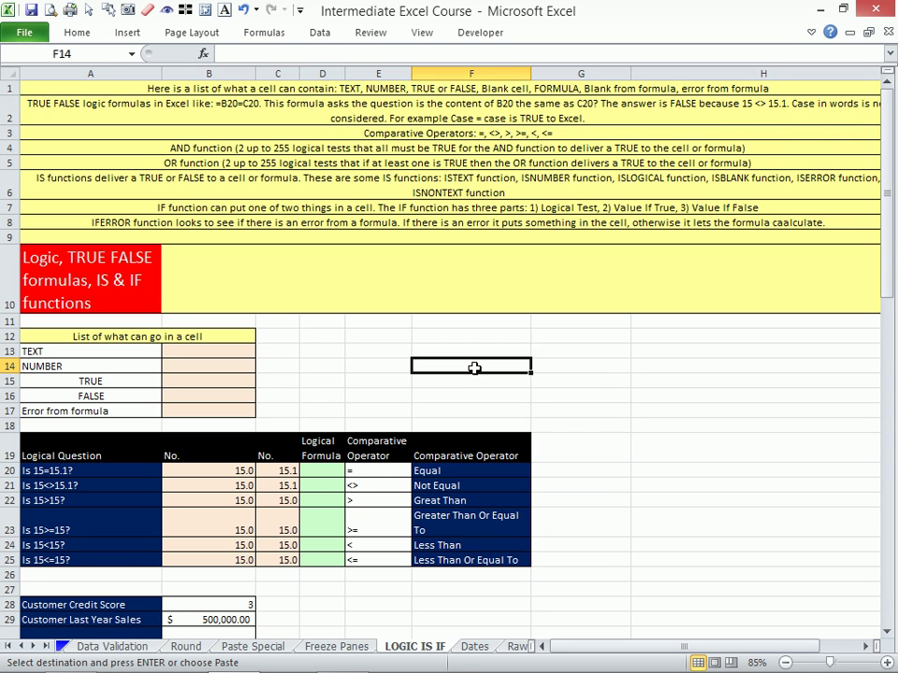
{"action": "scroll", "coordinate": [475, 366], "scroll_direction": "down", "scroll_amount": 1}
{"action": "scroll", "coordinate": [475, 368], "scroll_direction": "down", "scroll_amount": 1}
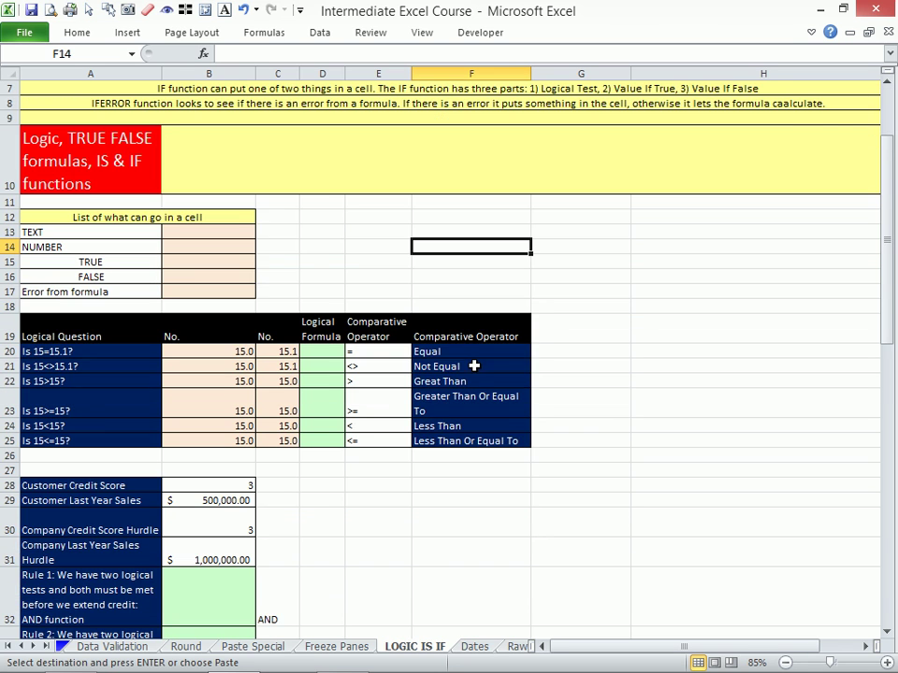
{"action": "scroll", "coordinate": [430, 327], "scroll_direction": "up", "scroll_amount": 2}
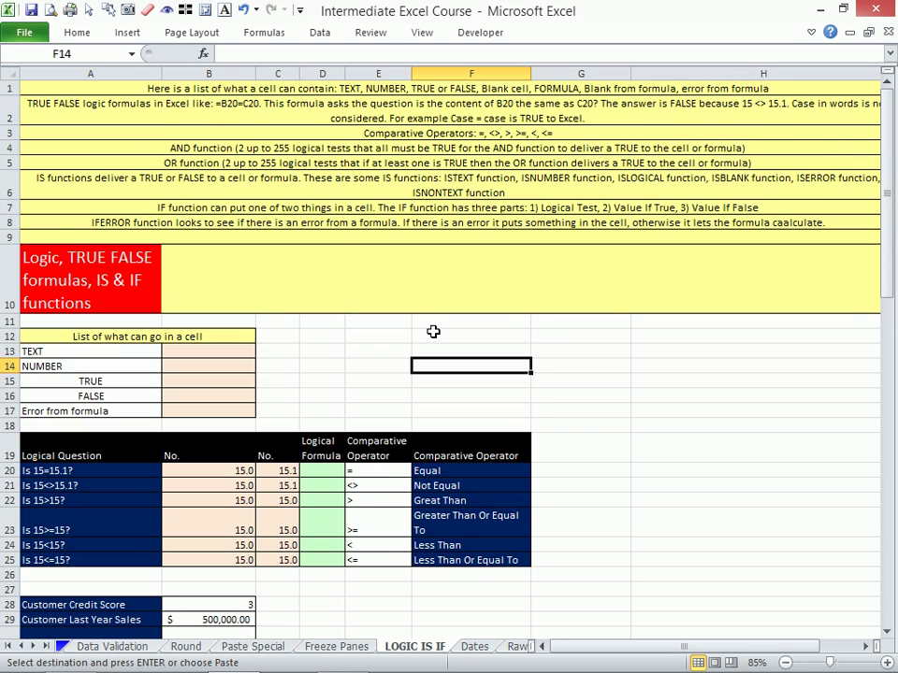
{"action": "left_click", "coordinate": [199, 356]}
{"action": "left_click", "coordinate": [226, 366]}
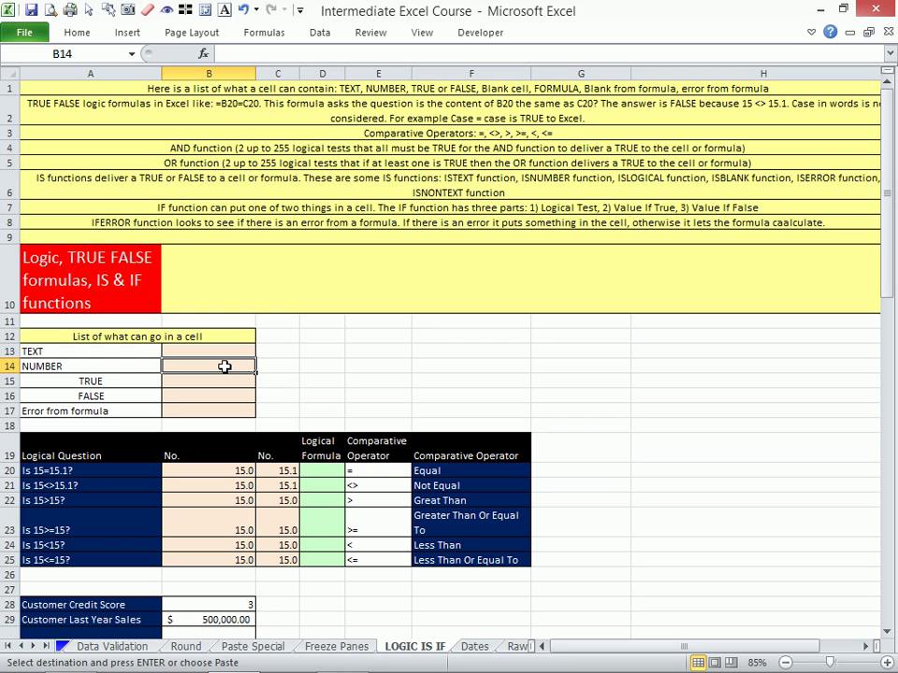
{"action": "left_click", "coordinate": [295, 365]}
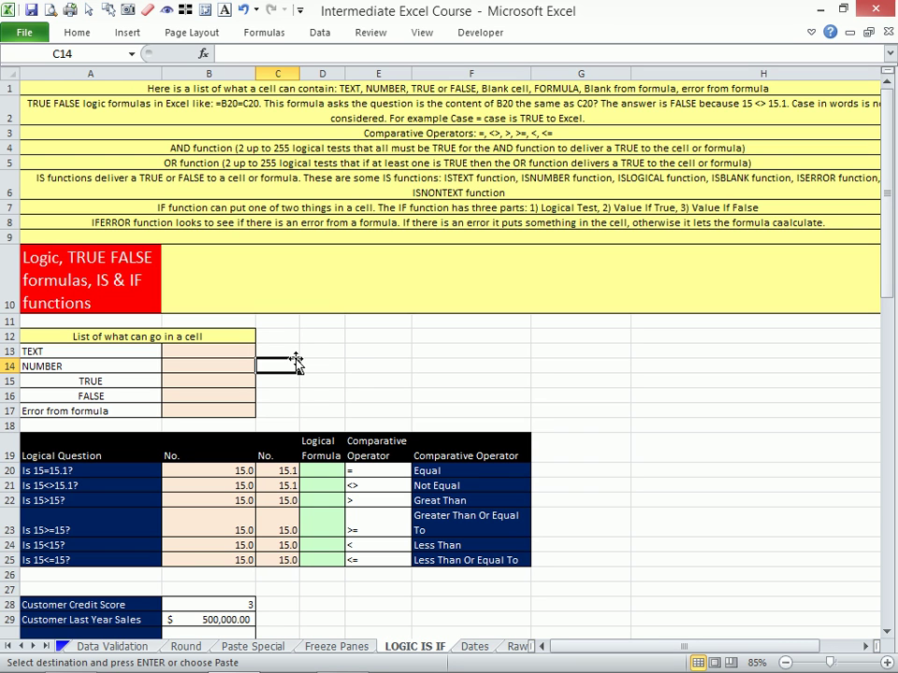
{"action": "left_click_drag", "start_coordinate": [592, 475], "coordinate": [598, 487]}
{"action": "left_click", "coordinate": [617, 523]}
{"action": "scroll", "coordinate": [613, 533], "scroll_direction": "down", "scroll_amount": 1}
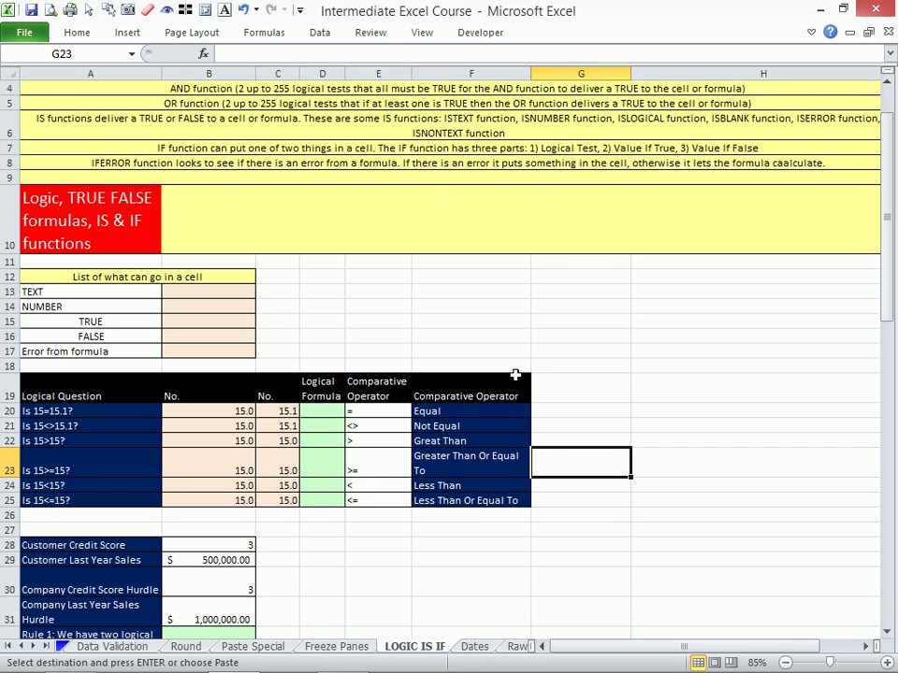
{"action": "left_click", "coordinate": [578, 408]}
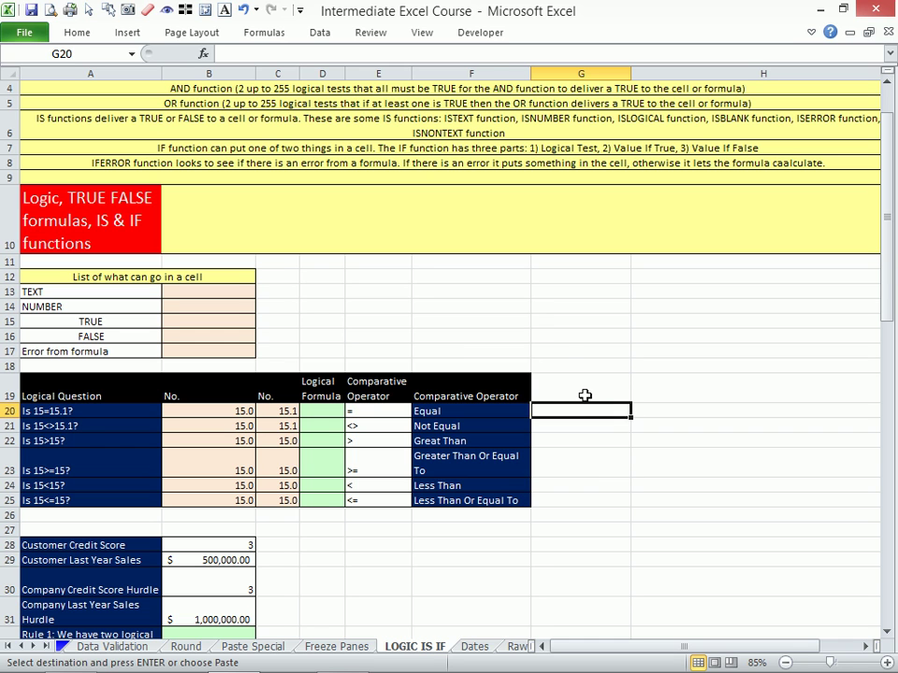
{"action": "left_click", "coordinate": [564, 351]}
{"action": "type", "text": "=if"}
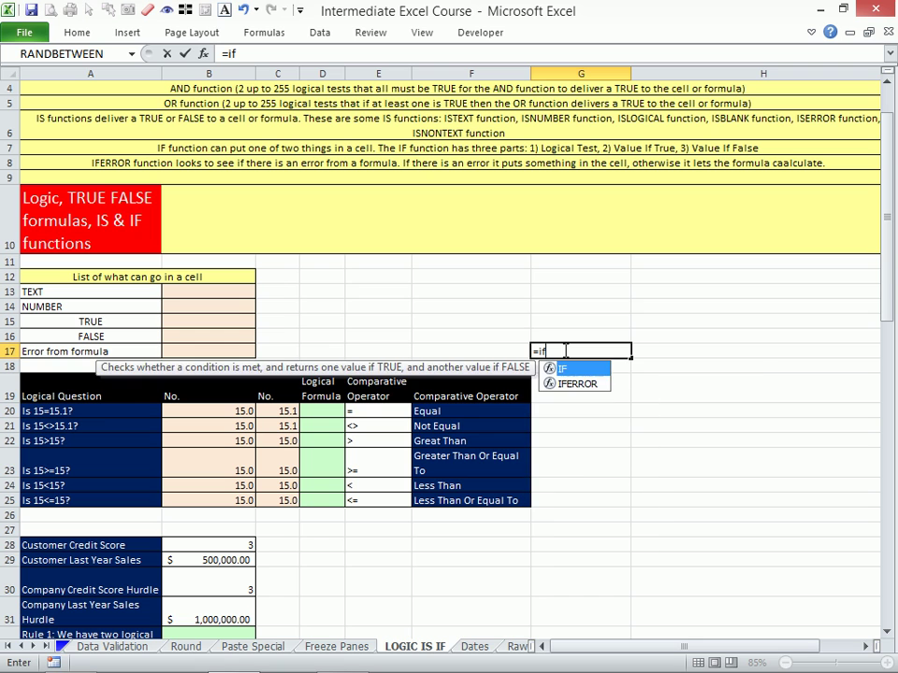
{"action": "key", "text": "Tab"}
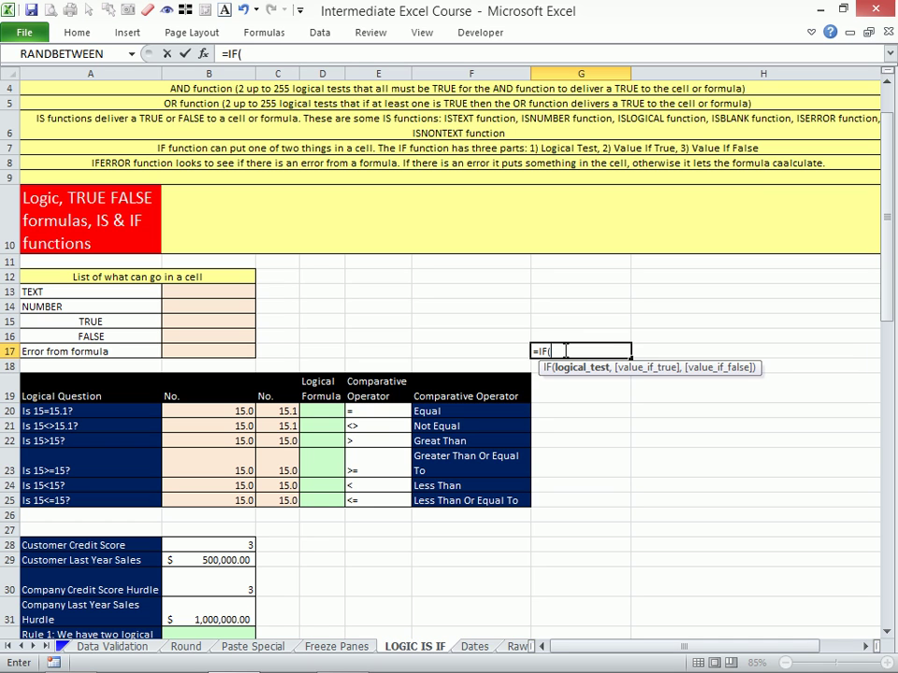
{"action": "key", "text": "Escape"}
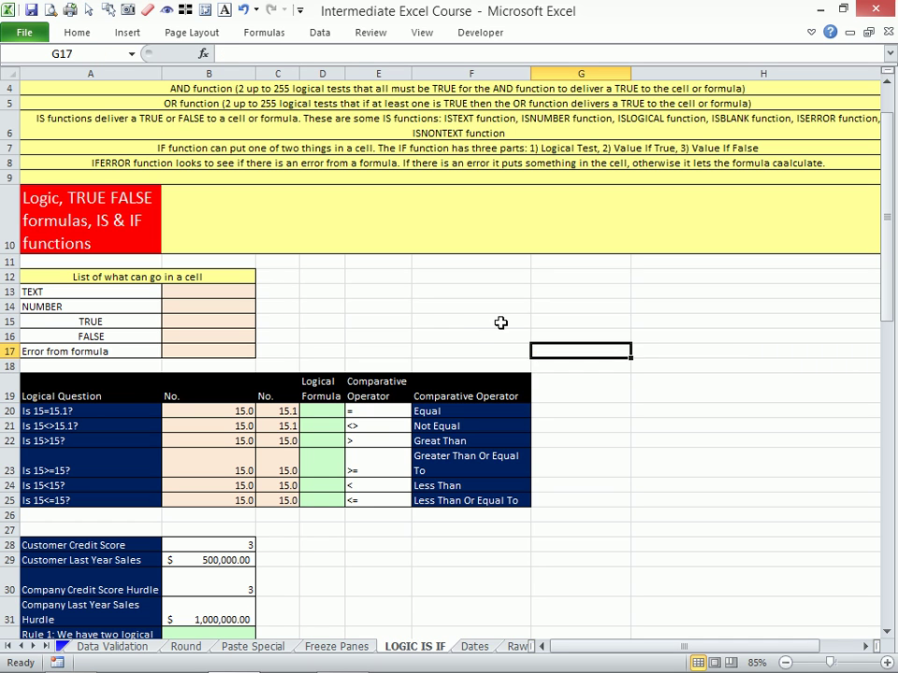
{"action": "left_click_drag", "start_coordinate": [31, 394], "coordinate": [575, 543]}
{"action": "key", "text": "alt+w"}
{"action": "key", "text": "g"}
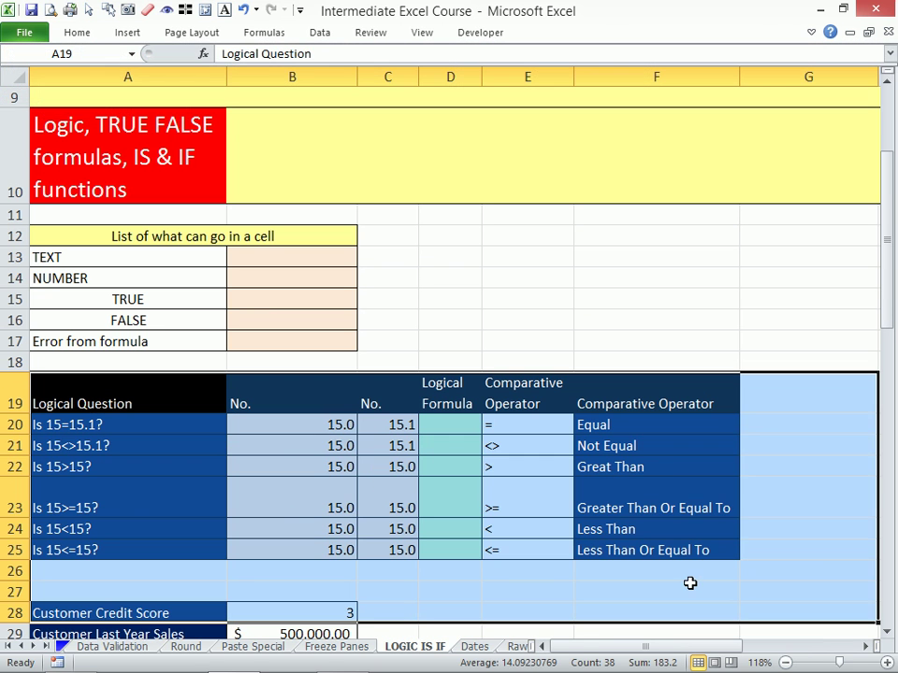
{"action": "left_click", "coordinate": [629, 302]}
{"action": "type", "text": "="}
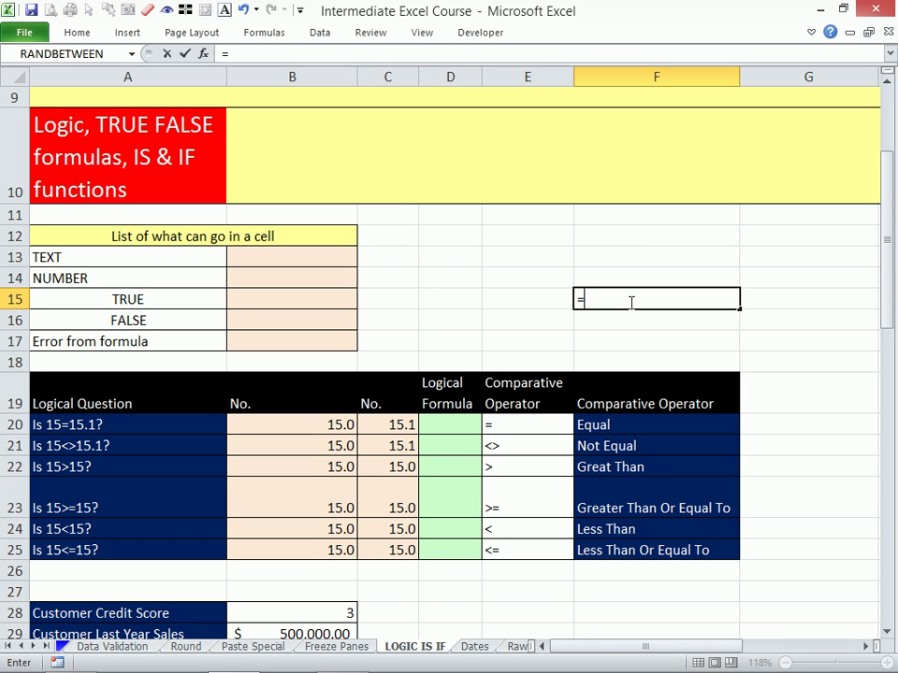
{"action": "type", "text": "IF("}
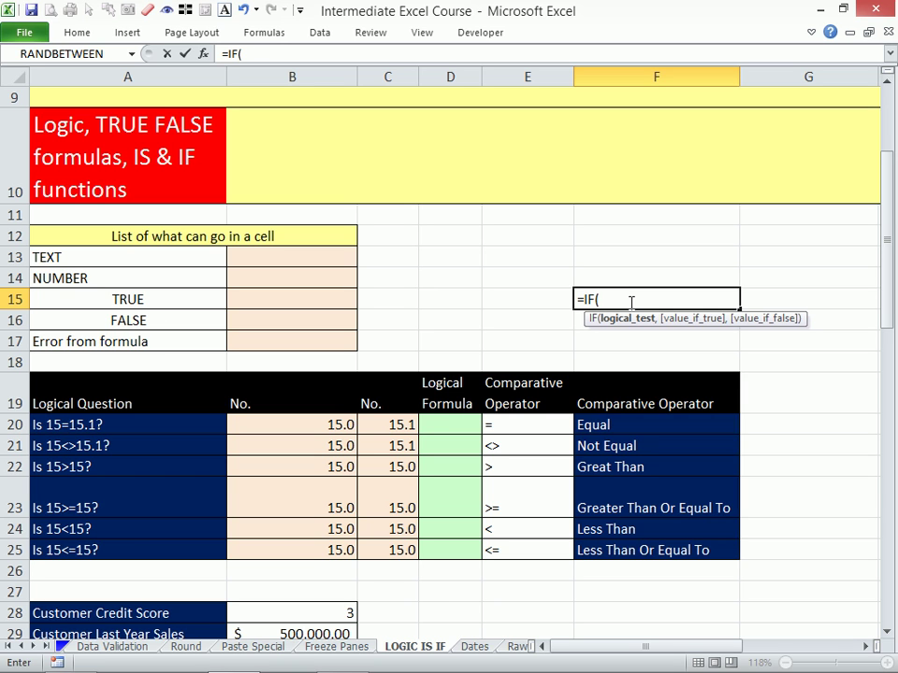
{"action": "mouse_move", "coordinate": [767, 668]}
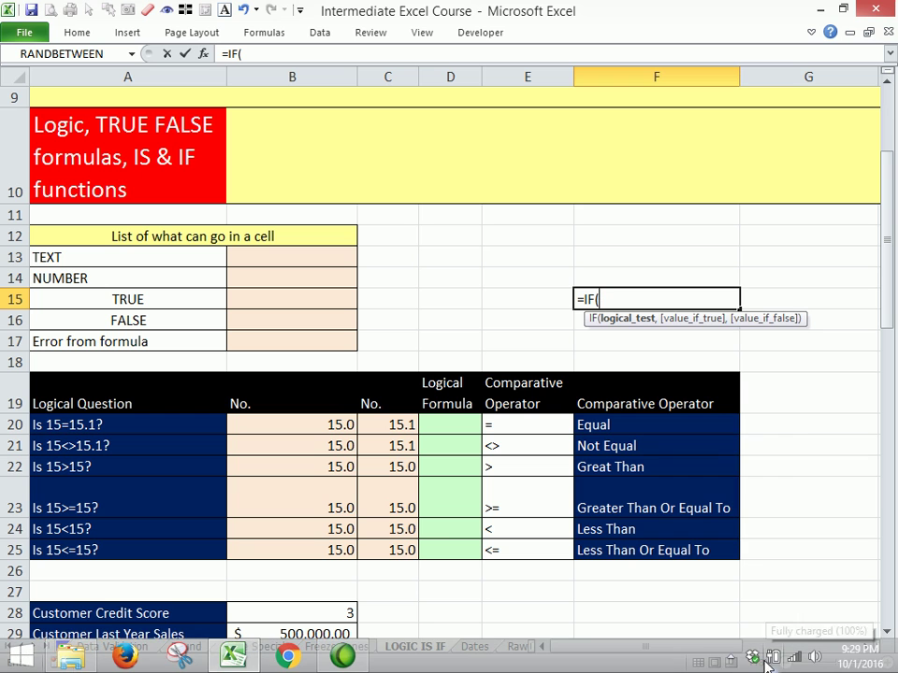
{"action": "left_click", "coordinate": [733, 658]}
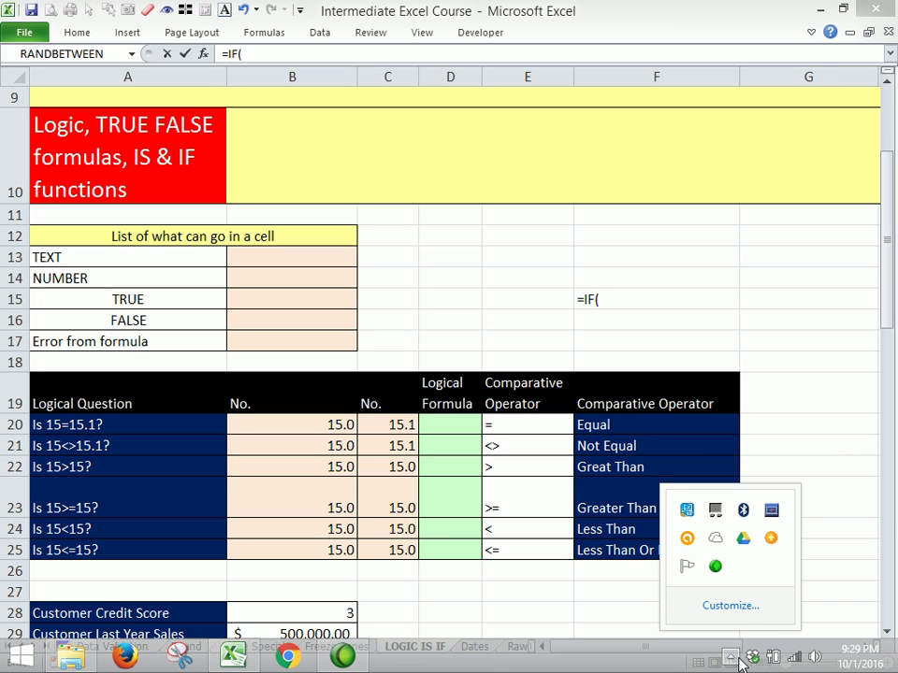
{"action": "left_click", "coordinate": [705, 290]}
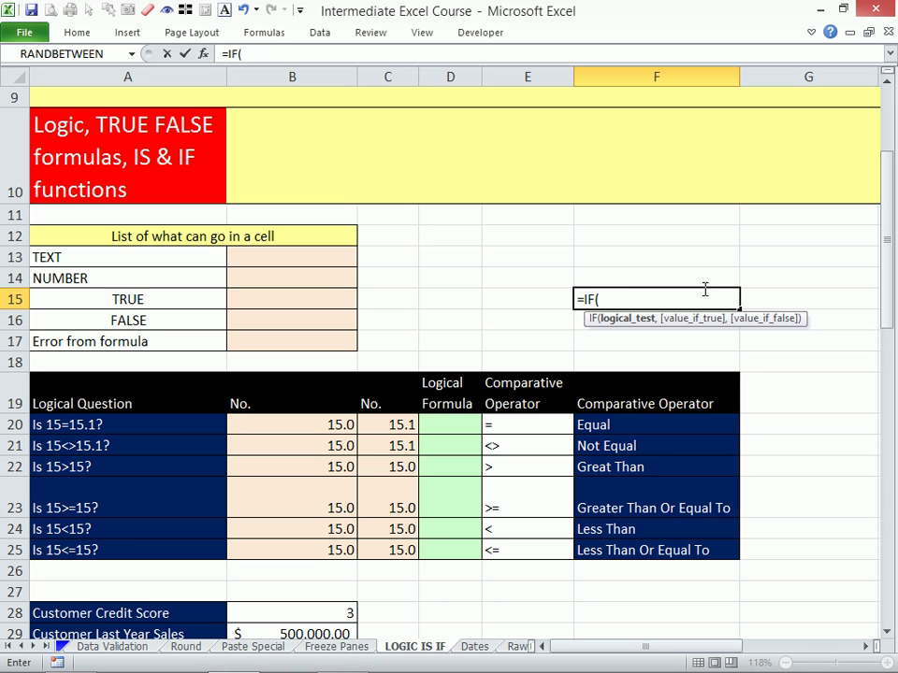
{"action": "key", "text": "Escape"}
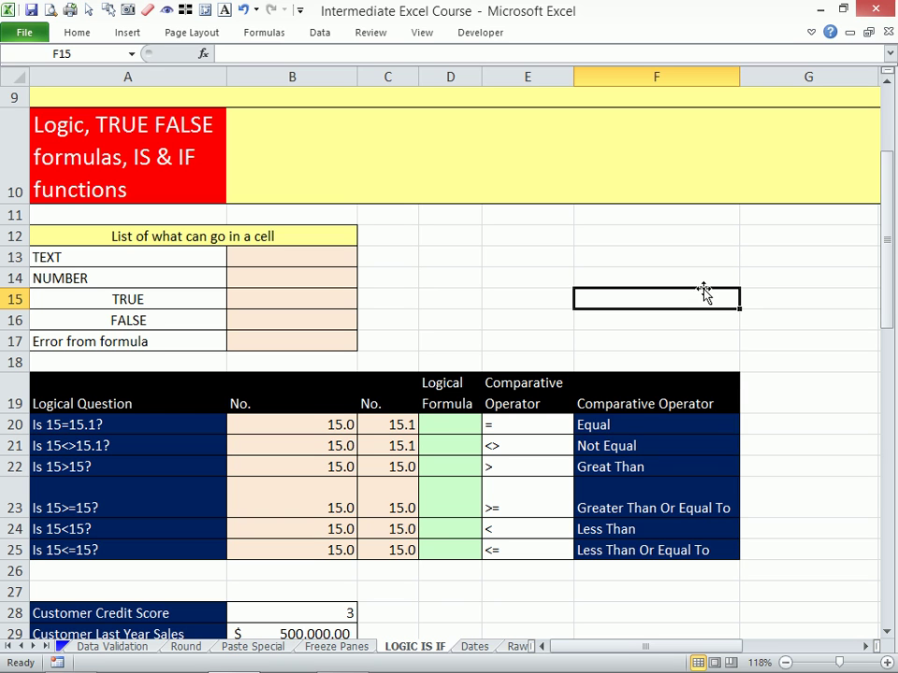
Zoom to the logical question table A19:F25 and enter =B20=C20 in D20 to test whether the two numbers are equal.
{"action": "left_click_drag", "start_coordinate": [33, 383], "coordinate": [698, 555]}
{"action": "key", "text": "alt+w"}
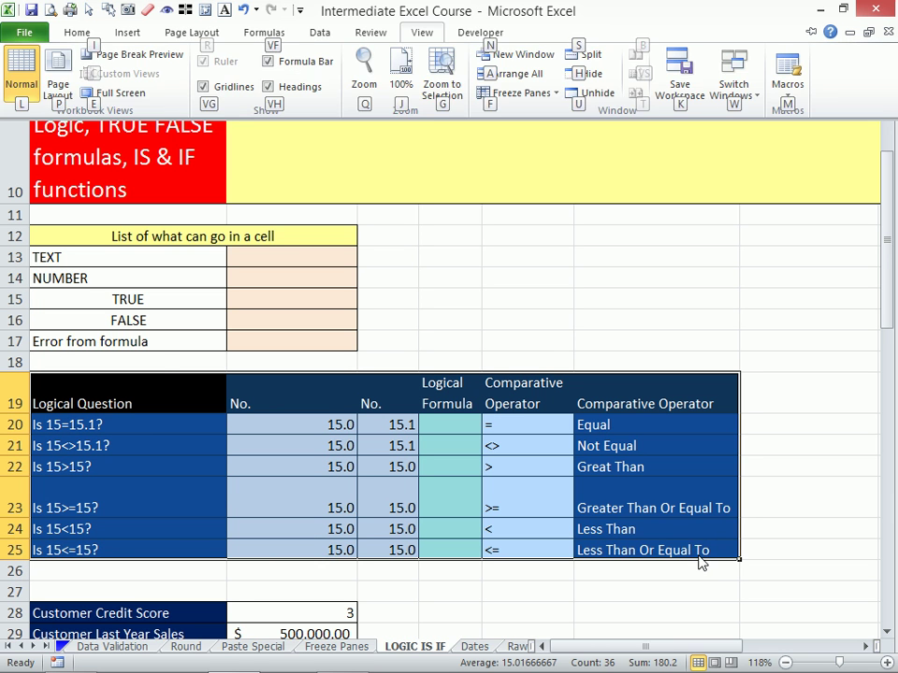
{"action": "key", "text": "g"}
{"action": "left_click", "coordinate": [532, 463]}
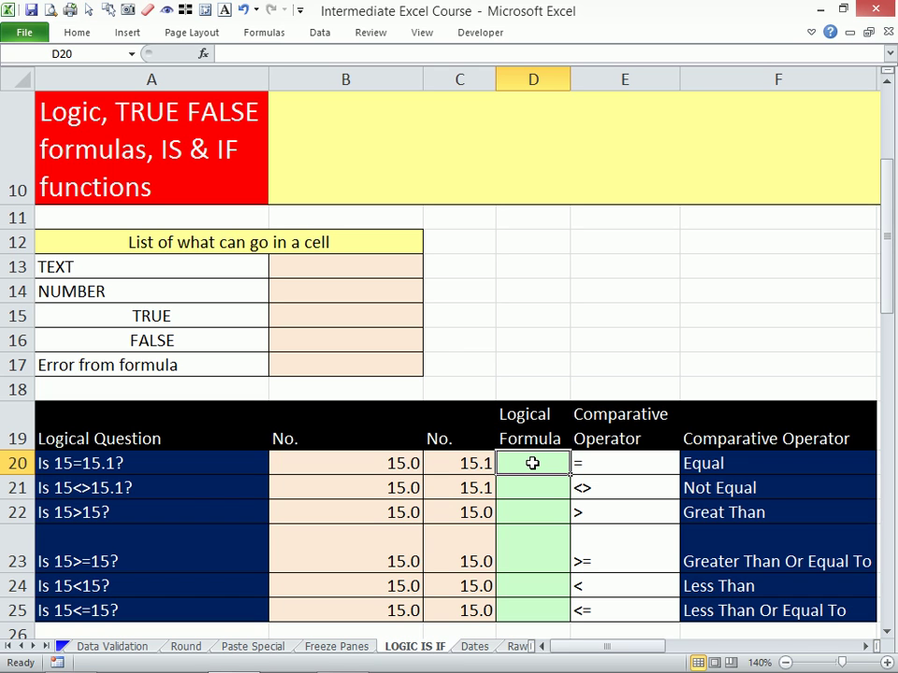
{"action": "type", "text": "="}
{"action": "key", "text": "Left"}
{"action": "key", "text": "Left"}
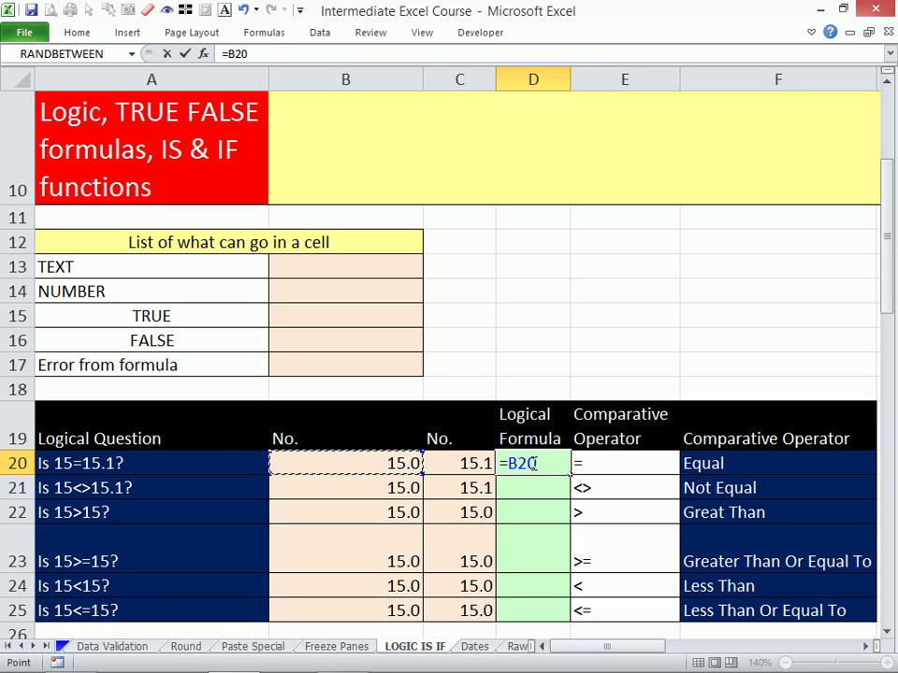
{"action": "type", "text": "="}
{"action": "key", "text": "Left"}
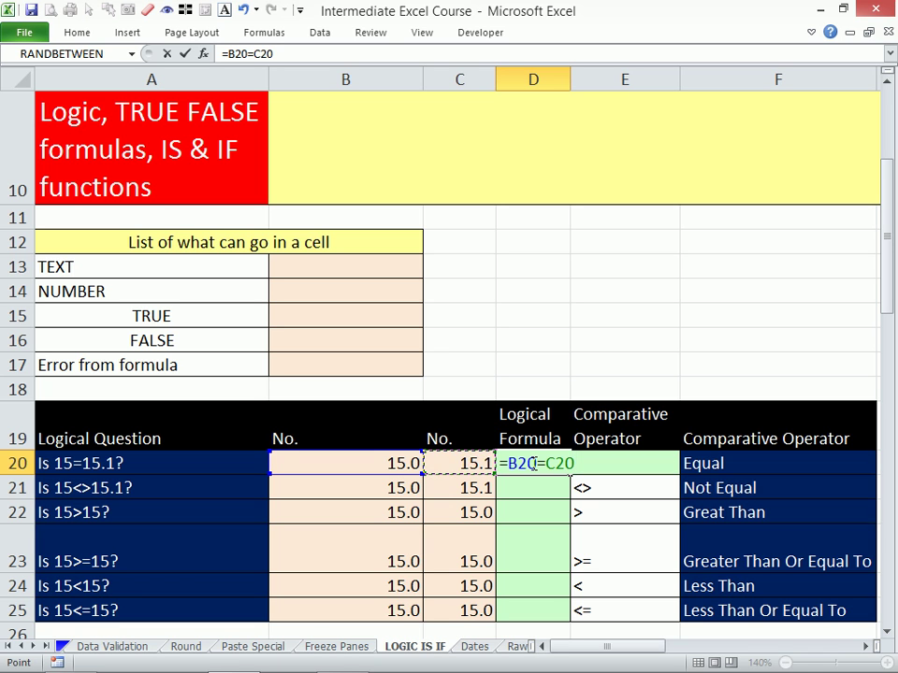
{"action": "key", "text": "Return"}
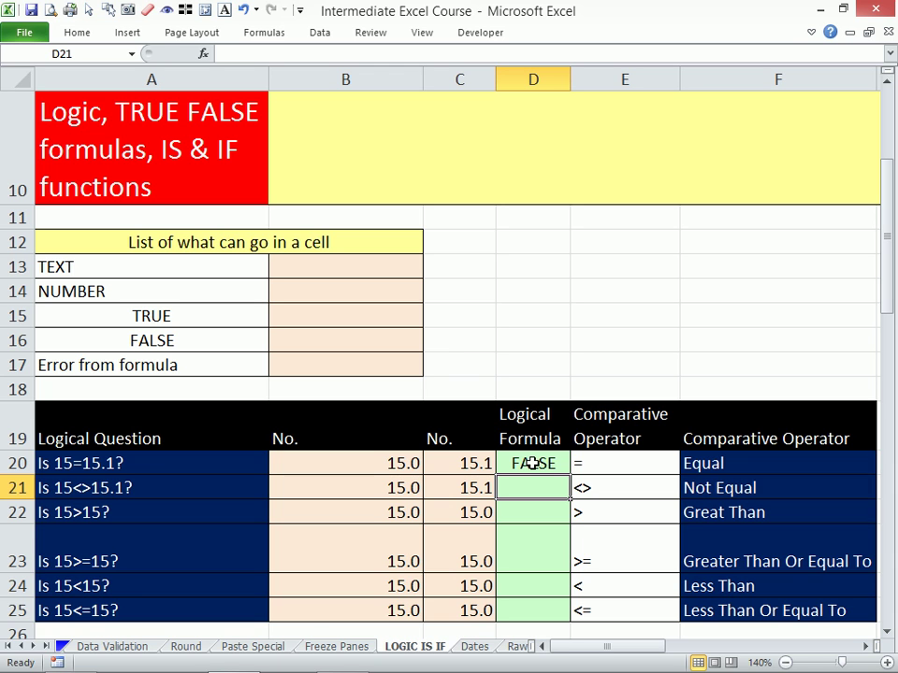
Enter the not-equal test =C21<>C21 in D21.
{"action": "type", "text": "="}
{"action": "key", "text": "Left"}
{"action": "type", "text": "<>"}
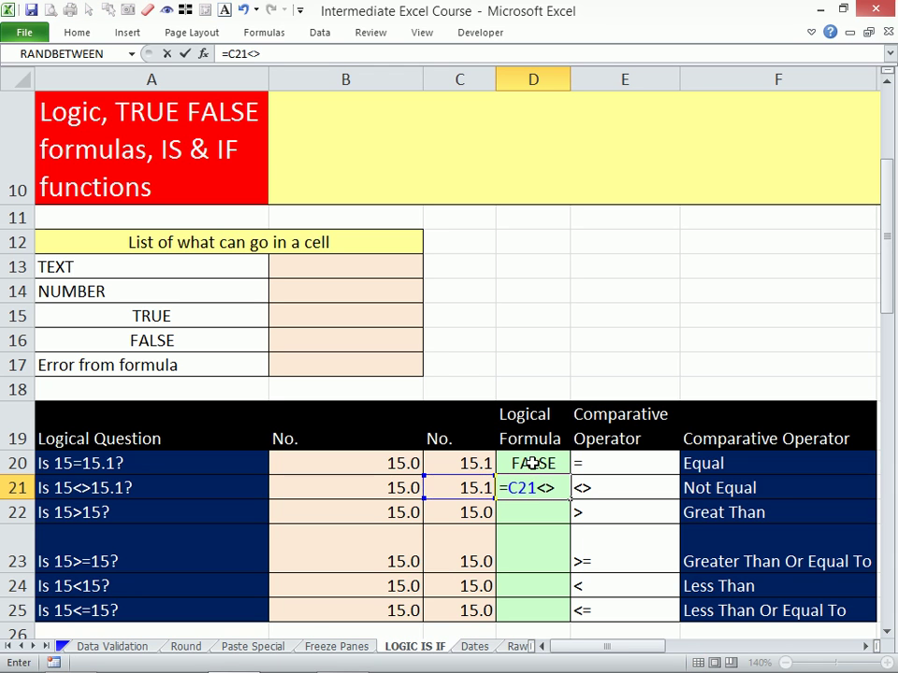
{"action": "key", "text": "Left"}
{"action": "key", "text": "Return"}
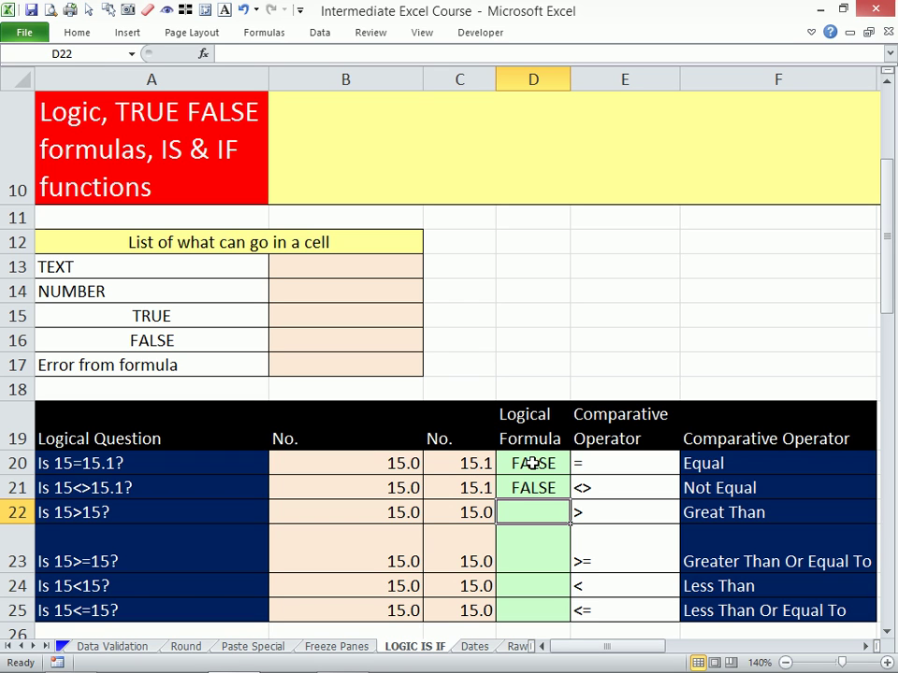
Replace the formula in D21 with =B21<>C21 to test whether the row's two numbers differ.
{"action": "key", "text": "Up"}
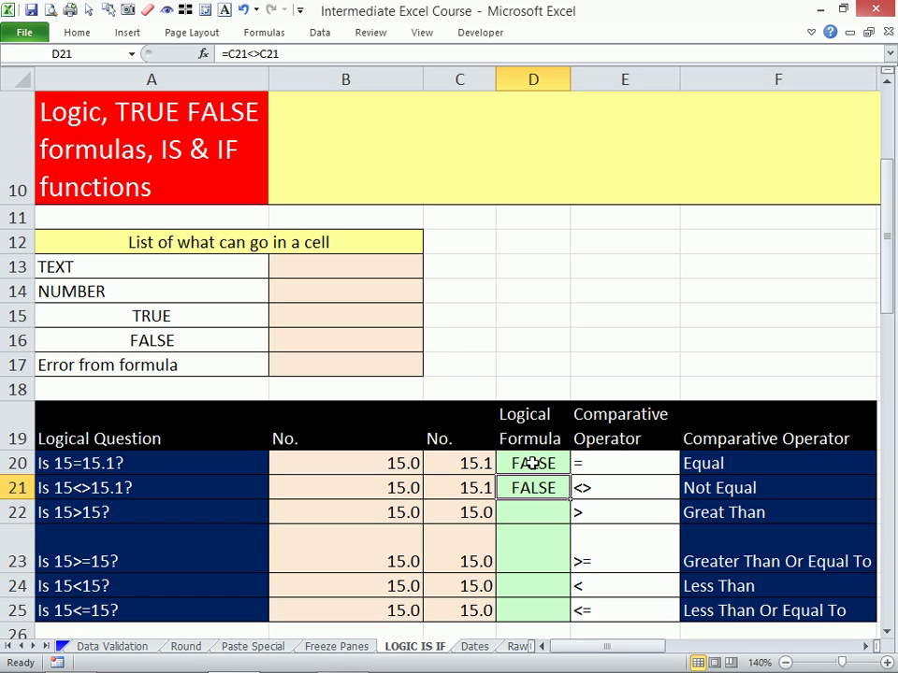
{"action": "type", "text": "="}
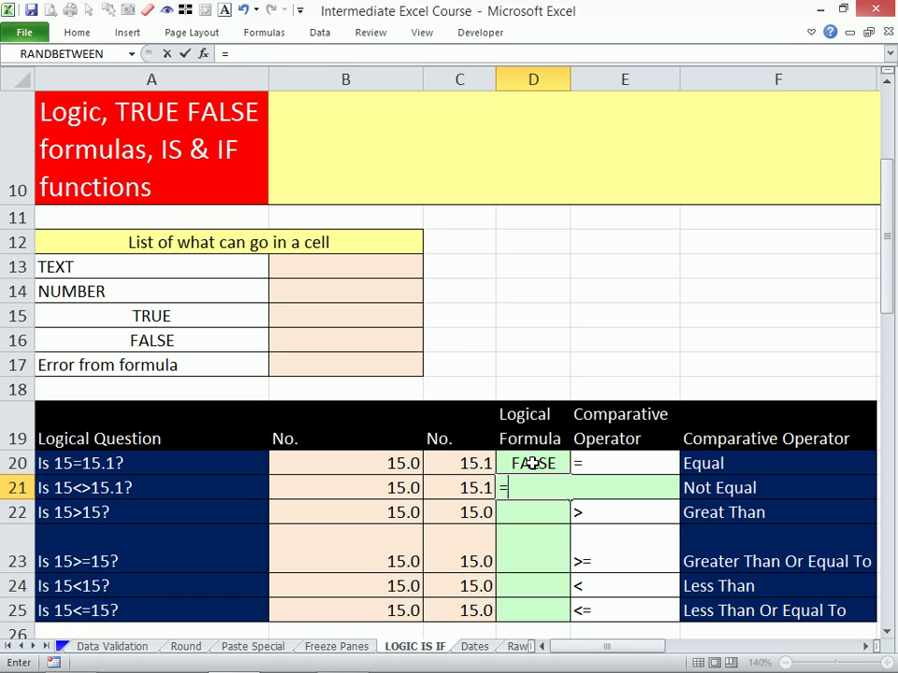
{"action": "key", "text": "Left"}
{"action": "key", "text": "Left"}
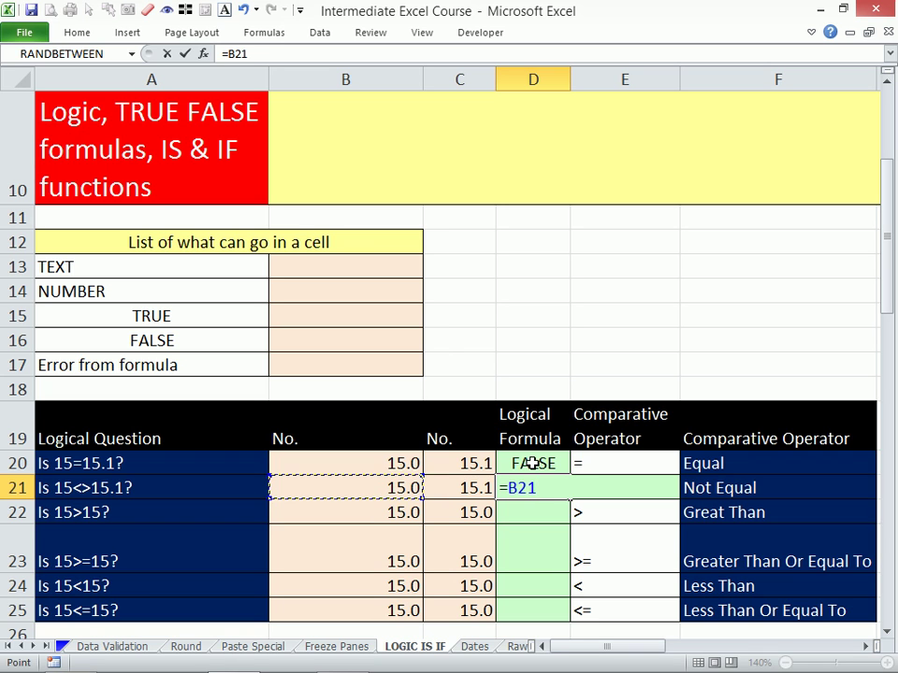
{"action": "type", "text": "<>"}
{"action": "key", "text": "Left"}
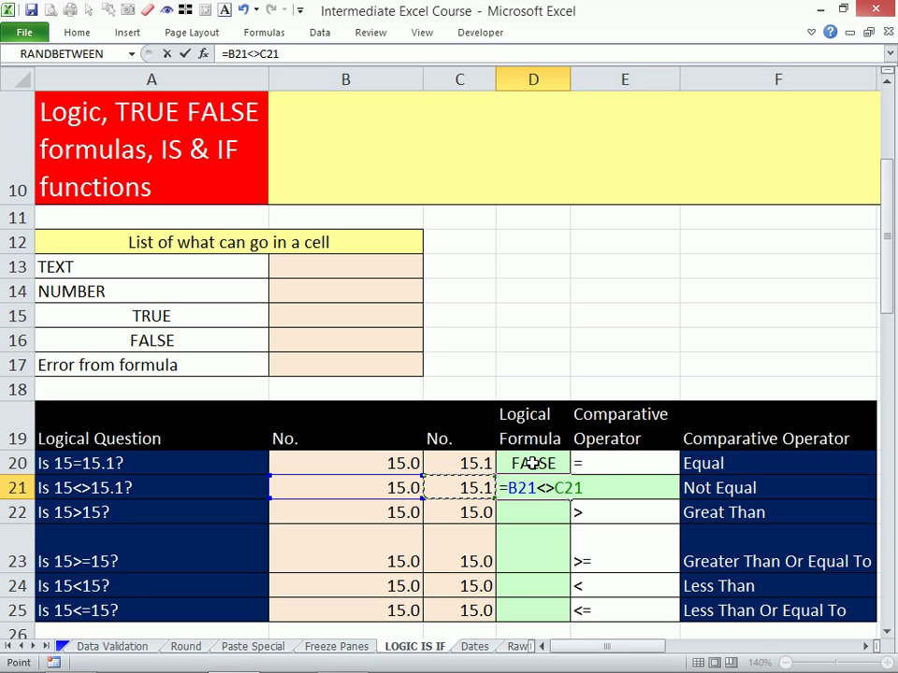
{"action": "key", "text": "Return"}
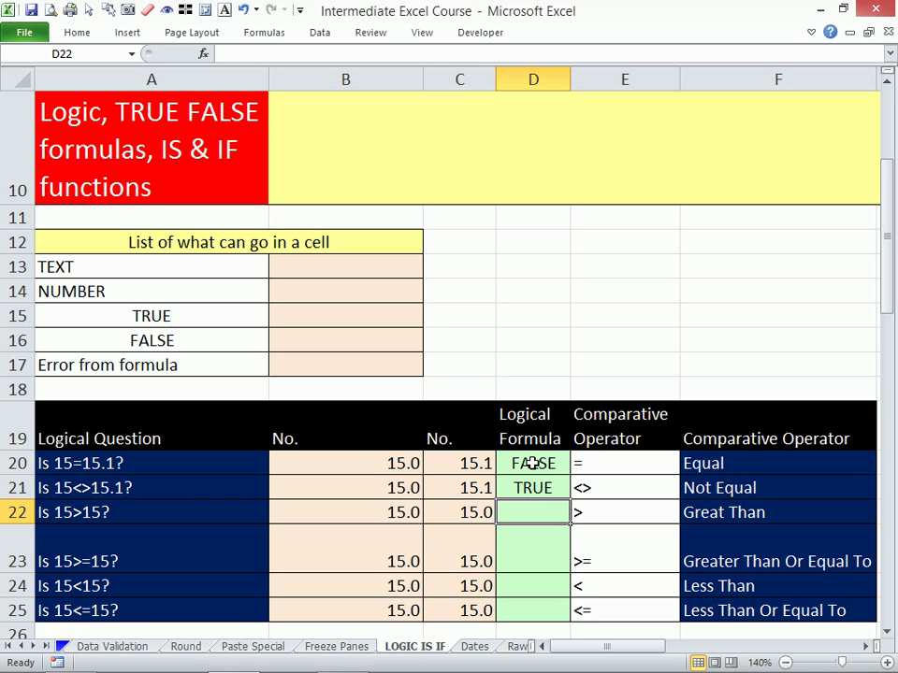
Re-enter the equality test =B20=C20 in D20 over the existing formula.
{"action": "left_click", "coordinate": [532, 463]}
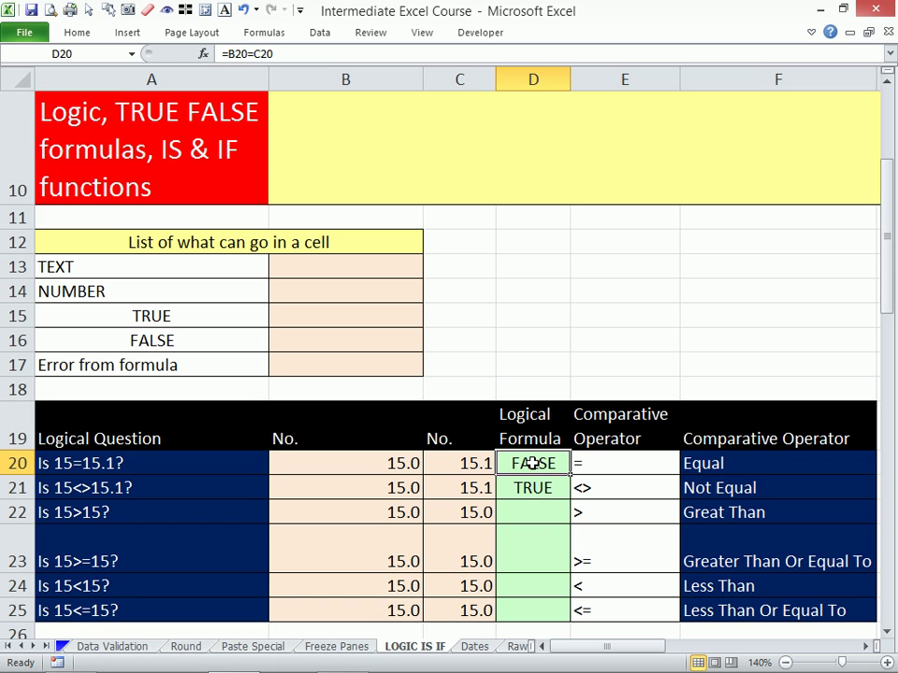
{"action": "type", "text": "="}
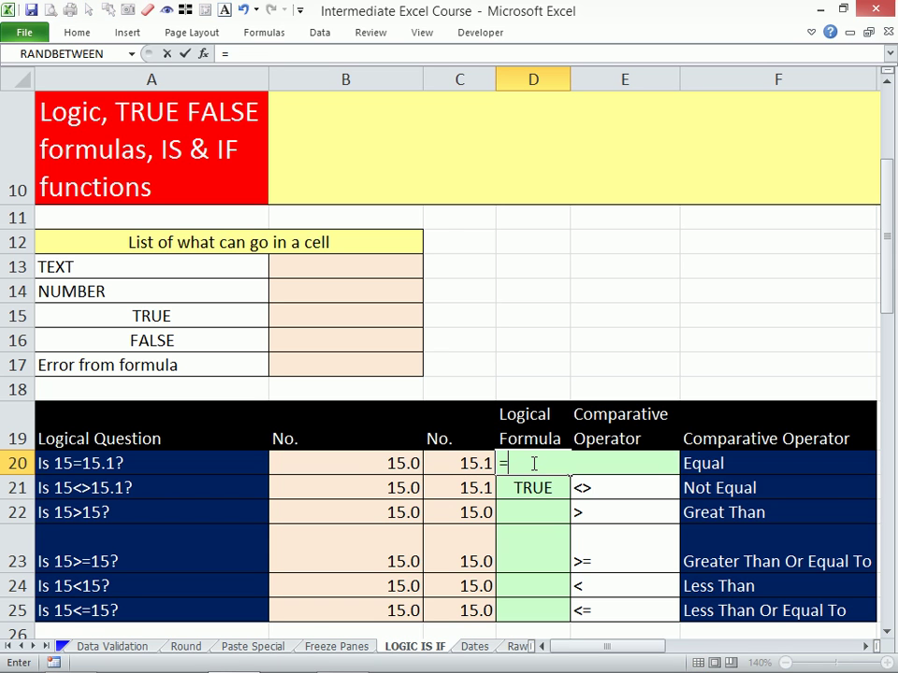
{"action": "key", "text": "Left"}
{"action": "key", "text": "Left"}
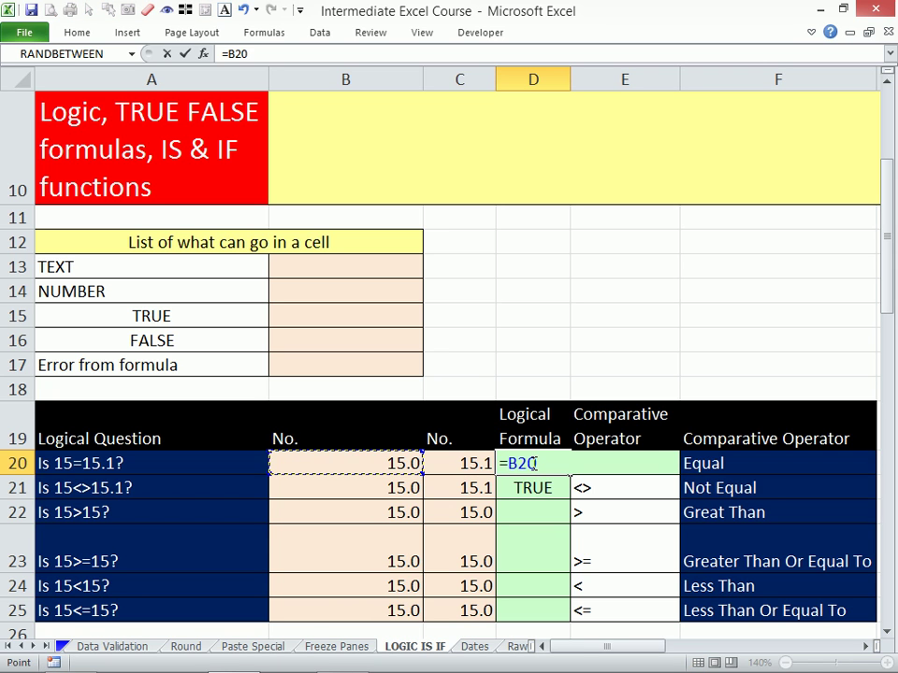
{"action": "type", "text": "="}
{"action": "key", "text": "Left"}
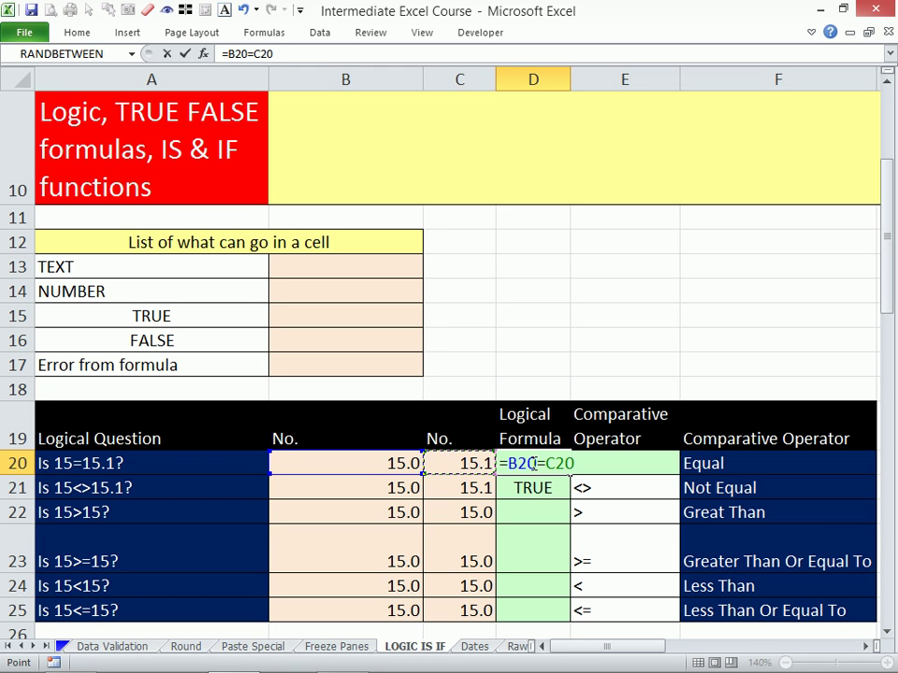
{"action": "key", "text": "Return"}
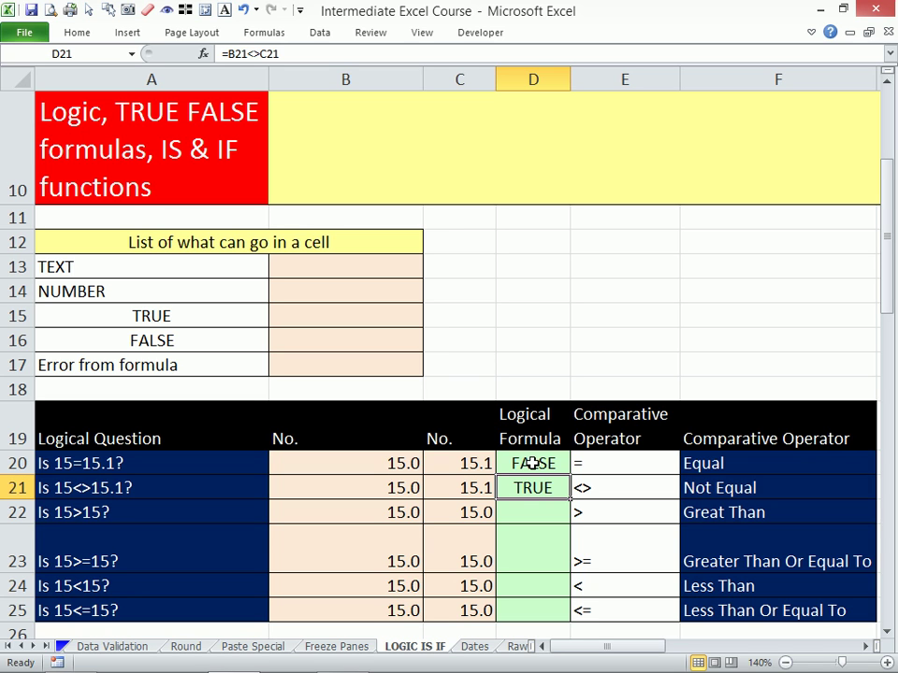
Enter the greater-than test =B22>C22 in D22.
{"action": "left_click", "coordinate": [536, 514]}
{"action": "type", "text": "="}
{"action": "key", "text": "Left"}
{"action": "key", "text": "Left"}
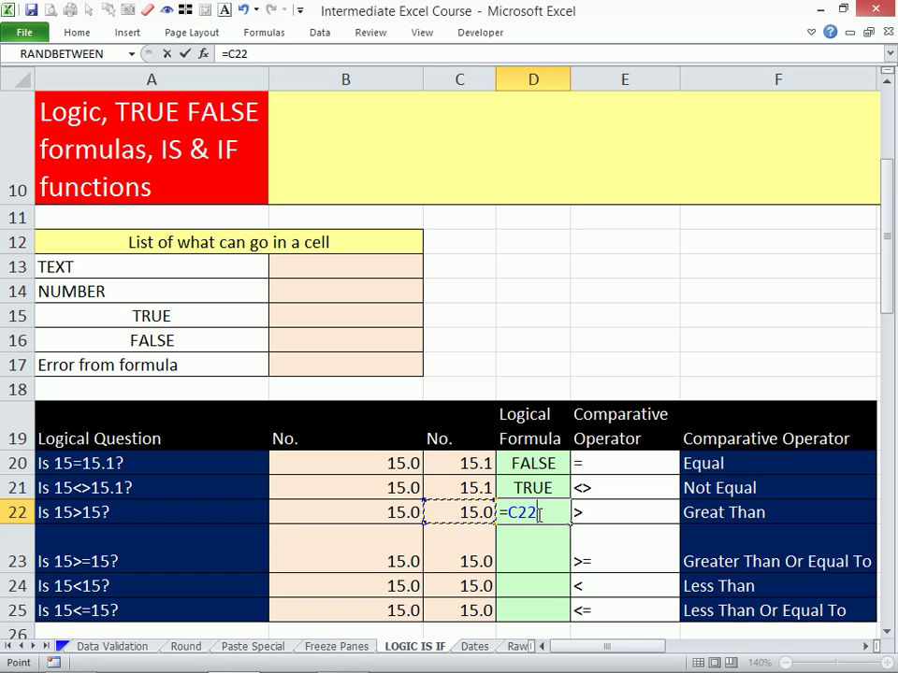
{"action": "type", "text": ">"}
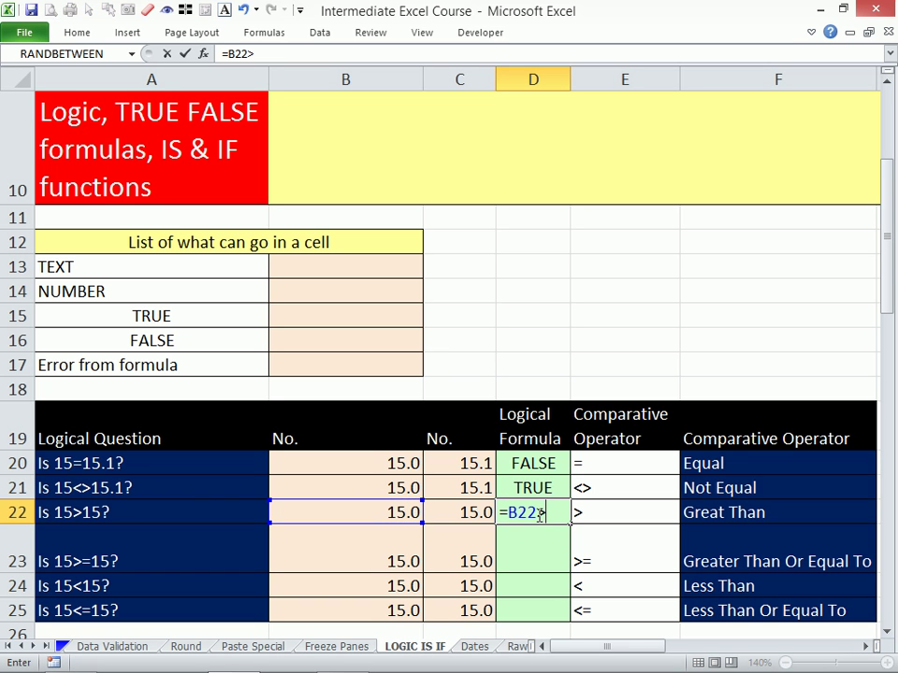
{"action": "key", "text": "Left"}
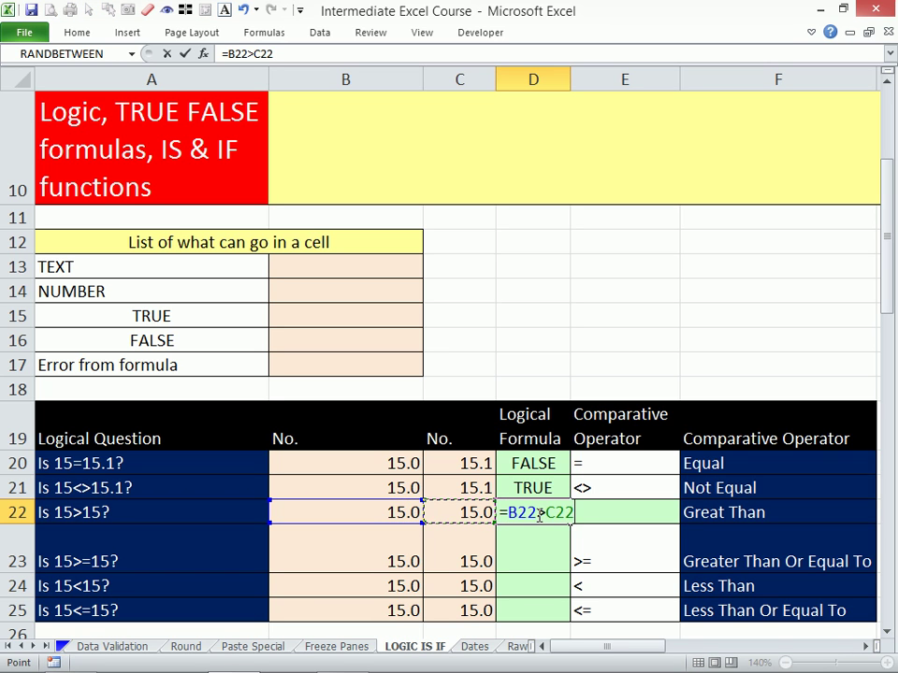
{"action": "key", "text": "Return"}
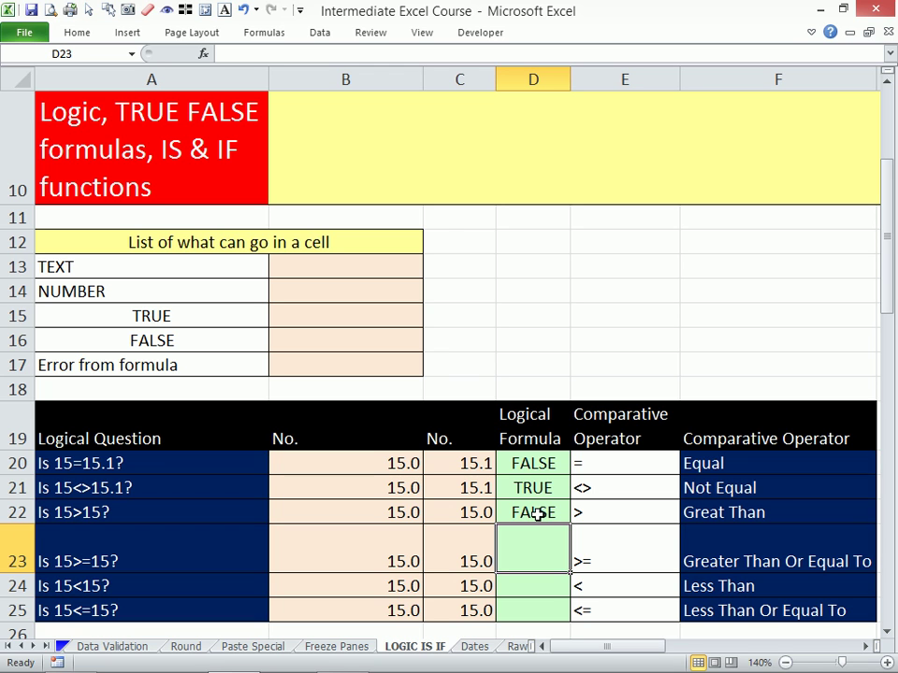
Select the Rule 1 answer cell B32 in the customer credit section.
{"action": "scroll", "coordinate": [498, 501], "scroll_direction": "down", "scroll_amount": 2}
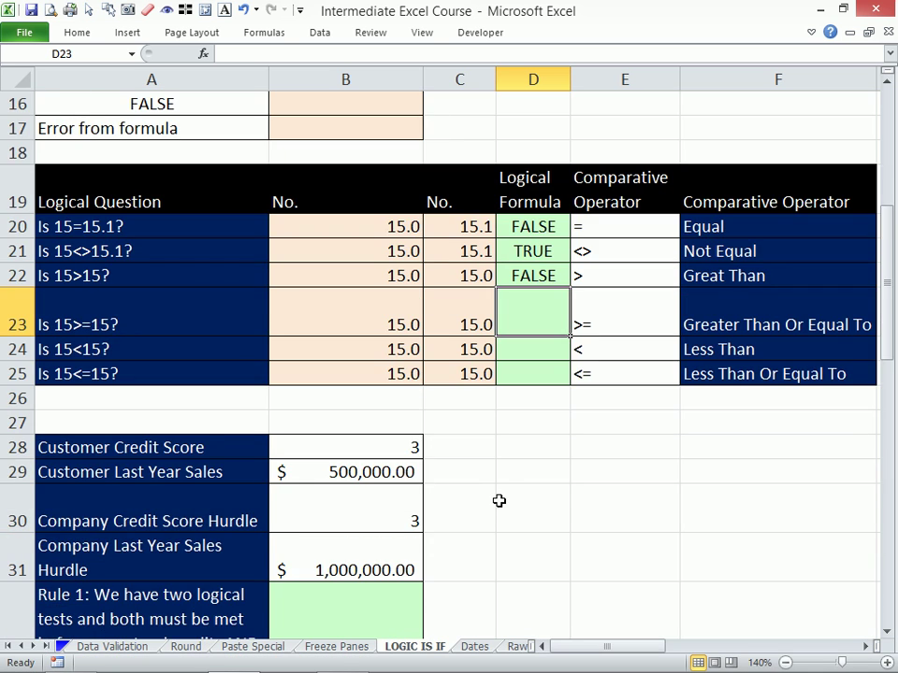
{"action": "scroll", "coordinate": [499, 501], "scroll_direction": "down", "scroll_amount": 3}
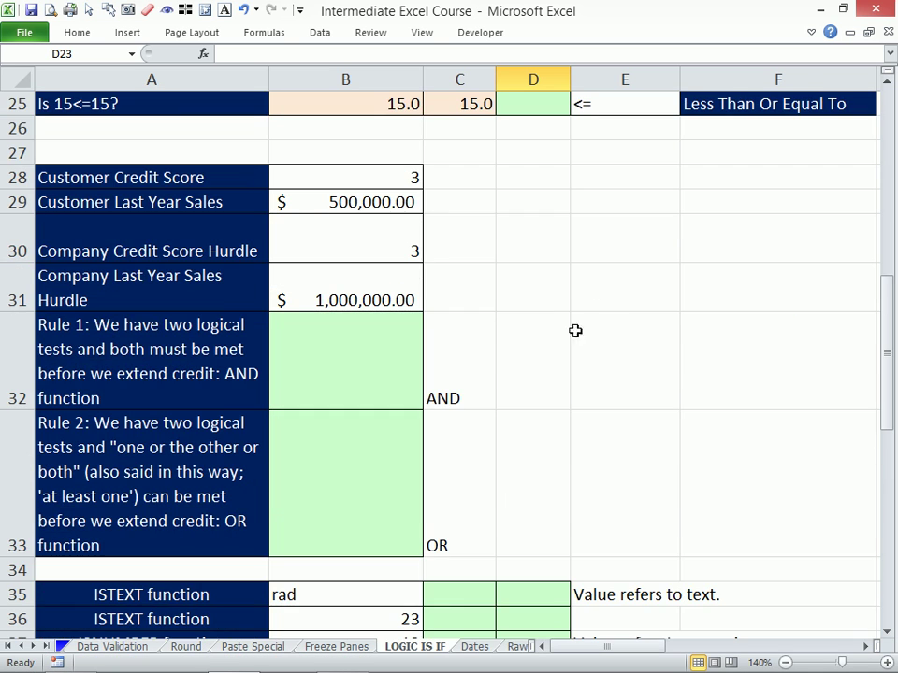
{"action": "left_click", "coordinate": [387, 367]}
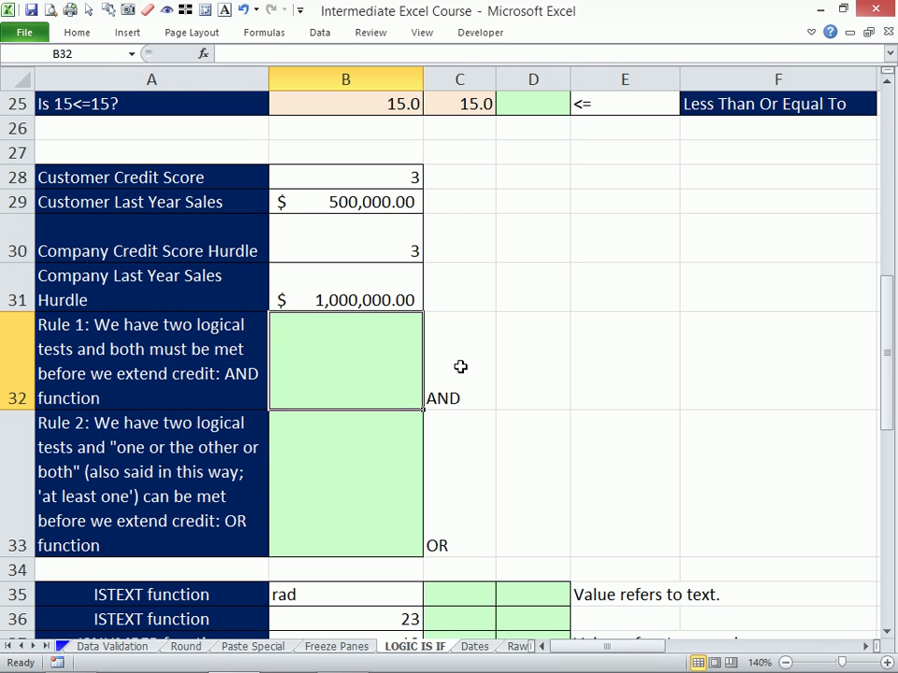
{"action": "mouse_move", "coordinate": [673, 666]}
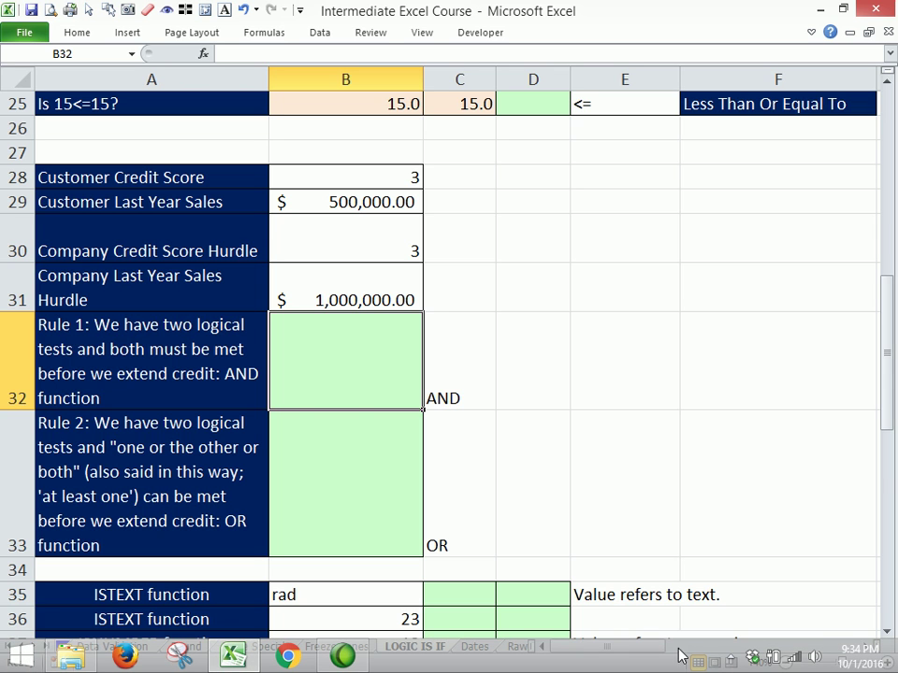
{"action": "left_click", "coordinate": [728, 662]}
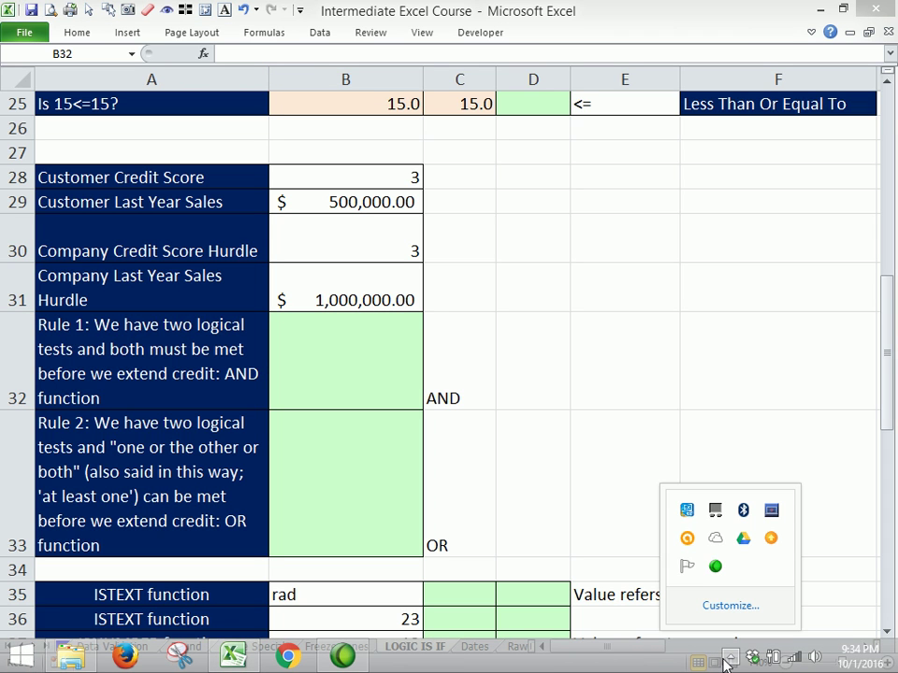
{"action": "left_click", "coordinate": [647, 663]}
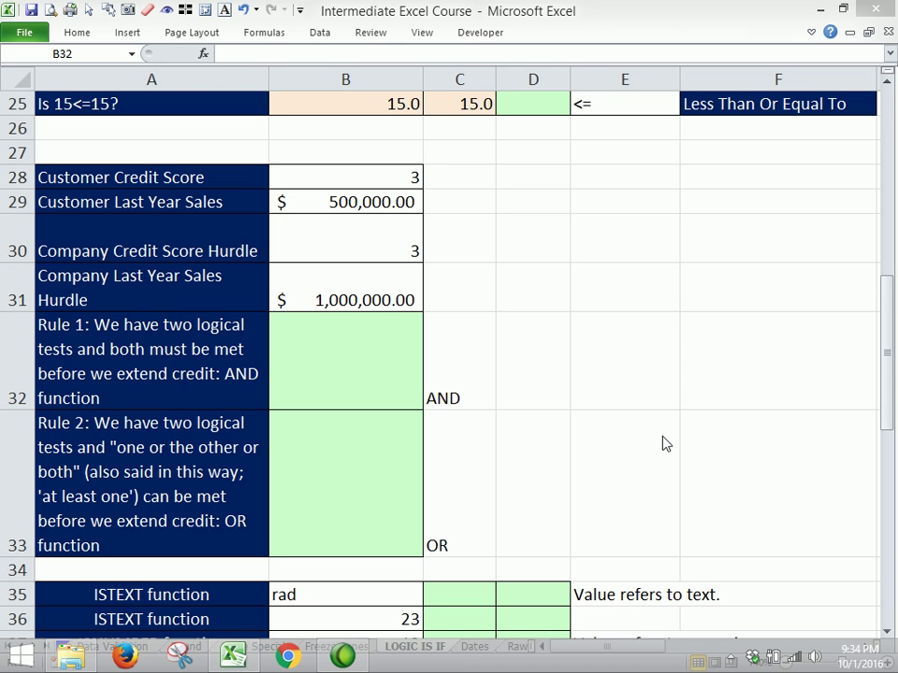
Enter =AND(B29=B31,B28=B30) in B32 to test whether the customer's sales and credit score both equal the company hurdles.
{"action": "left_click", "coordinate": [347, 378]}
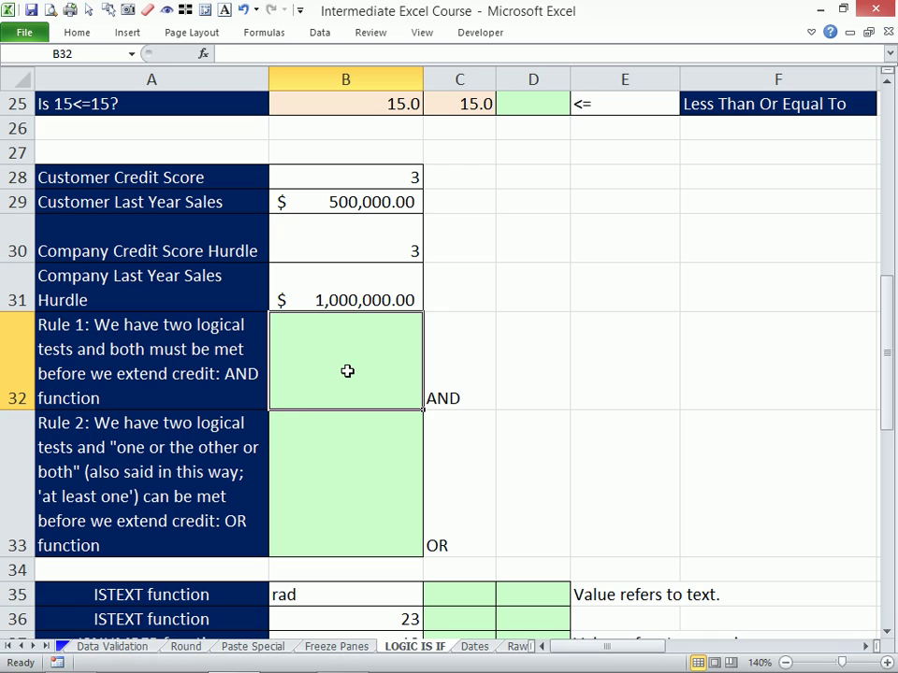
{"action": "type", "text": "=and"}
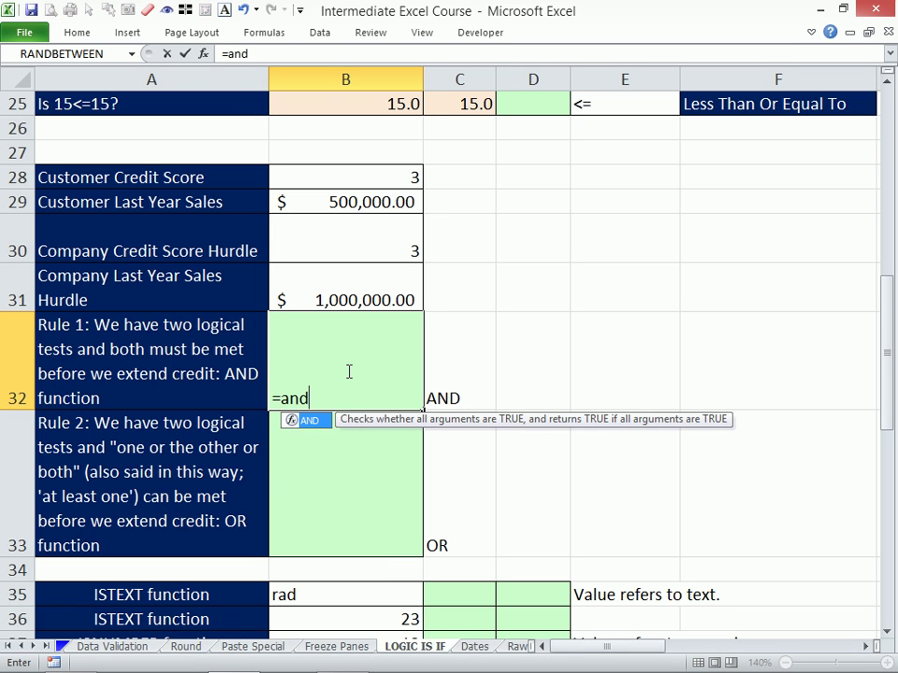
{"action": "key", "text": "Tab"}
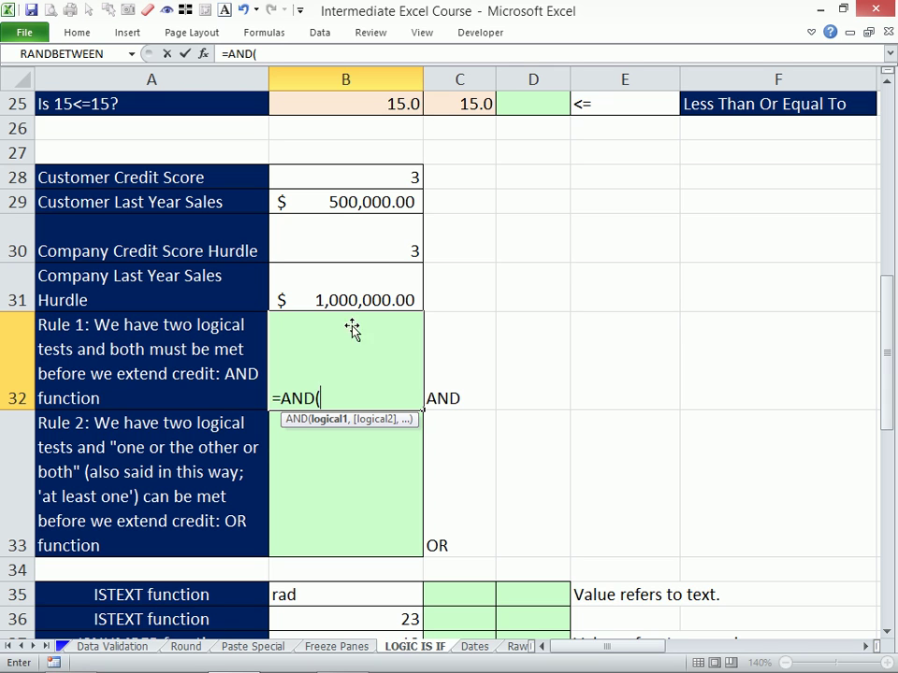
{"action": "left_click", "coordinate": [331, 204]}
{"action": "type", "text": "="}
{"action": "left_click", "coordinate": [338, 272]}
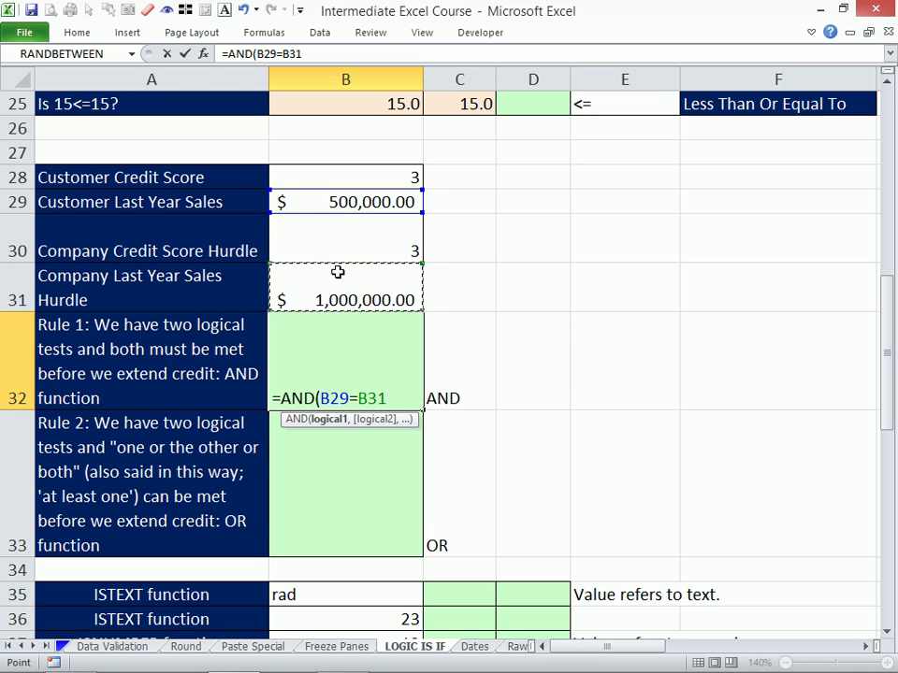
{"action": "type", "text": ","}
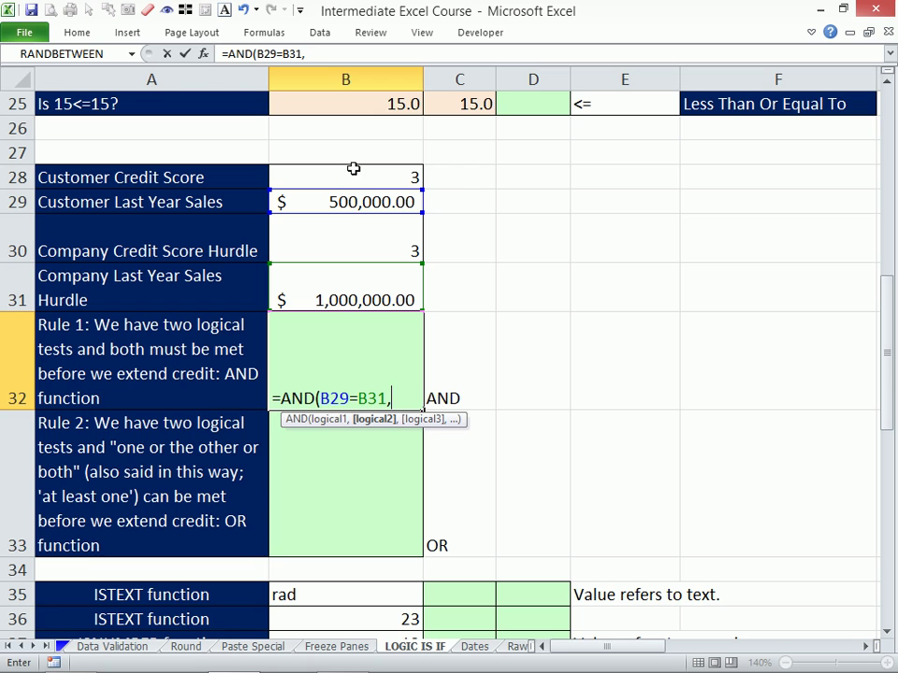
{"action": "left_click", "coordinate": [354, 175]}
{"action": "type", "text": "="}
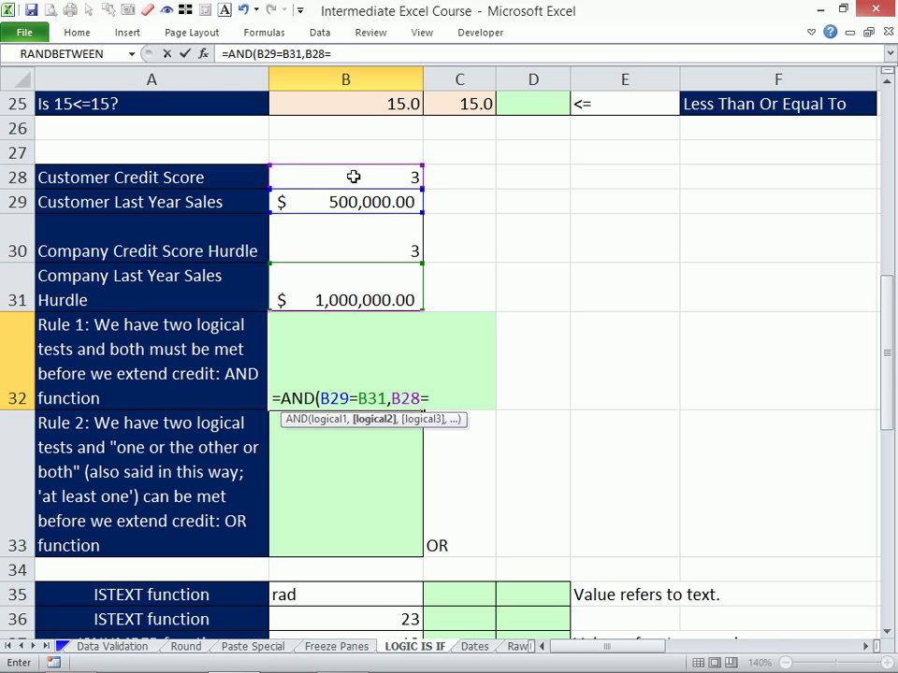
{"action": "left_click", "coordinate": [372, 232]}
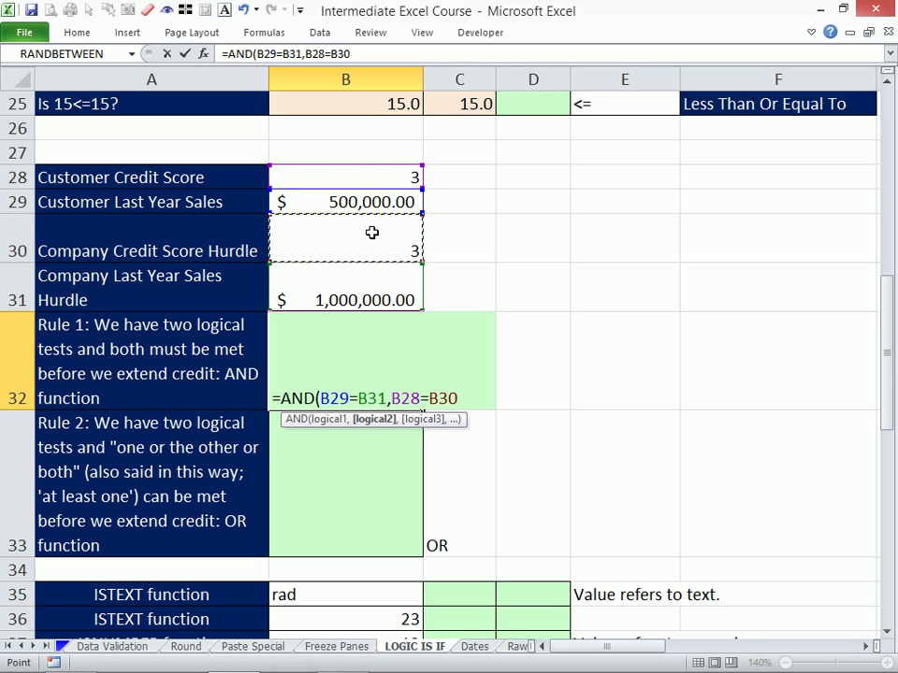
{"action": "type", "text": ")"}
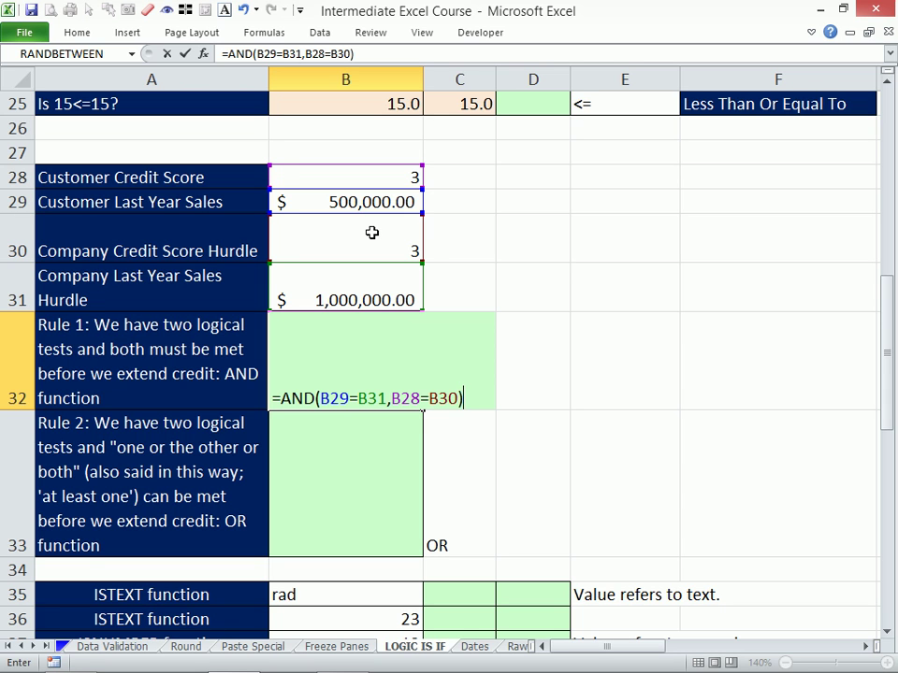
{"action": "key", "text": "Return"}
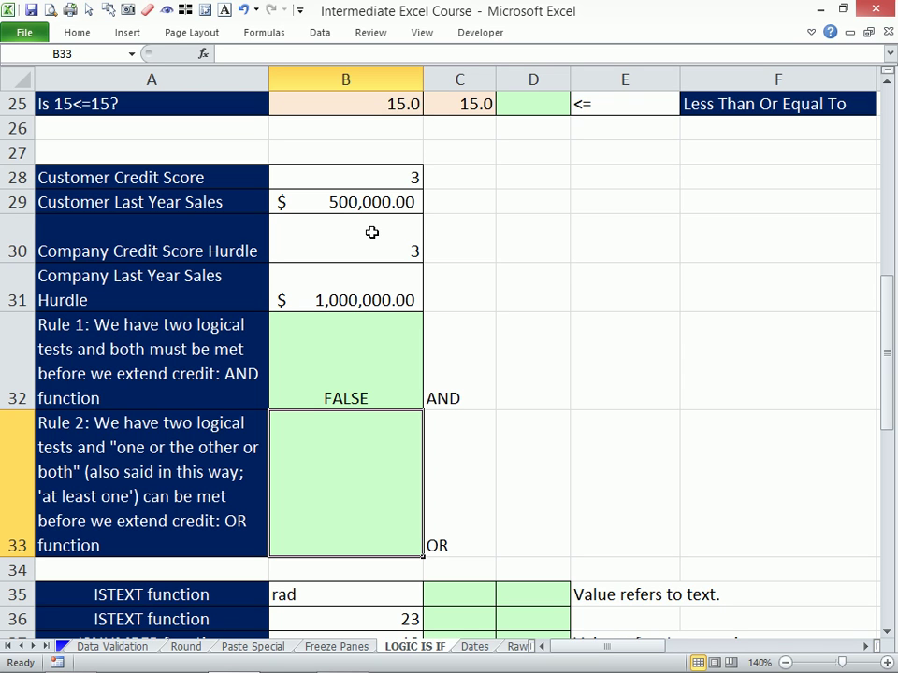
Enter =OR(B29=B31,B28=B30) in B33 to test whether at least one of the two company hurdles is matched.
{"action": "type", "text": "=or"}
{"action": "key", "text": "Tab"}
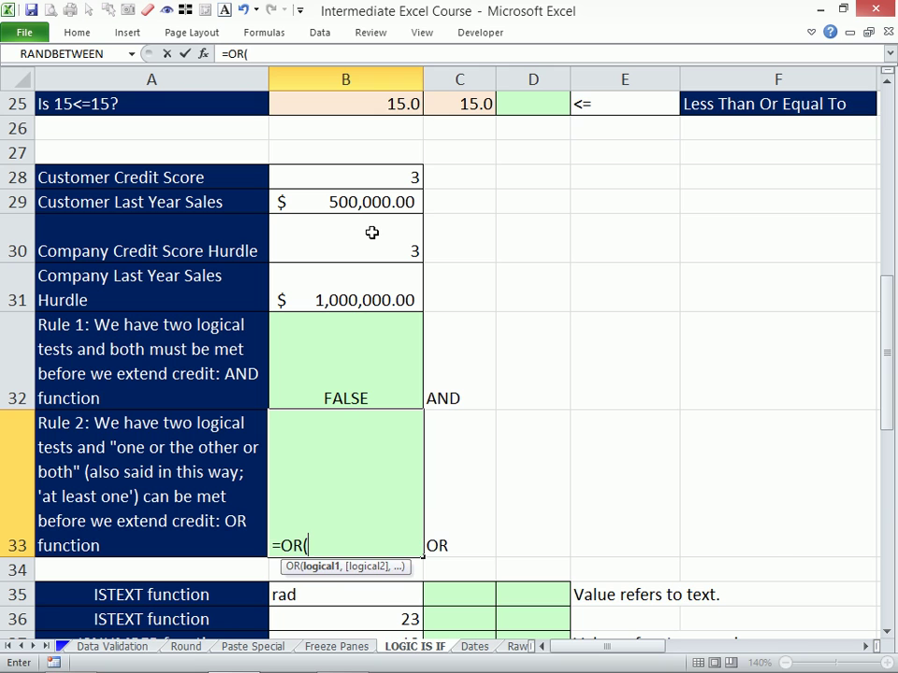
{"action": "left_click", "coordinate": [361, 206]}
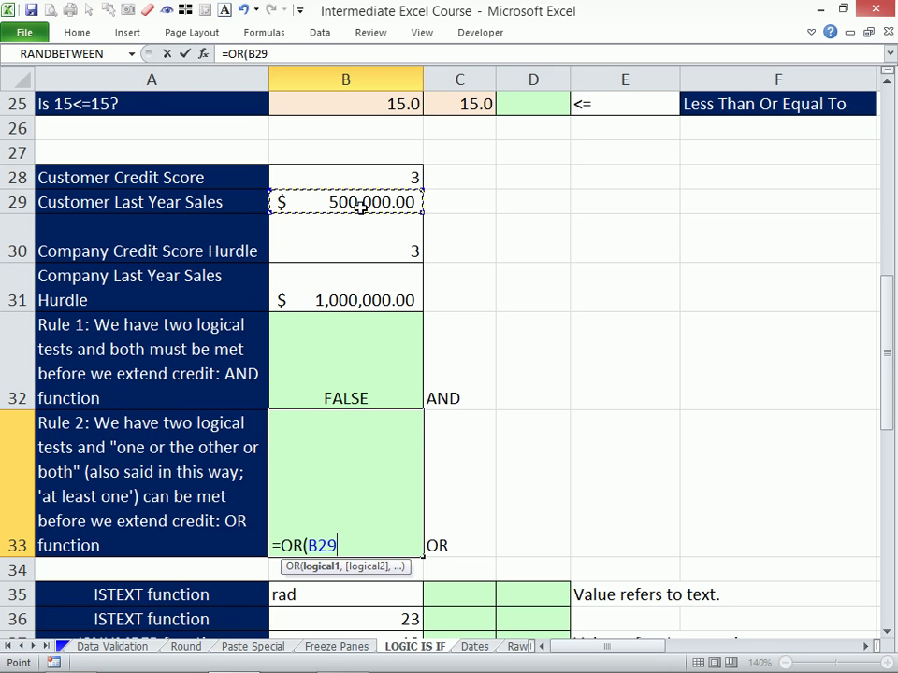
{"action": "type", "text": "="}
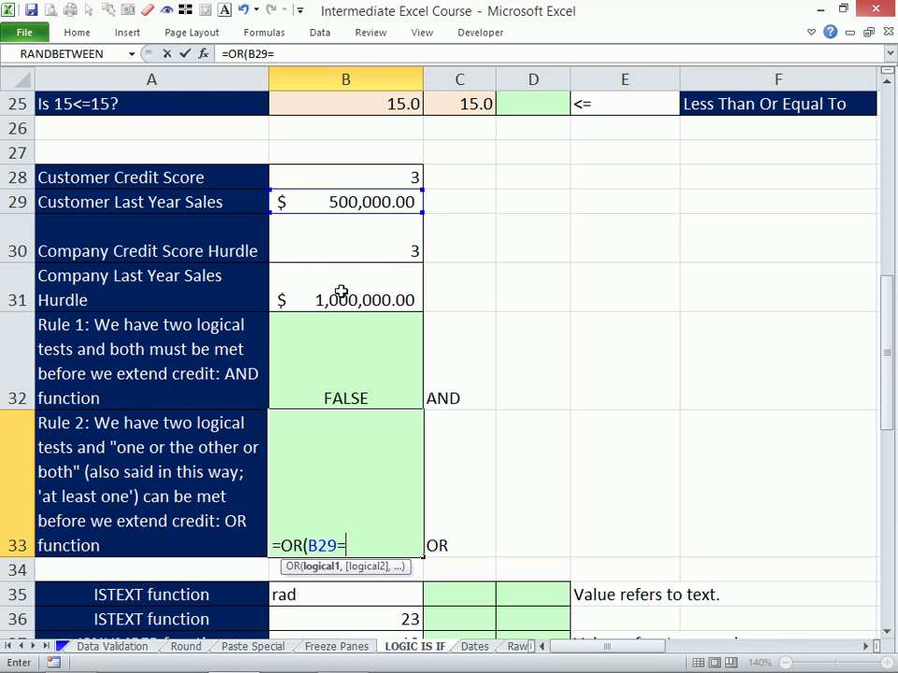
{"action": "left_click", "coordinate": [341, 291]}
{"action": "type", "text": ","}
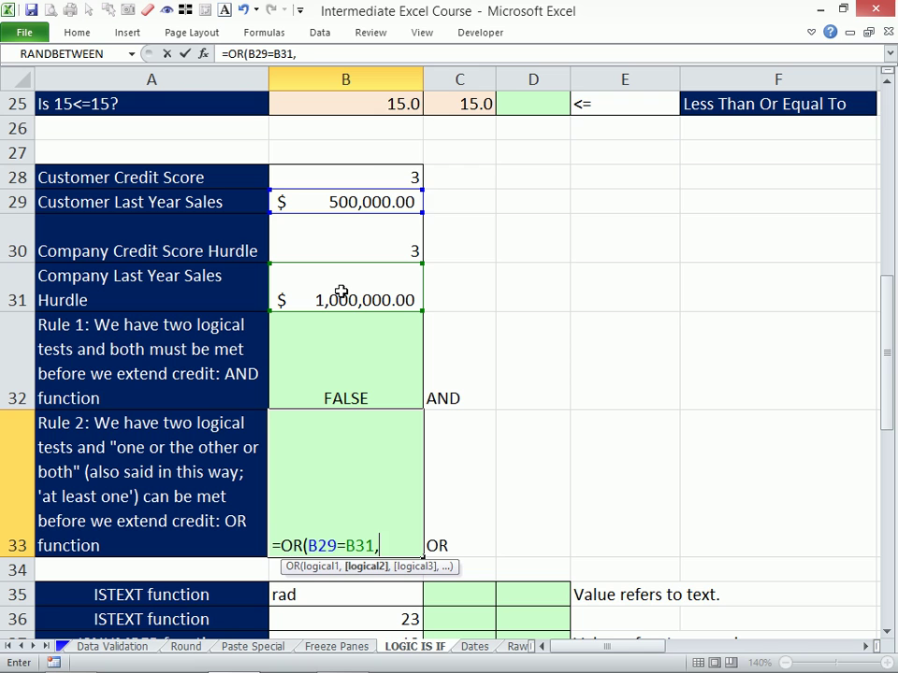
{"action": "left_click", "coordinate": [370, 181]}
{"action": "type", "text": "="}
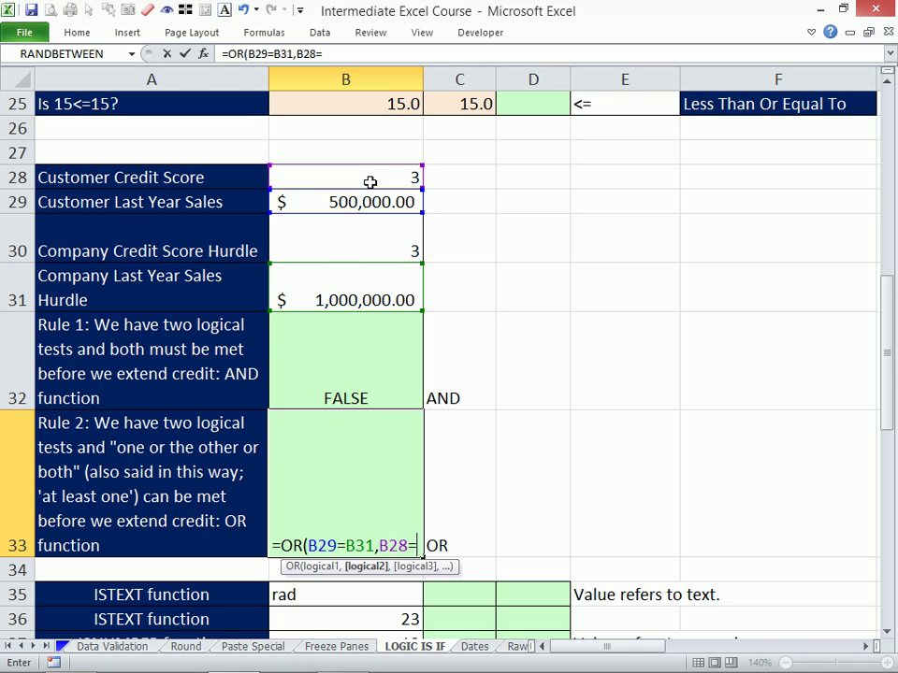
{"action": "left_click", "coordinate": [367, 233]}
{"action": "type", "text": ")"}
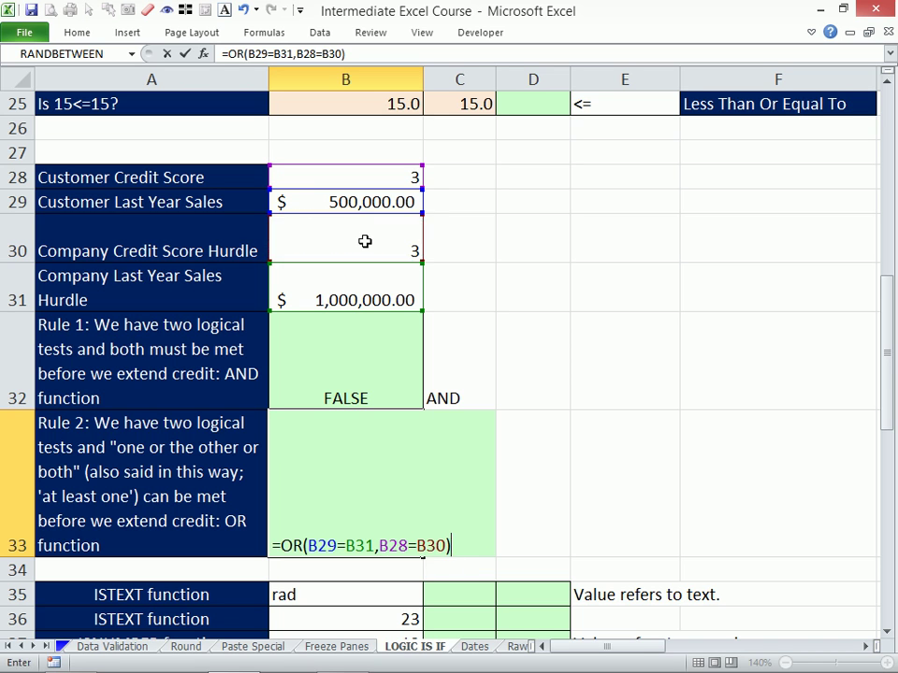
{"action": "key", "text": "Return"}
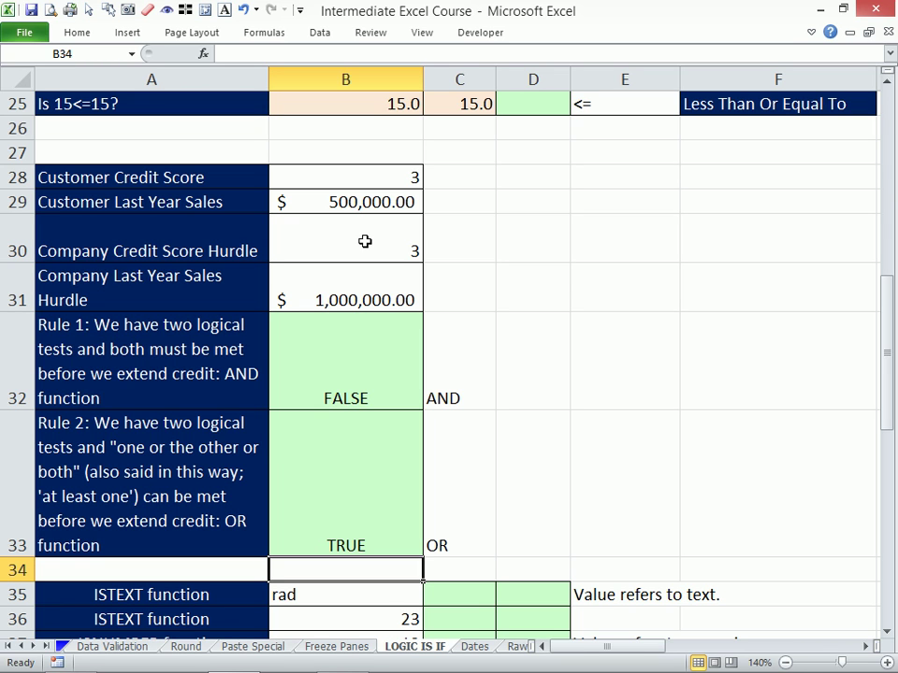
Zoom the sheet to the IS functions table, A35:E44.
{"action": "scroll", "coordinate": [509, 278], "scroll_direction": "down", "scroll_amount": 3}
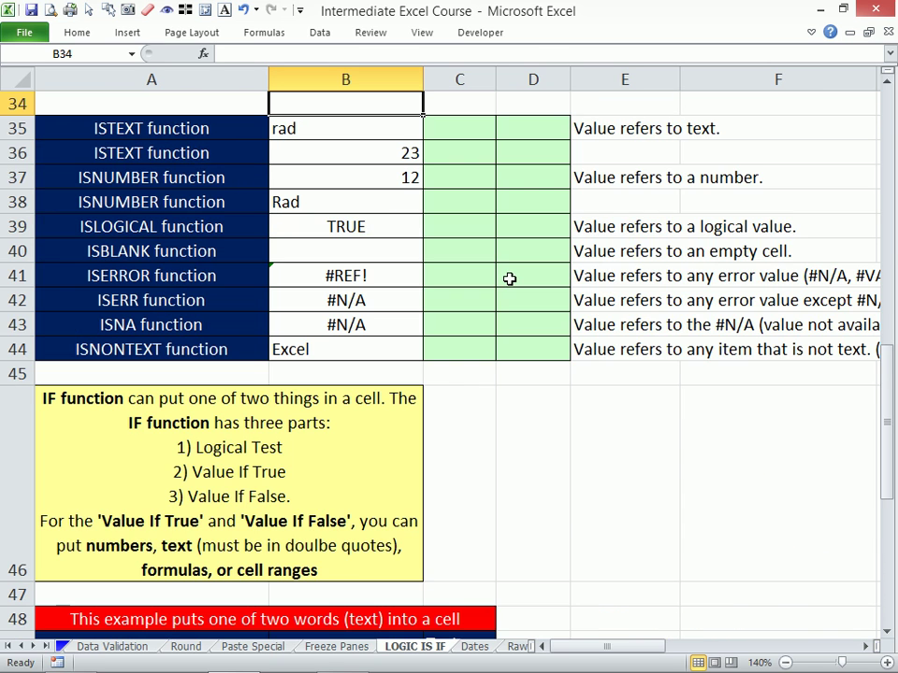
{"action": "scroll", "coordinate": [509, 278], "scroll_direction": "up", "scroll_amount": 1}
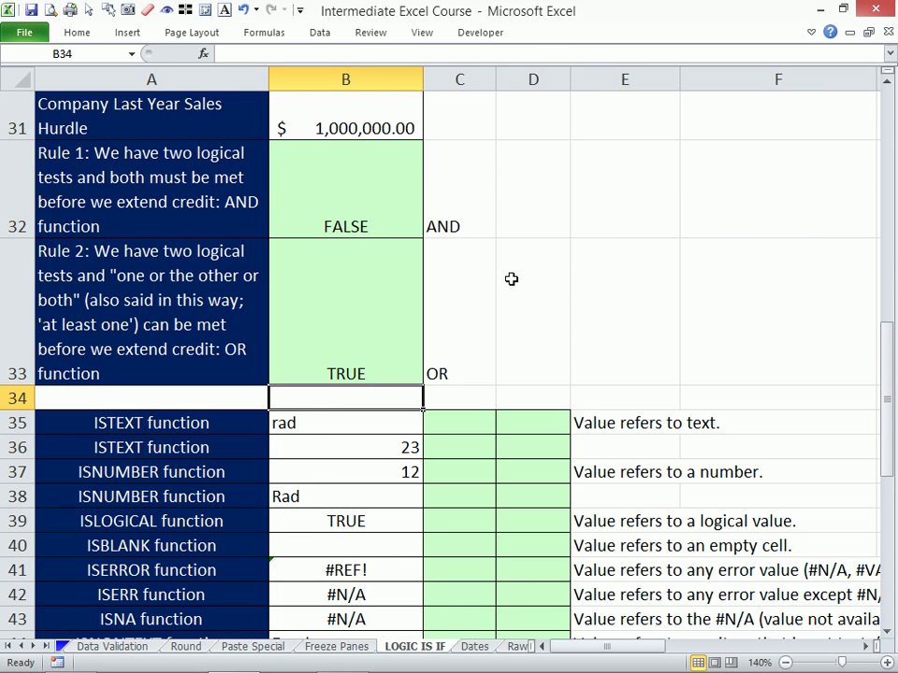
{"action": "scroll", "coordinate": [511, 279], "scroll_direction": "down", "scroll_amount": 1}
{"action": "left_click_drag", "start_coordinate": [251, 127], "coordinate": [626, 353]}
{"action": "key", "text": "alt+w"}
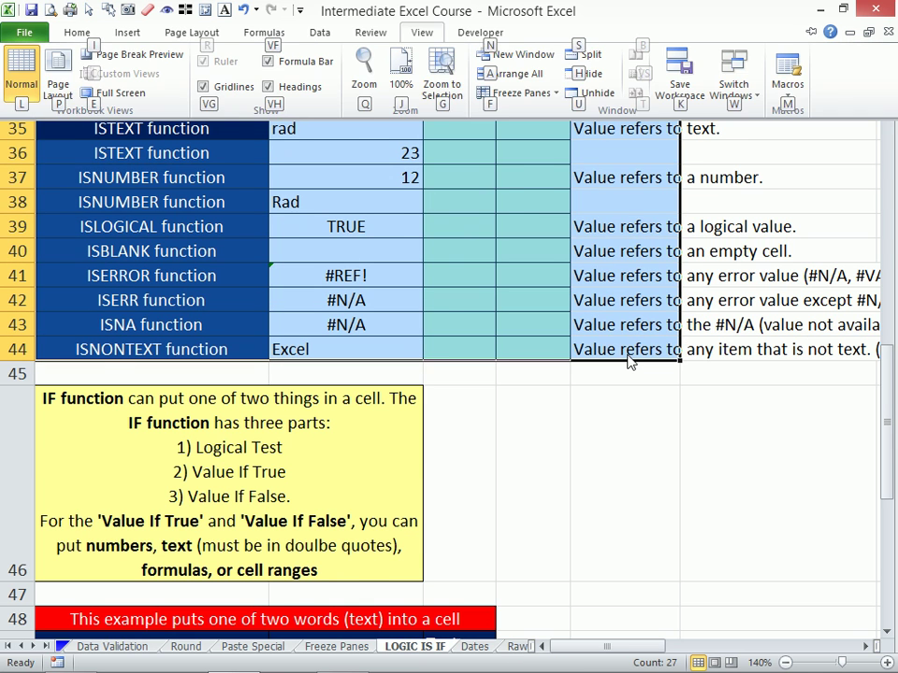
{"action": "key", "text": "g"}
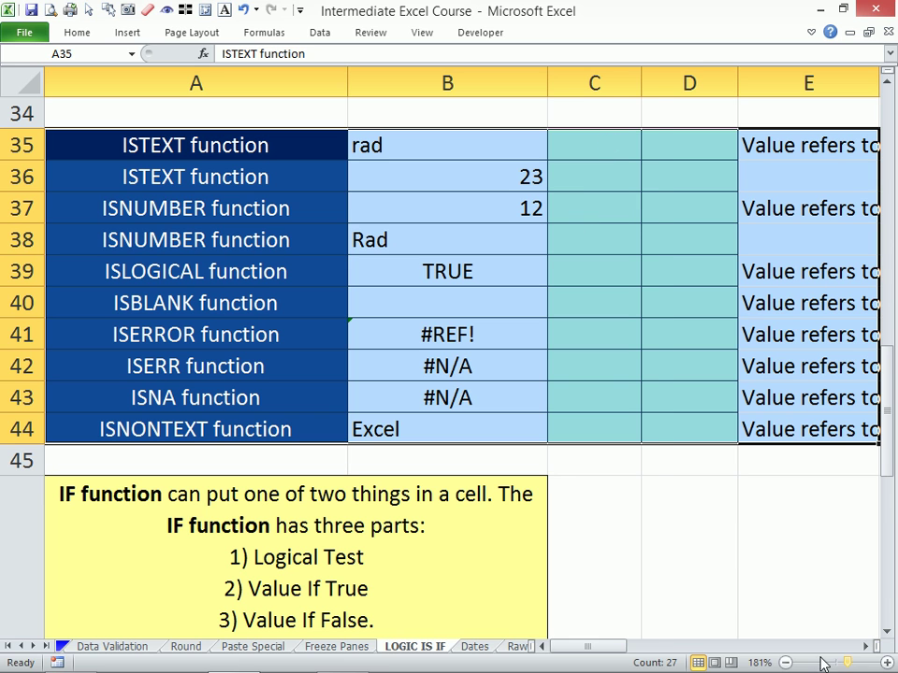
{"action": "mouse_move", "coordinate": [781, 668]}
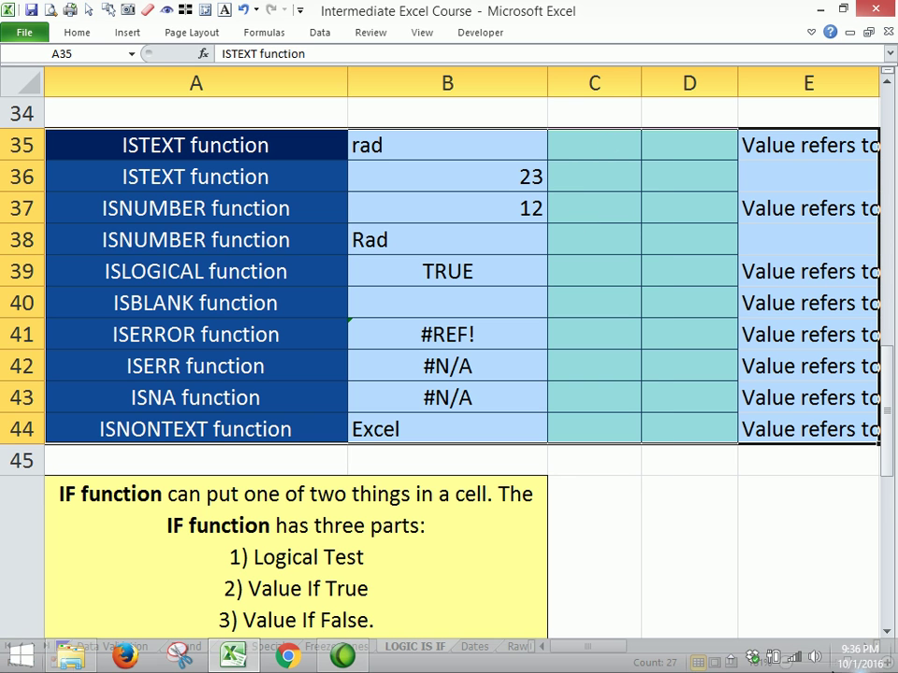
{"action": "left_click", "coordinate": [733, 657]}
{"action": "left_click", "coordinate": [637, 152]}
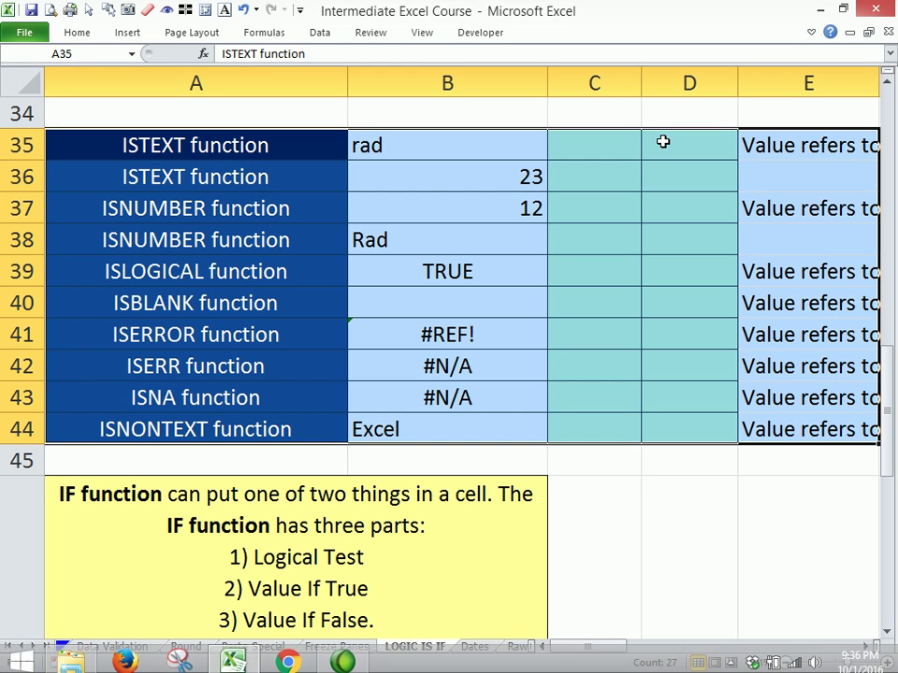
Read the full descriptions of the ISERROR and ISERR functions in E41 and E42.
{"action": "left_click", "coordinate": [661, 143]}
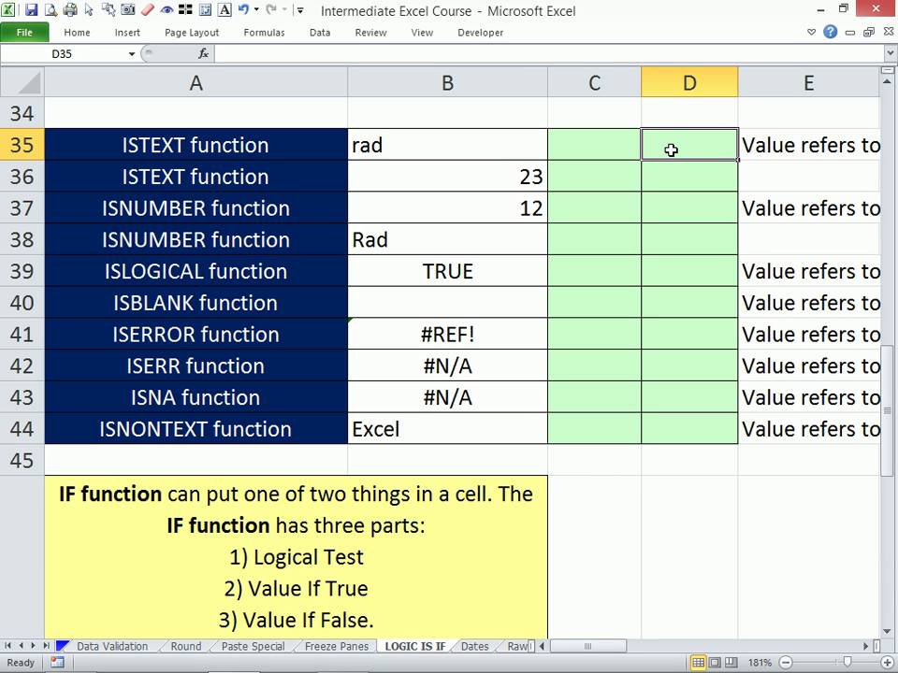
{"action": "left_click", "coordinate": [775, 337]}
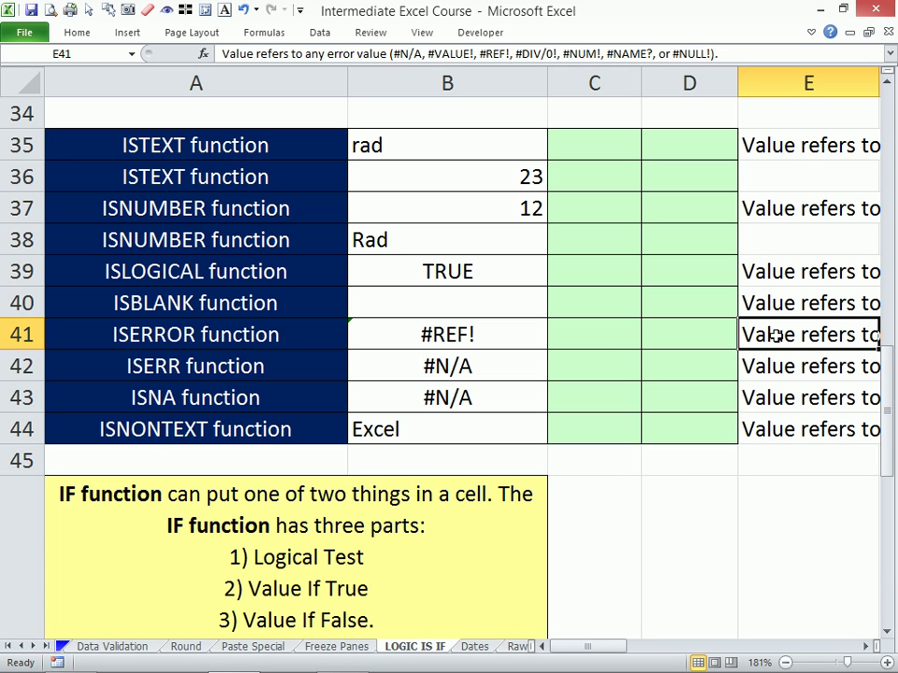
{"action": "left_click", "coordinate": [765, 369]}
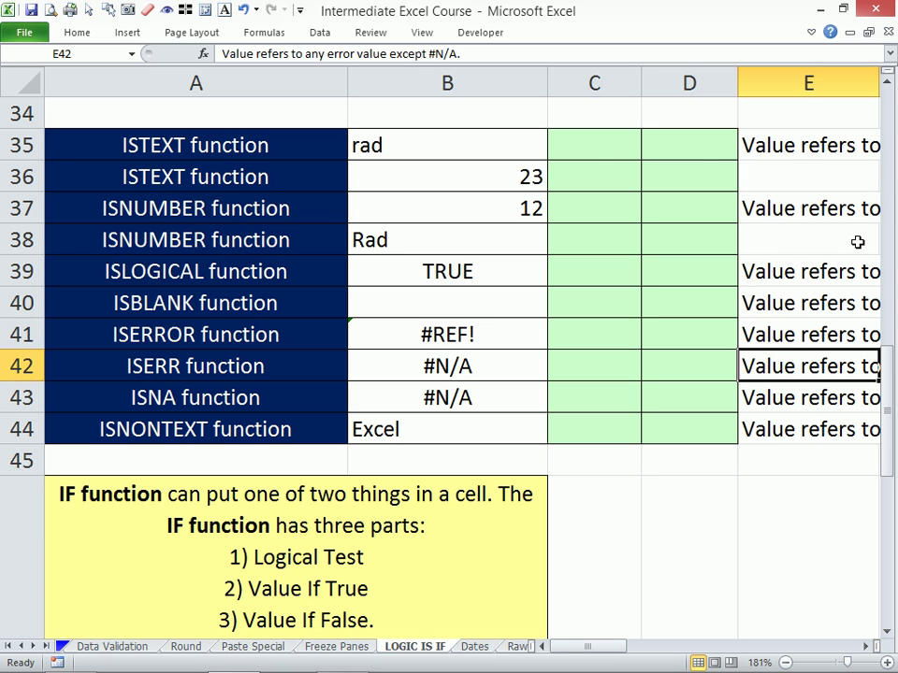
Enter =ISTEXT(B35) in C35 to test whether the adjacent value is text.
{"action": "left_click", "coordinate": [615, 146]}
{"action": "type", "text": "="}
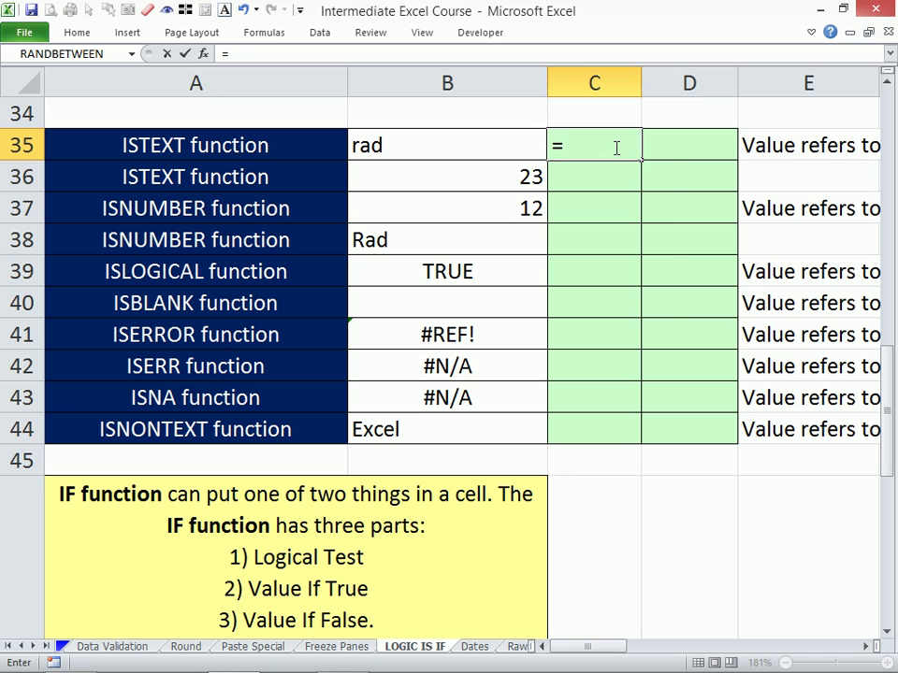
{"action": "type", "text": "iste"}
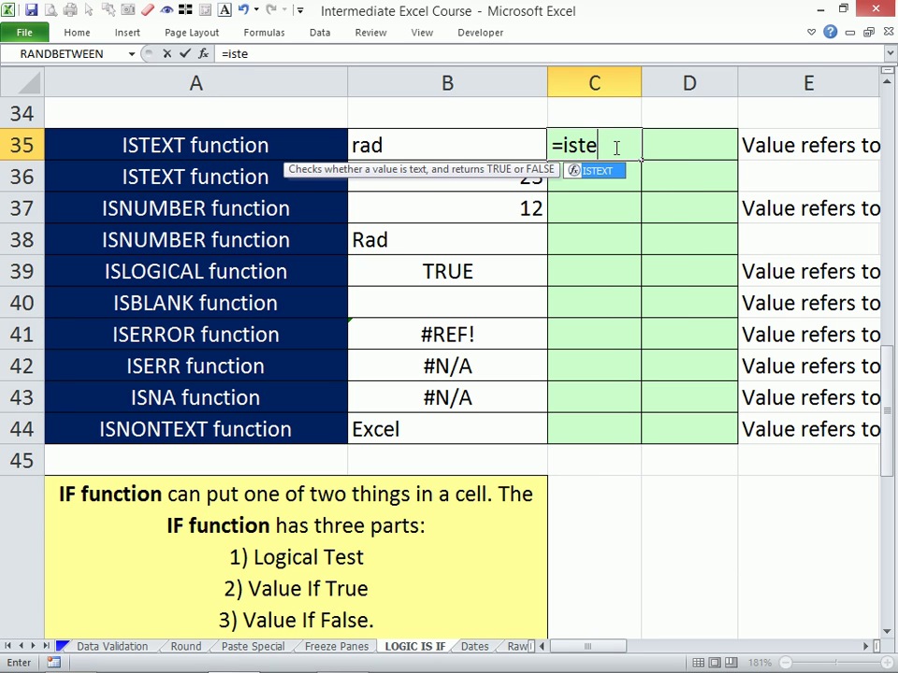
{"action": "key", "text": "Tab"}
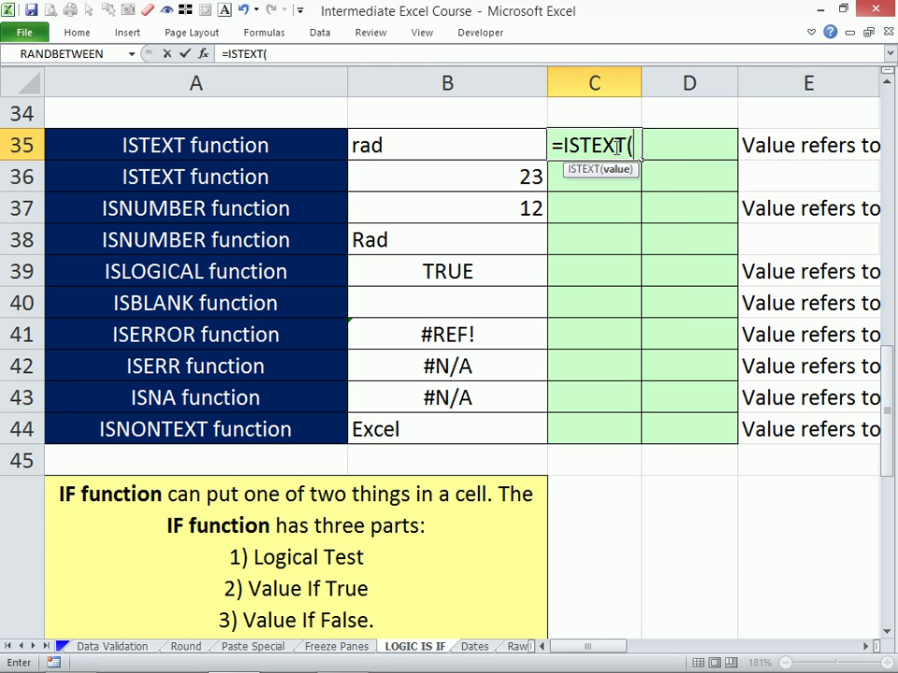
{"action": "key", "text": "Left"}
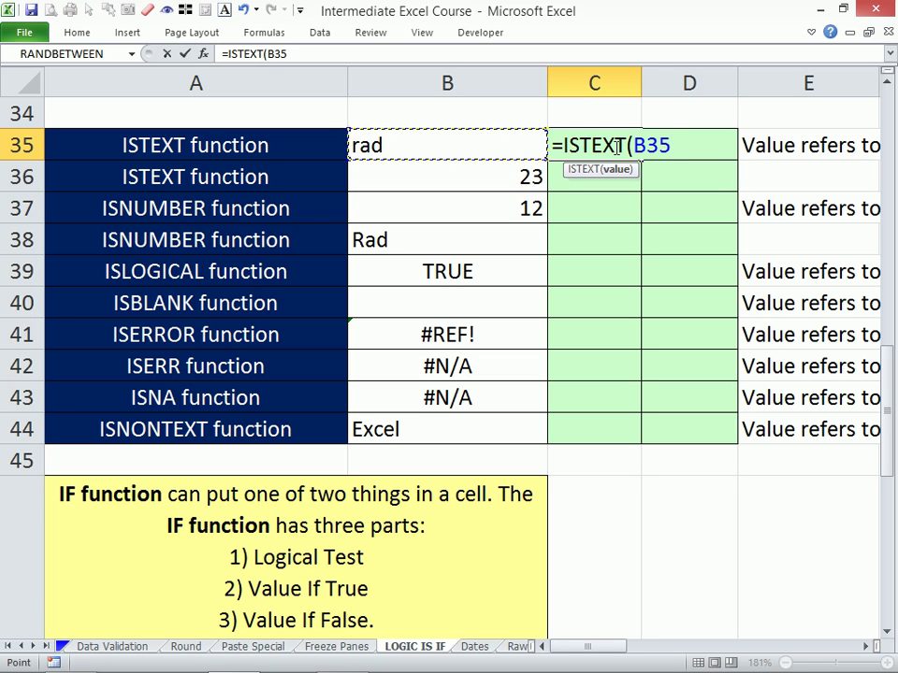
{"action": "key", "text": "Return"}
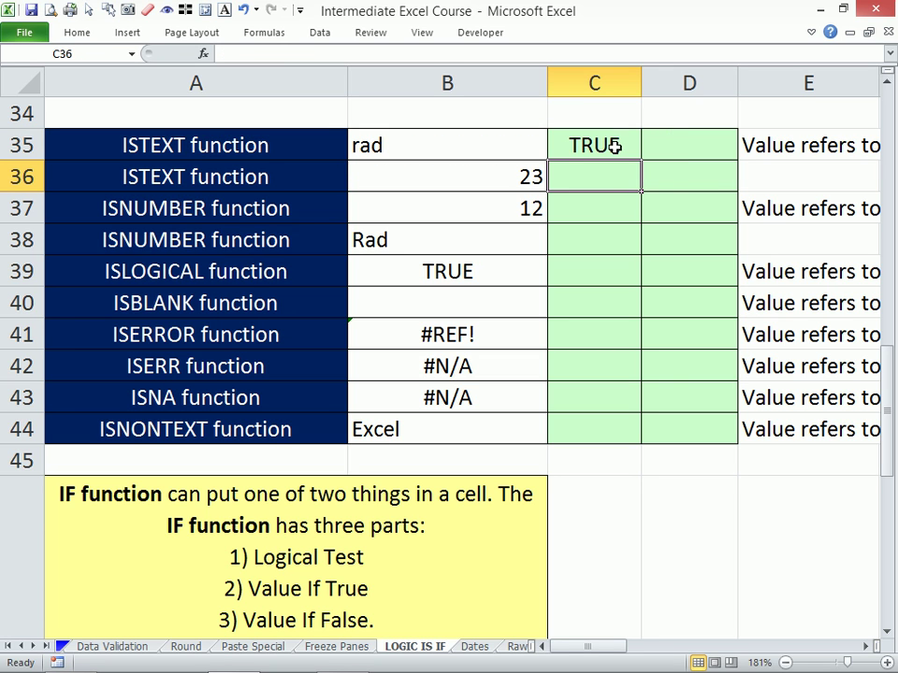
Enter =ISNUMBER(B36) in C36 to test whether the adjacent value is a number.
{"action": "type", "text": "=is"}
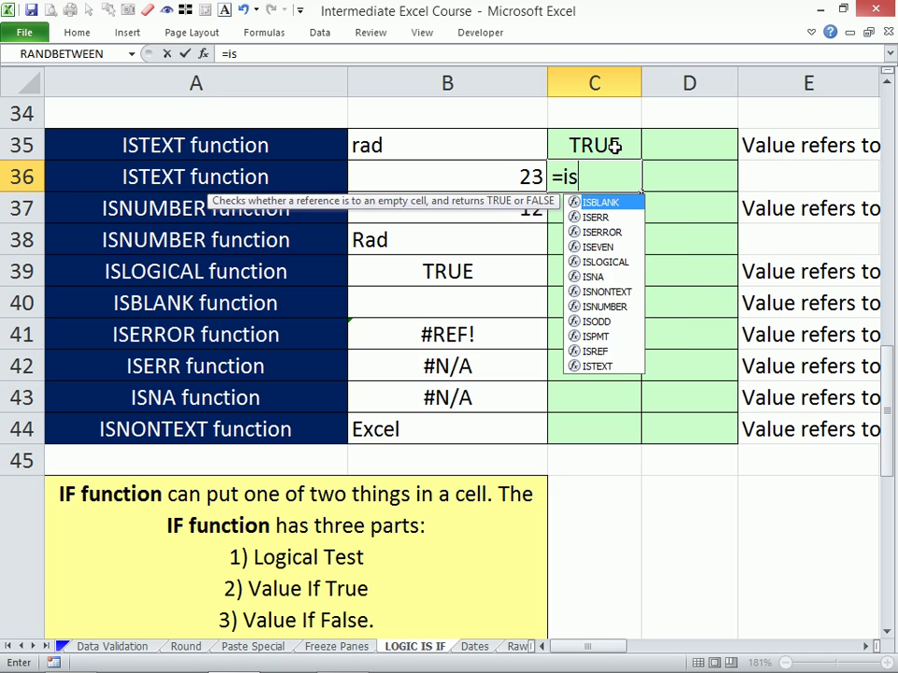
{"action": "type", "text": "n"}
{"action": "key", "text": "Down"}
{"action": "key", "text": "Down"}
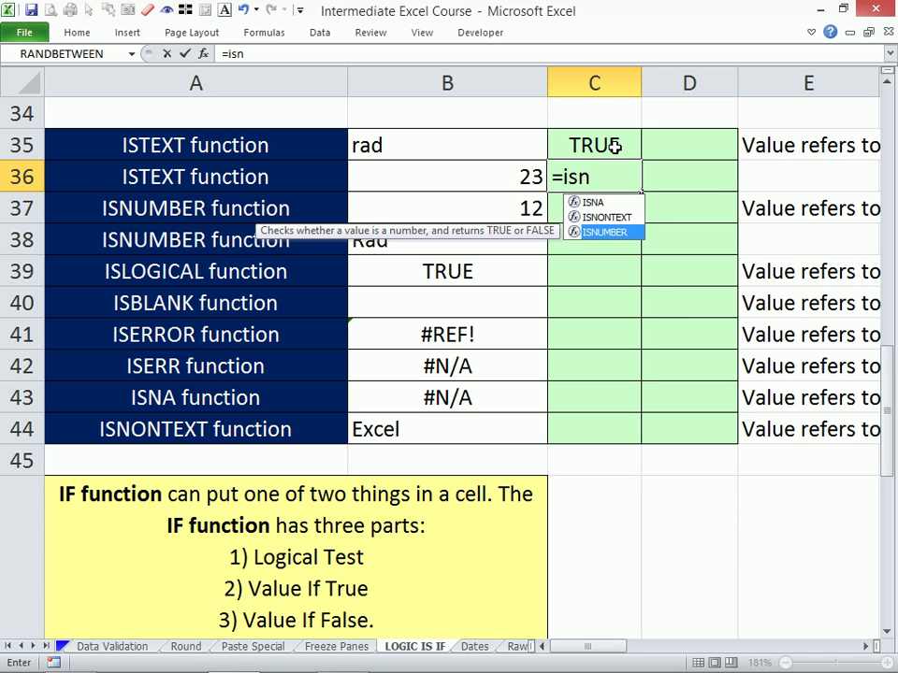
{"action": "key", "text": "Tab"}
{"action": "key", "text": "Left"}
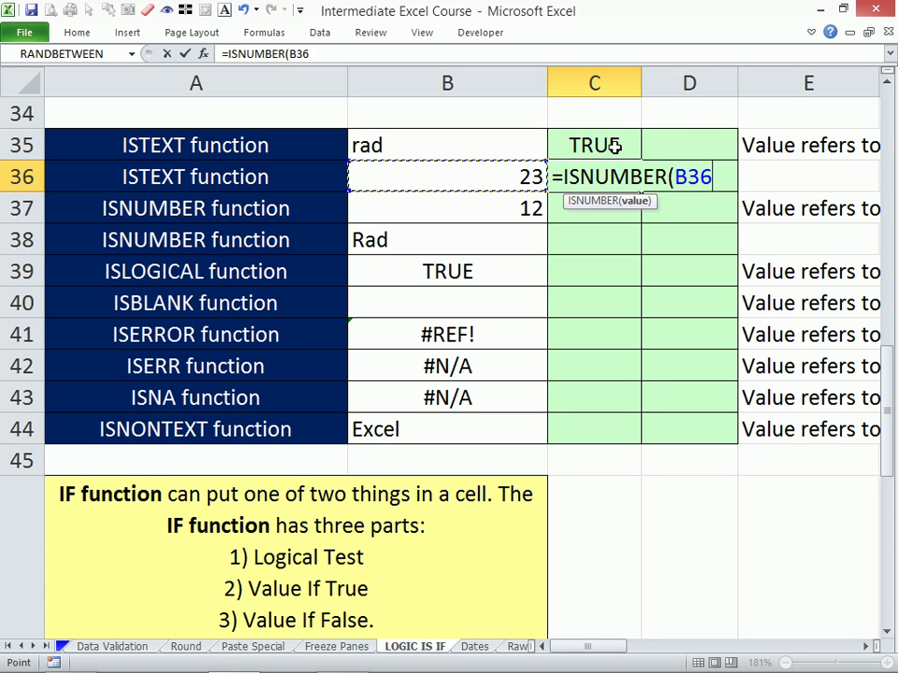
{"action": "key", "text": "Return"}
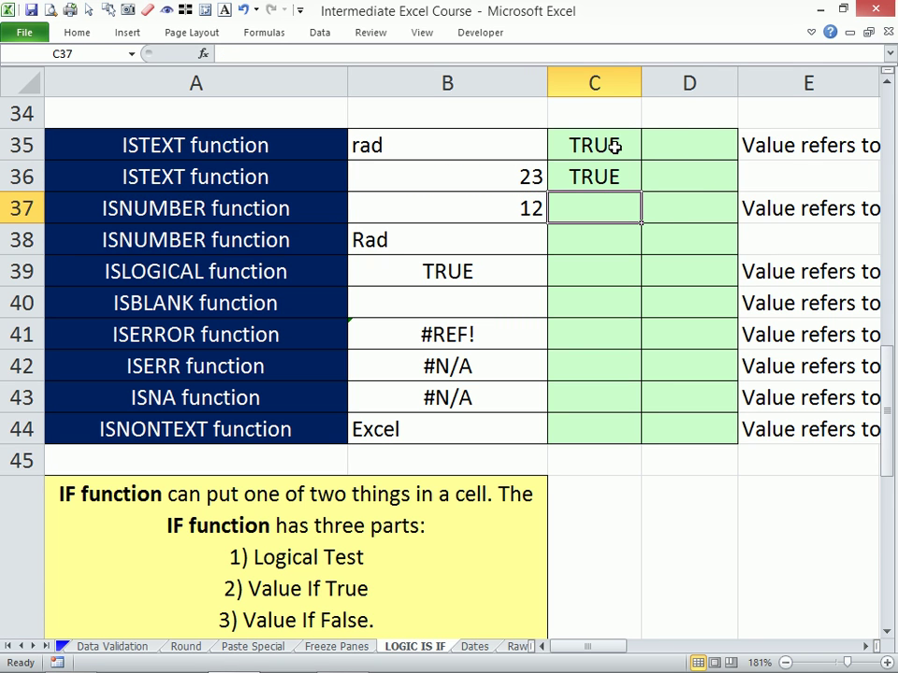
Replace the formula in C36 with =ISTEXT(B36), matching the function named in its row label.
{"action": "key", "text": "Up"}
{"action": "type", "text": "=is"}
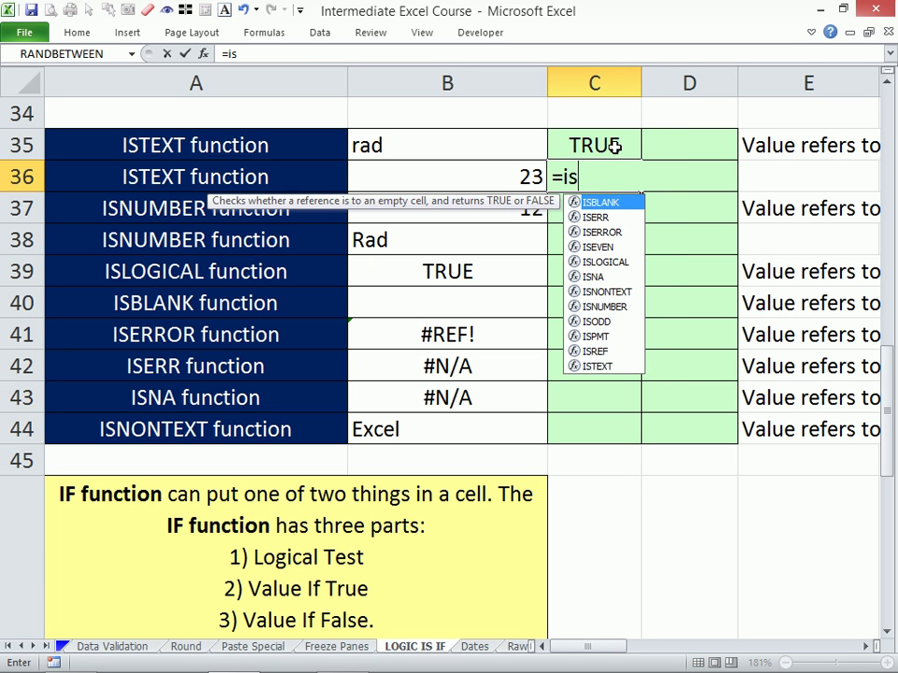
{"action": "type", "text": "te"}
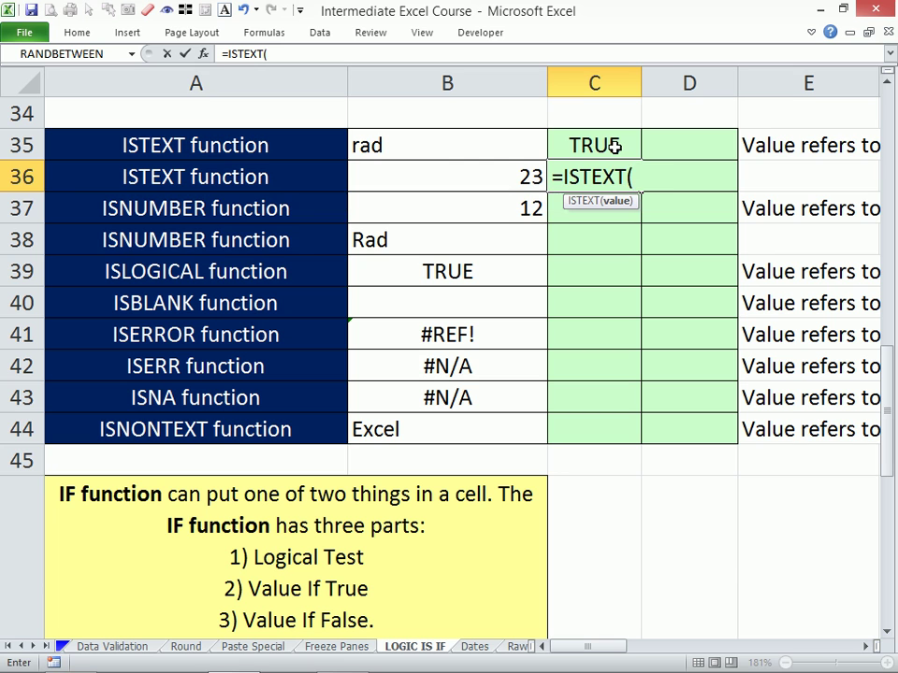
{"action": "key", "text": "Left"}
{"action": "key", "text": "Return"}
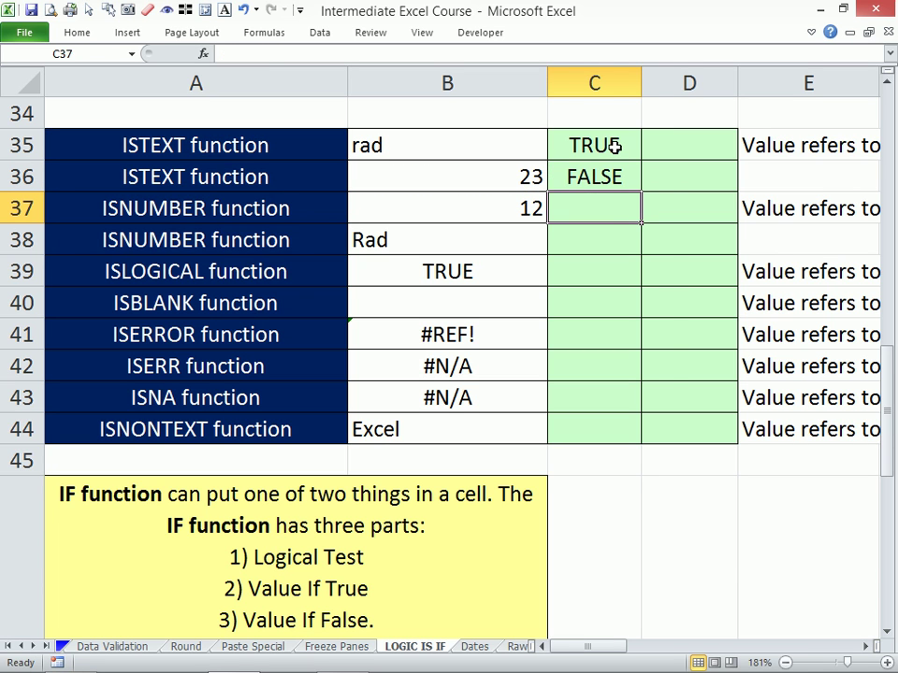
Enter =ISNUMBER(B37) in C37 to test whether the adjacent value is a number.
{"action": "type", "text": "=is"}
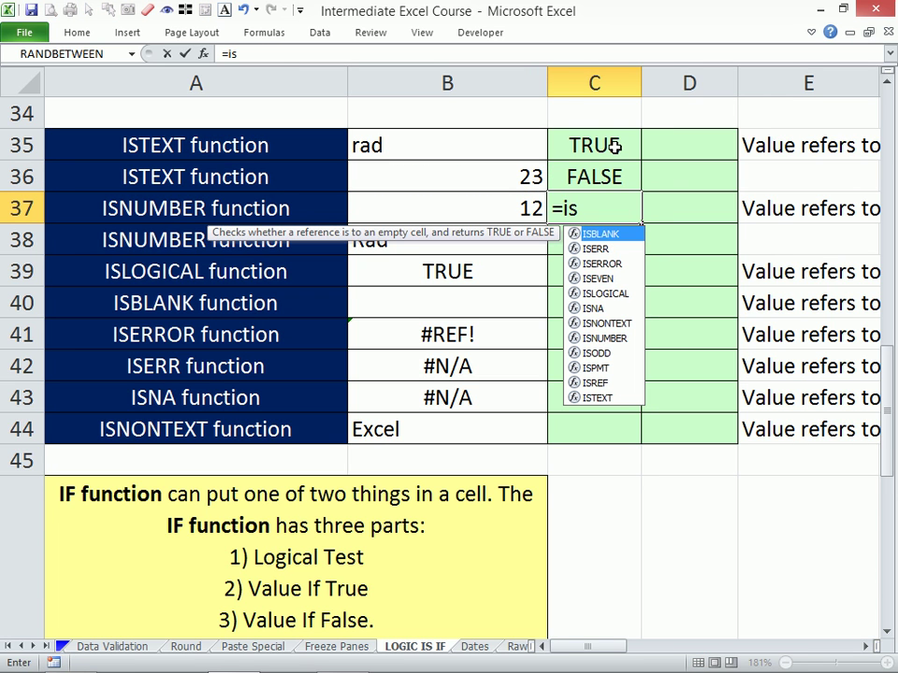
{"action": "type", "text": "n"}
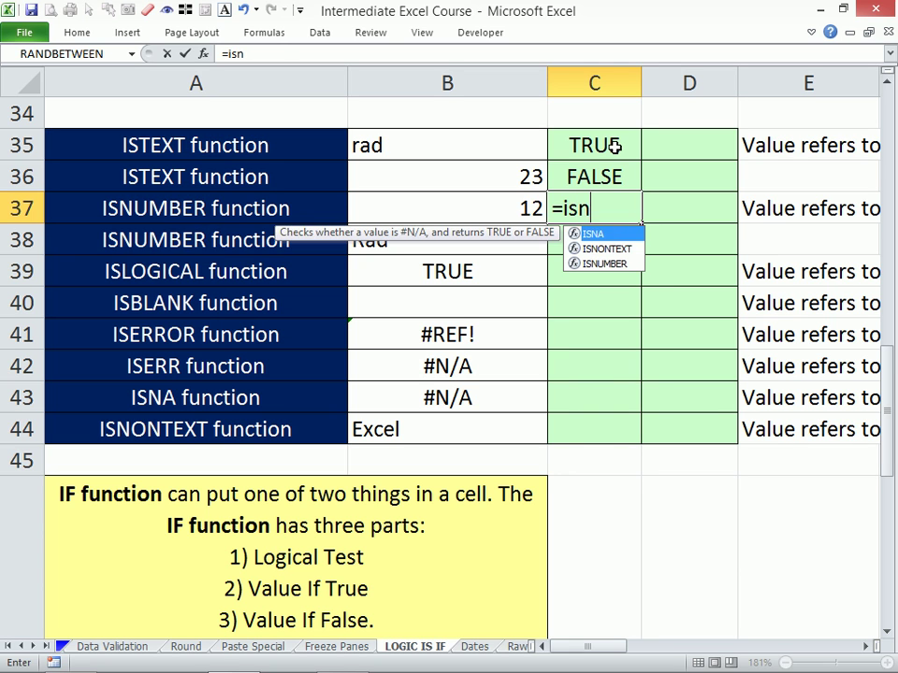
{"action": "key", "text": "Down"}
{"action": "key", "text": "Down"}
{"action": "key", "text": "Tab"}
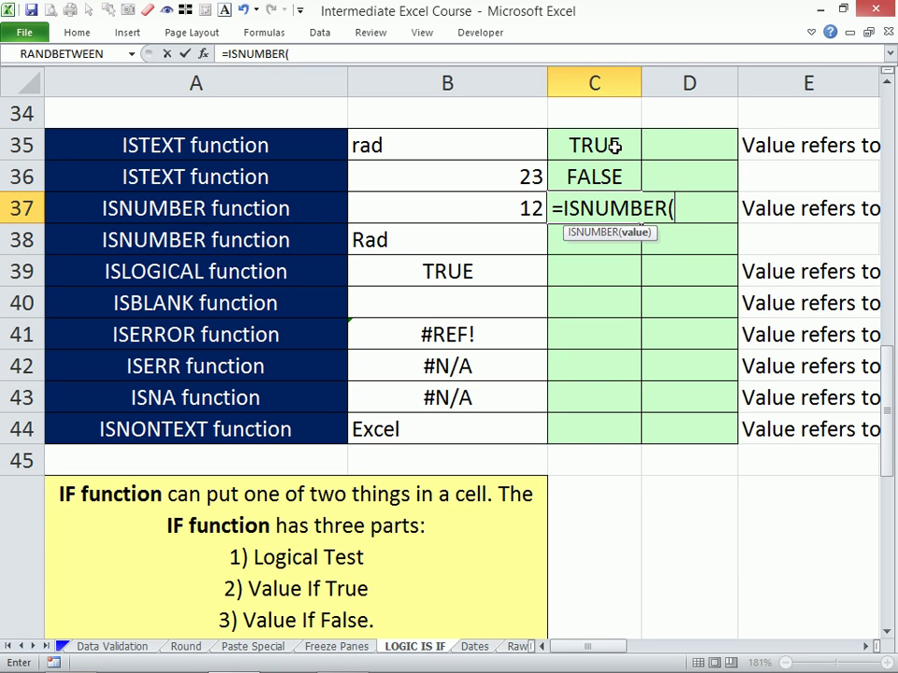
{"action": "key", "text": "Left"}
{"action": "key", "text": "Return"}
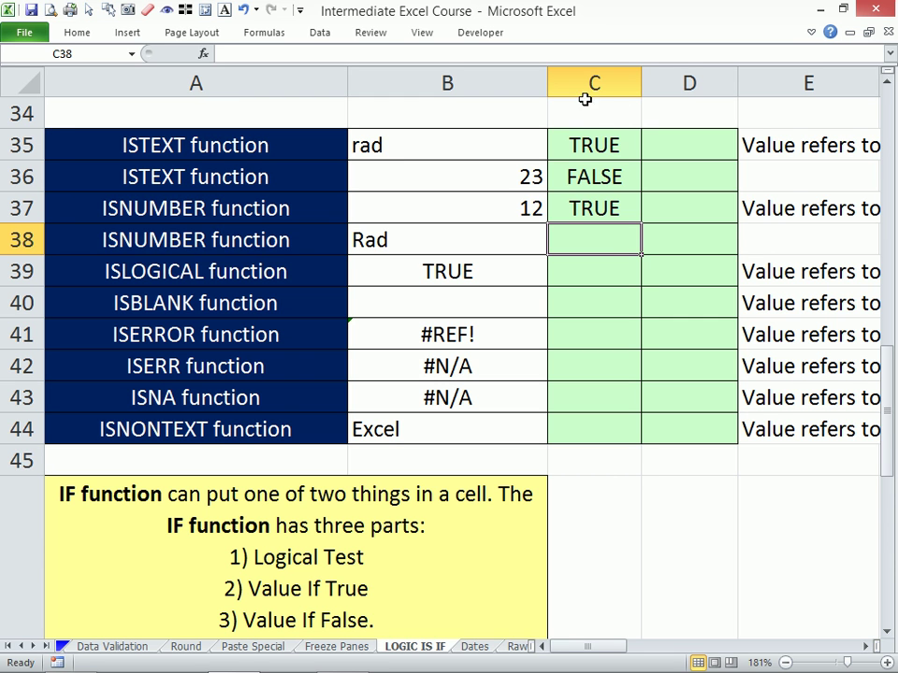
Start an IF formula in B50, beside the Big List, with ISTEXT(A50) as its logical test.
{"action": "scroll", "coordinate": [605, 254], "scroll_direction": "down", "scroll_amount": 2}
{"action": "scroll", "coordinate": [605, 254], "scroll_direction": "down", "scroll_amount": 3}
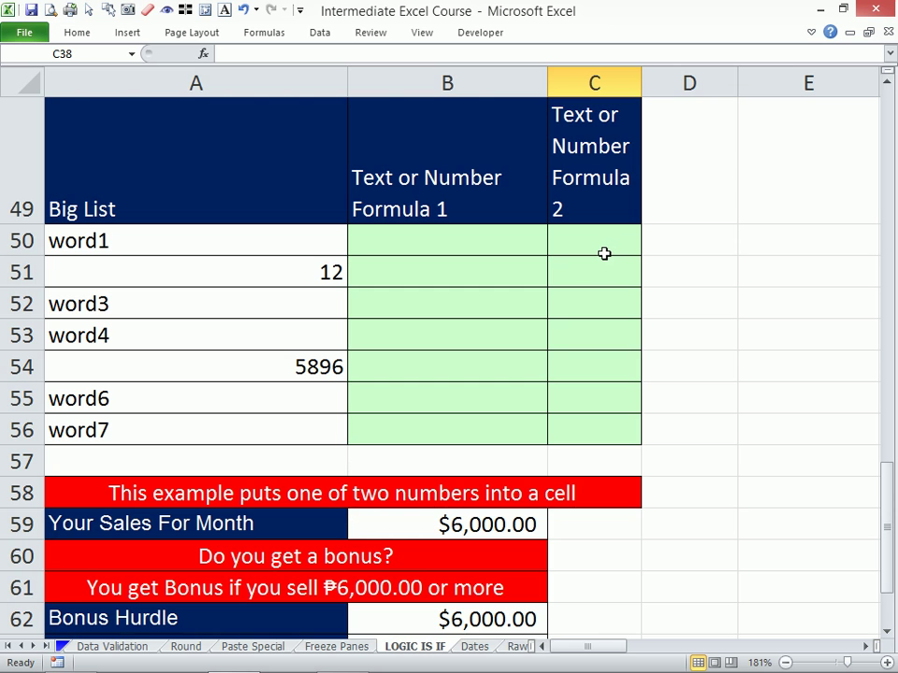
{"action": "left_click", "coordinate": [501, 240]}
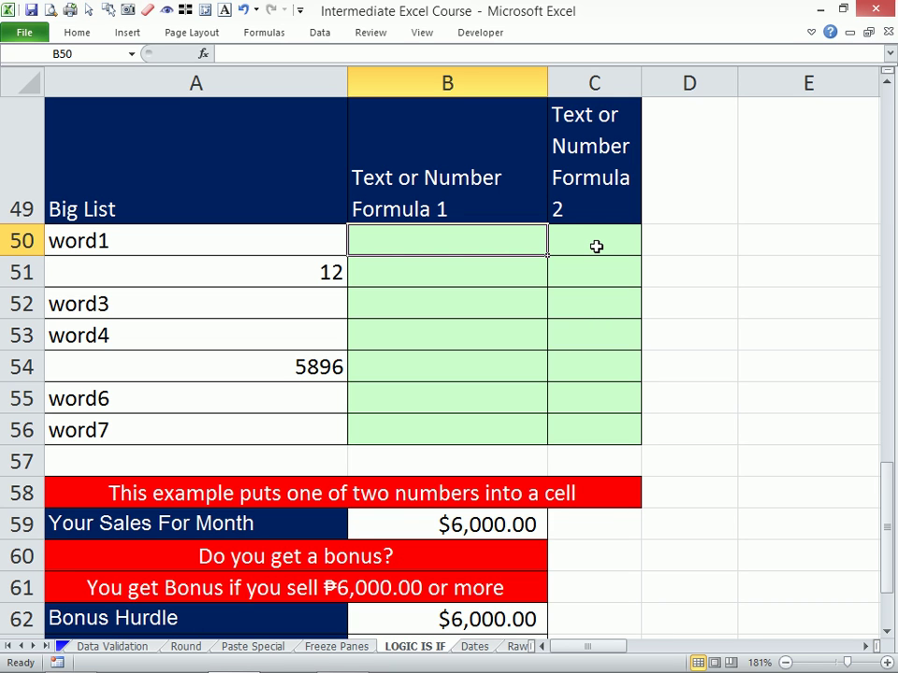
{"action": "type", "text": "=if"}
{"action": "key", "text": "Tab"}
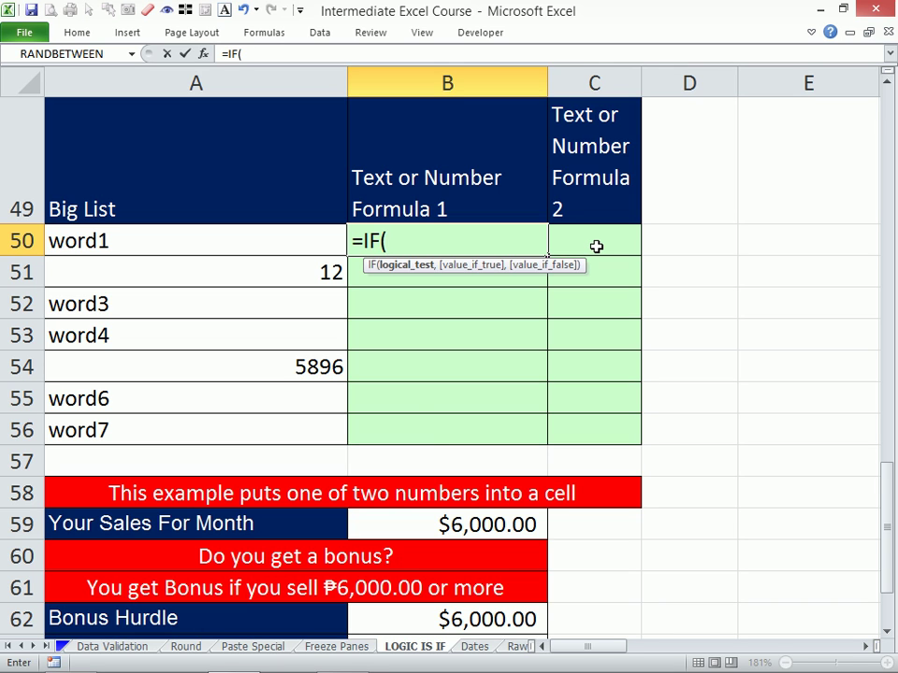
{"action": "type", "text": "iste"}
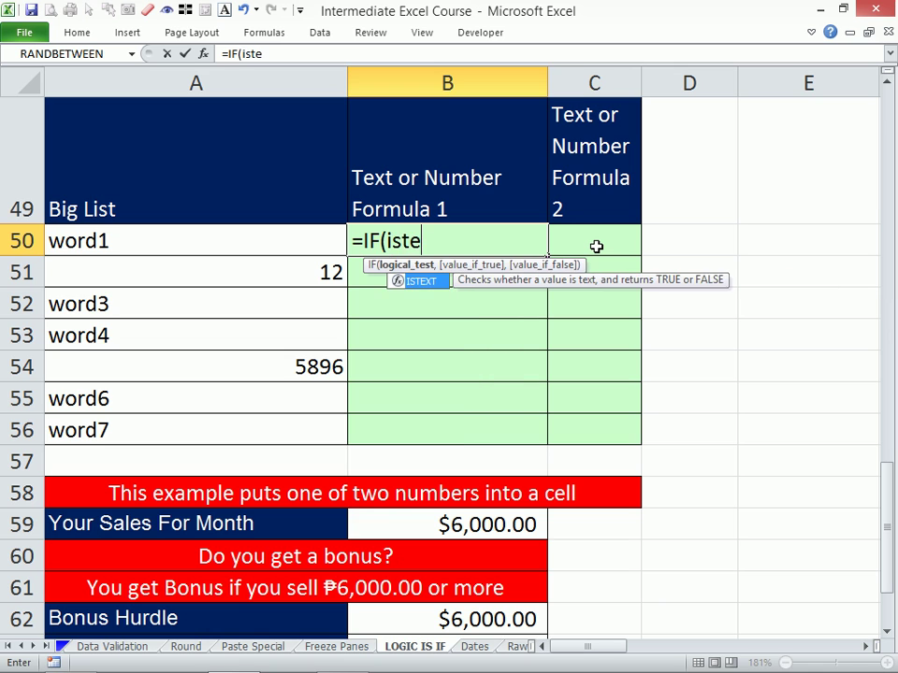
{"action": "key", "text": "Tab"}
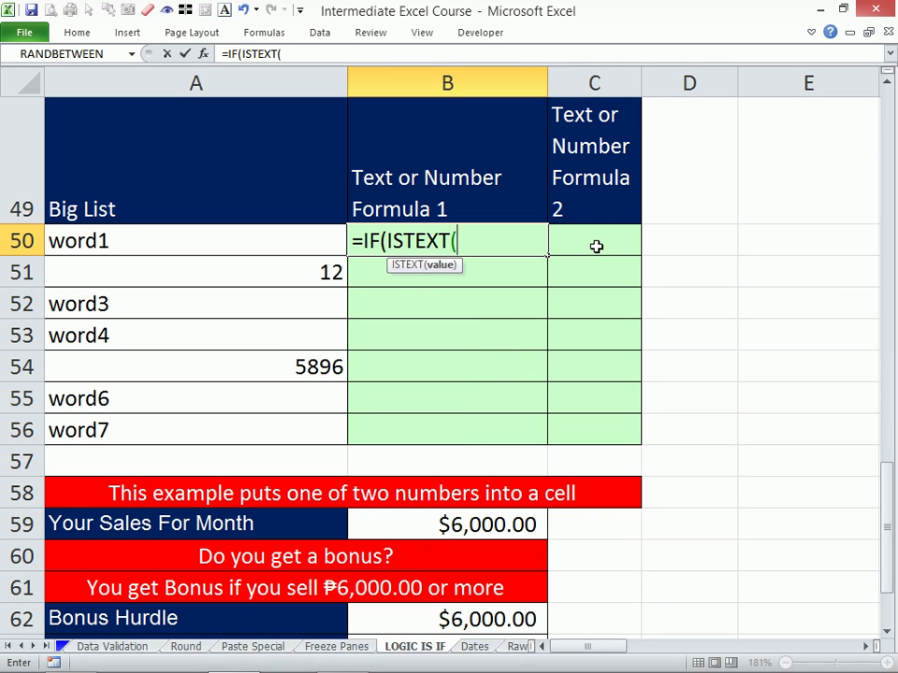
{"action": "key", "text": "Left"}
{"action": "type", "text": ")"}
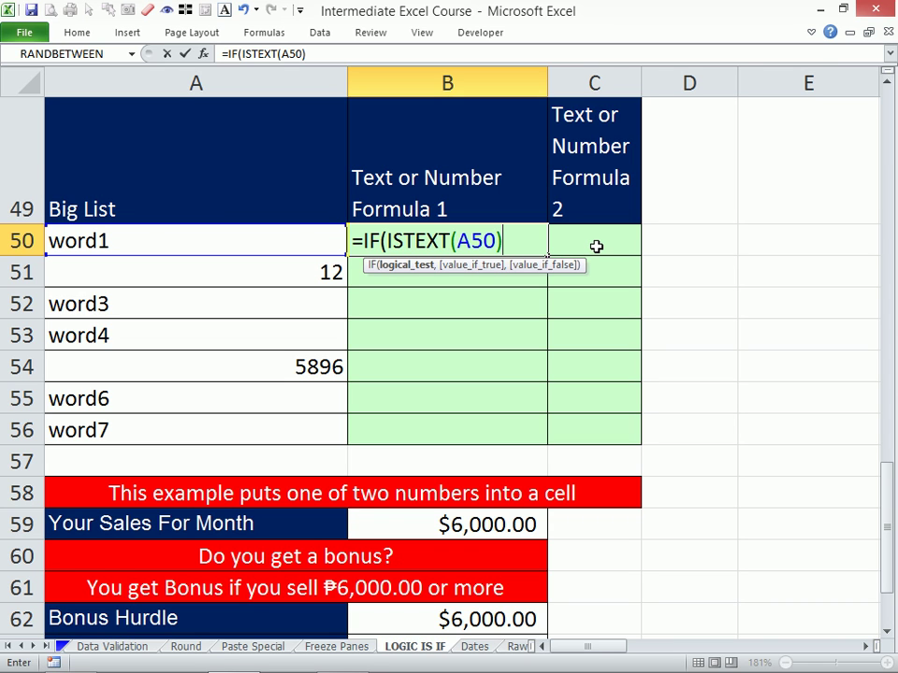
{"action": "type", "text": ","}
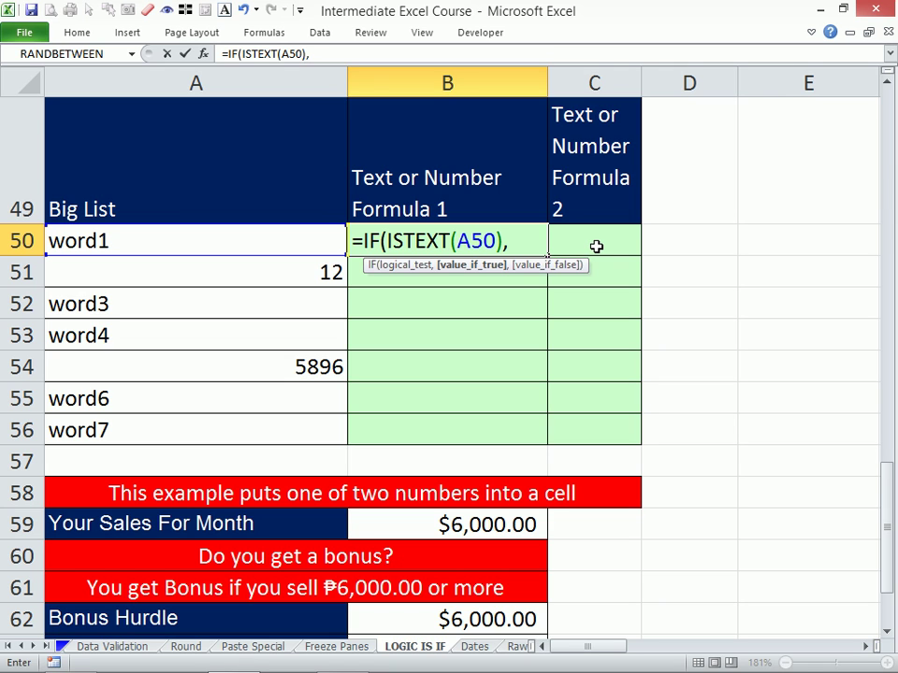
Complete B50's IF formula with "Text" if true and "Number" if false, and copy it down through B56.
{"action": "type", "text": "\"Text\""}
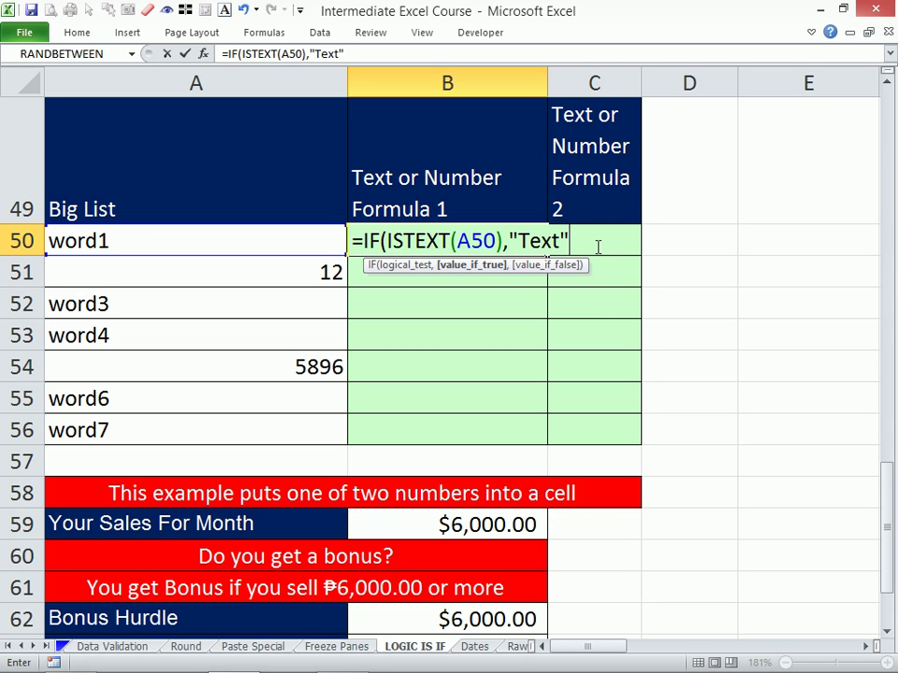
{"action": "type", "text": ","}
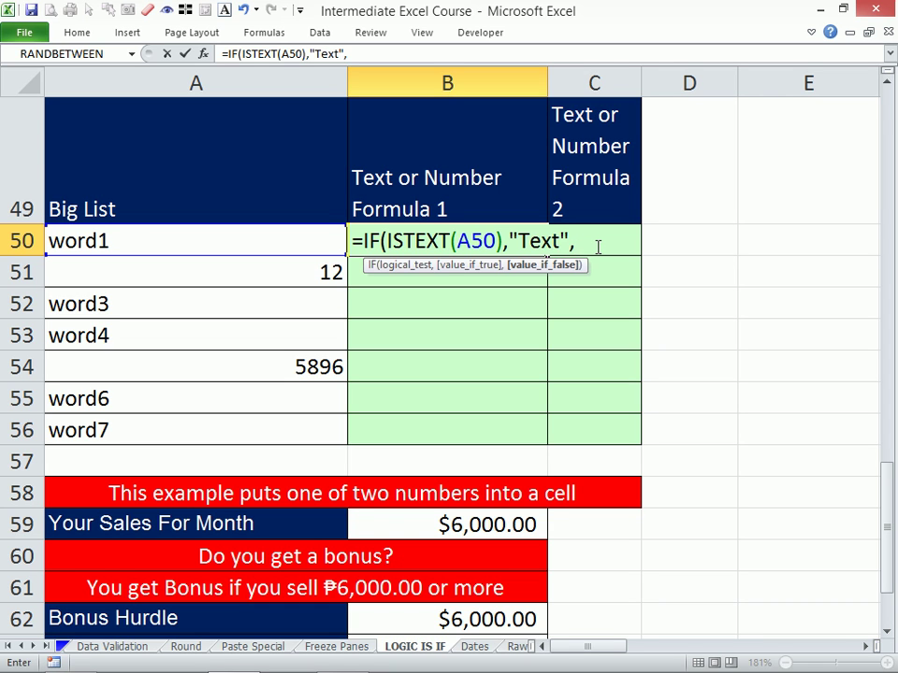
{"action": "type", "text": "\"Number"}
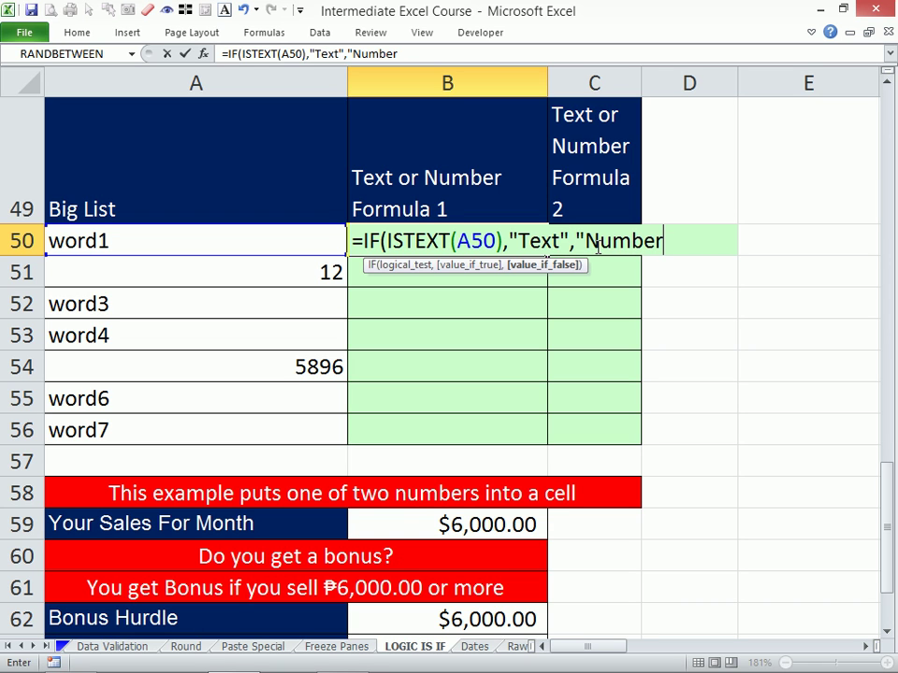
{"action": "type", "text": "\")"}
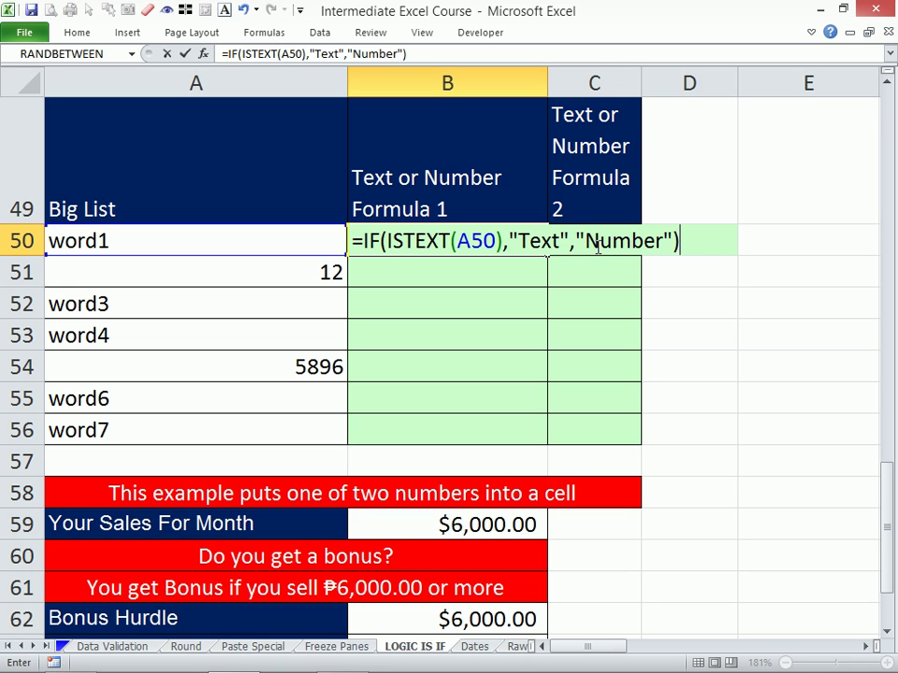
{"action": "key", "text": "Return"}
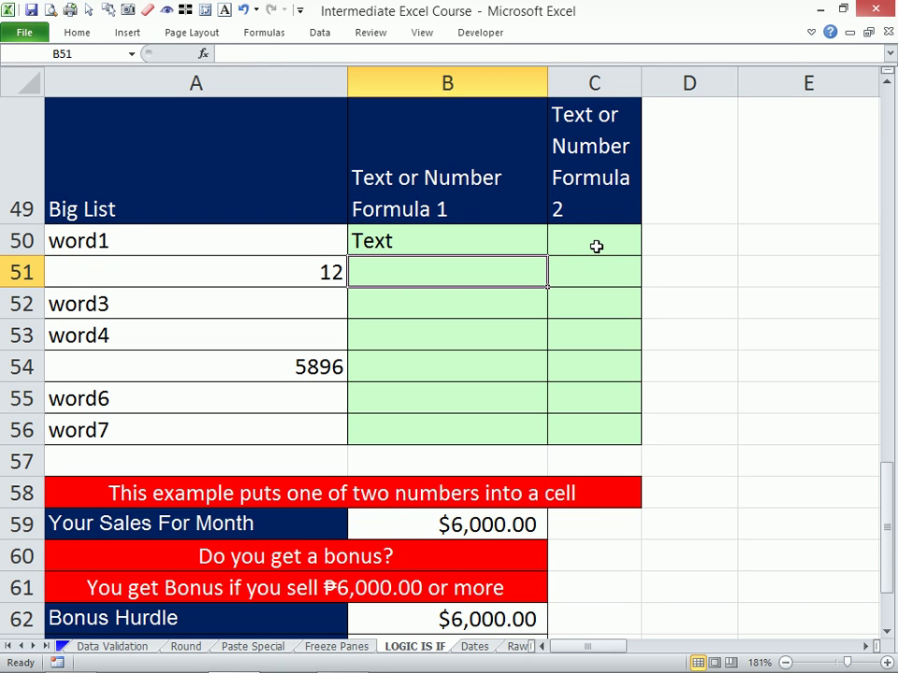
{"action": "left_click", "coordinate": [539, 240]}
{"action": "left_click_drag", "start_coordinate": [546, 257], "coordinate": [550, 426]}
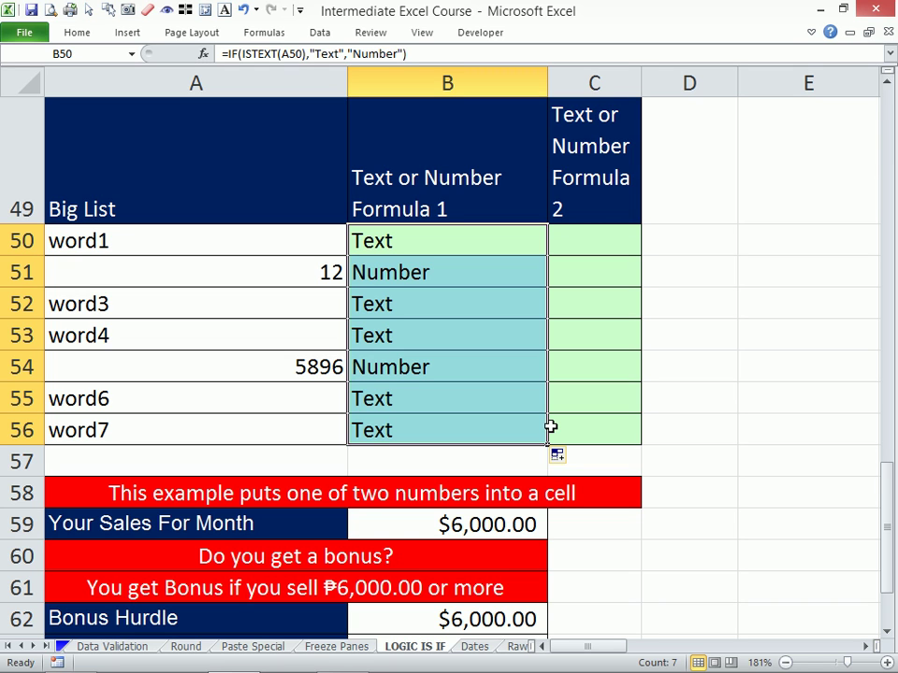
Start an IF formula in C50, under Text or Number Formula 2, with ISNUMBER(A50) as its logical test.
{"action": "left_click", "coordinate": [609, 240]}
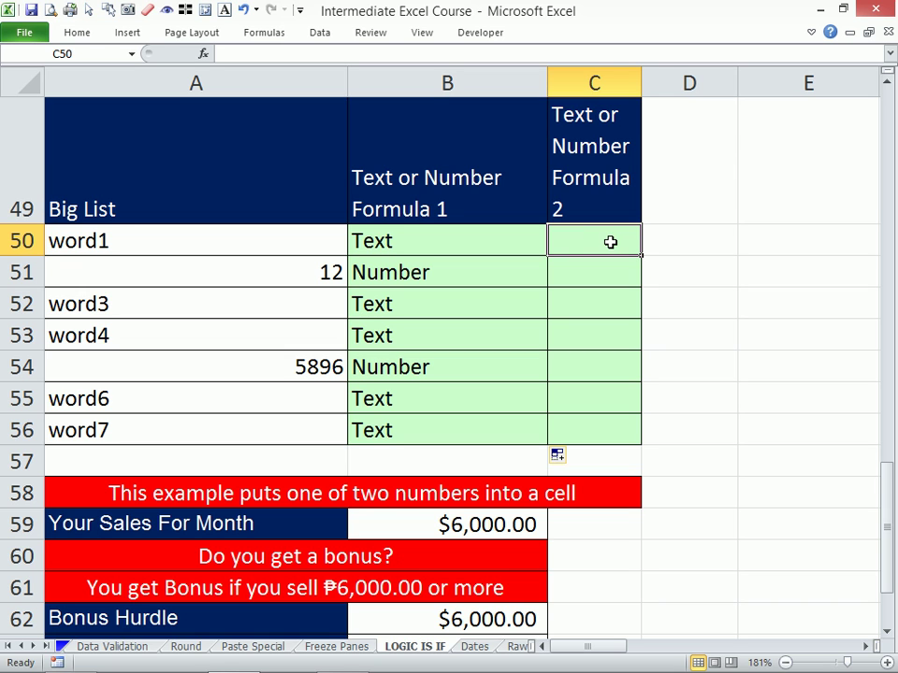
{"action": "type", "text": "="}
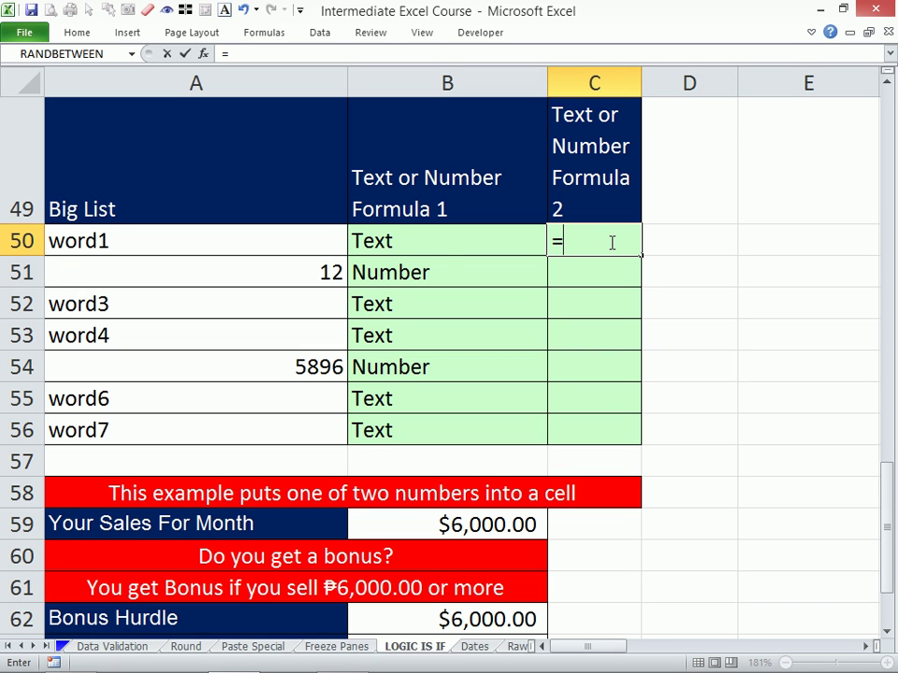
{"action": "type", "text": "if"}
{"action": "key", "text": "Tab"}
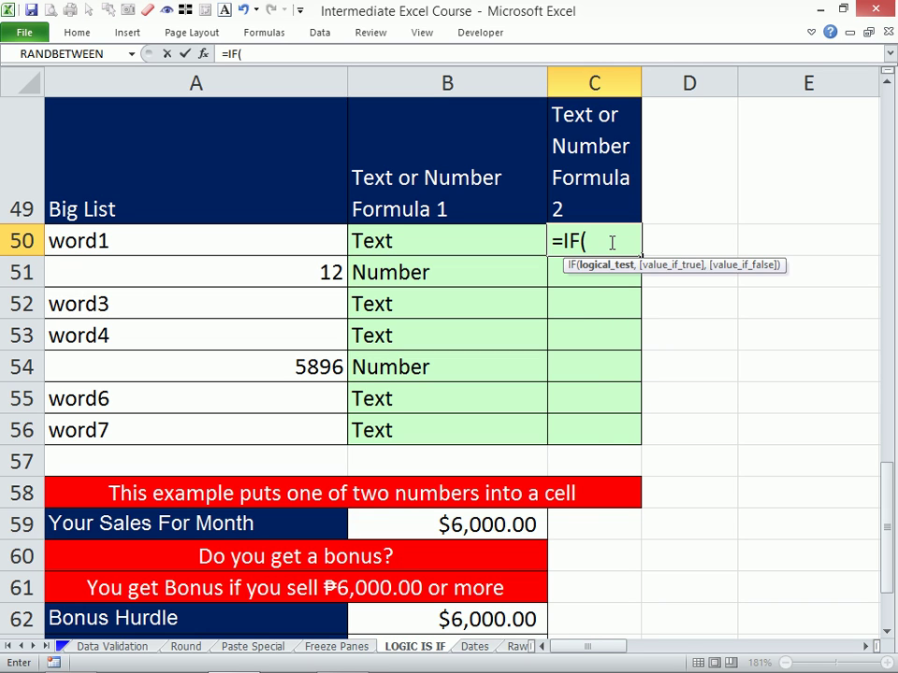
{"action": "type", "text": "isn"}
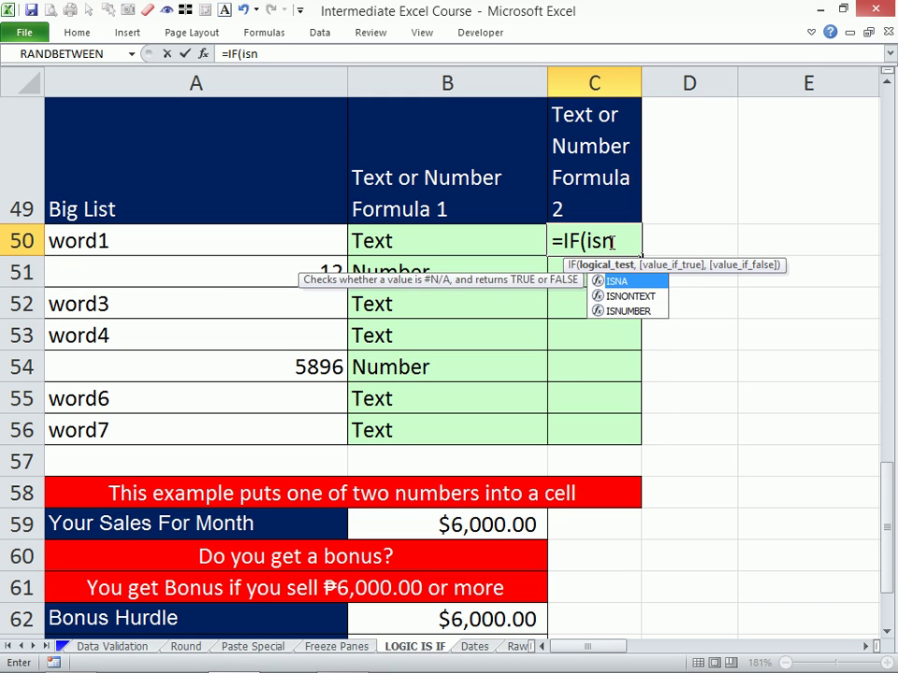
{"action": "key", "text": "Down"}
{"action": "key", "text": "Down"}
{"action": "key", "text": "Tab"}
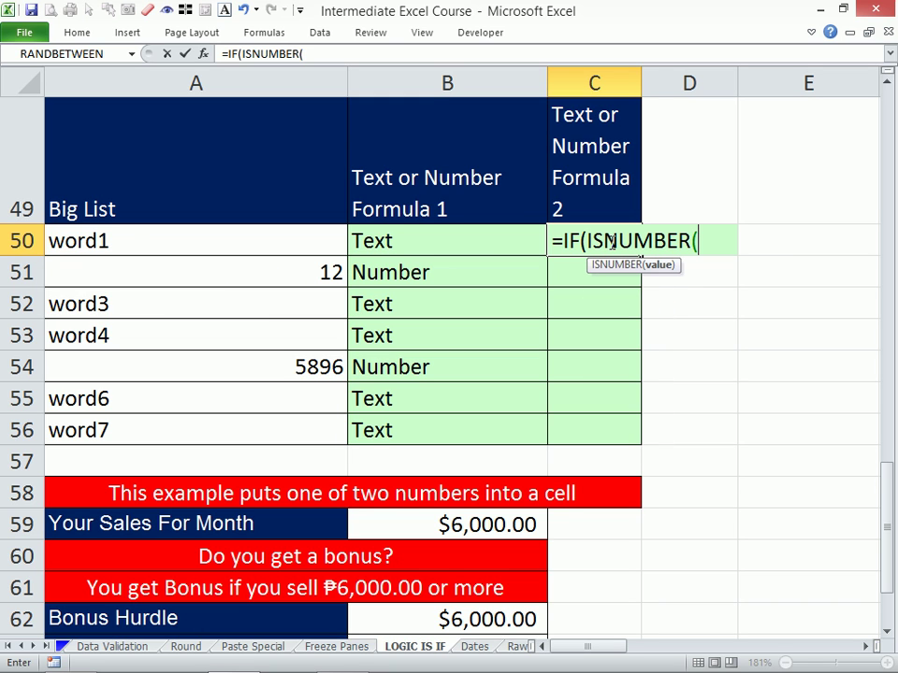
{"action": "left_click", "coordinate": [129, 236]}
{"action": "type", "text": "),"}
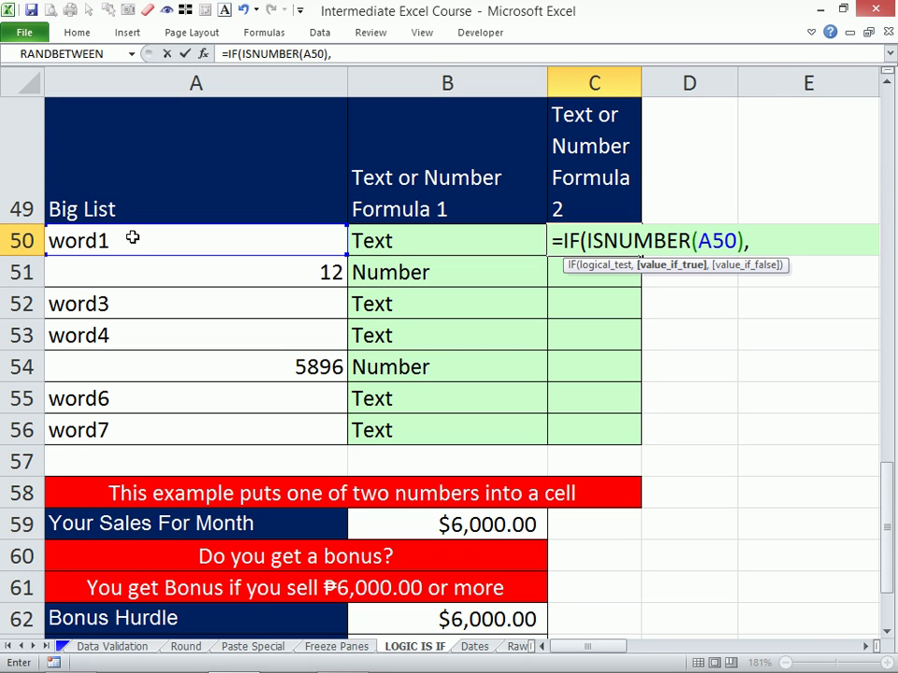
Complete C50's IF formula with "Number" if true and "Text" if false, and copy it down through C56.
{"action": "type", "text": "\"Numb"}
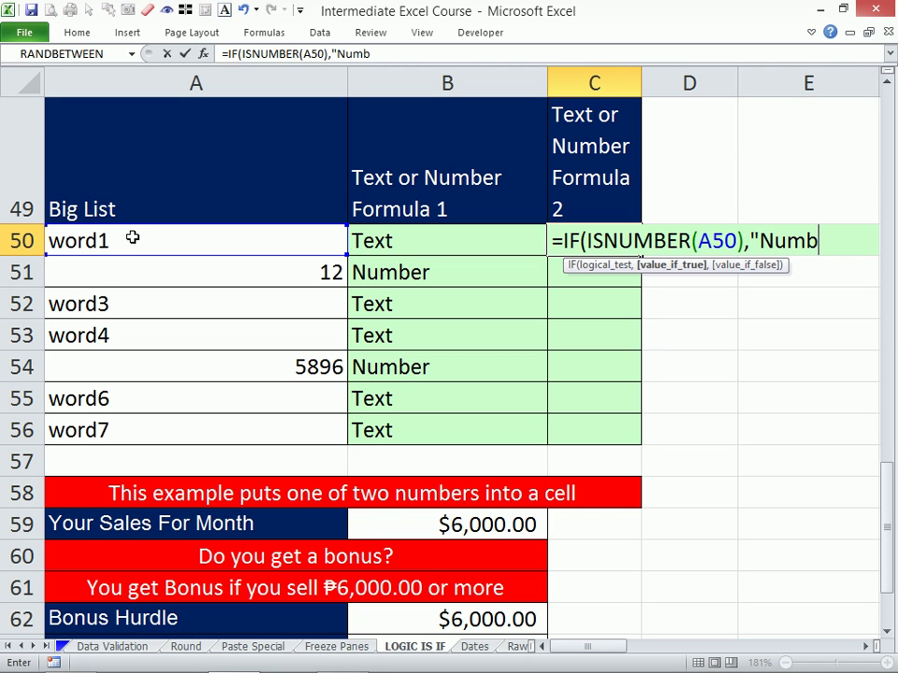
{"action": "type", "text": "er\","}
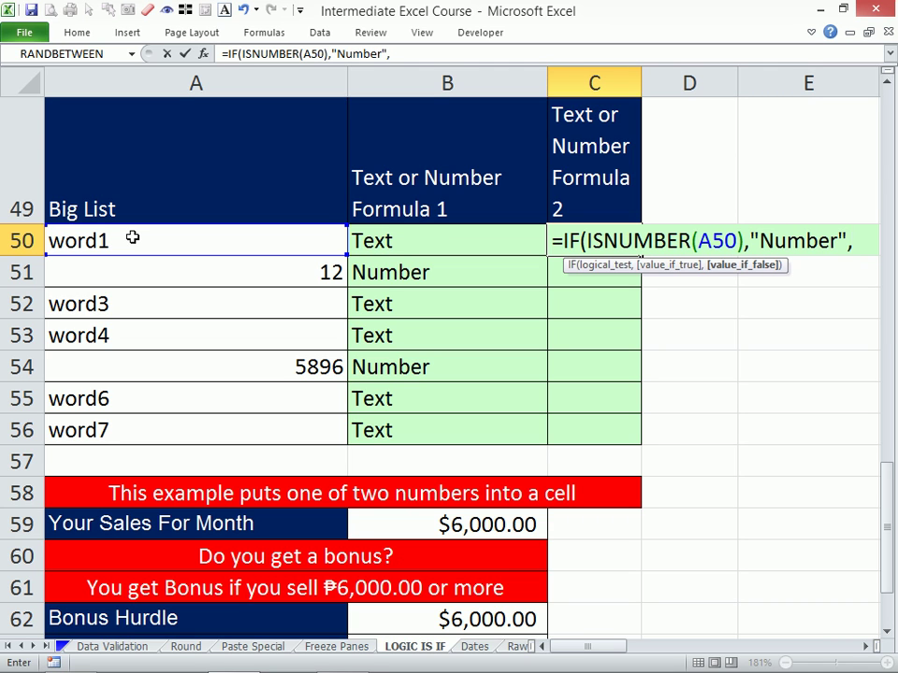
{"action": "type", "text": "\"Text\")"}
{"action": "key", "text": "ctrl+Return"}
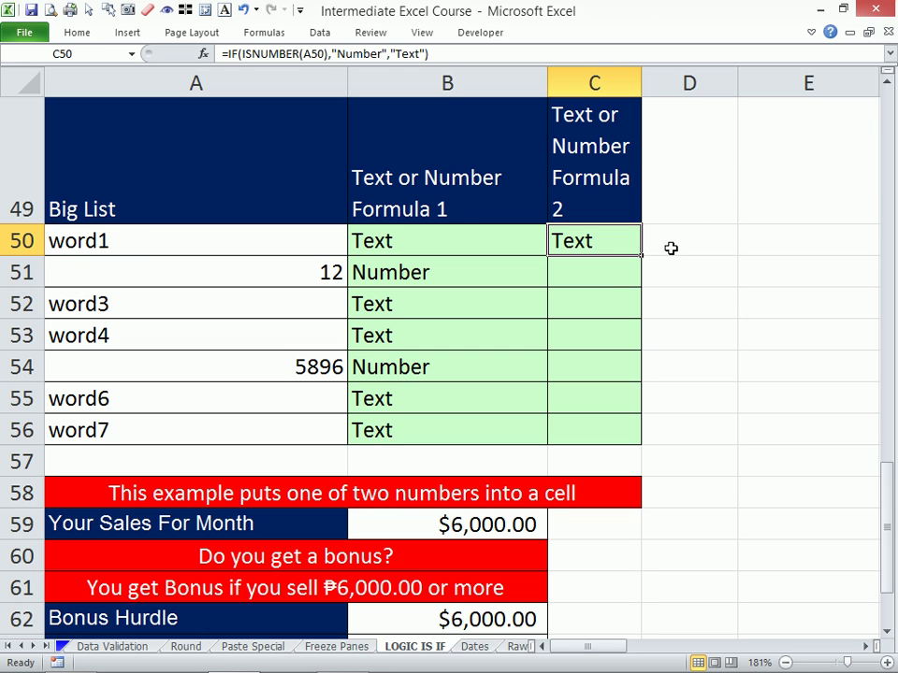
{"action": "left_click_drag", "start_coordinate": [641, 257], "coordinate": [626, 436]}
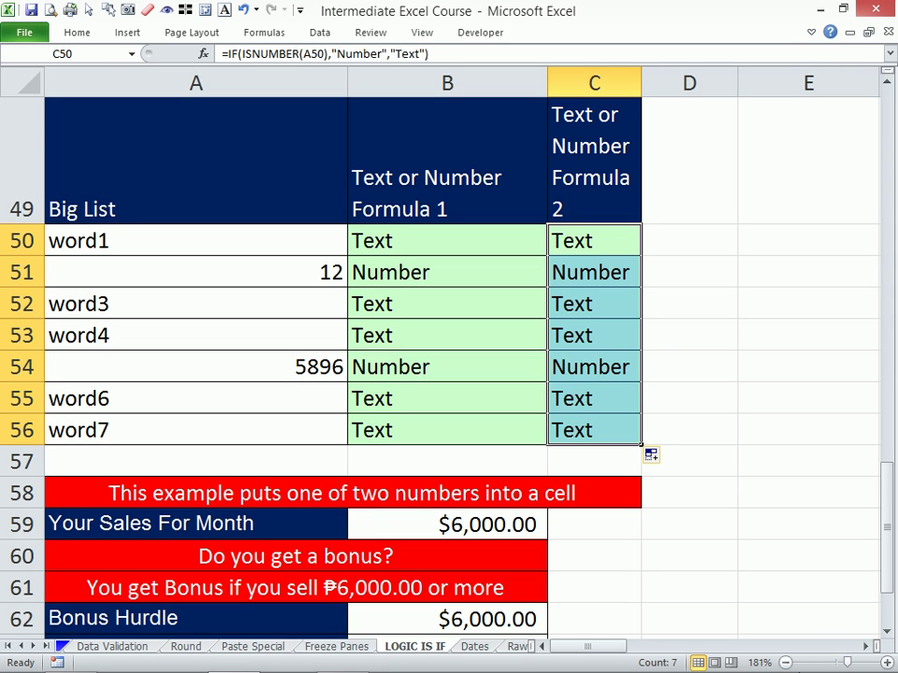
Start an IF formula in B64, beside Your Bonus, testing whether the month's sales in B59 exceed the bonus hurdle in B62.
{"action": "scroll", "coordinate": [716, 440], "scroll_direction": "down", "scroll_amount": 2}
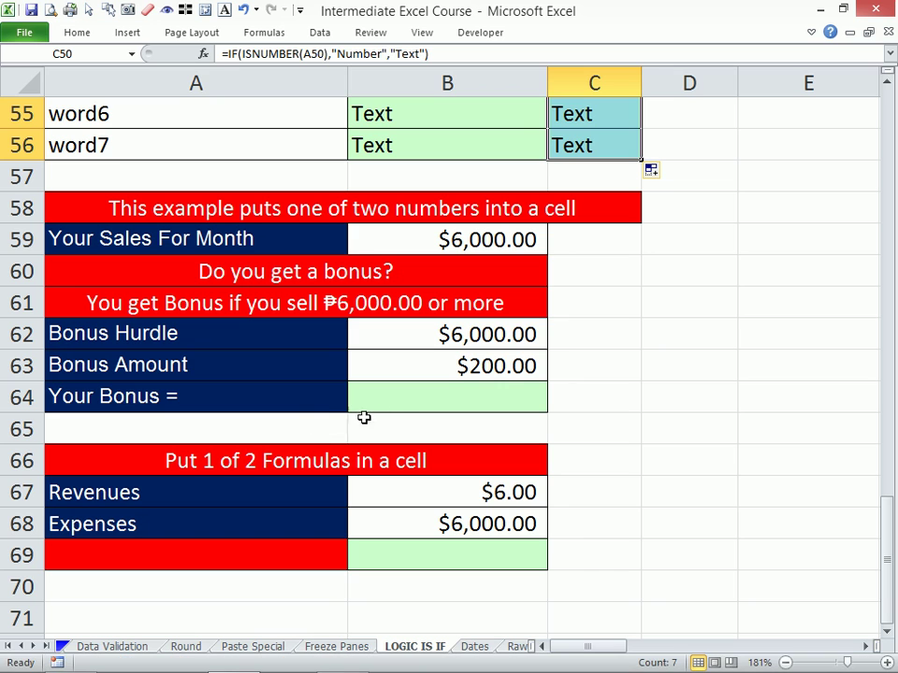
{"action": "left_click", "coordinate": [445, 393]}
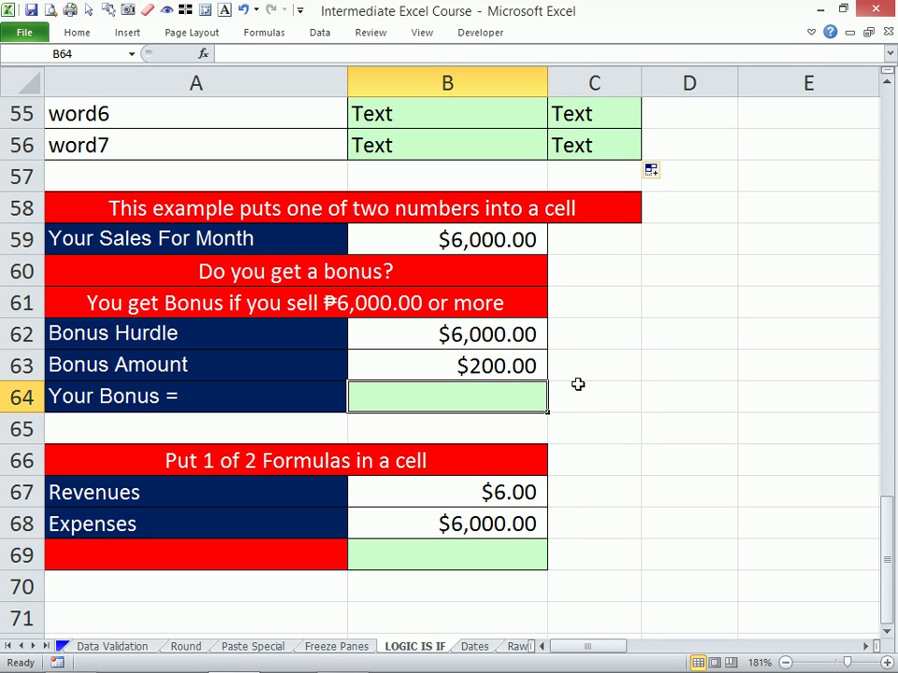
{"action": "type", "text": "="}
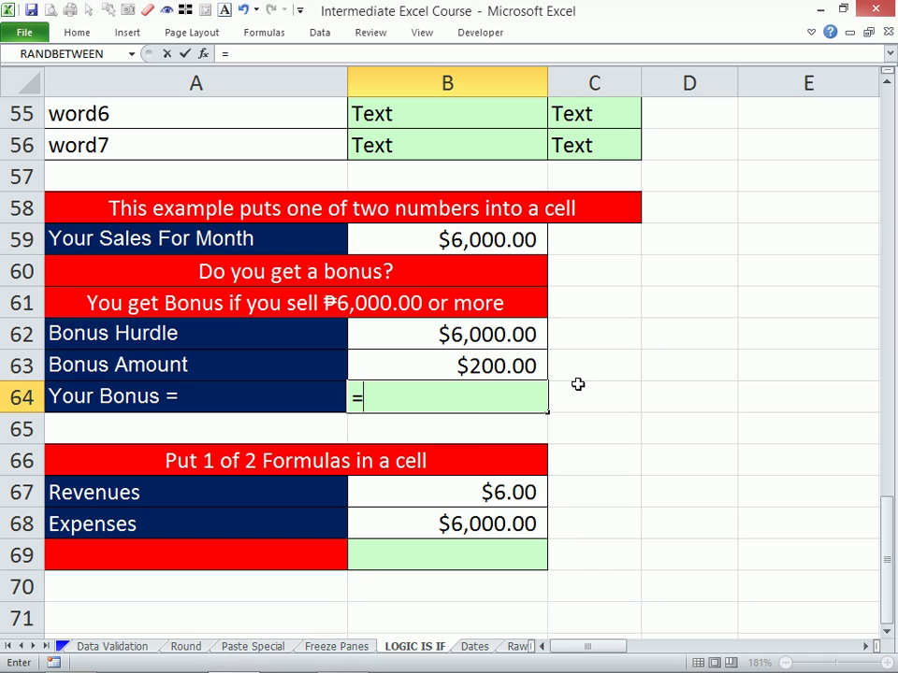
{"action": "type", "text": "if"}
{"action": "key", "text": "Tab"}
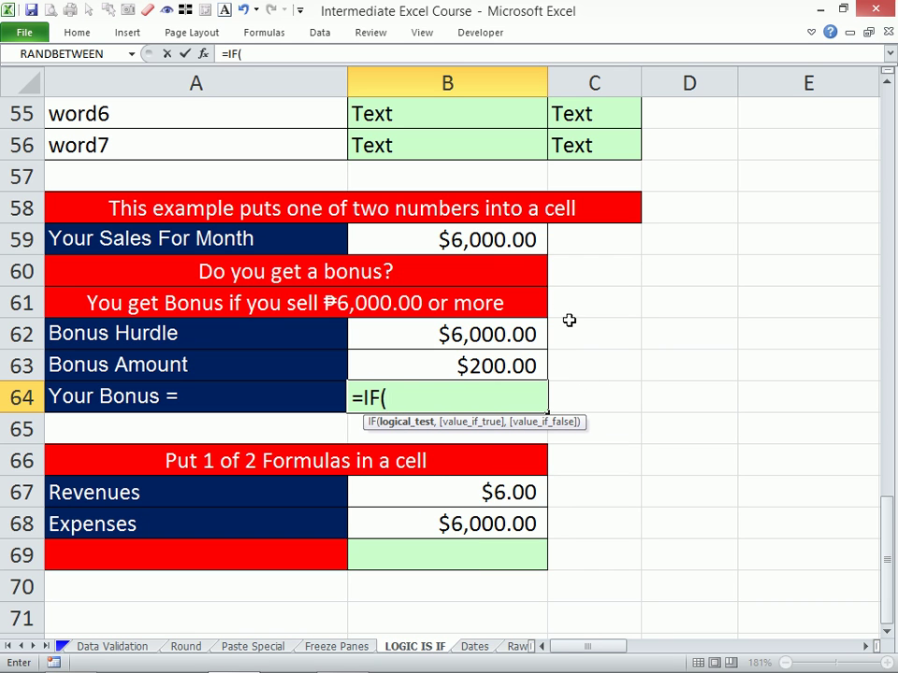
{"action": "left_click", "coordinate": [468, 240]}
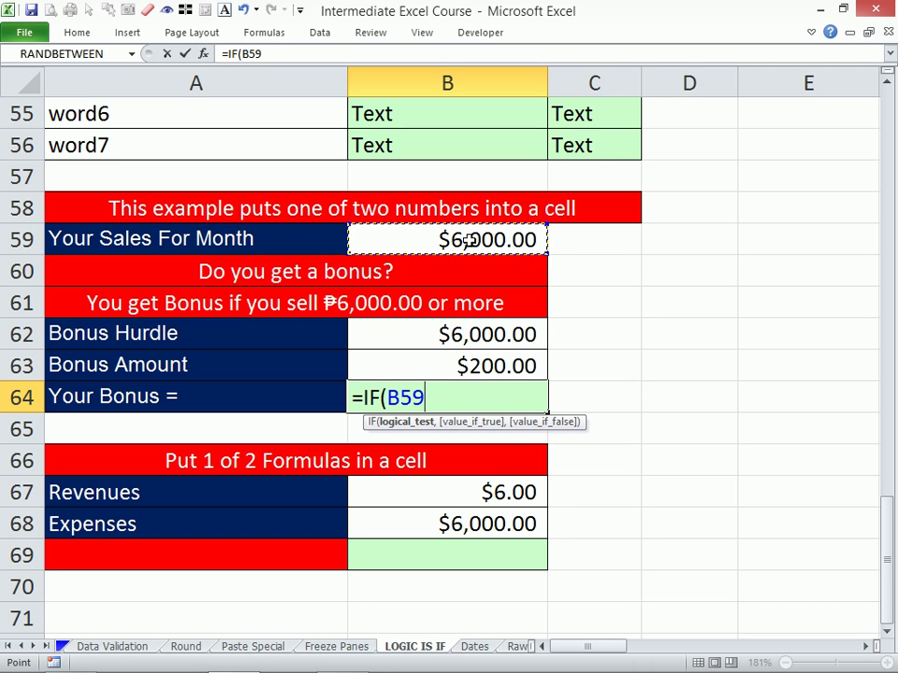
{"action": "type", "text": ">"}
{"action": "left_click", "coordinate": [425, 332]}
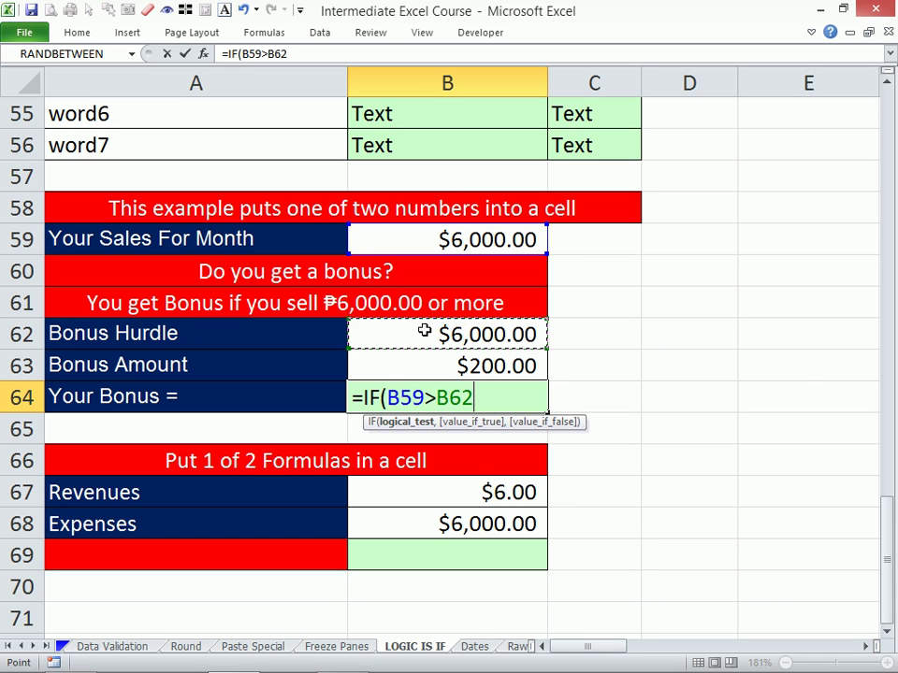
{"action": "type", "text": ","}
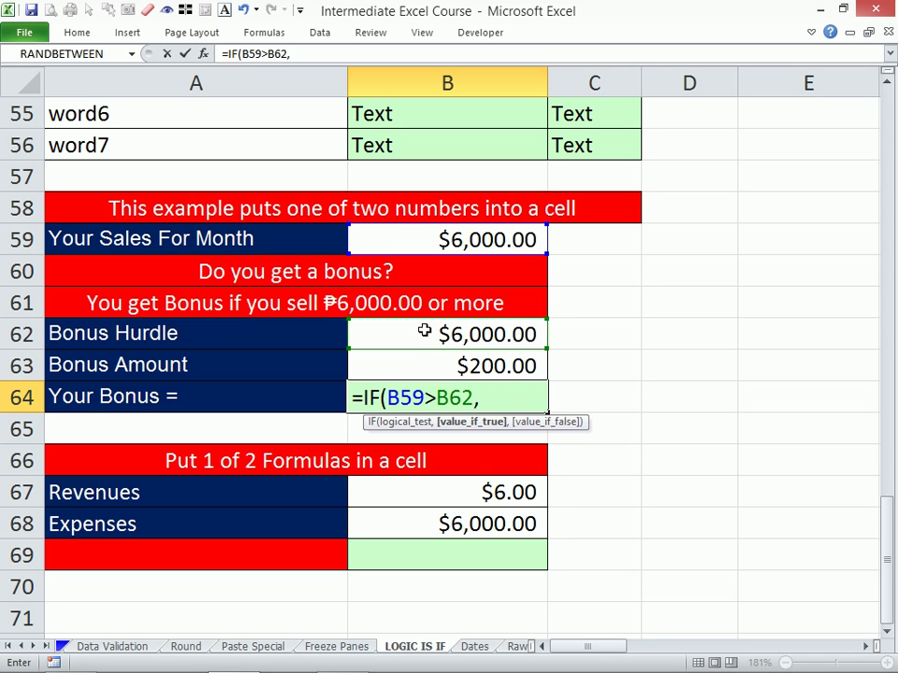
Complete B64's IF formula with the bonus amount B63 if true and "Nga Nga" if false.
{"action": "left_click", "coordinate": [426, 363]}
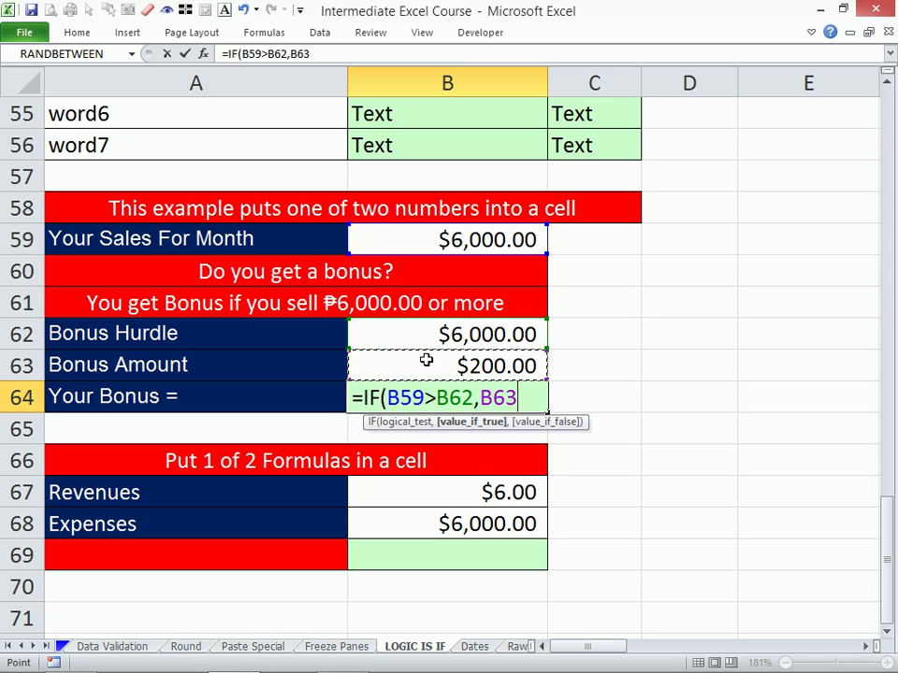
{"action": "type", "text": ","}
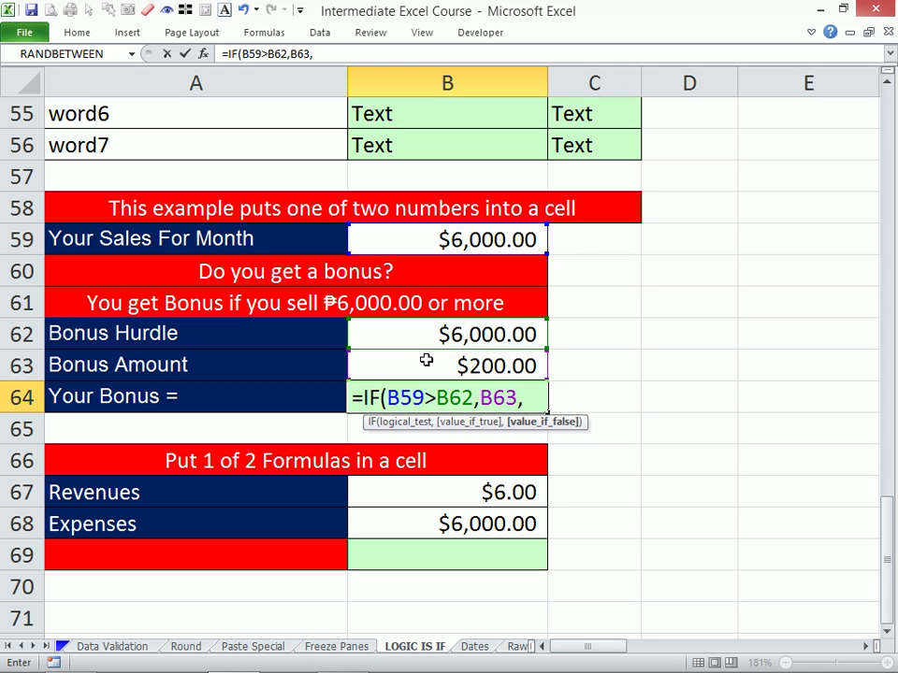
{"action": "type", "text": "\"Nga N"}
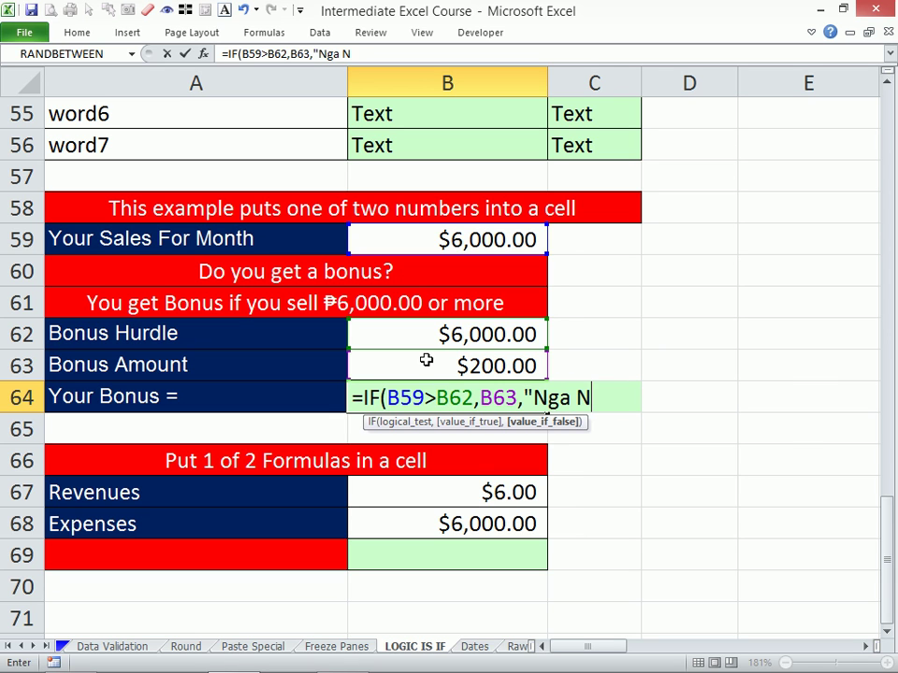
{"action": "type", "text": "ga\""}
{"action": "type", "text": ")"}
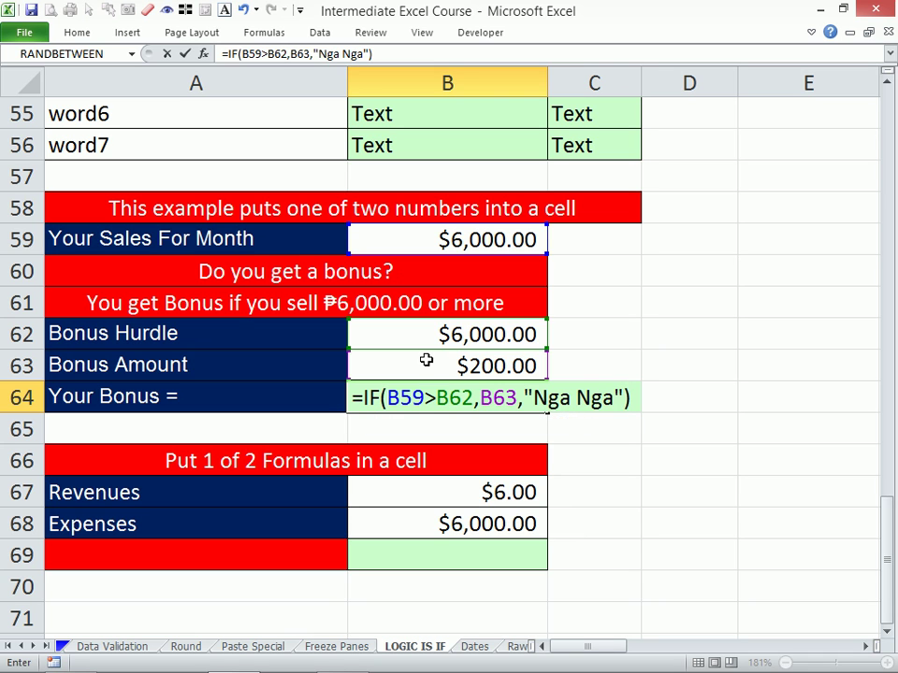
{"action": "key", "text": "Return"}
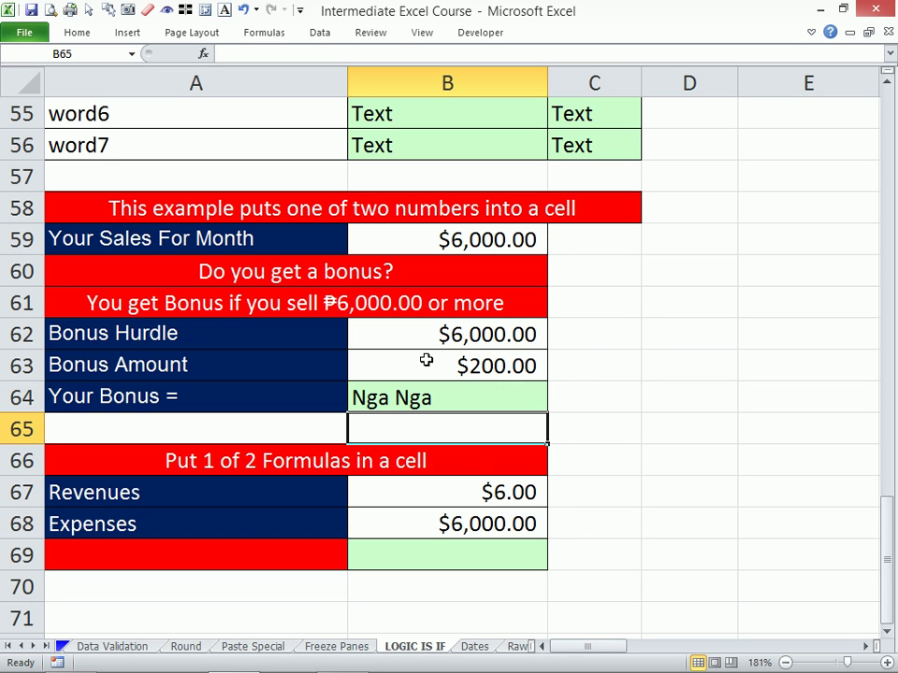
Set the month's sales in B59 to 6001 and the bonus amount in B63 to 100 to test the bonus formula.
{"action": "left_click", "coordinate": [481, 234]}
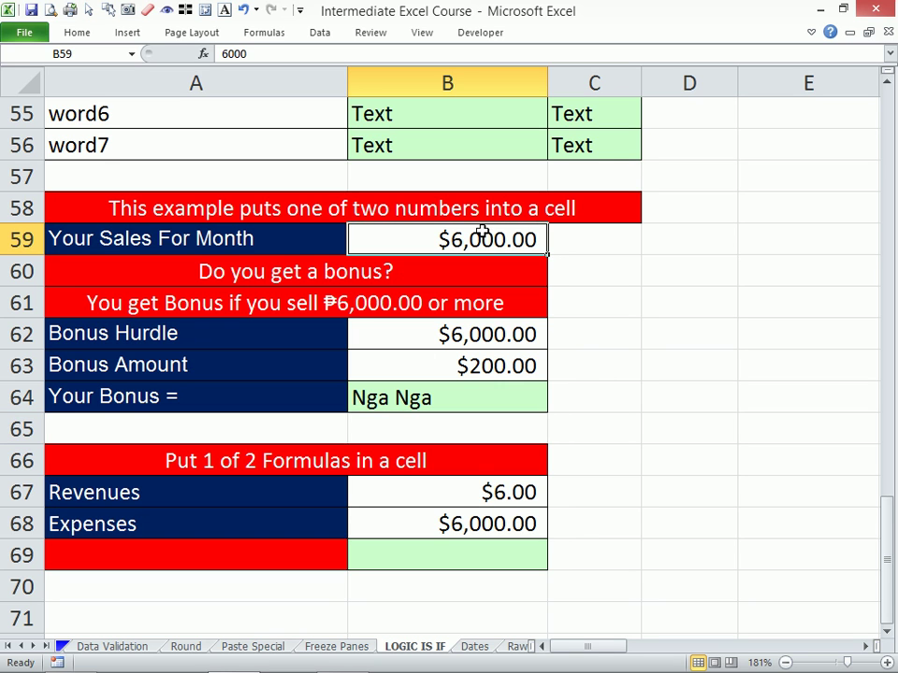
{"action": "type", "text": "6001"}
{"action": "key", "text": "Return"}
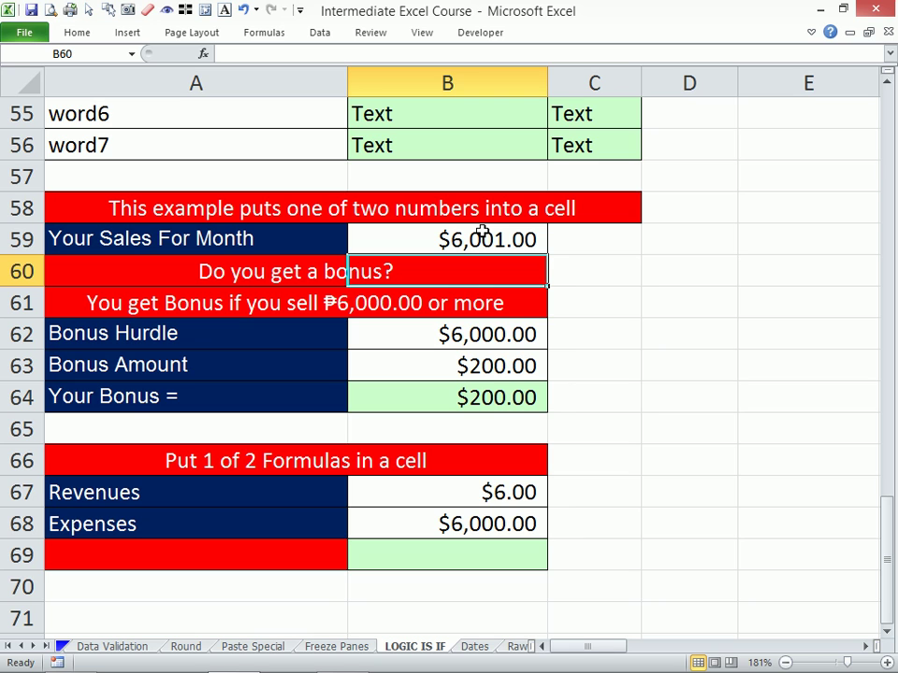
{"action": "left_click", "coordinate": [467, 365]}
{"action": "type", "text": "100"}
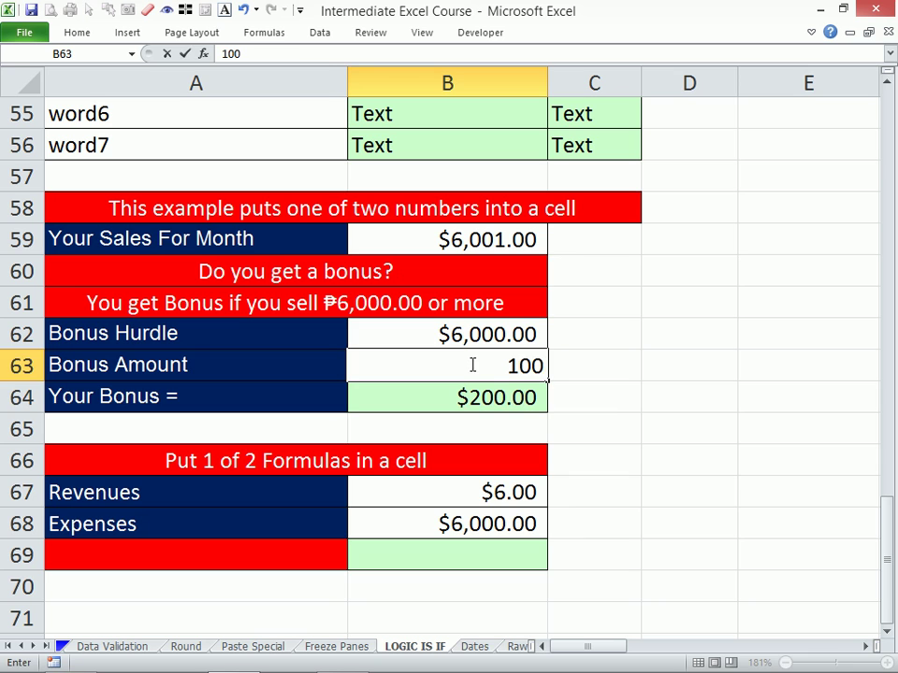
{"action": "key", "text": "Return"}
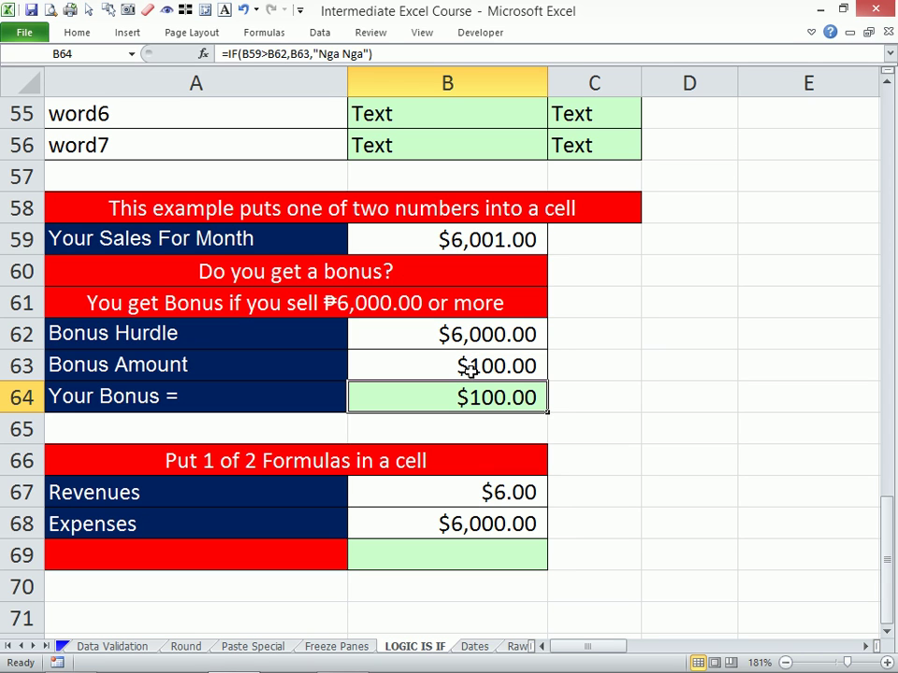
{"action": "left_click", "coordinate": [465, 365]}
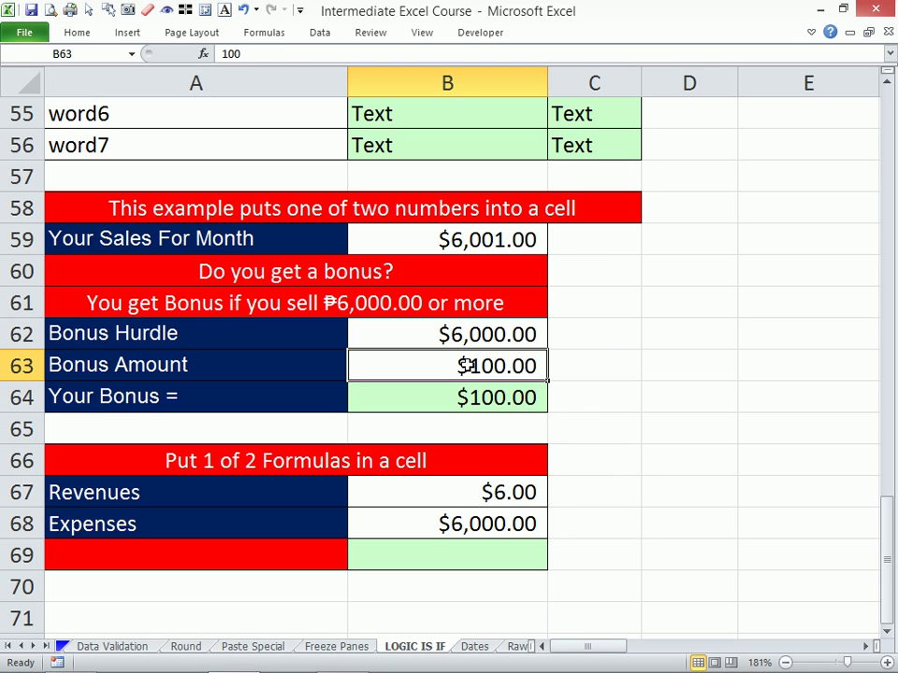
Start an IF formula in C64 testing whether the month's sales in B59 exceed the bonus hurdle in B62.
{"action": "left_click", "coordinate": [592, 399]}
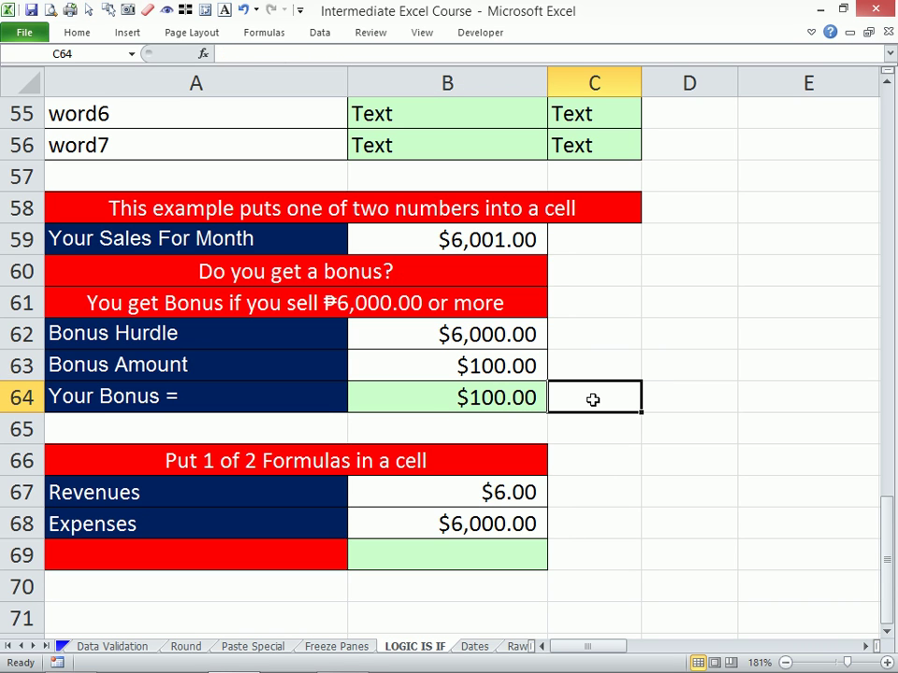
{"action": "type", "text": "=if"}
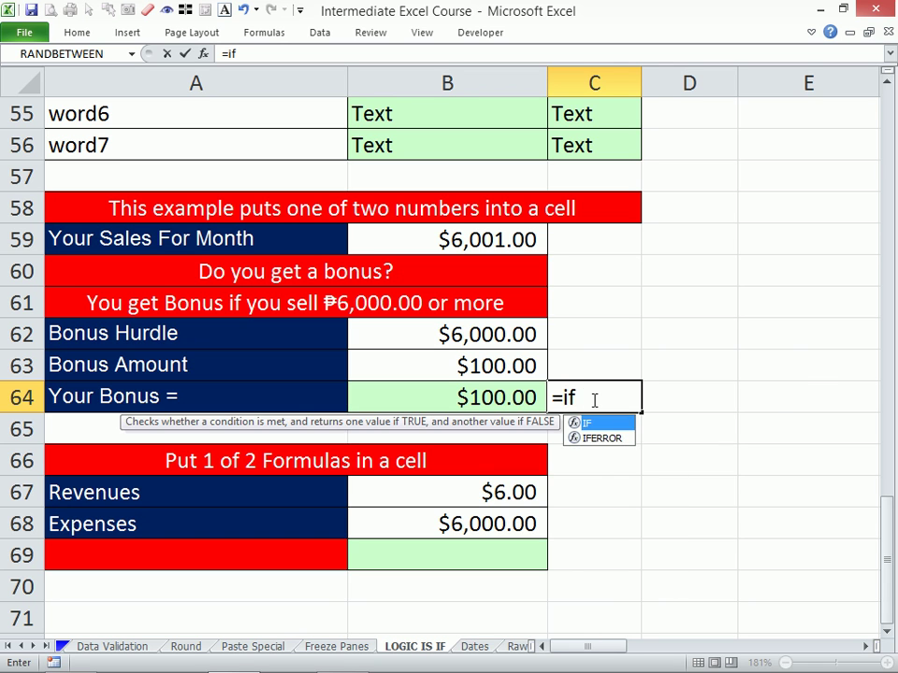
{"action": "key", "text": "Tab"}
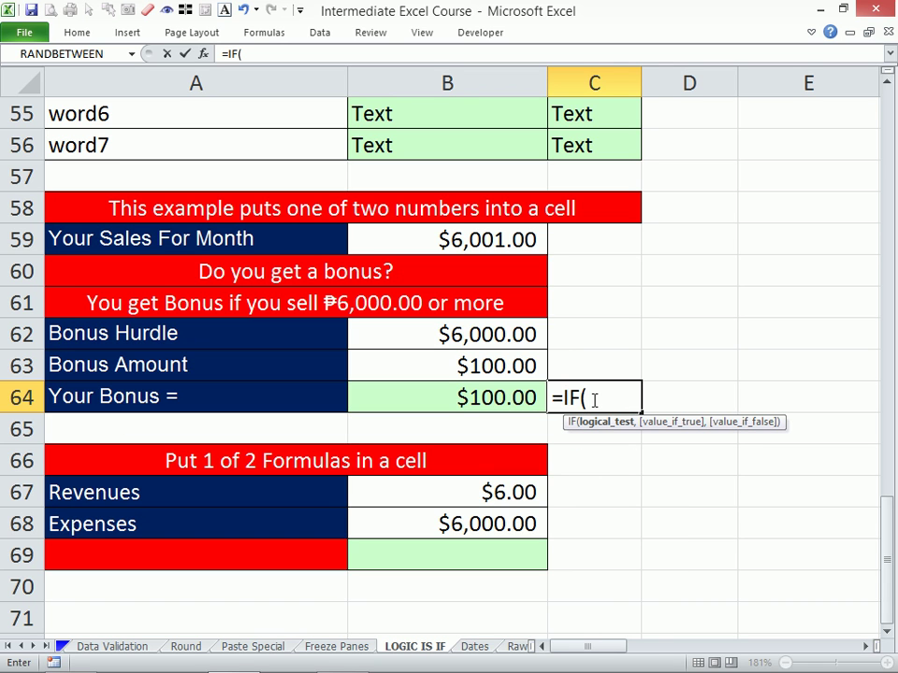
{"action": "left_click", "coordinate": [467, 232]}
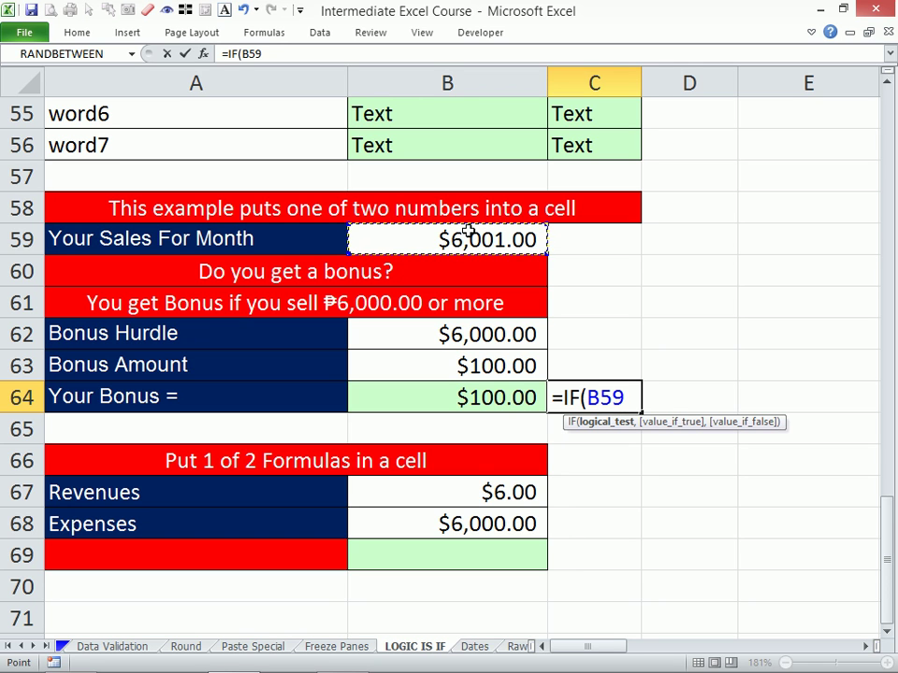
{"action": "type", "text": ">"}
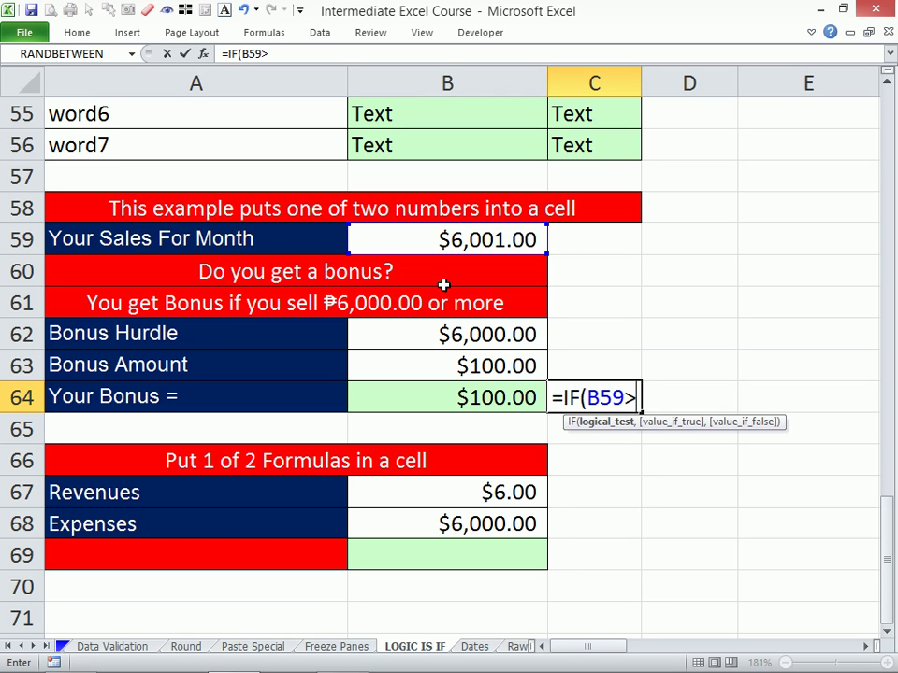
{"action": "left_click", "coordinate": [439, 335]}
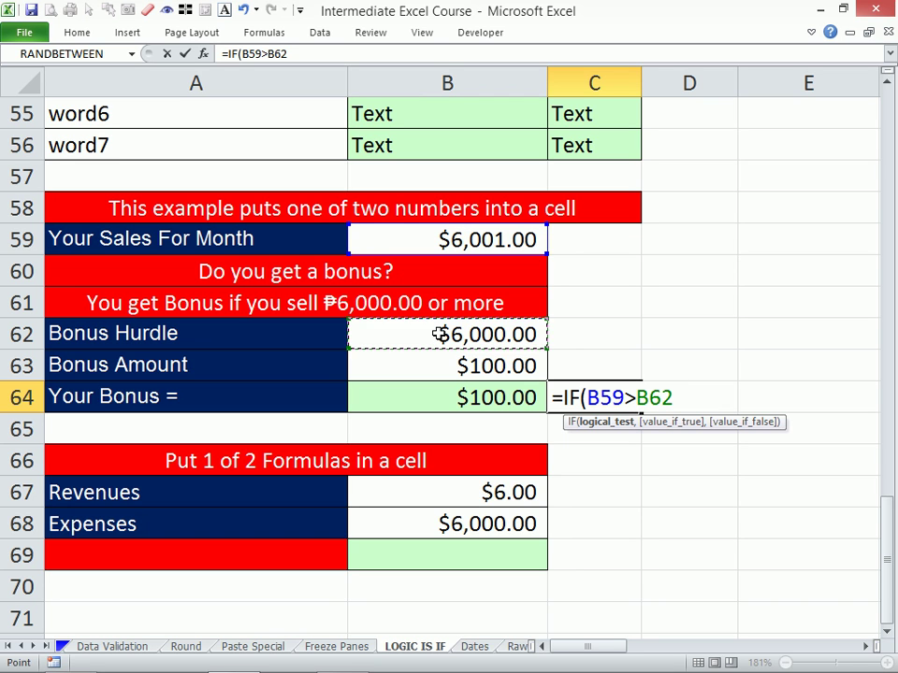
{"action": "type", "text": ","}
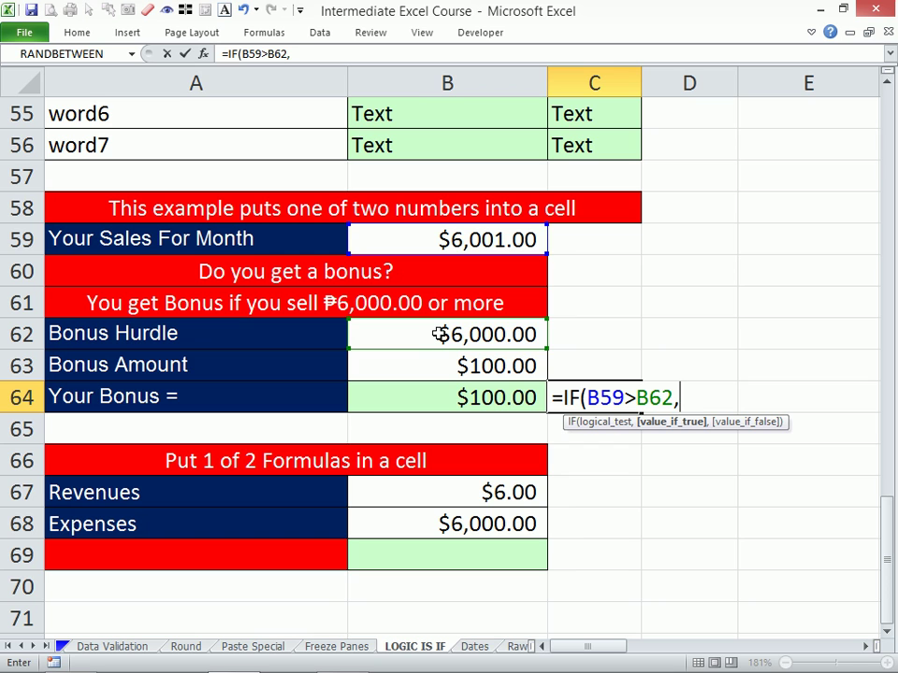
Complete C64's IF formula with B59*10% if true and an empty text string if false.
{"action": "left_click", "coordinate": [433, 242]}
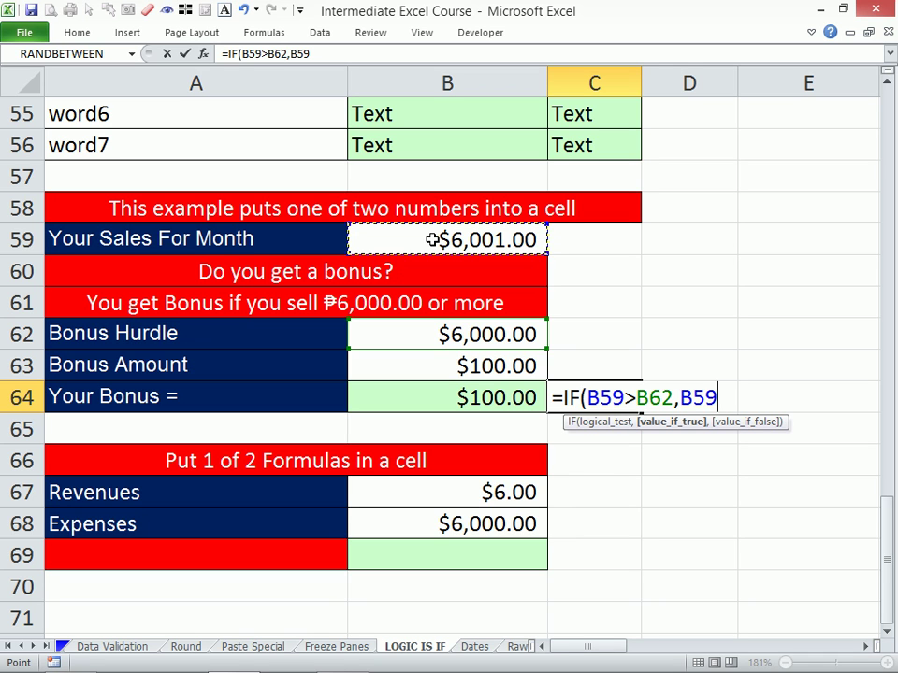
{"action": "type", "text": "*10"}
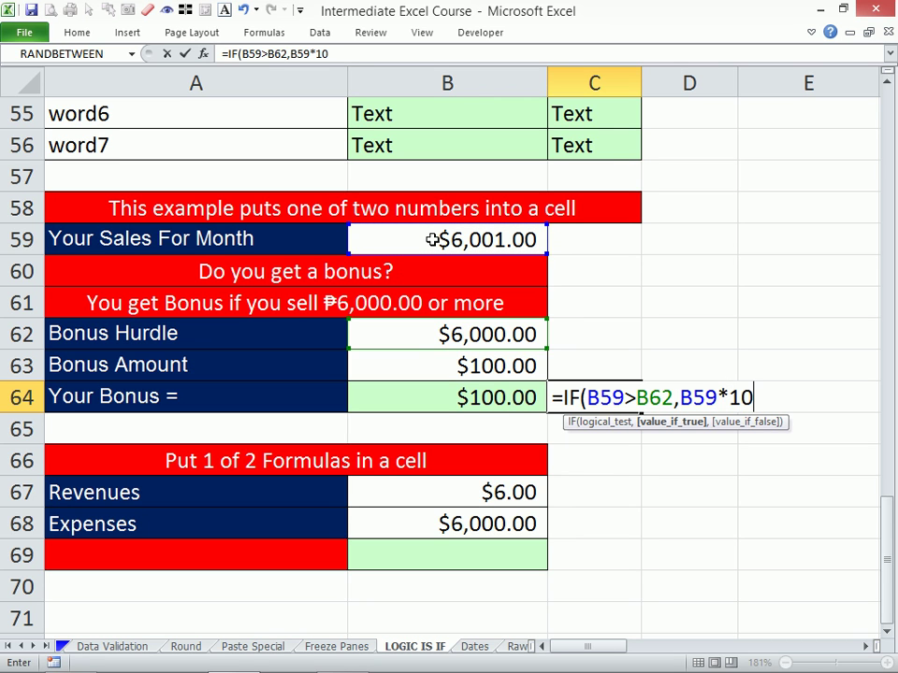
{"action": "type", "text": "%"}
{"action": "type", "text": ","}
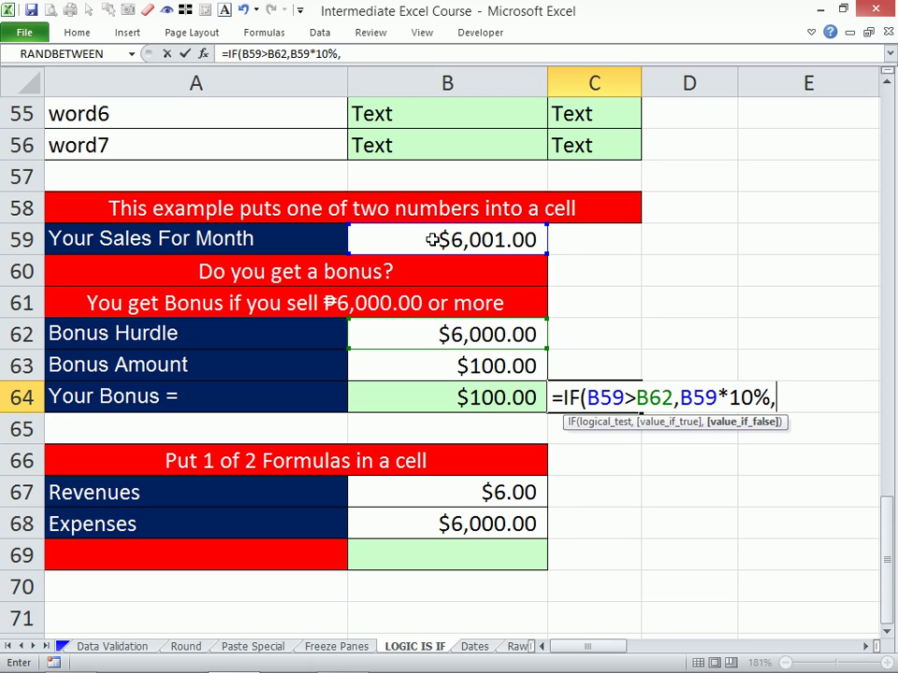
{"action": "type", "text": "\"\")"}
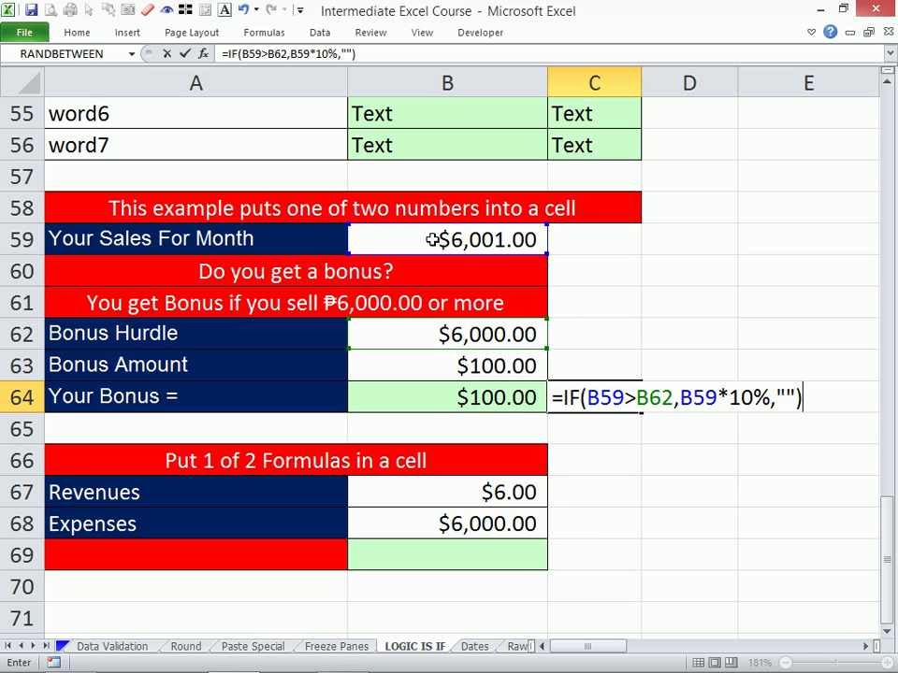
{"action": "key", "text": "Return"}
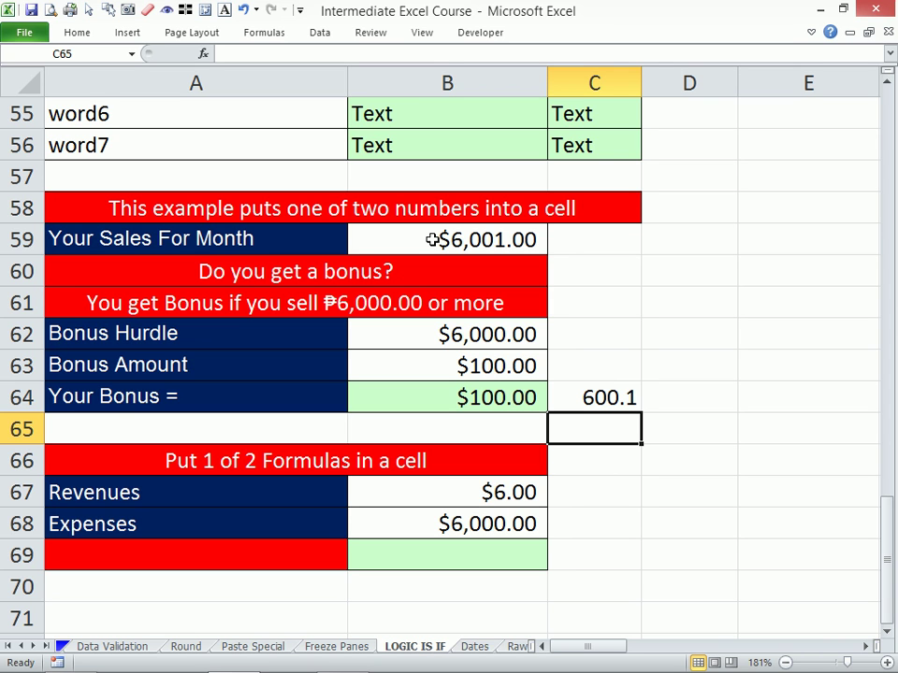
{"action": "mouse_move", "coordinate": [547, 670]}
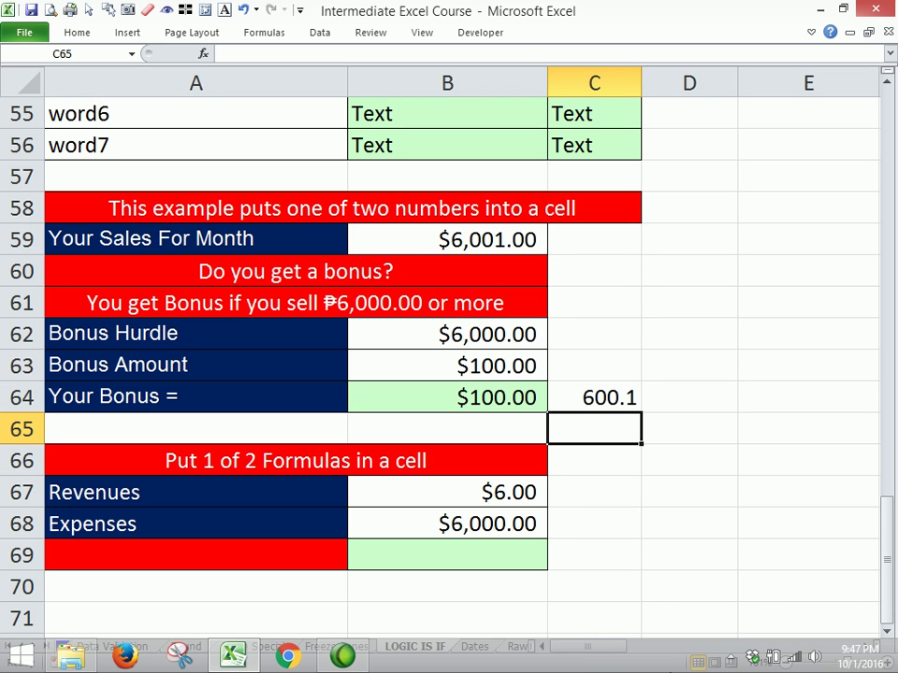
{"action": "left_click", "coordinate": [733, 659]}
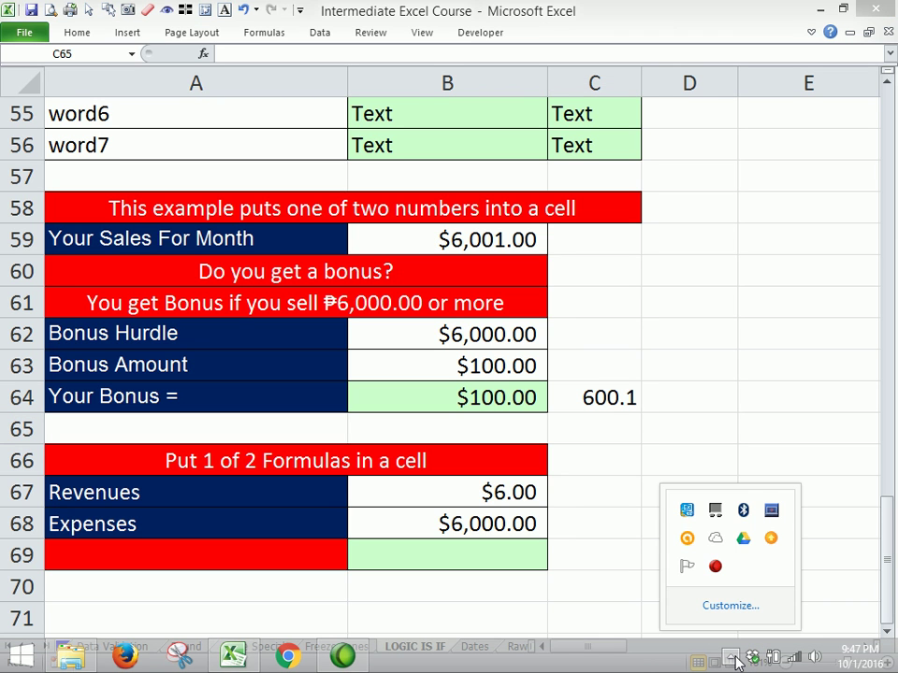